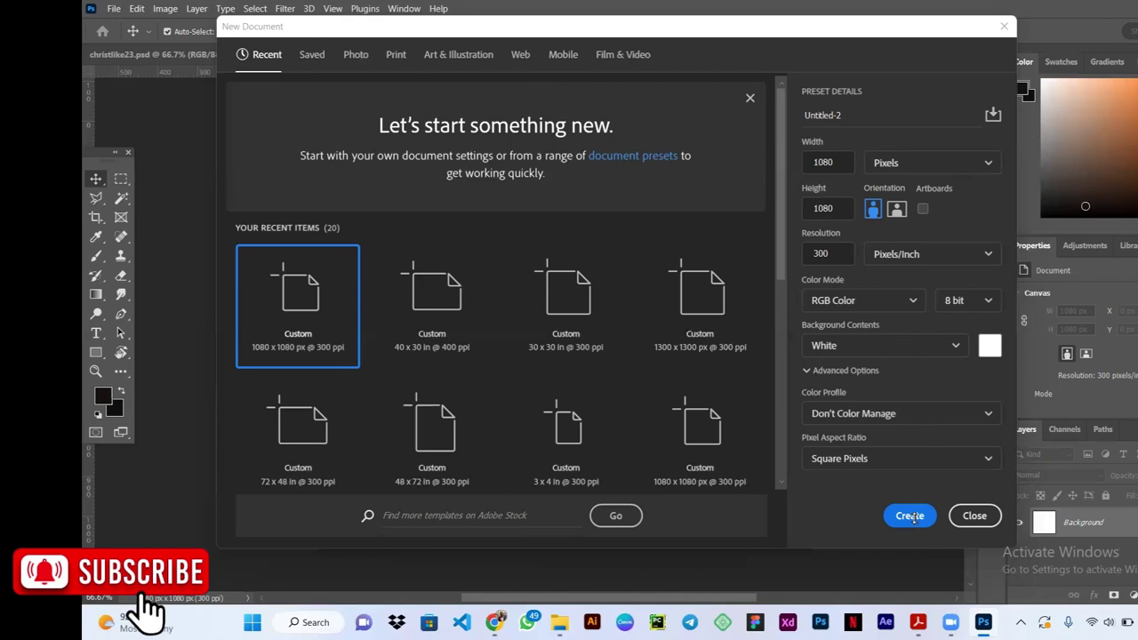
Step: Create the 1080 × 1080 px, 300 ppi document and close the unused Untitled-1 document
left_click(915, 522)
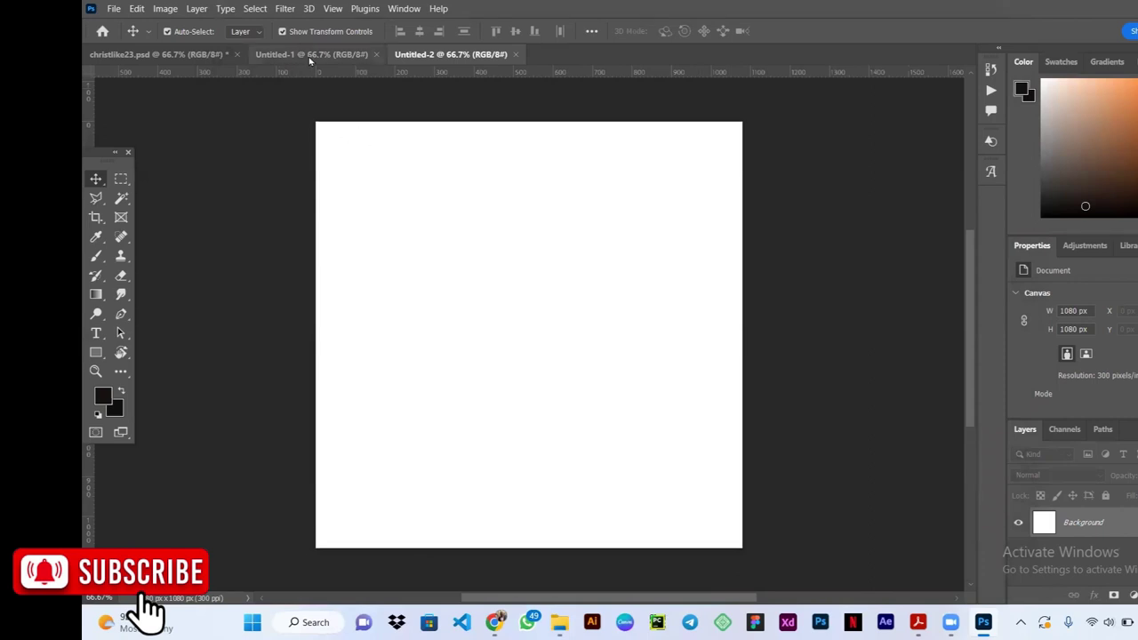
left_click(376, 55)
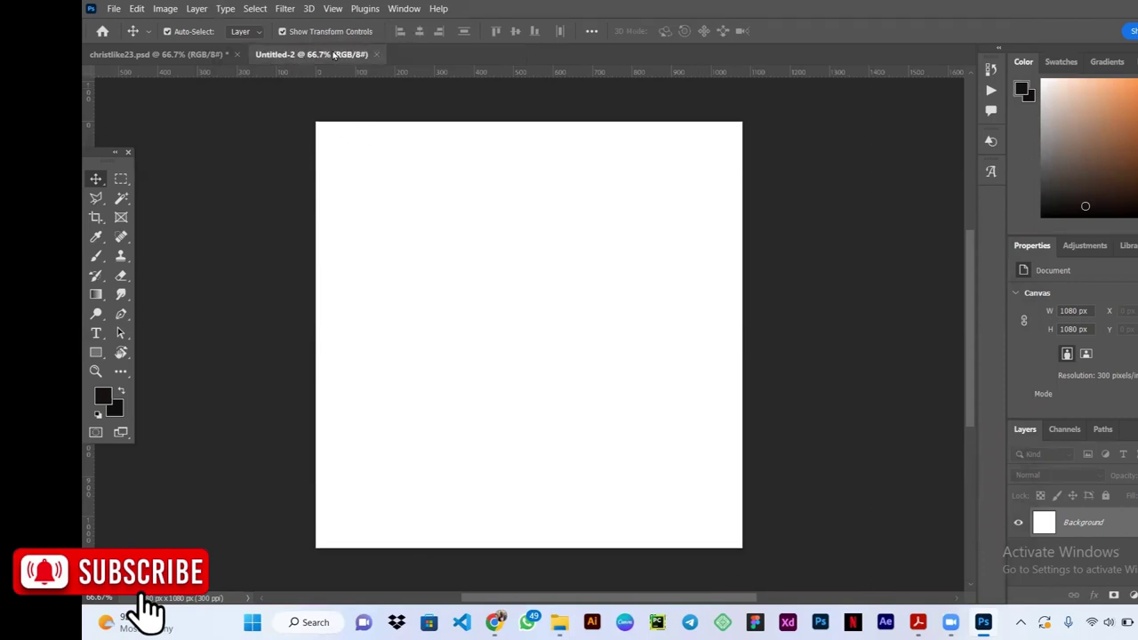
left_click(210, 55)
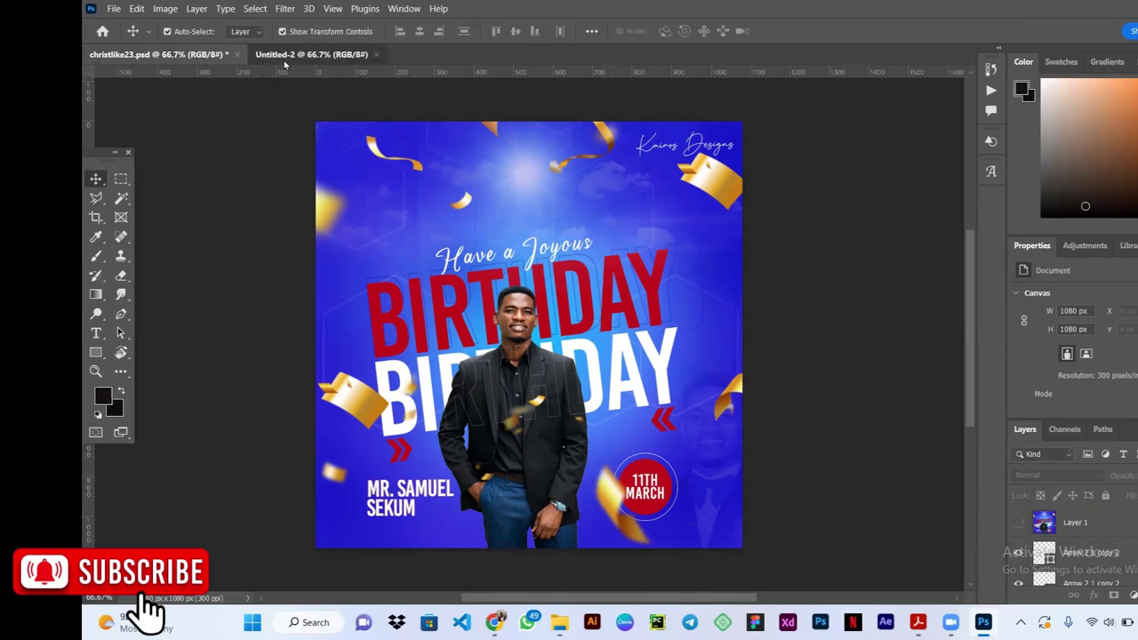
left_click(285, 61)
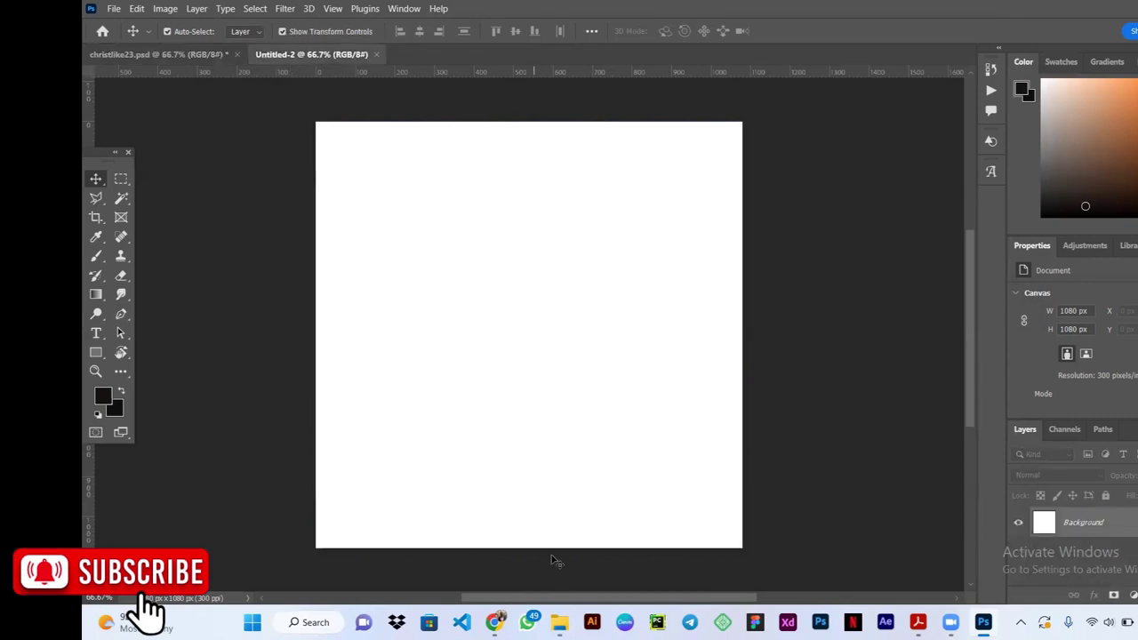
mouse_move(560, 623)
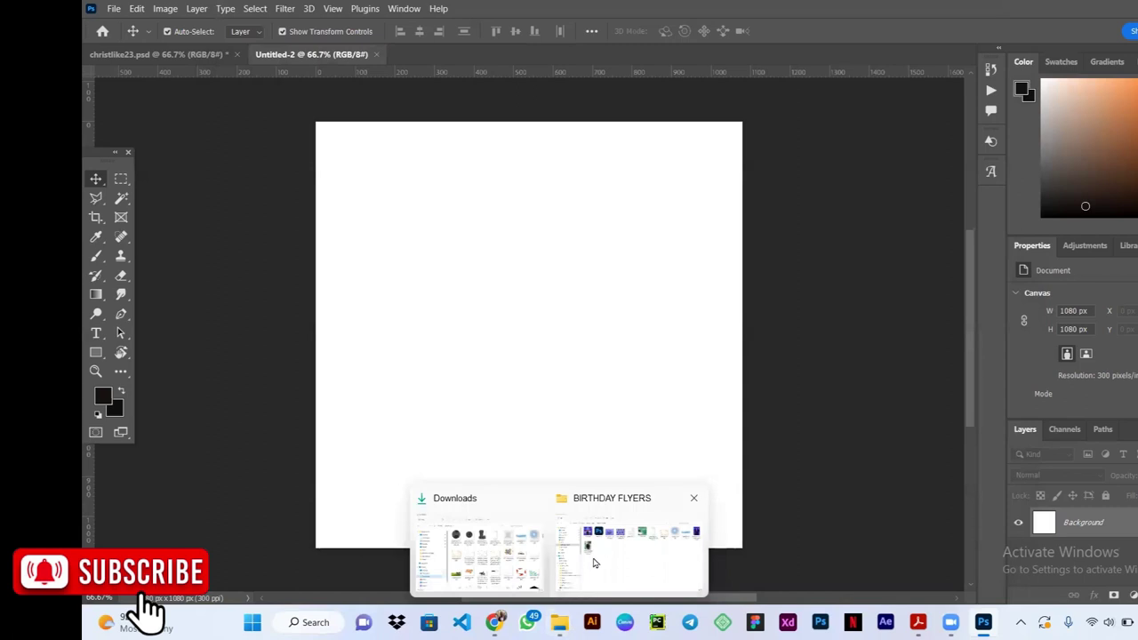
Step: Drag the WhatsApp Image photo from the BIRTHDAY FLYERS folder onto the Untitled-2 canvas
left_click(594, 560)
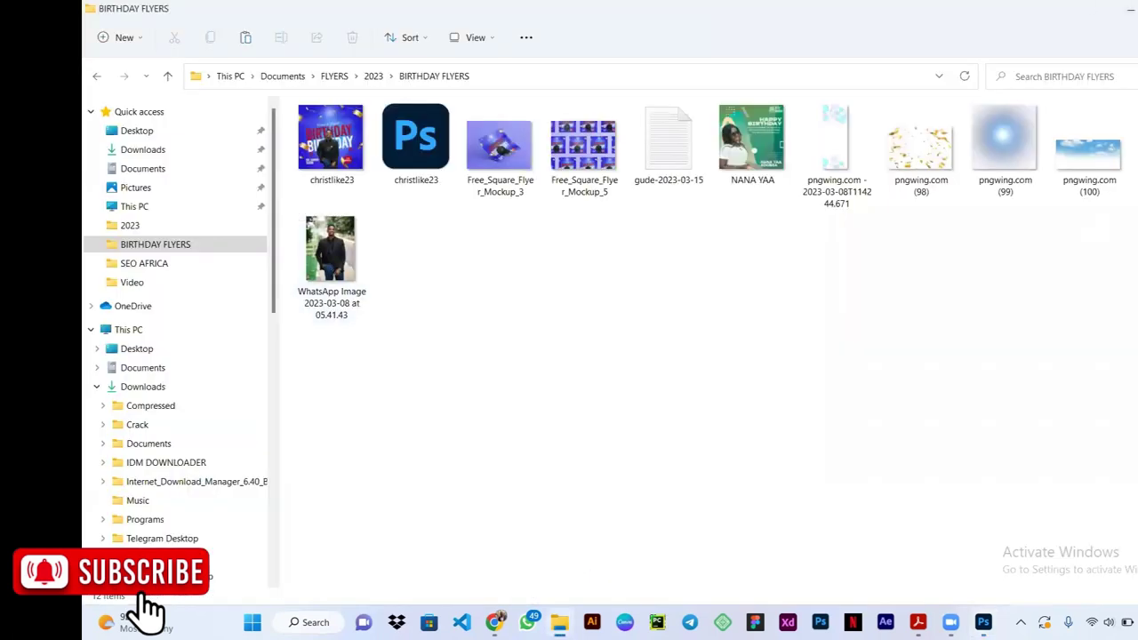
key("super+Down")
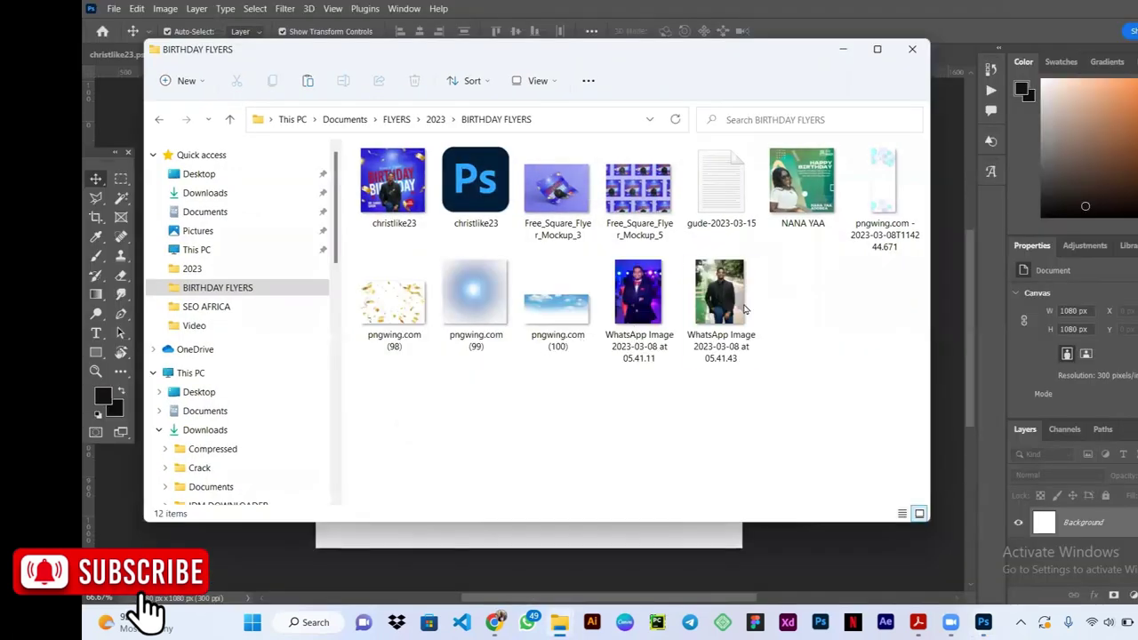
mouse_move(727, 295)
left_mouse_down()
mouse_move(542, 569)
mouse_move(553, 549)
left_mouse_up()
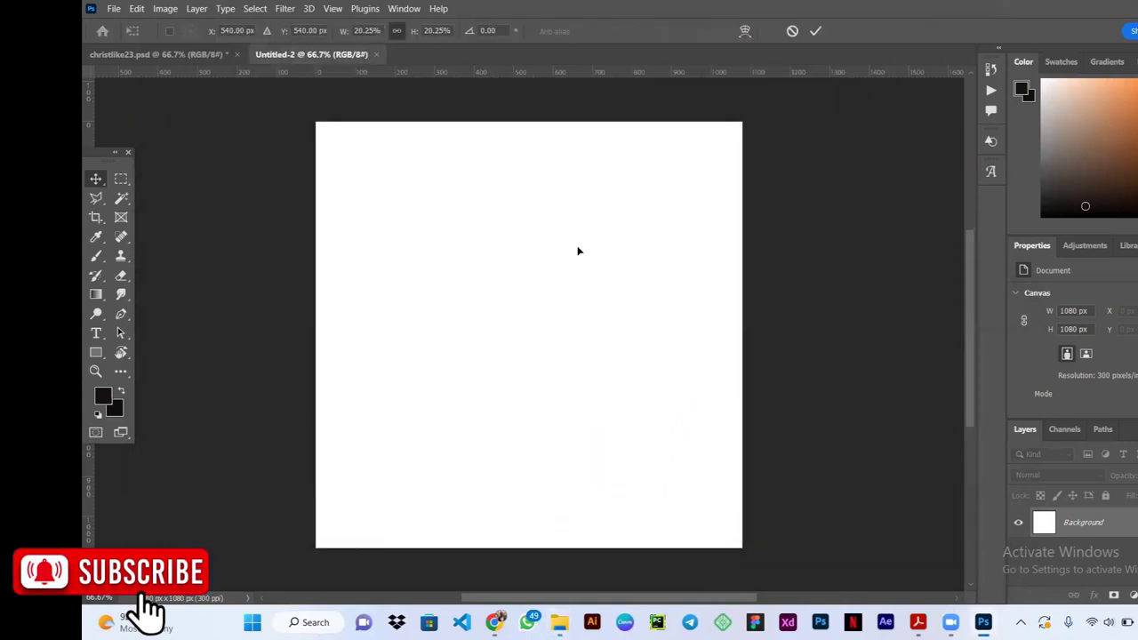
Step: Scale the man's photo down to 632 × 840 px and position it near X 161, Y 120
left_click(815, 31)
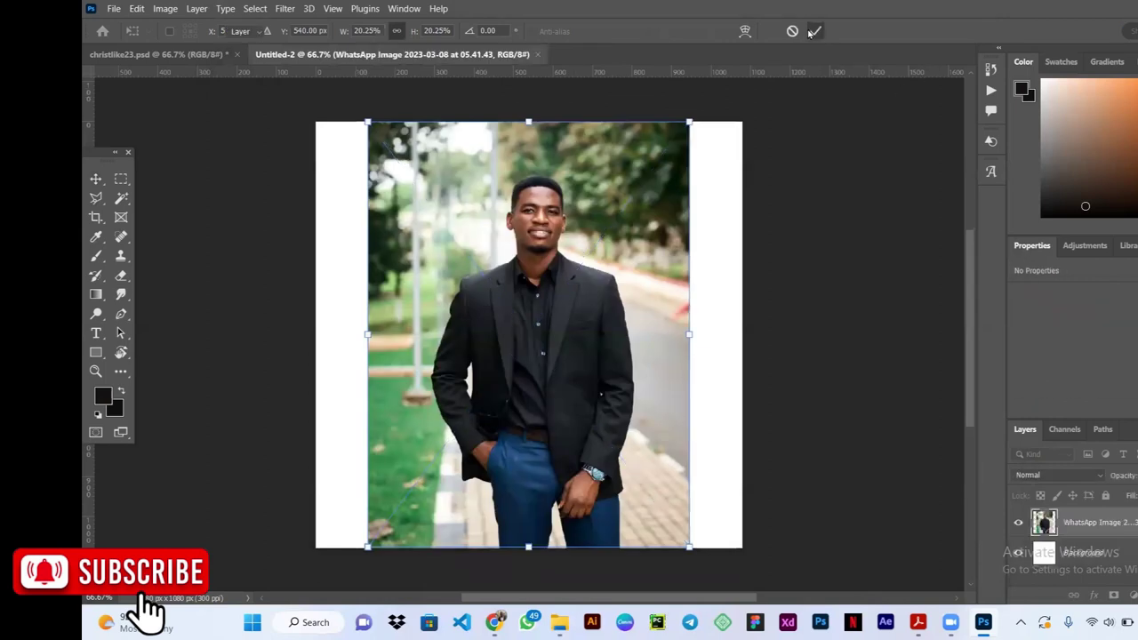
left_click(114, 8)
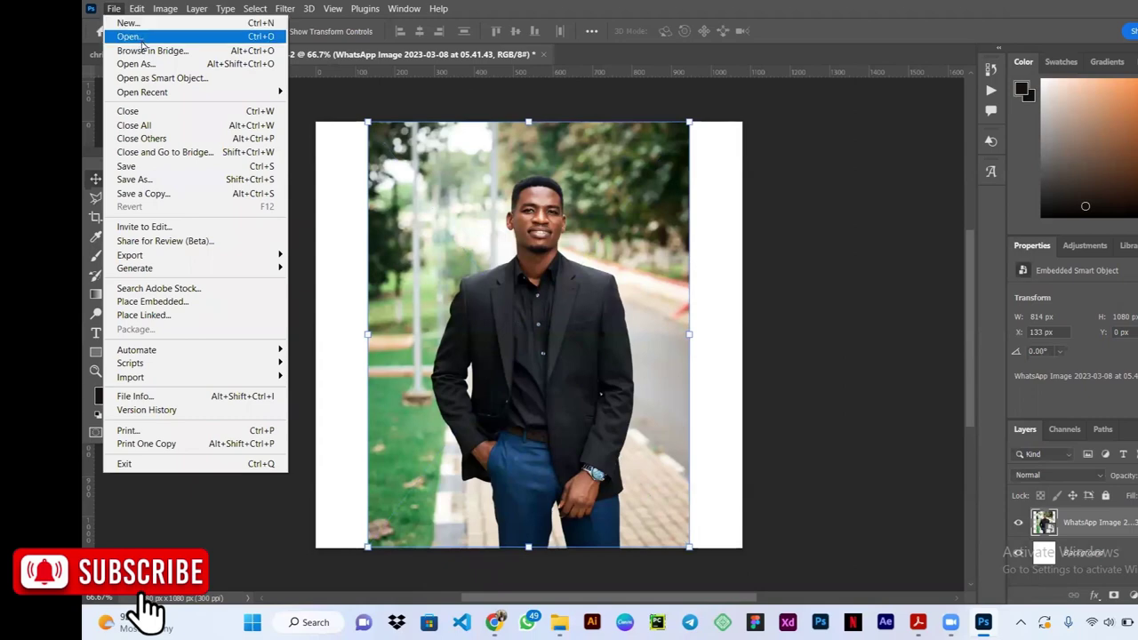
left_click(807, 223)
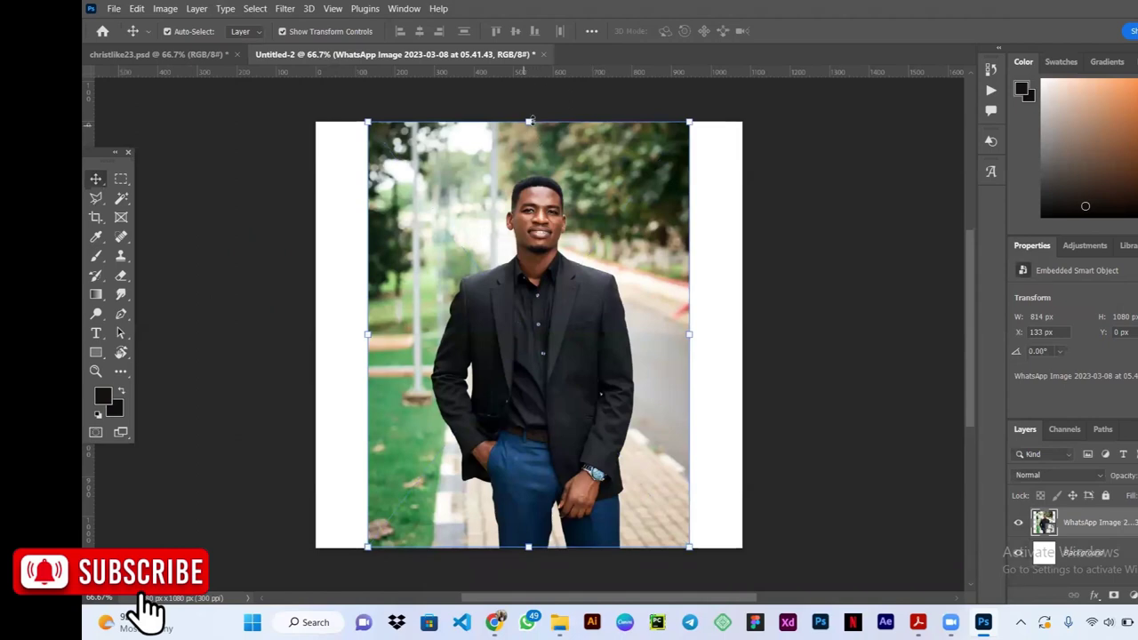
left_click_drag(527, 119, 528, 216)
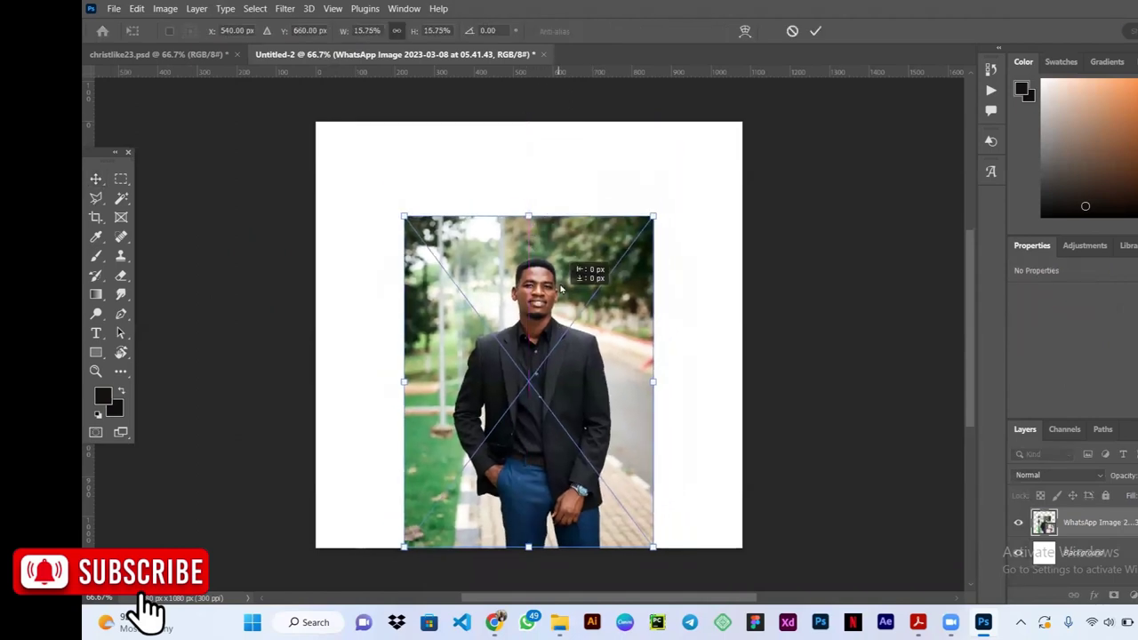
left_click_drag(544, 299, 561, 285)
key("Return")
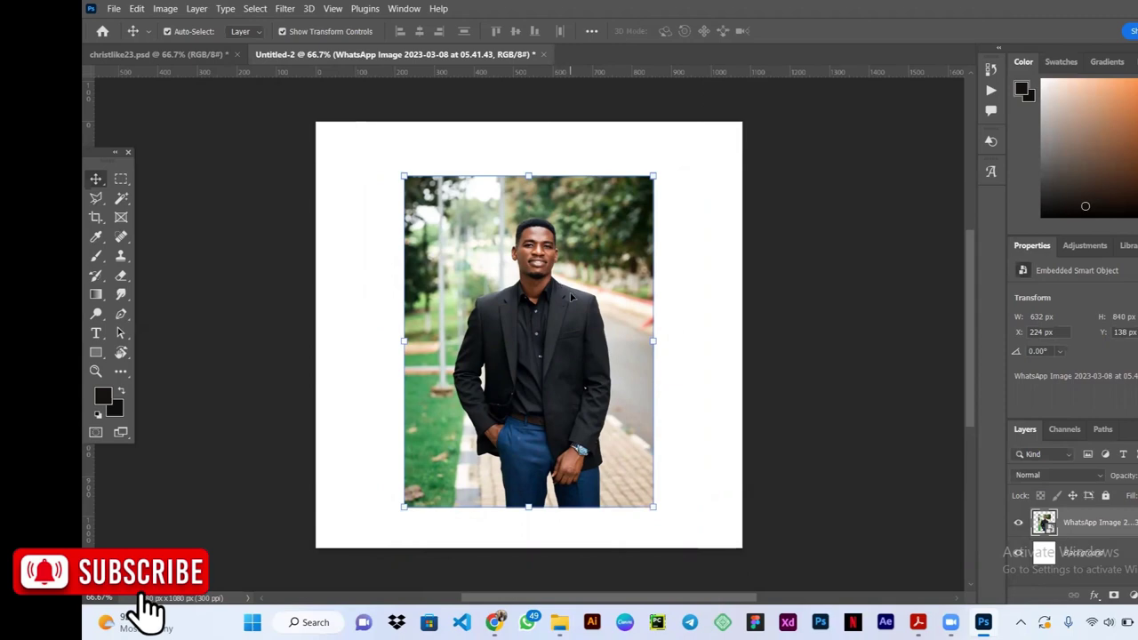
left_click_drag(542, 336, 515, 327)
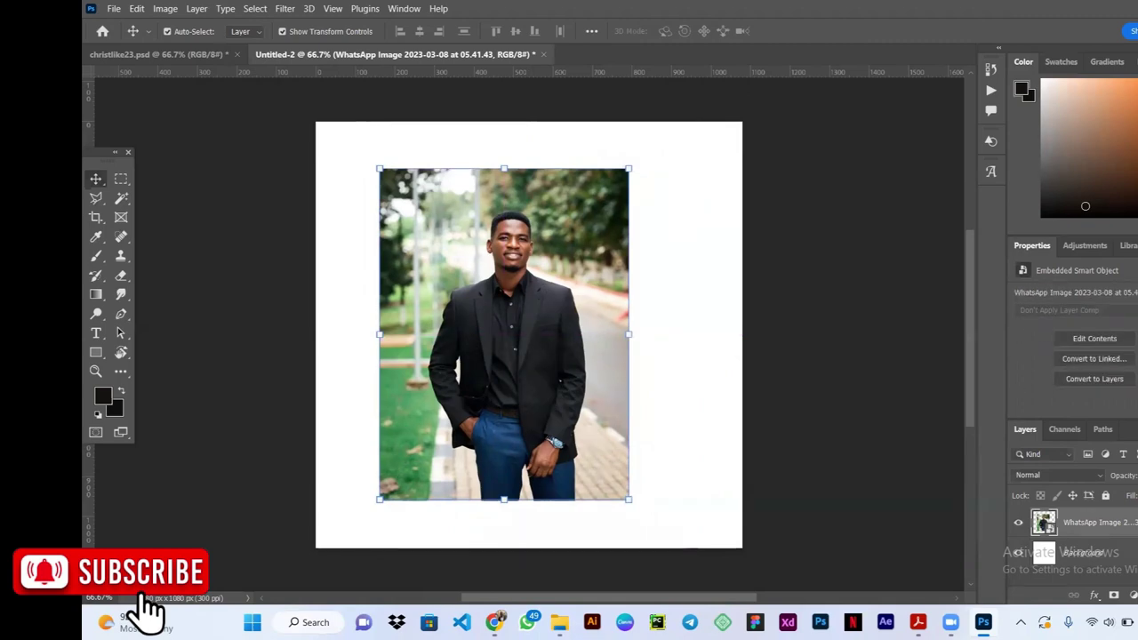
Step: Convert the photo to a layer, keeping its transforms, and remove its background
scroll(1110, 336, "down", 1)
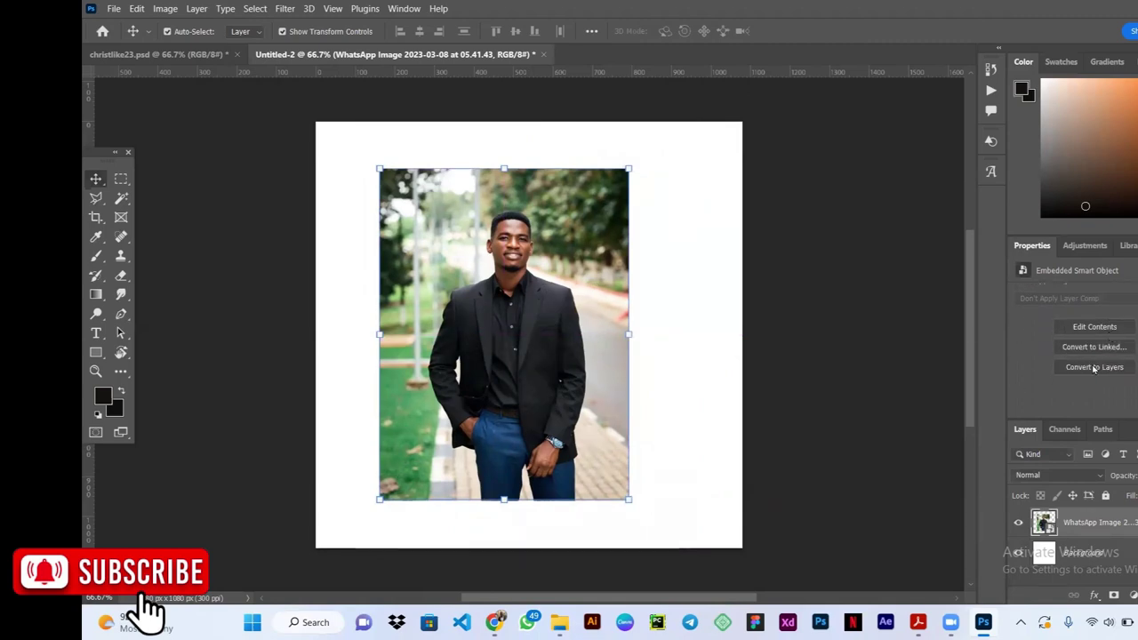
left_click(1093, 368)
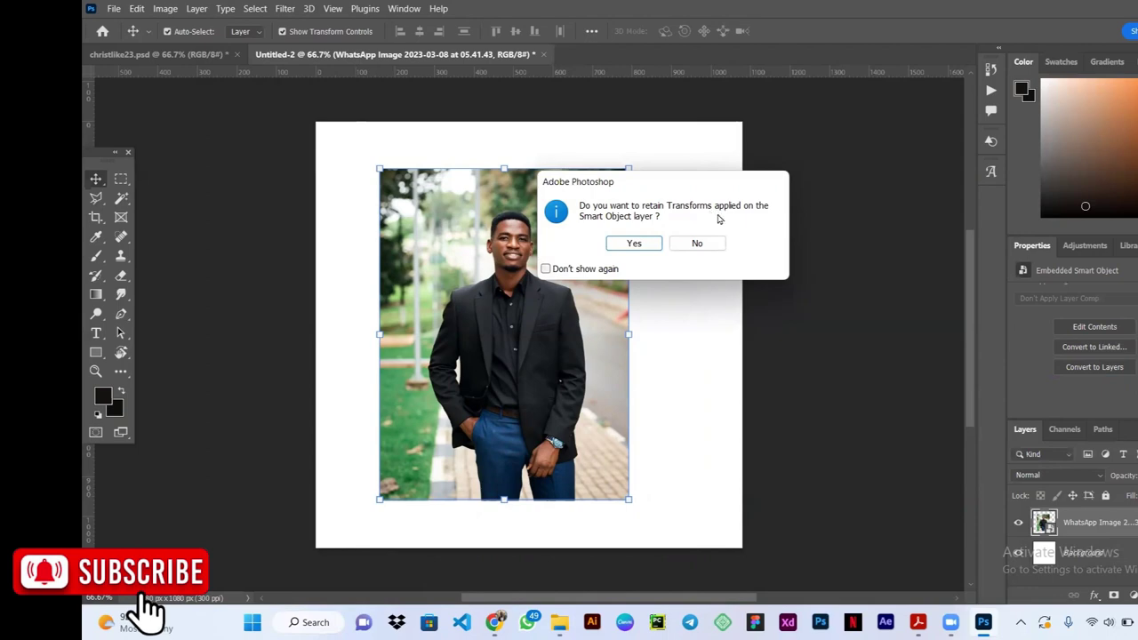
left_click(632, 243)
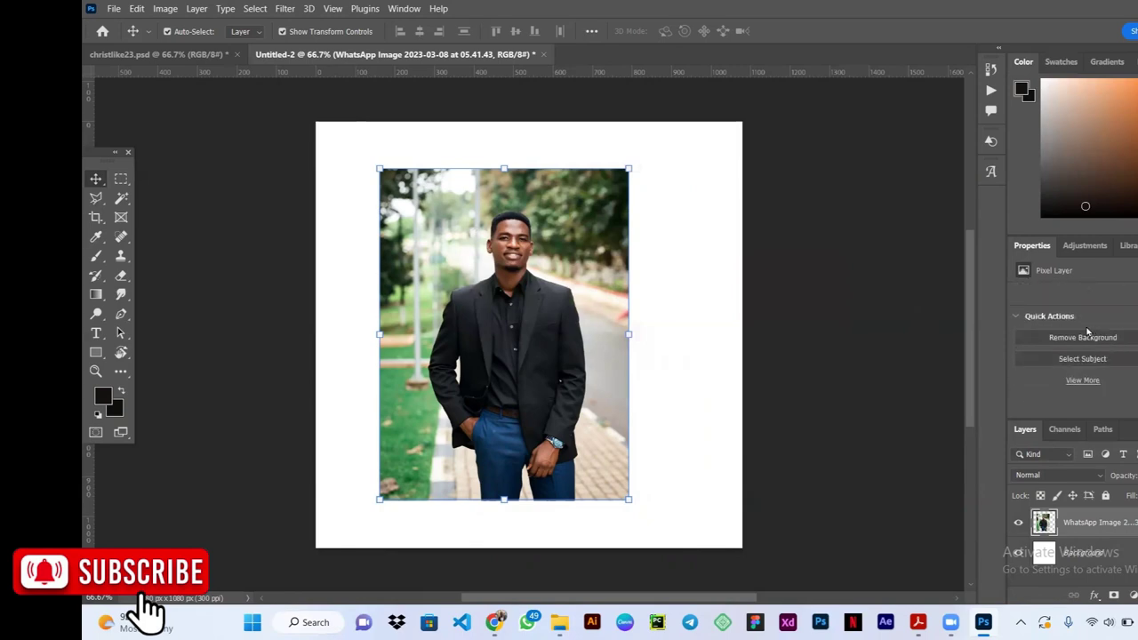
left_click(1081, 337)
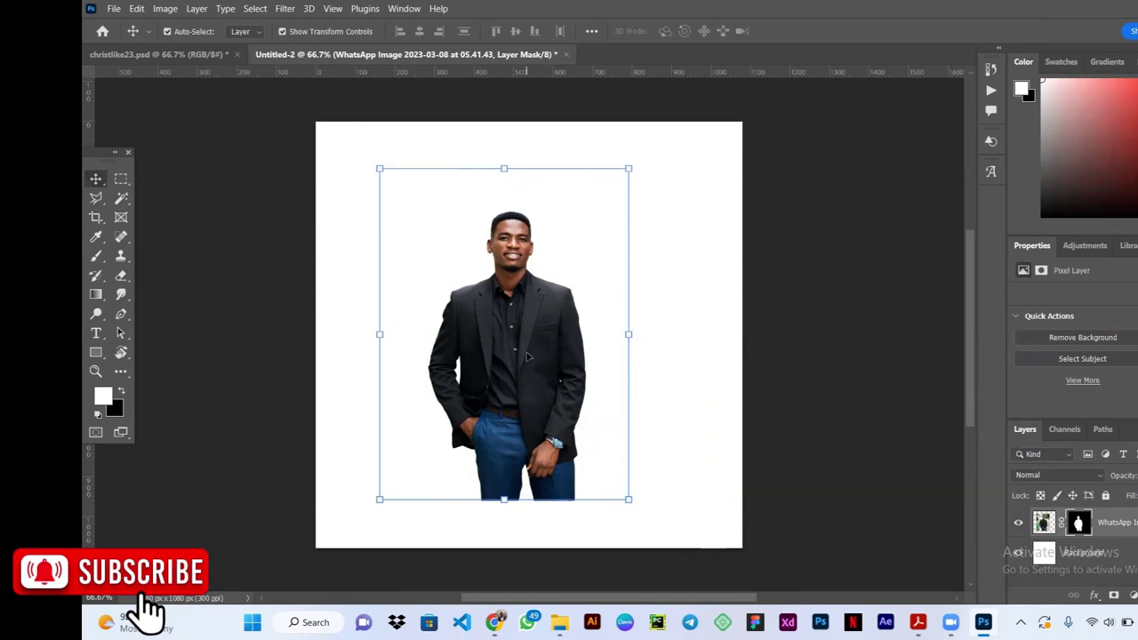
Step: Lower the cut-out man to the canvas bottom, matching the reference flyer
left_click_drag(524, 306, 528, 365)
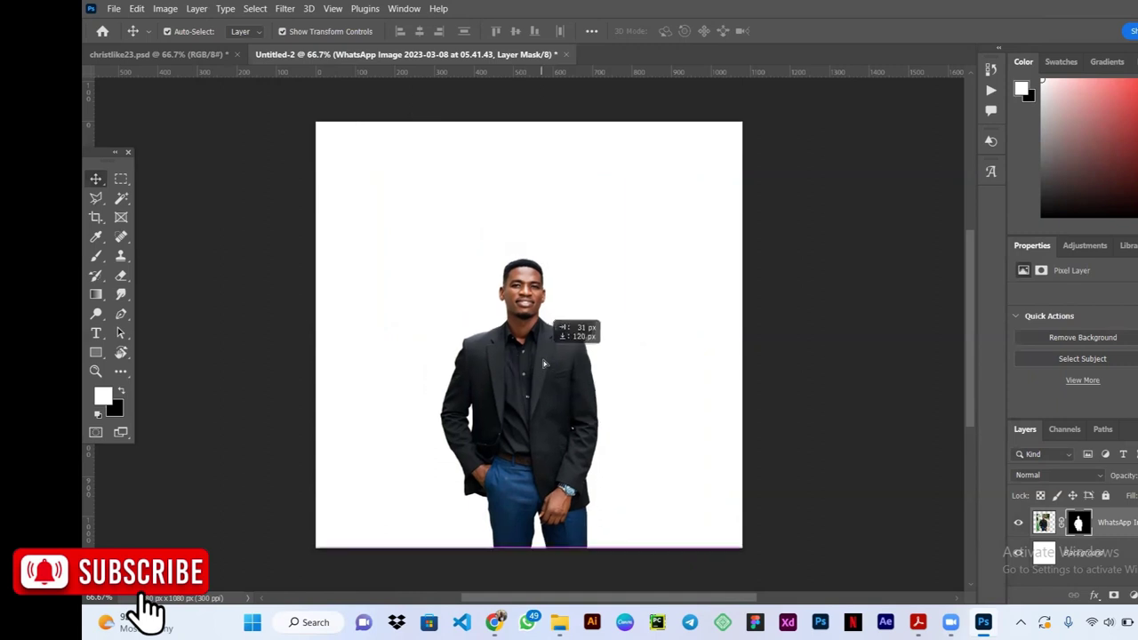
left_click(178, 53)
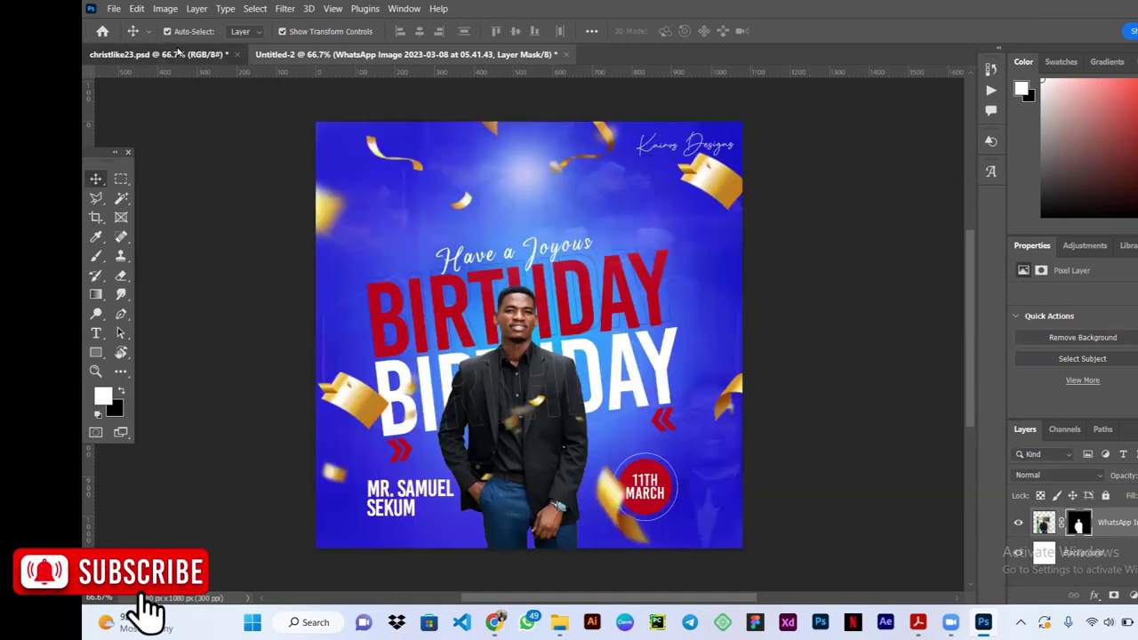
left_click(372, 55)
left_click(194, 55)
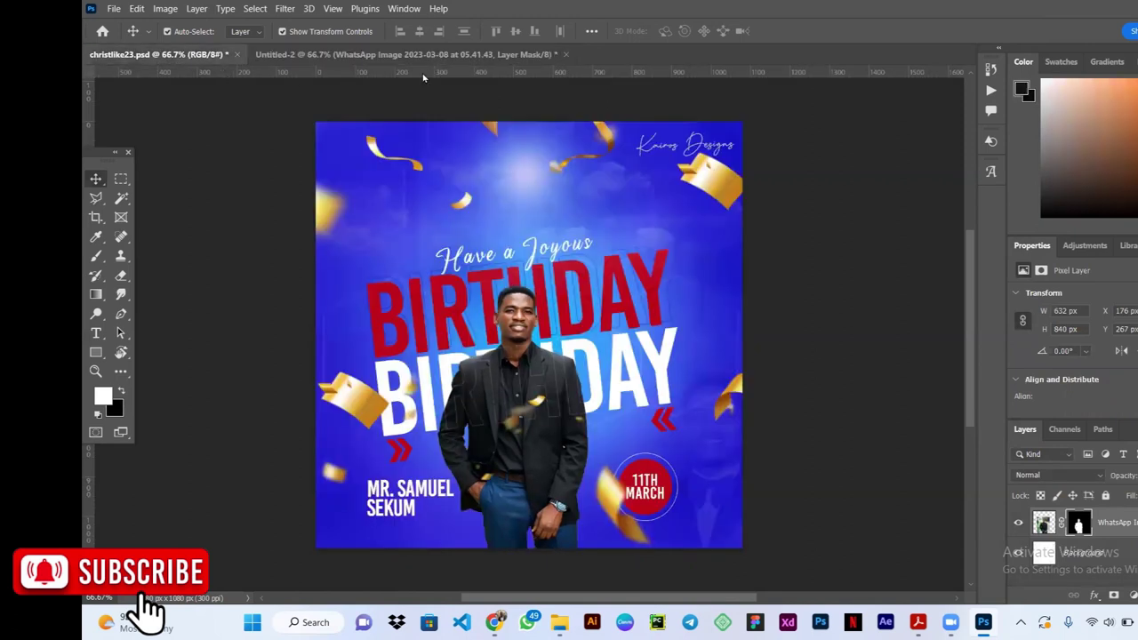
left_click(406, 55)
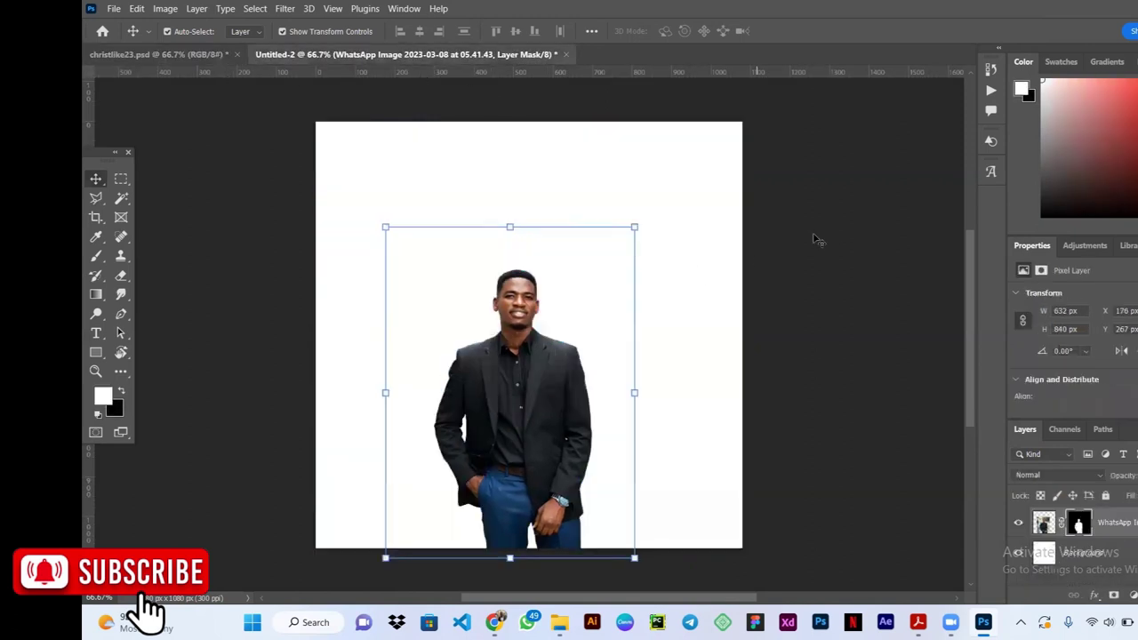
left_click_drag(518, 381, 526, 381)
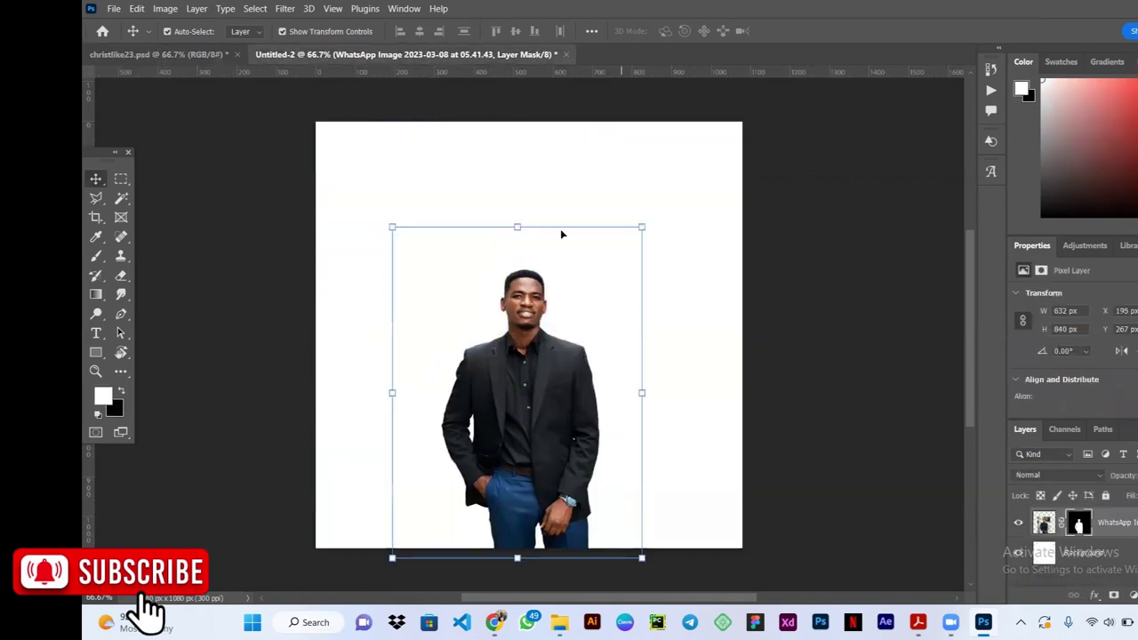
left_click(190, 56)
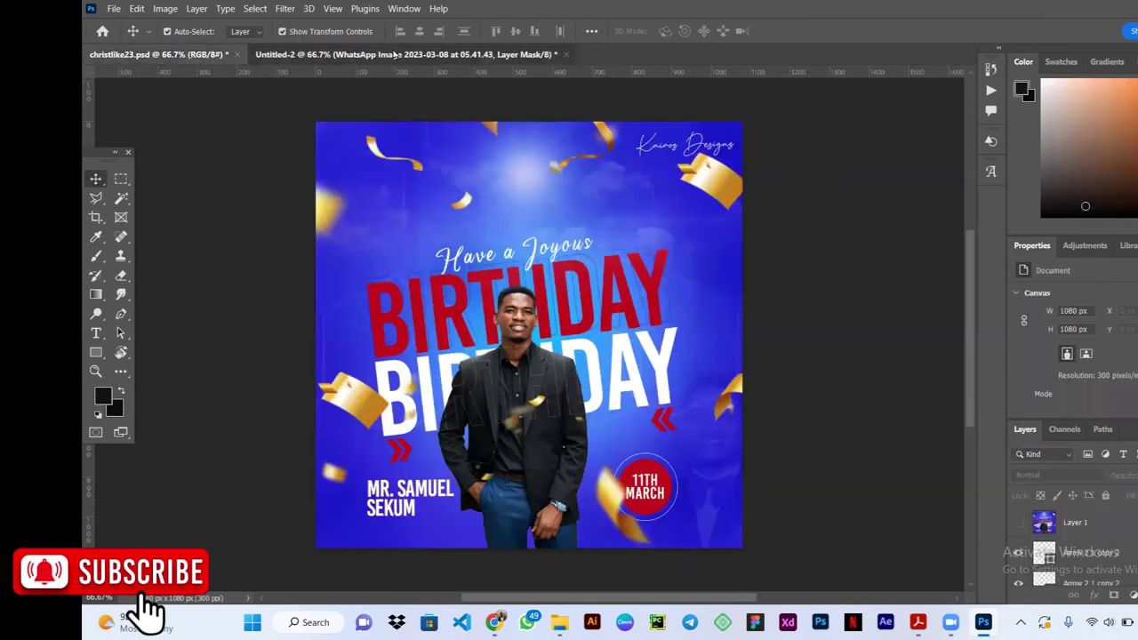
left_click(395, 55)
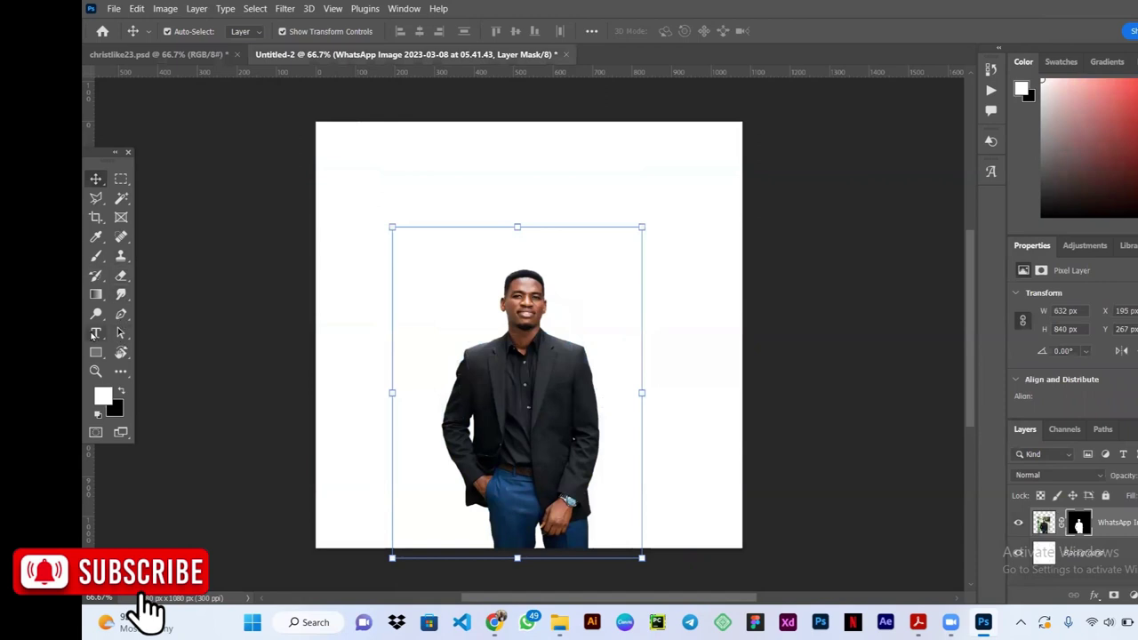
Step: Add a BIRTHDAY text layer in the Bebas Kai font above the man
left_click(95, 334)
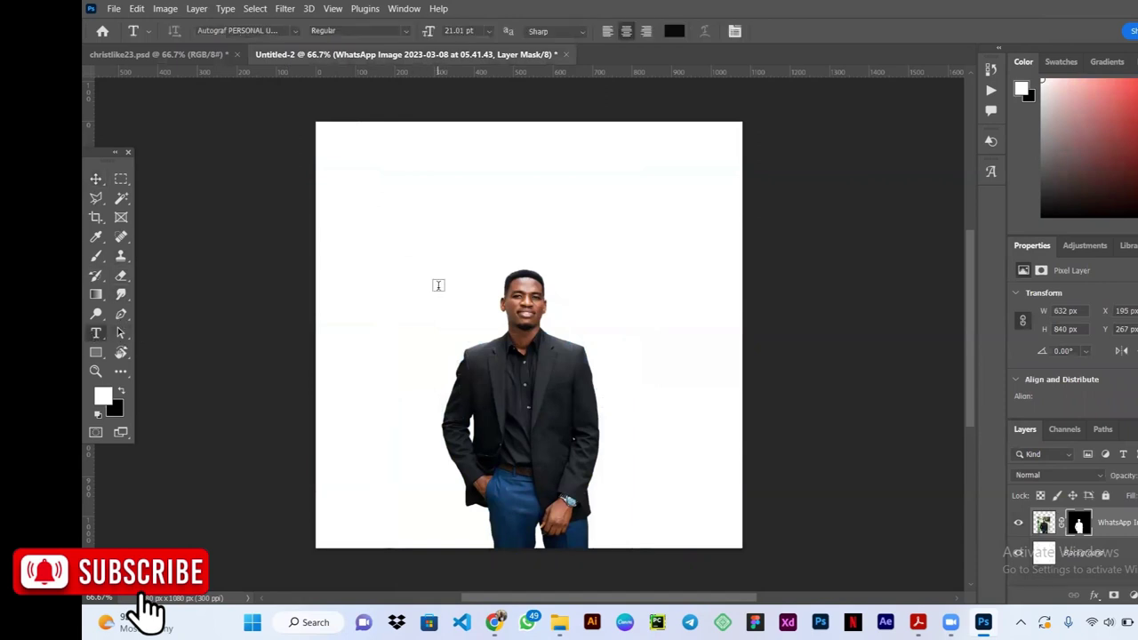
left_click(437, 214)
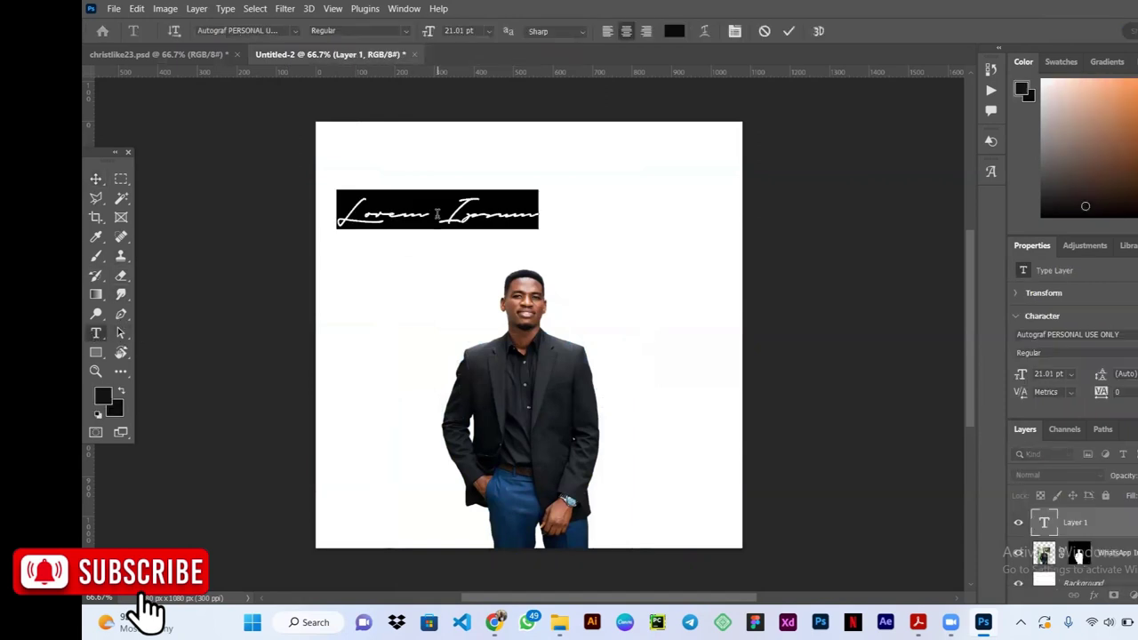
left_click(283, 30)
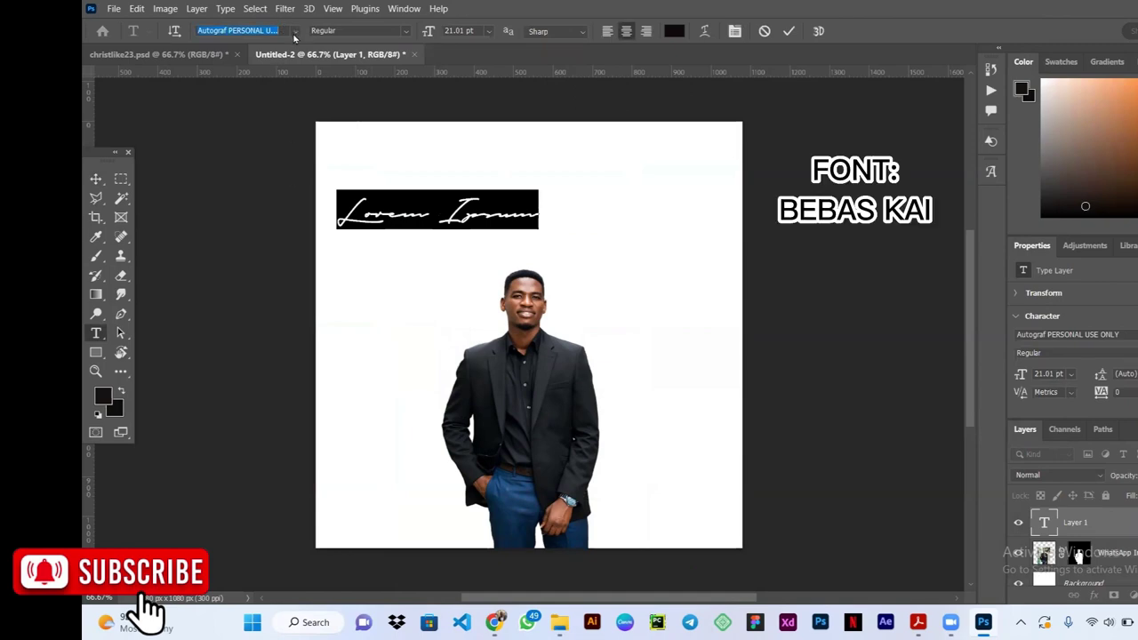
left_click(294, 32)
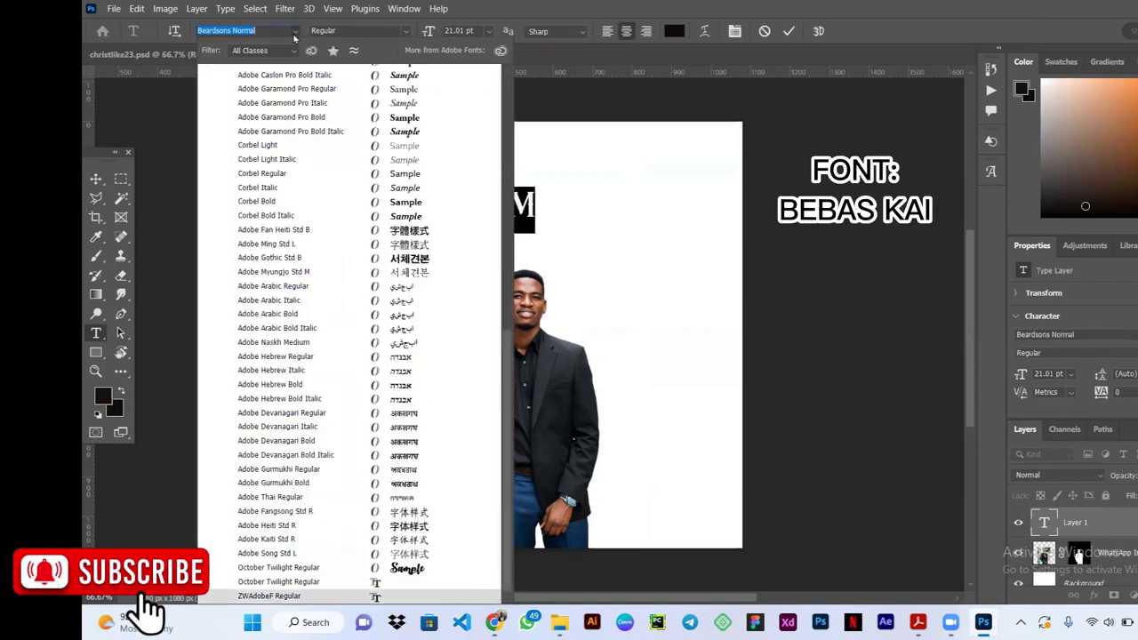
type("be")
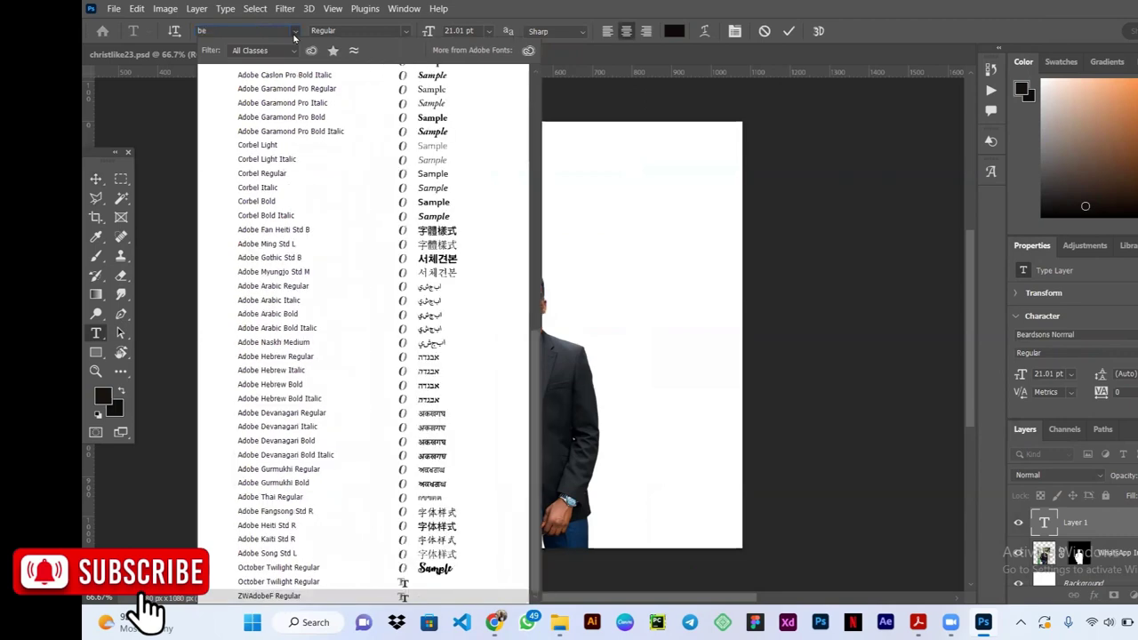
type("bas Kai")
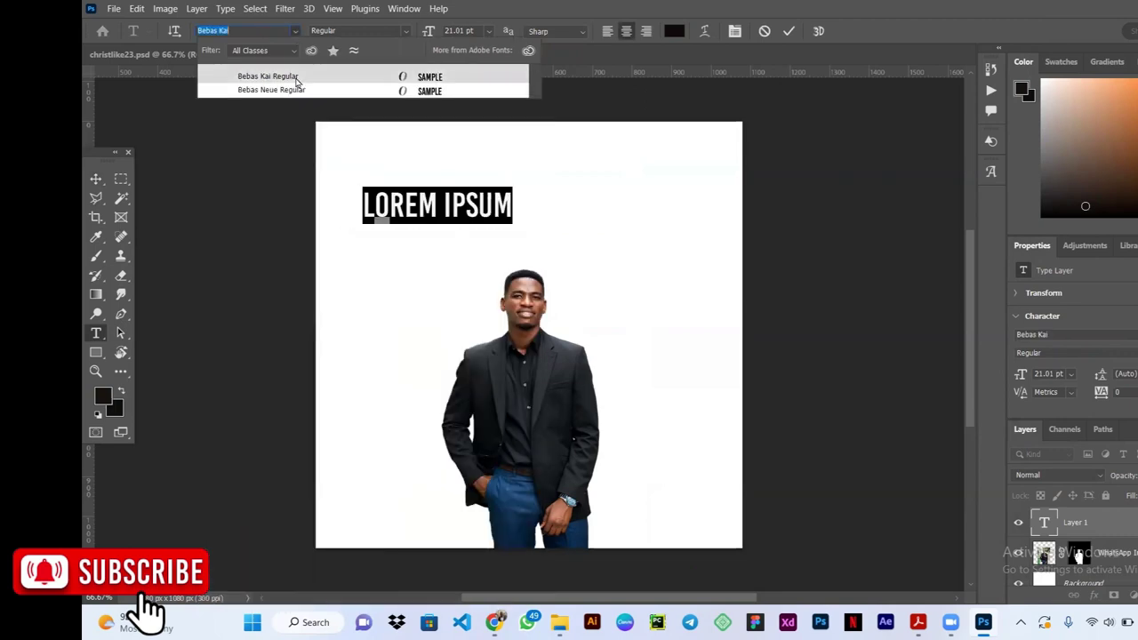
left_click(296, 79)
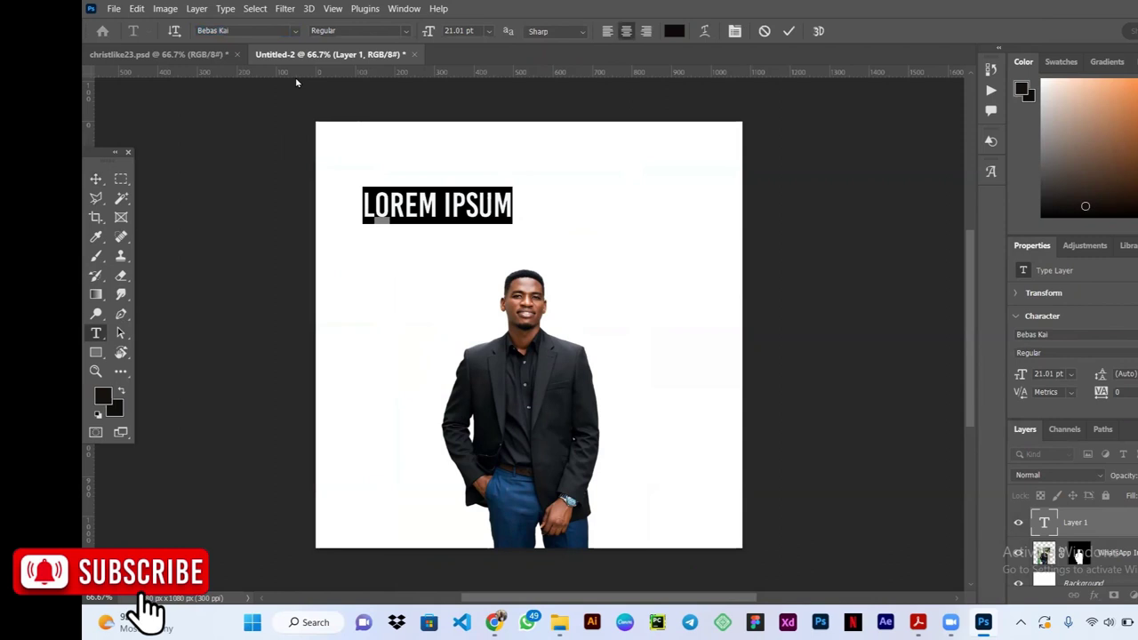
type("BIRT")
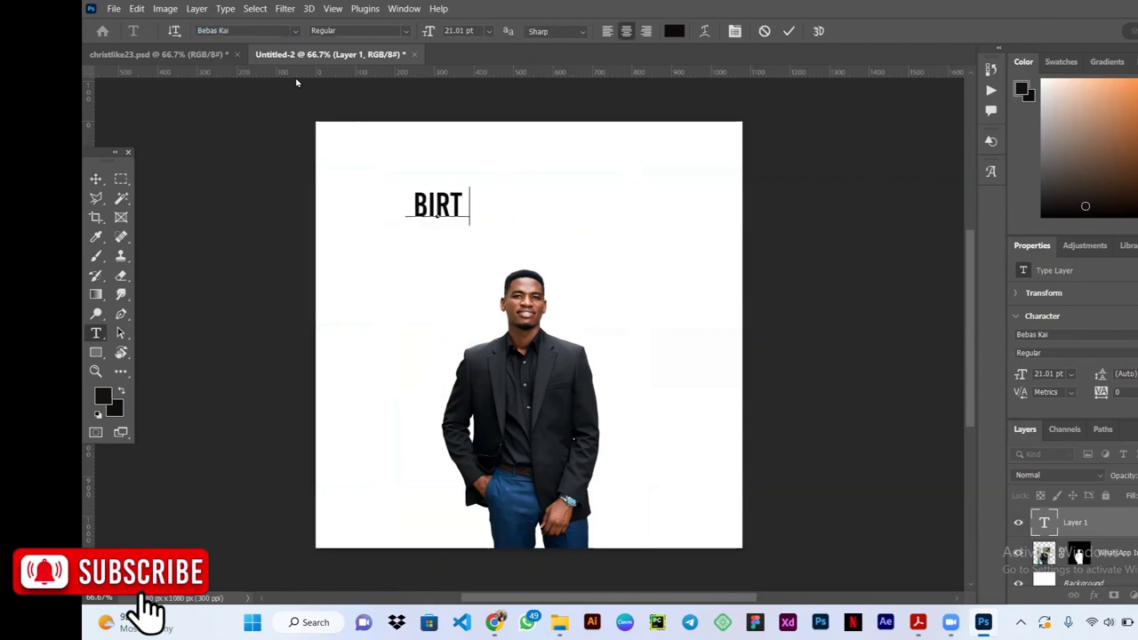
type("HD")
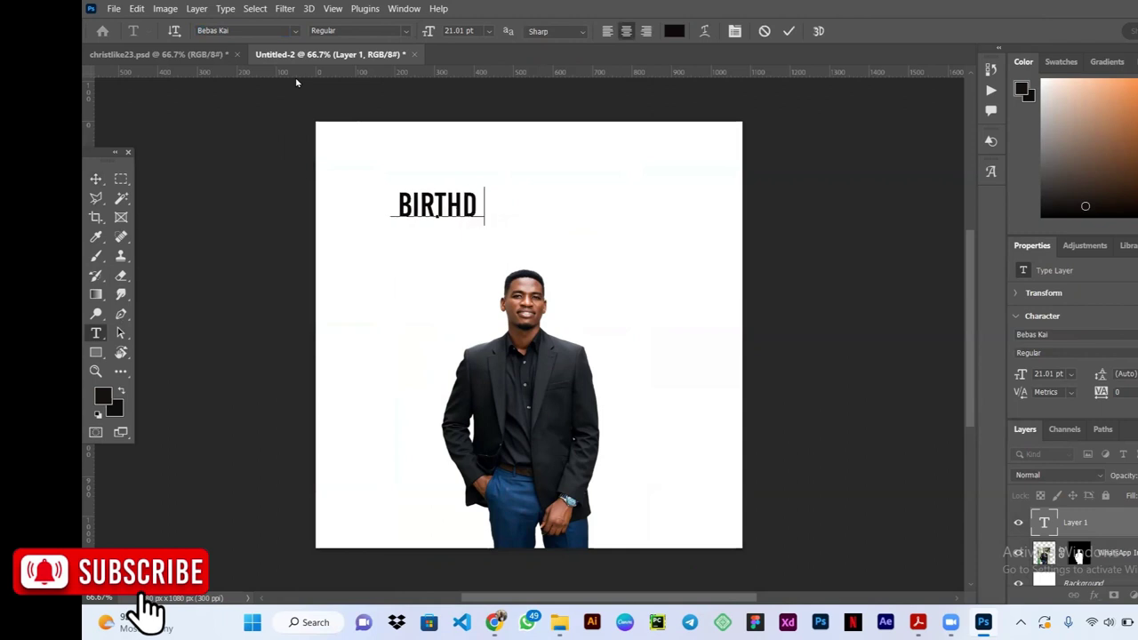
type("AY")
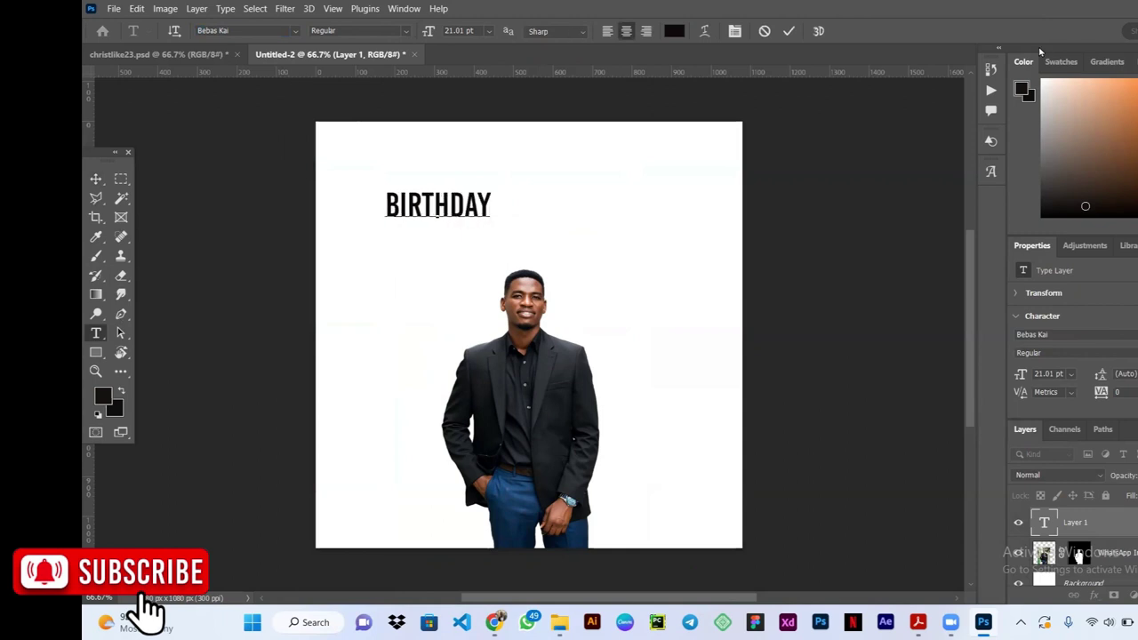
left_click(513, 220)
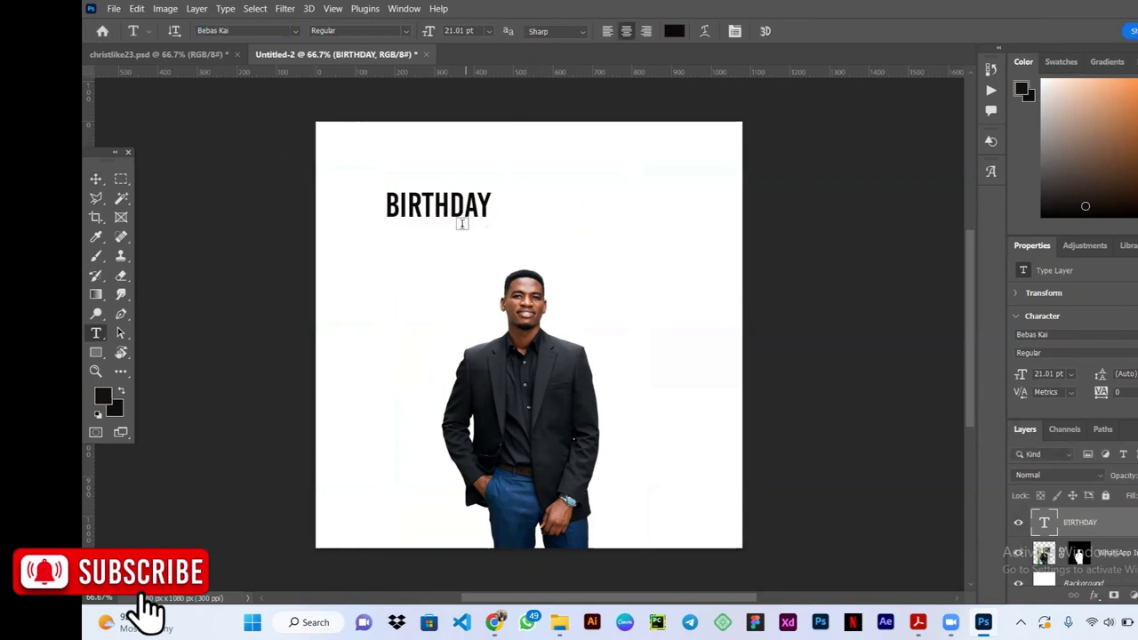
Step: Enlarge BIRTHDAY to about 40.29 pt and place it near the top of the flyer
key("v")
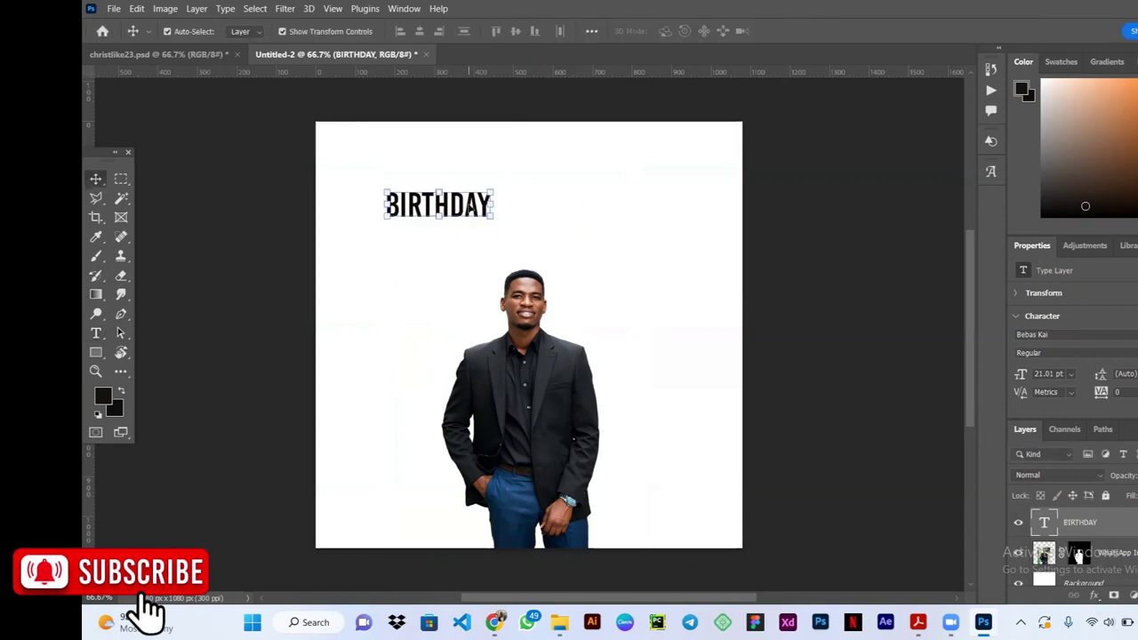
left_click_drag(492, 246, 531, 269)
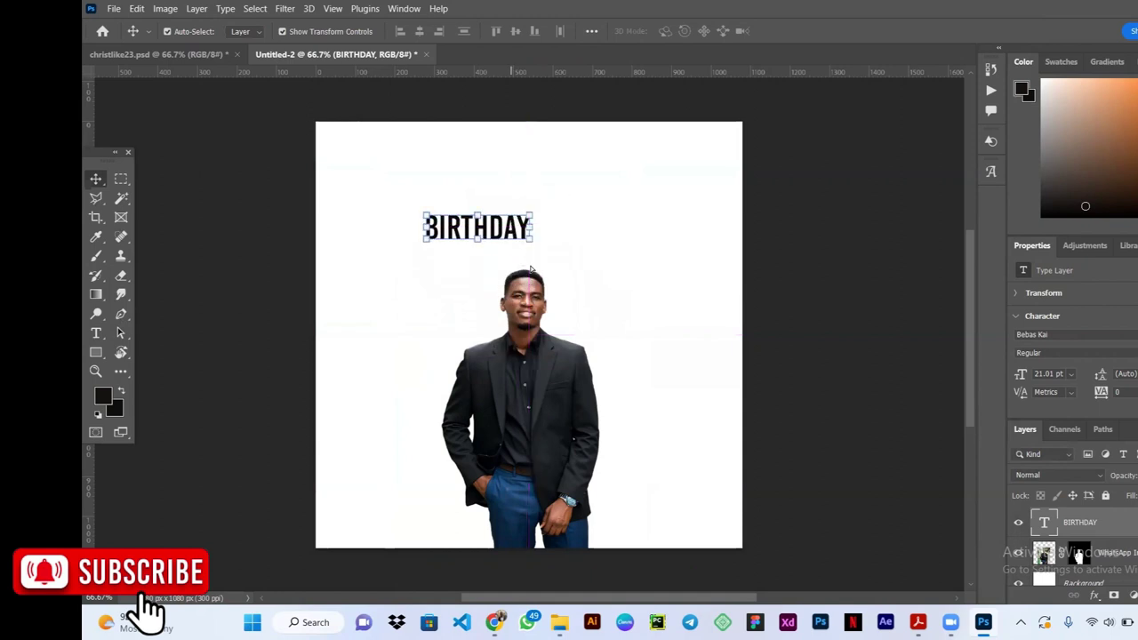
left_click_drag(549, 262, 610, 287)
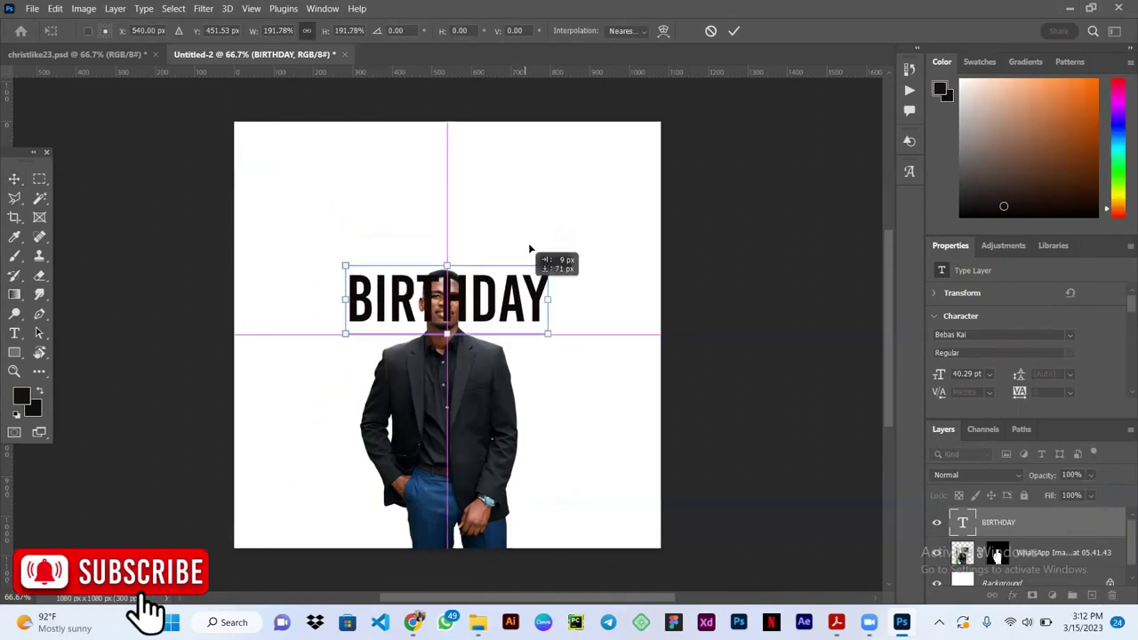
left_click_drag(605, 246, 618, 234)
key("Return")
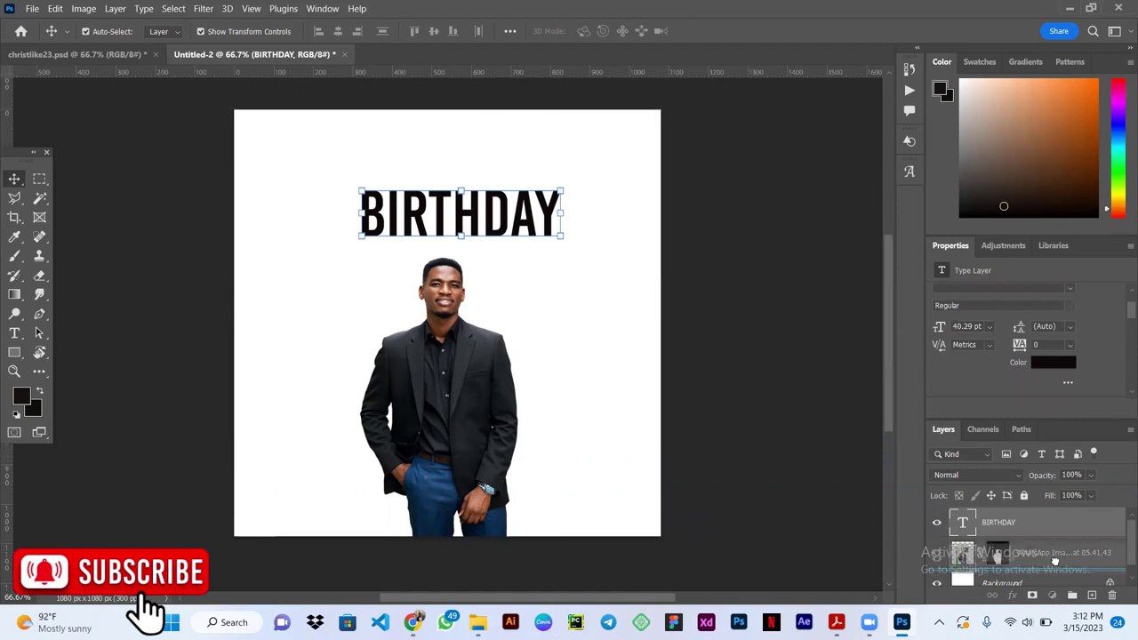
Step: Put the photo layer above BIRTHDAY and move the text behind the man's chest
left_click_drag(1065, 558, 1065, 517)
mouse_move(504, 213)
left_mouse_down()
mouse_move(511, 322)
mouse_move(597, 256)
left_mouse_up()
key("ctrl+t")
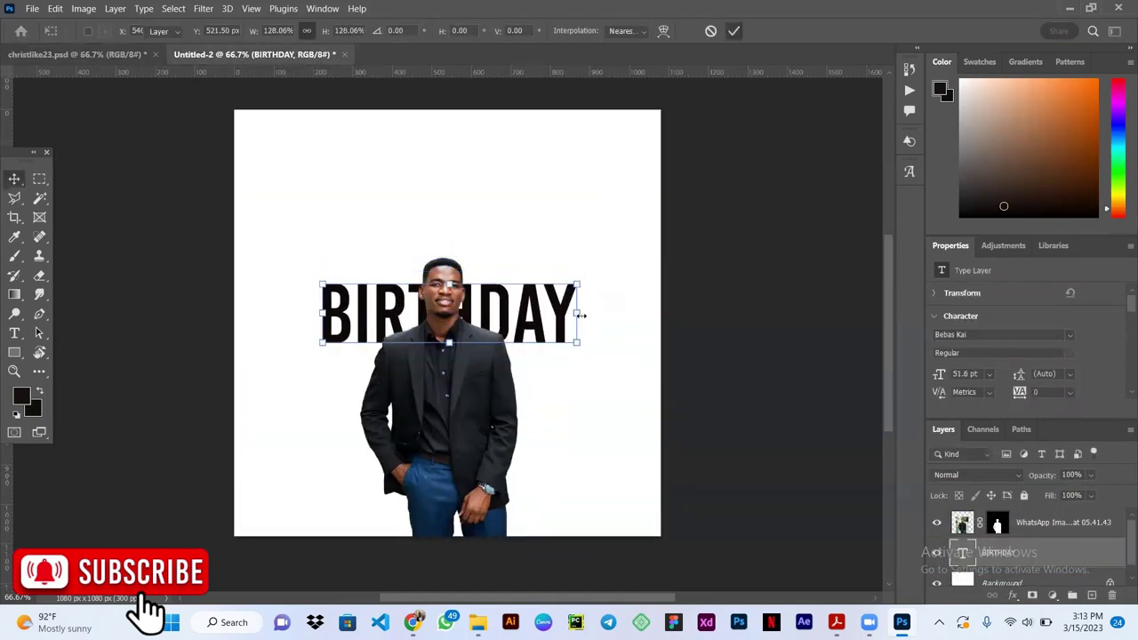
key("Return")
left_click_drag(579, 317, 553, 334)
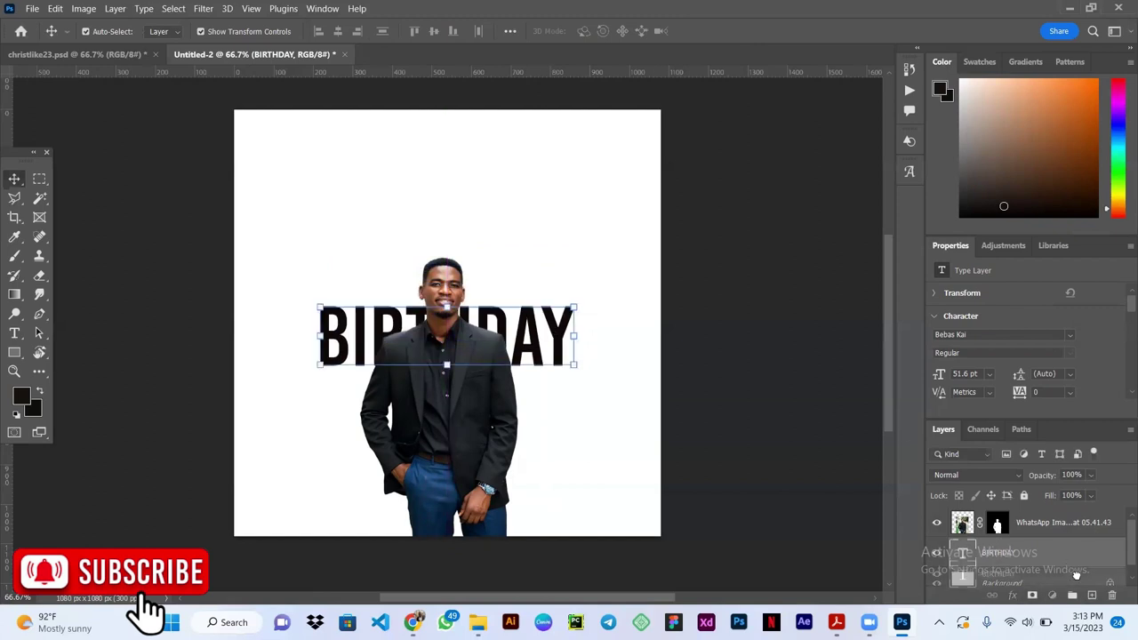
Step: Duplicate BIRTHDAY and stack the two lines aligned behind the man
left_click_drag(1061, 562, 1092, 595)
left_click_drag(560, 342, 557, 272)
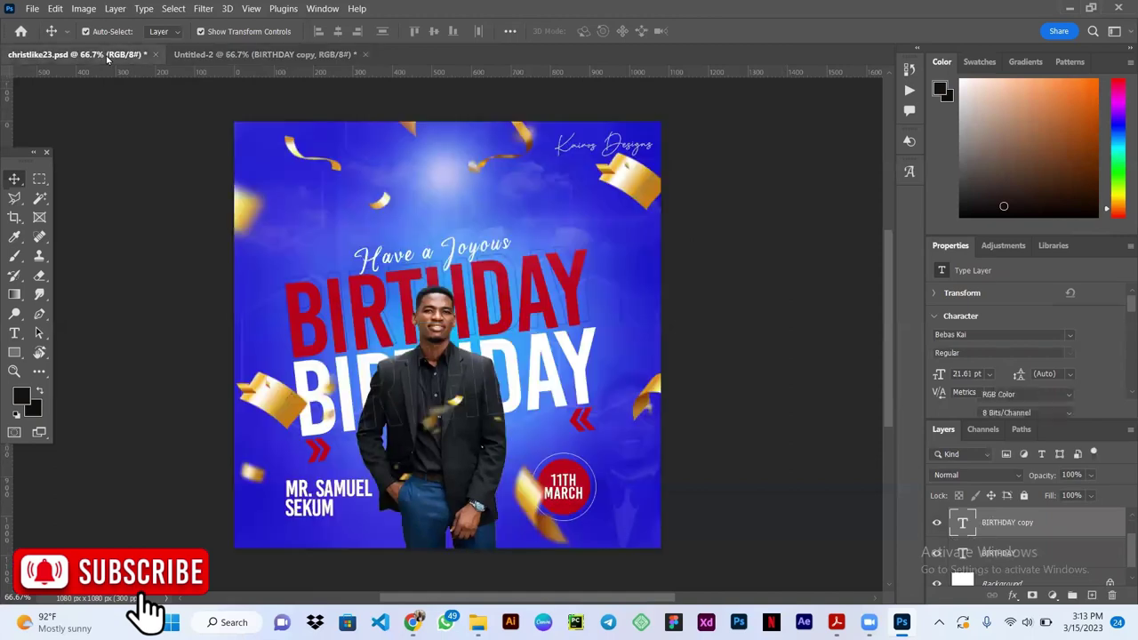
left_click_drag(552, 343, 552, 392)
mouse_move(551, 266)
left_mouse_down()
mouse_move(552, 332)
mouse_move(587, 286)
left_mouse_up()
left_click(551, 396)
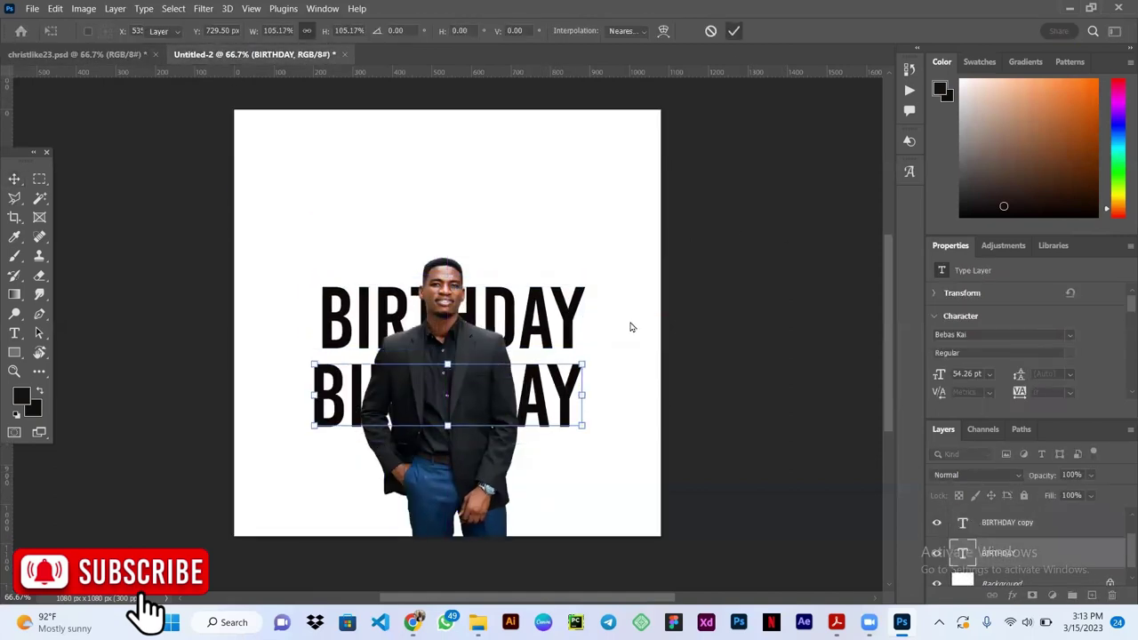
left_click_drag(578, 325, 564, 307)
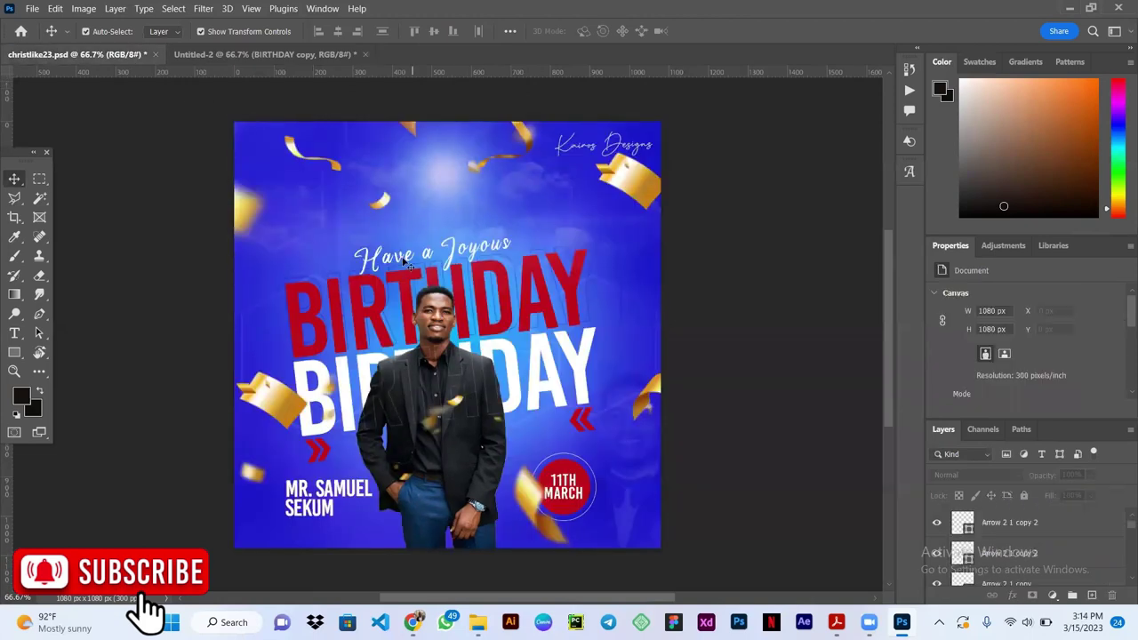
Step: Type 'Have a Joyous' in a Antara Distance and centre it above the BIRTHDAY lines
key("t")
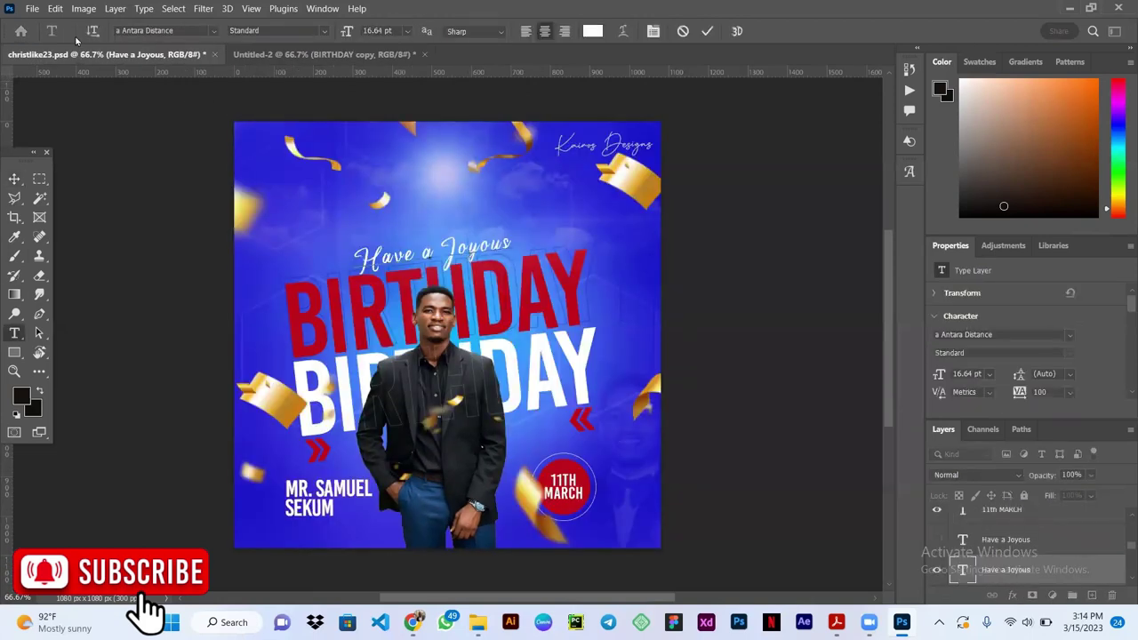
left_click(390, 55)
left_click(360, 265)
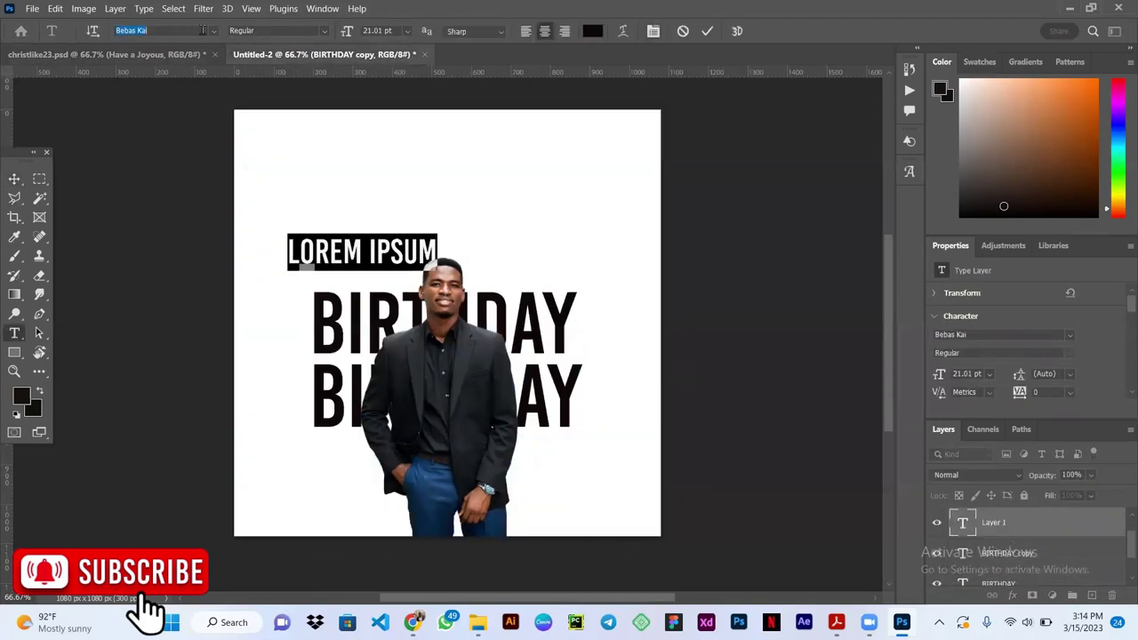
left_click(202, 31)
type("a an")
key("Return")
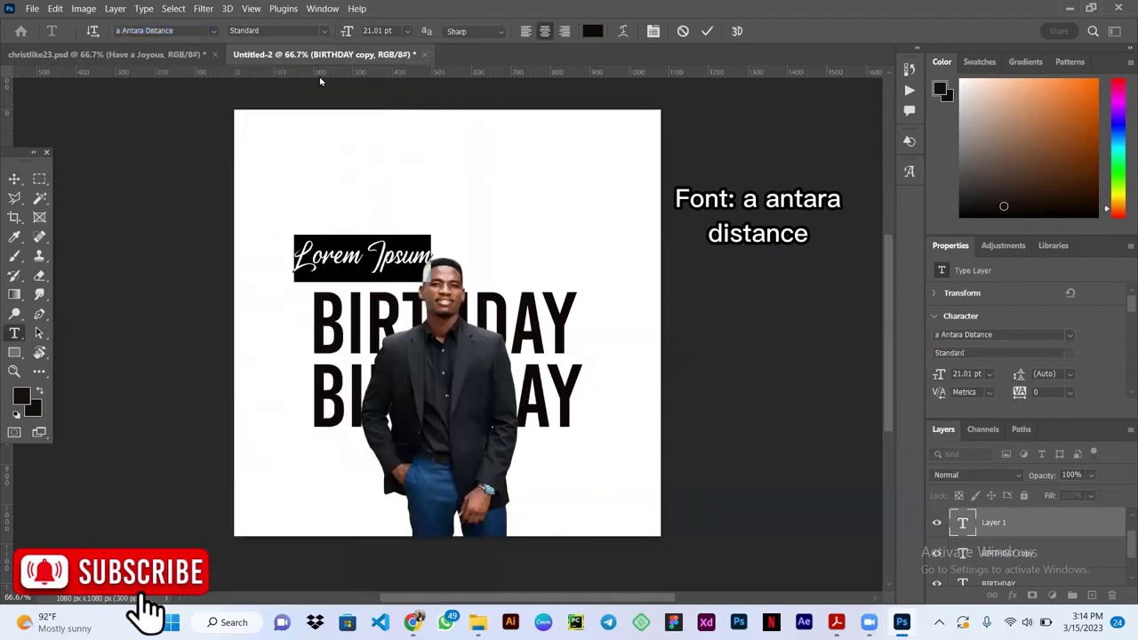
type("Have a Joyou")
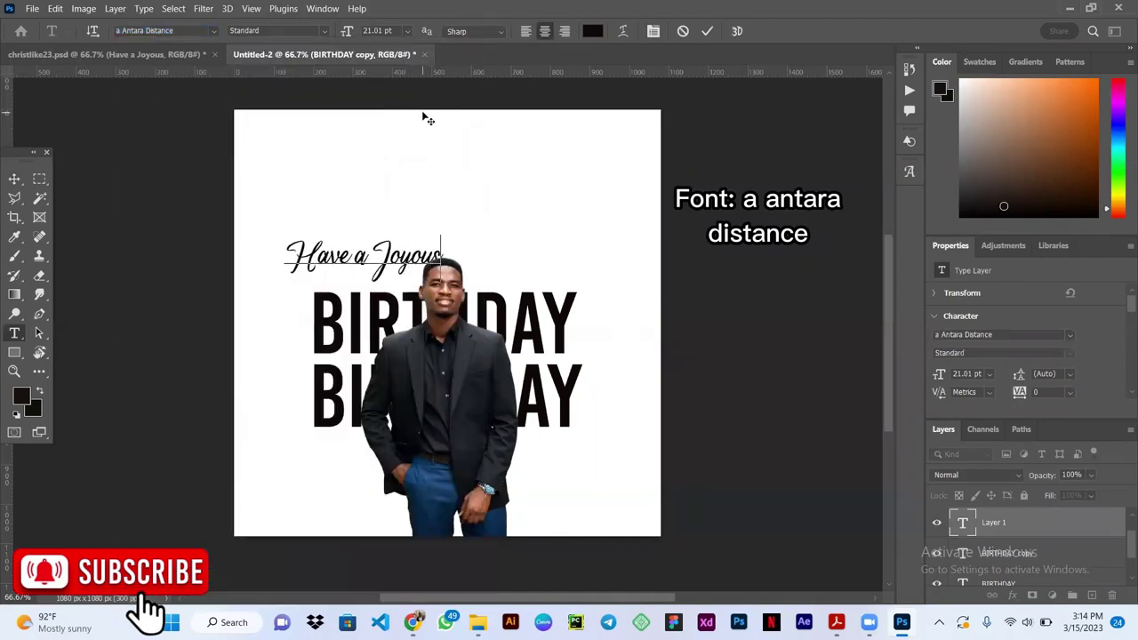
type("s")
key("ctrl+Return")
mouse_move(365, 258)
left_mouse_down()
mouse_move(444, 257)
mouse_move(236, 206)
left_mouse_up()
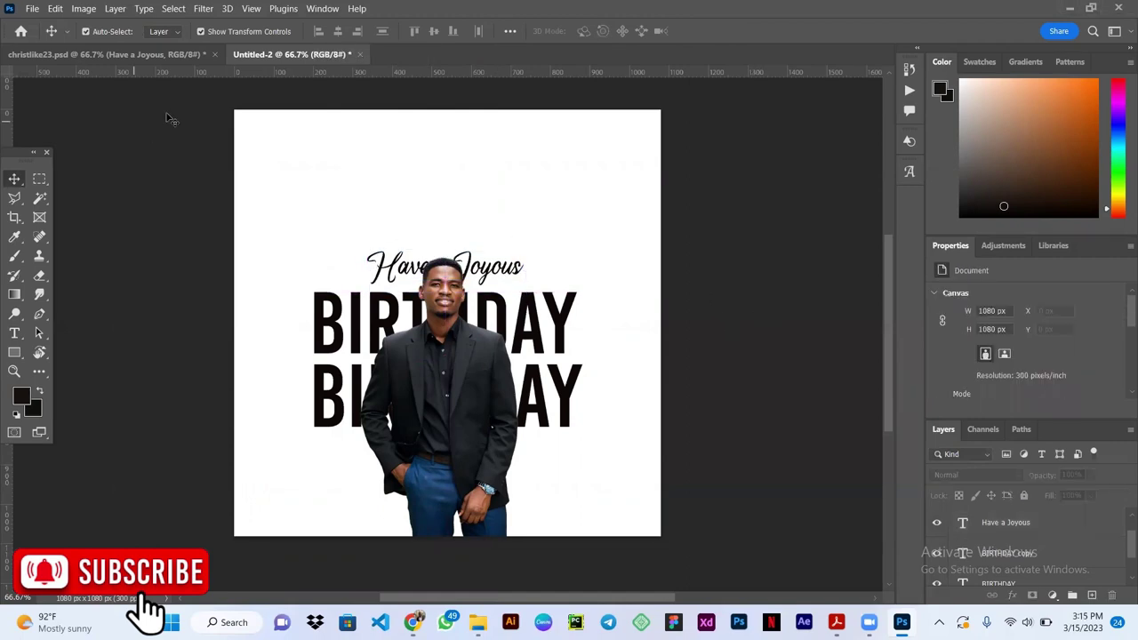
Step: Check the reference flyer, then select the Background layer of Untitled-2
key("ctrl+Tab")
key("ctrl+Tab")
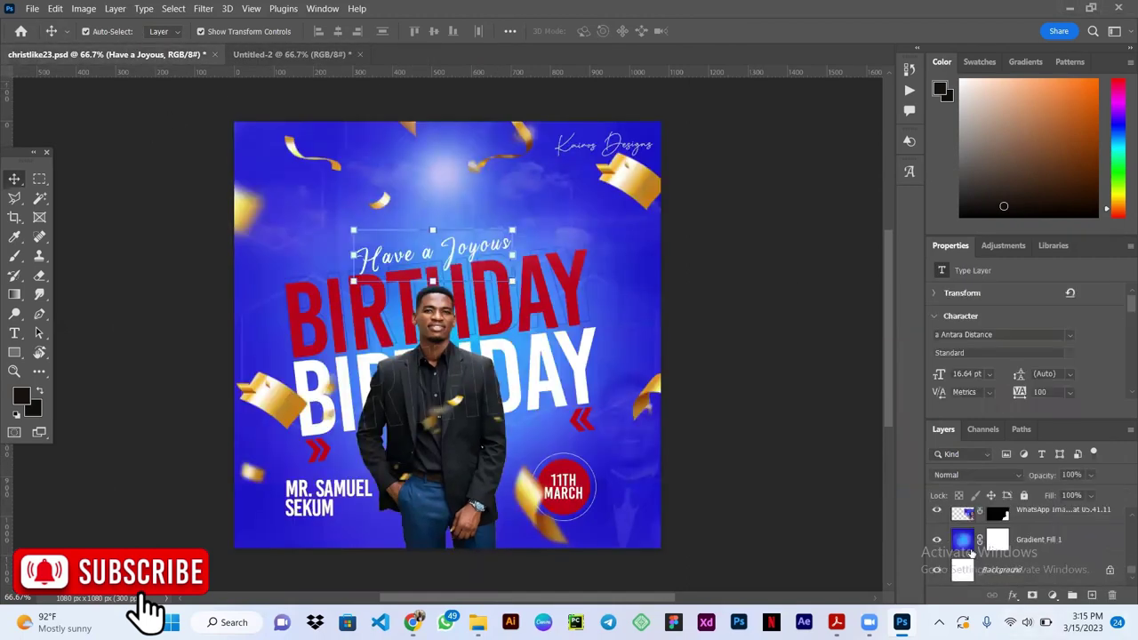
key("ctrl+Tab")
left_click(959, 574)
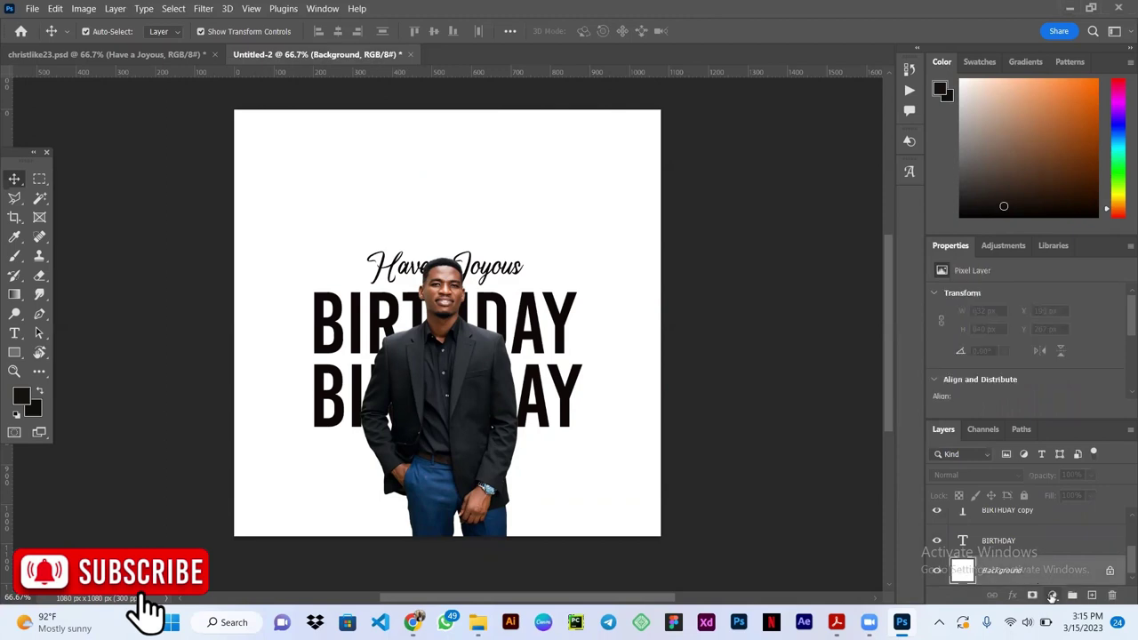
Step: Add a Gradient Fill layer above the Background and open its Blues presets
left_click(1052, 598)
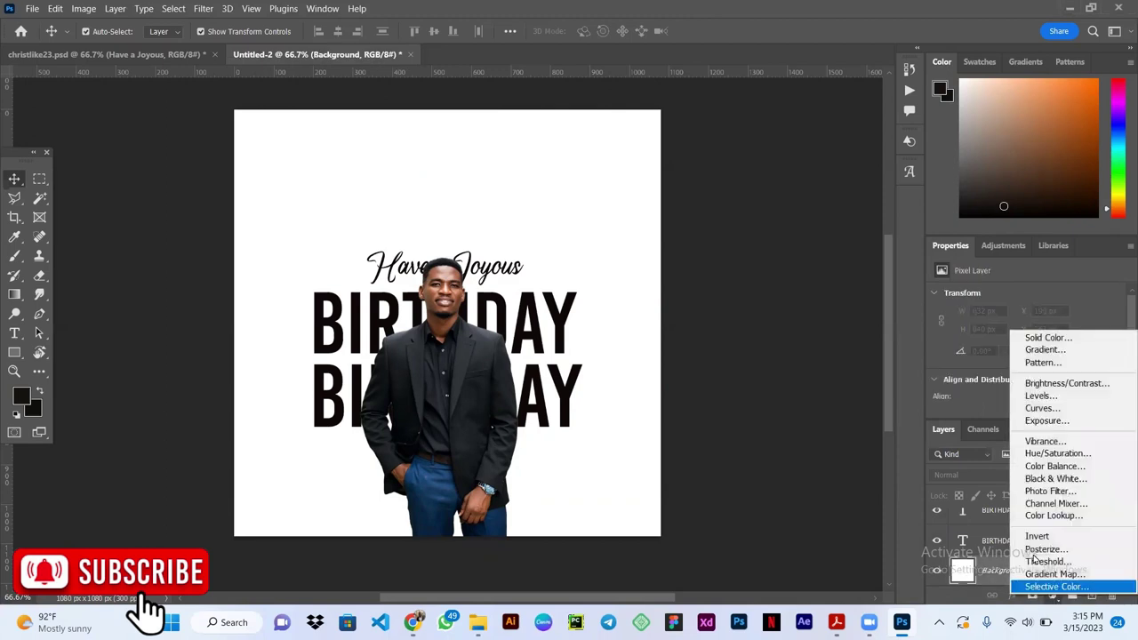
left_click(1037, 350)
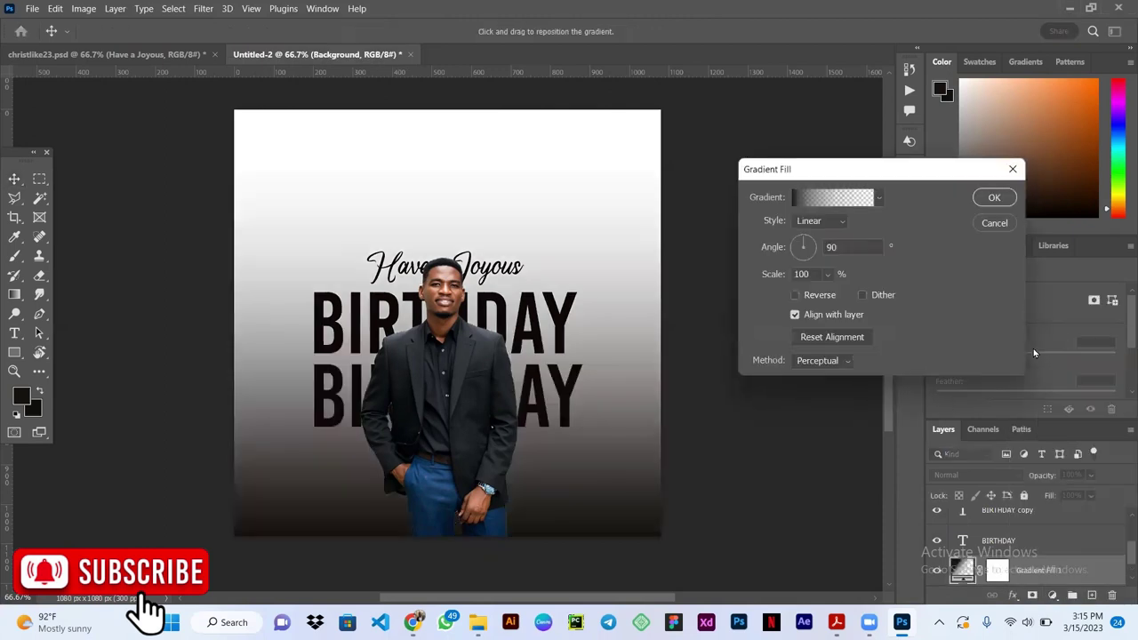
left_click(880, 198)
left_click(755, 227)
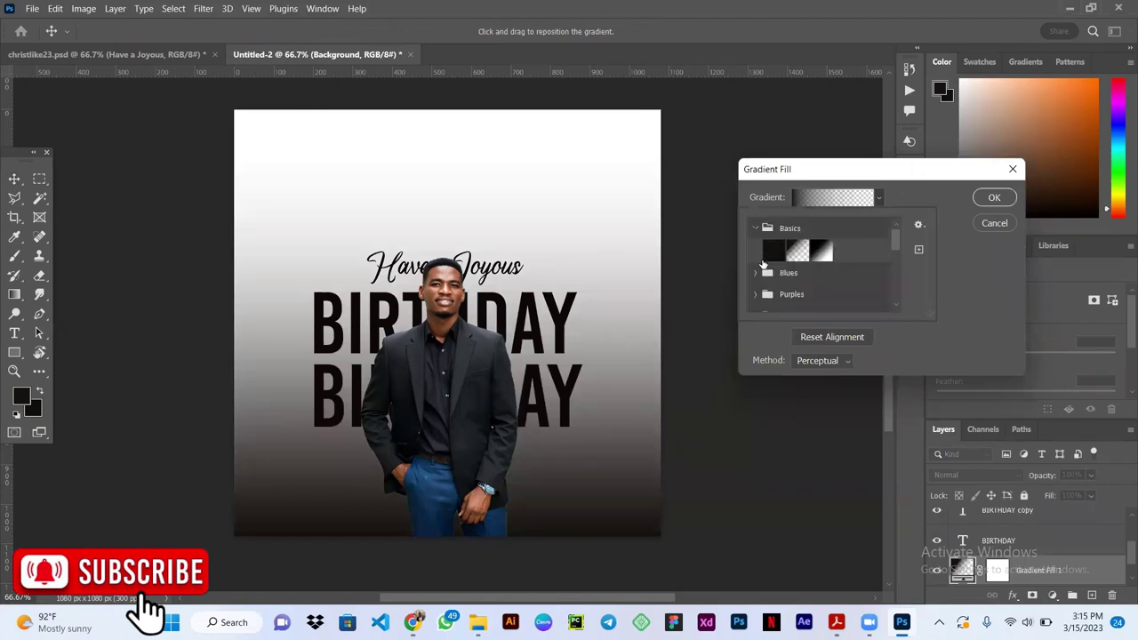
left_click(755, 227)
left_click(755, 249)
Step: Try several Blues gradient presets and confirm a blue gradient fill
scroll(818, 298, "down", 1)
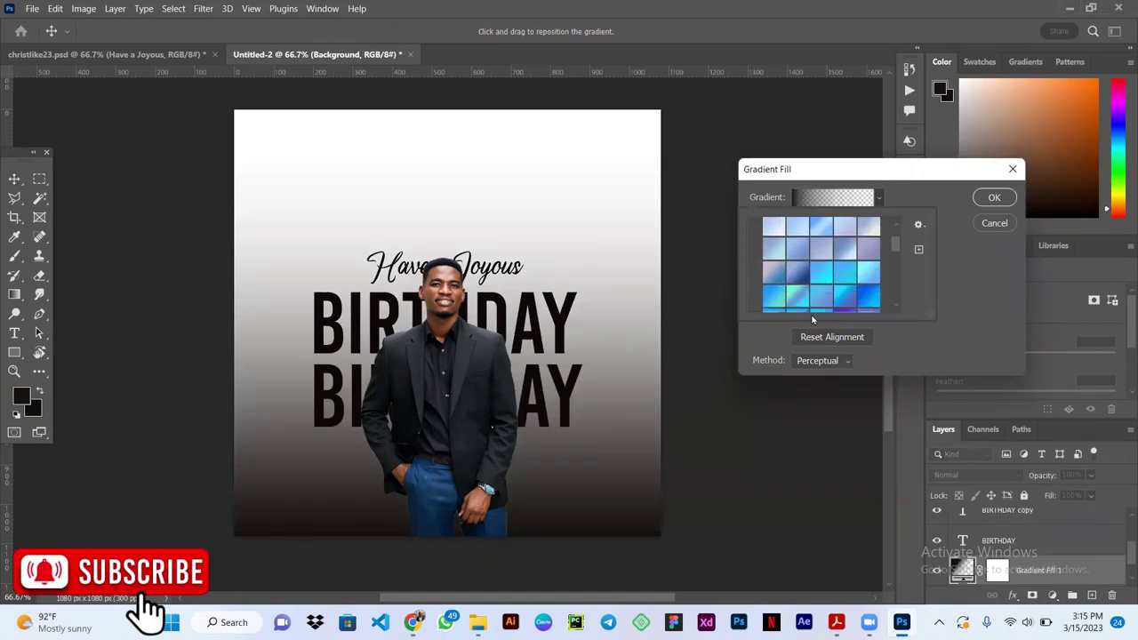
left_click(861, 305)
left_click(829, 276)
scroll(827, 285, "down", 1)
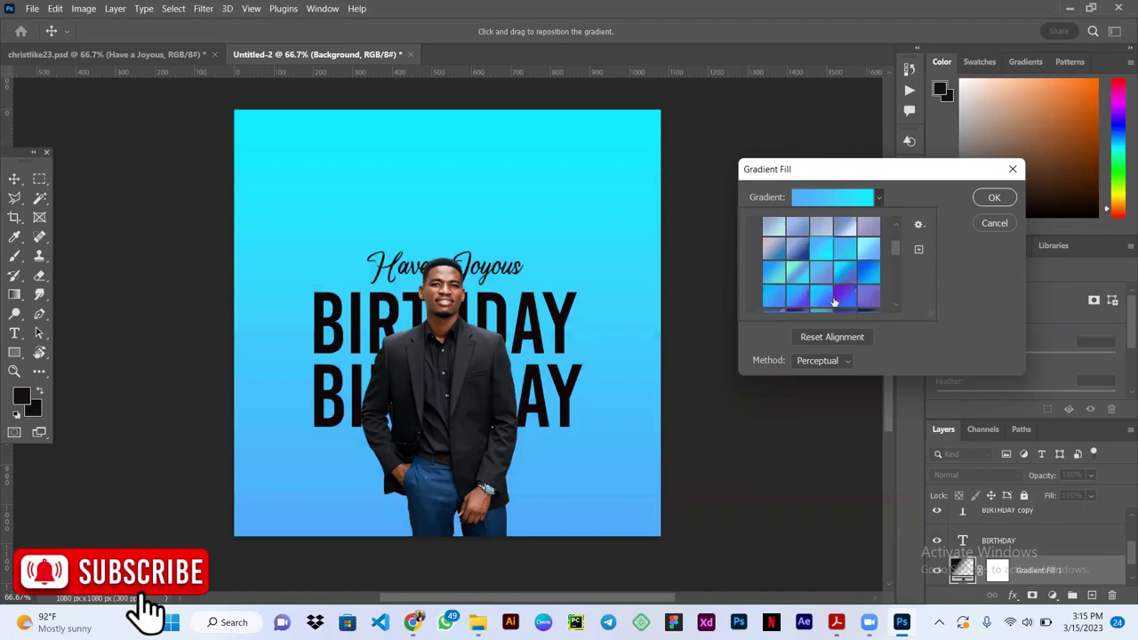
left_click(841, 293)
left_click(798, 296)
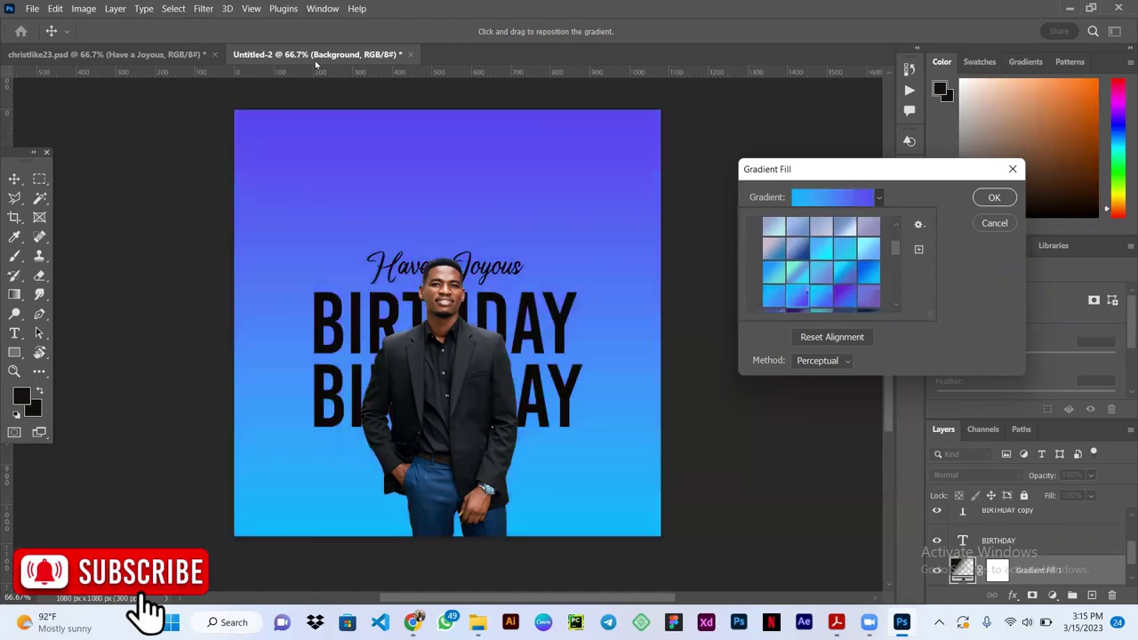
left_click(782, 294)
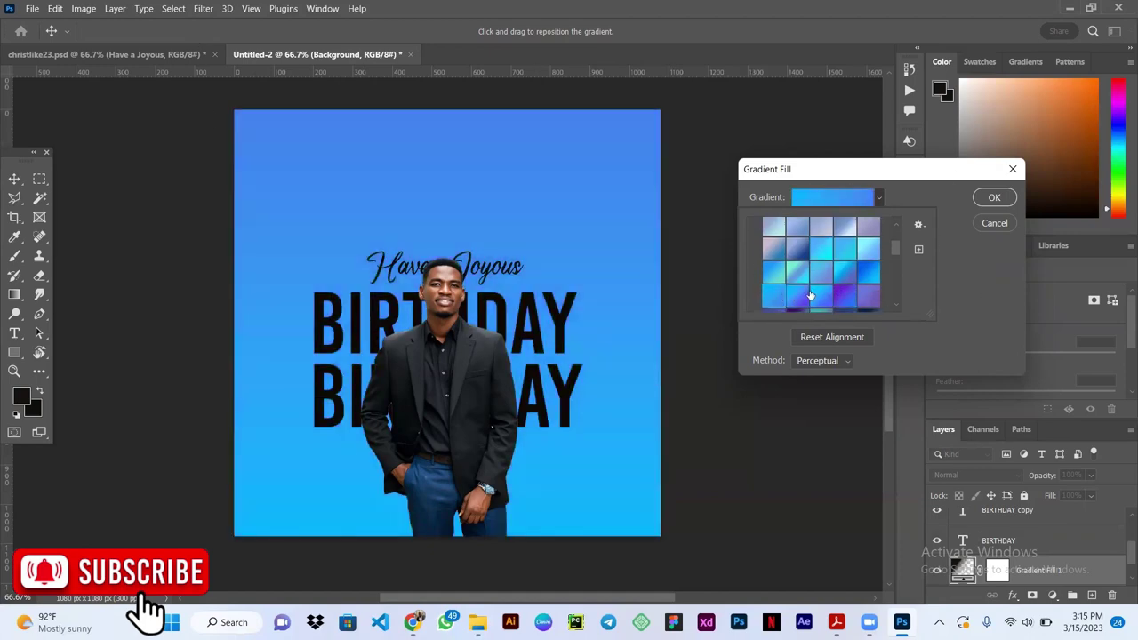
left_click(808, 296)
left_click(993, 198)
Step: Change the background gradient to the Blue_24 preset, radial style, with colours reversed
left_click(106, 55)
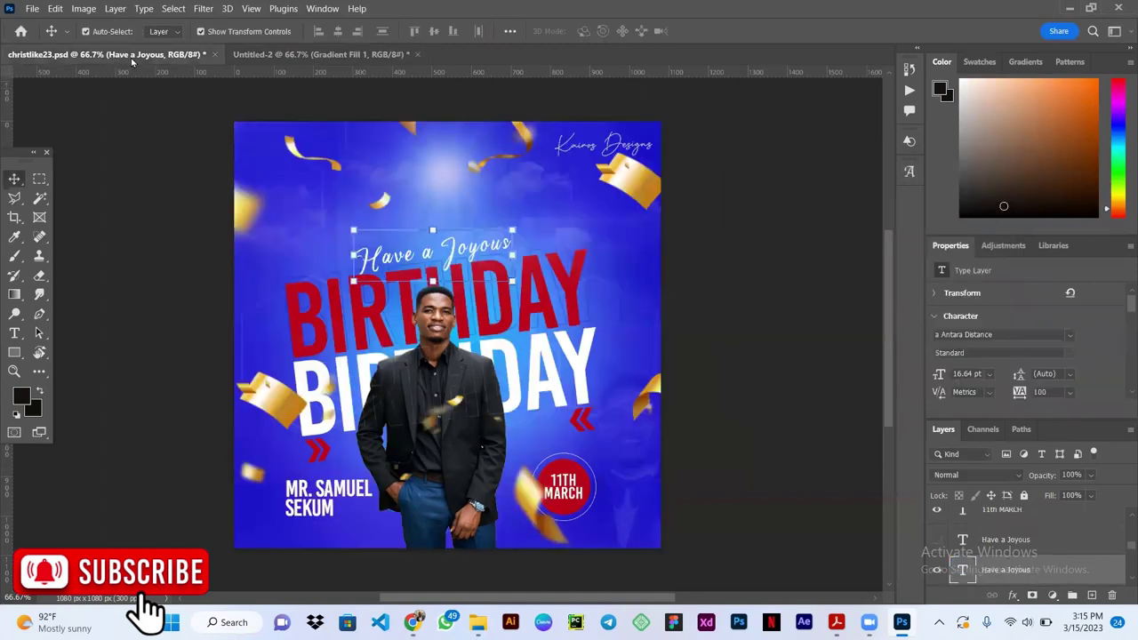
left_click(315, 54)
double_click(964, 540)
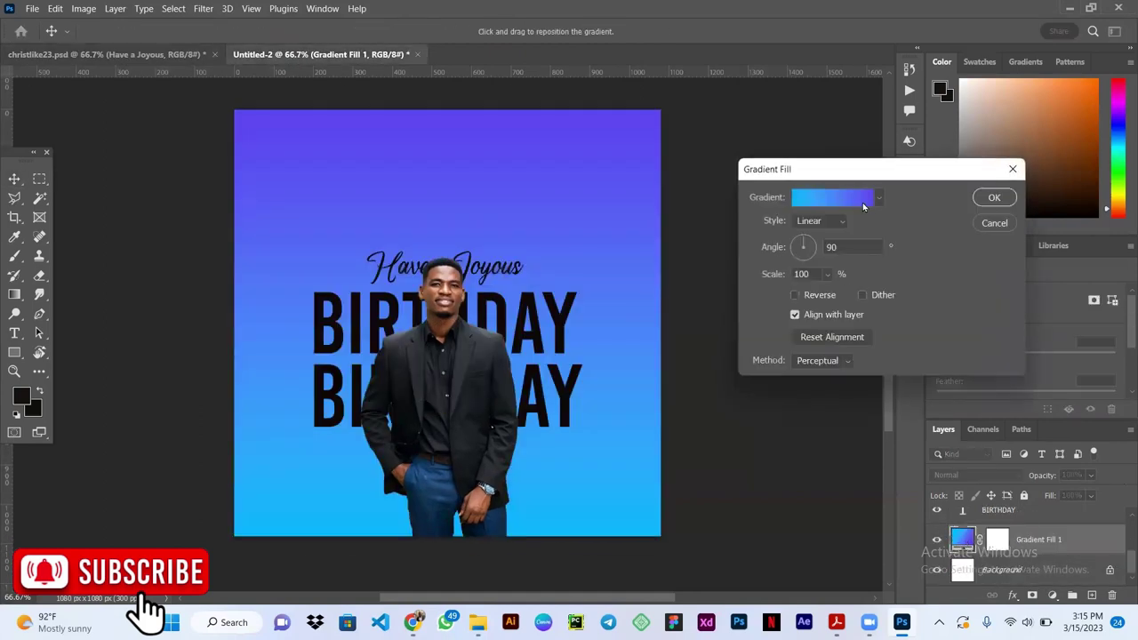
left_click(862, 196)
left_click(749, 203)
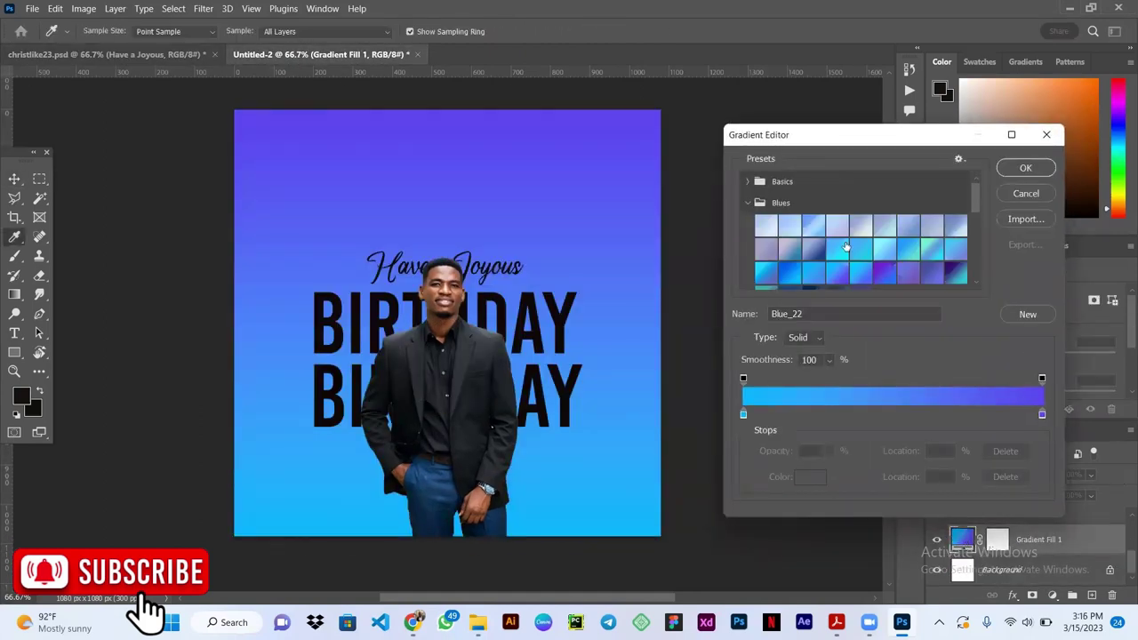
left_click(861, 261)
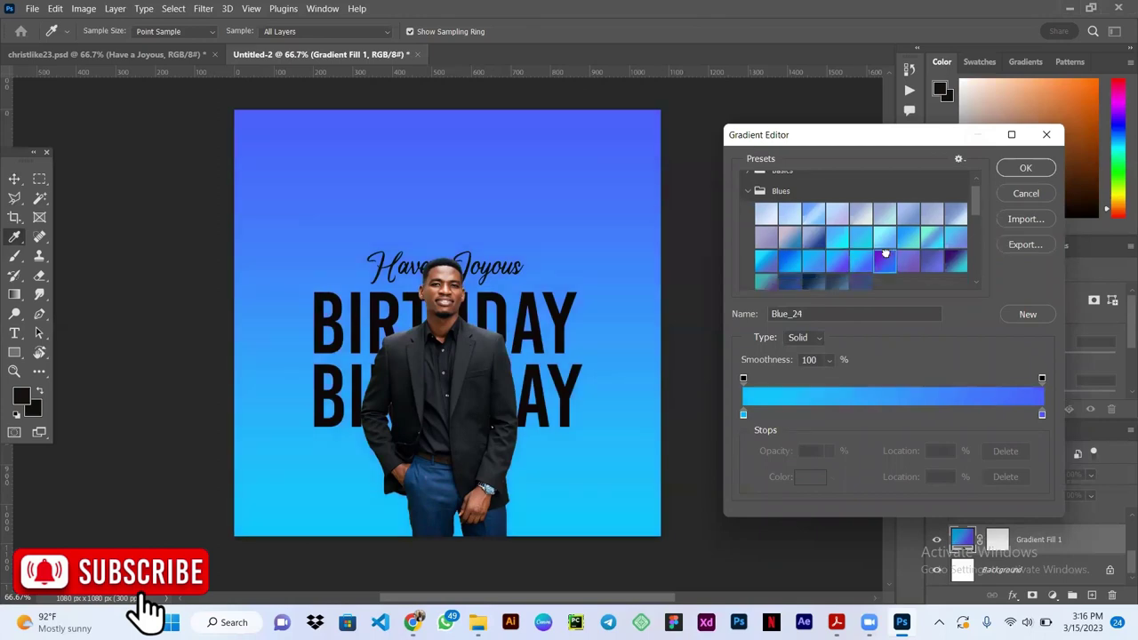
left_click(885, 261)
left_click(1025, 169)
left_click(820, 220)
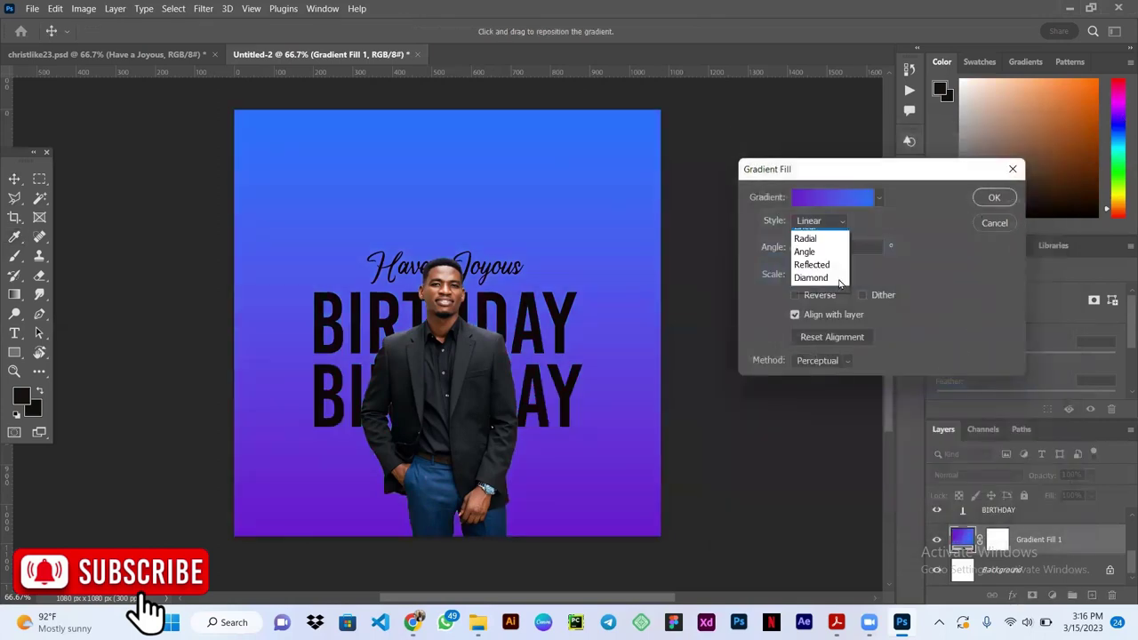
left_click(810, 233)
left_click(796, 296)
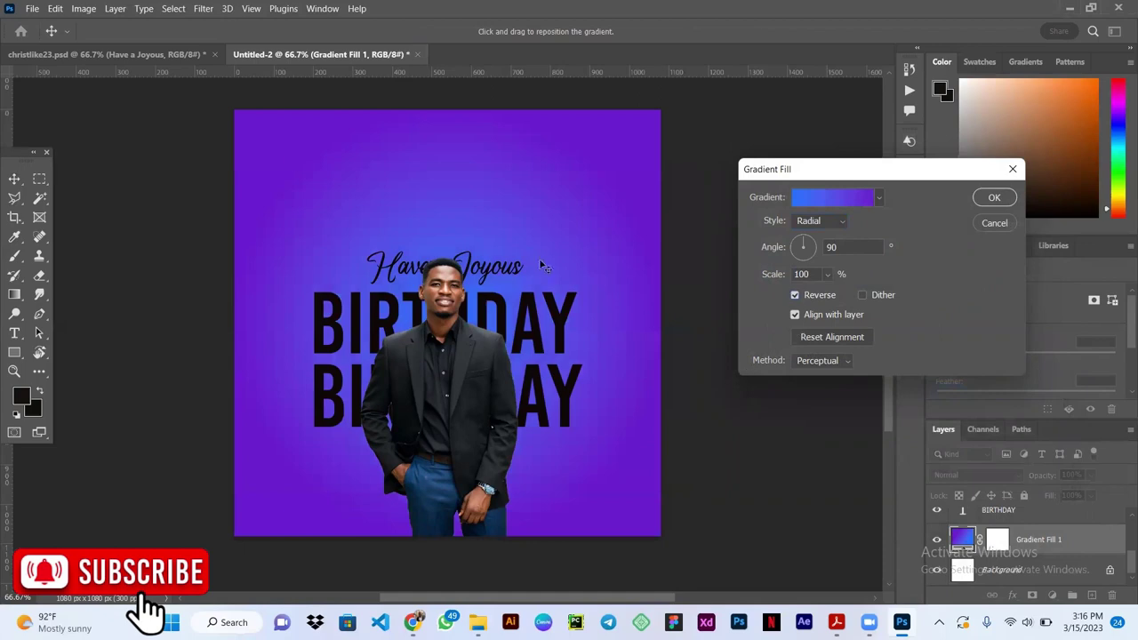
left_click(989, 199)
Step: Compare with the reference and switch the fill to a lighter cyan-blue gradient preset
left_click(106, 54)
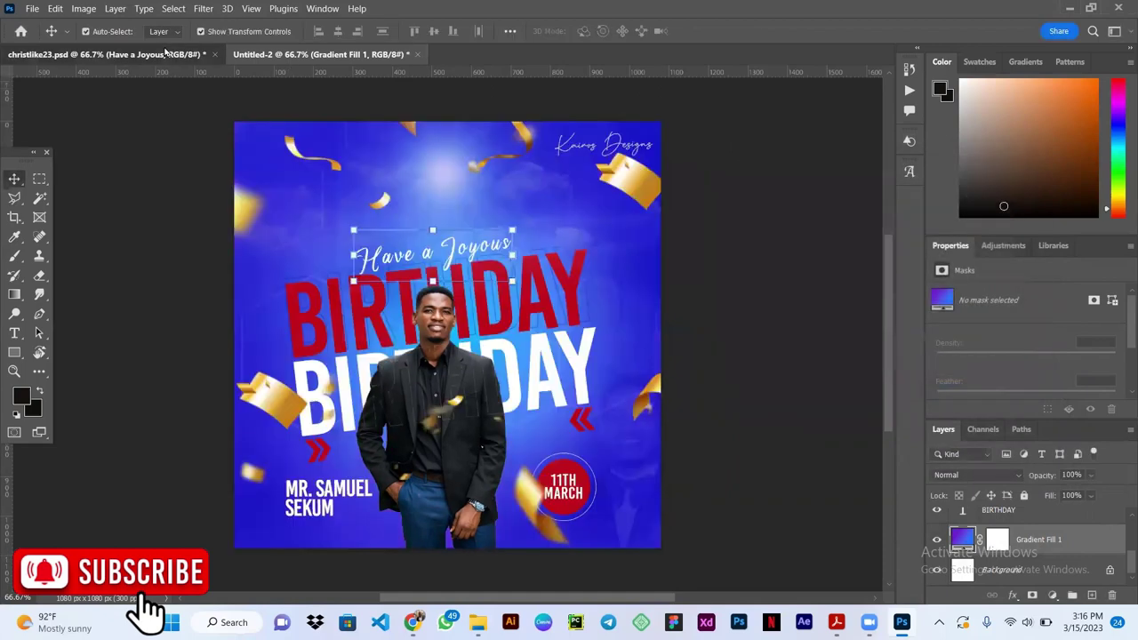
left_click(306, 56)
left_click(106, 55)
left_click(1041, 547)
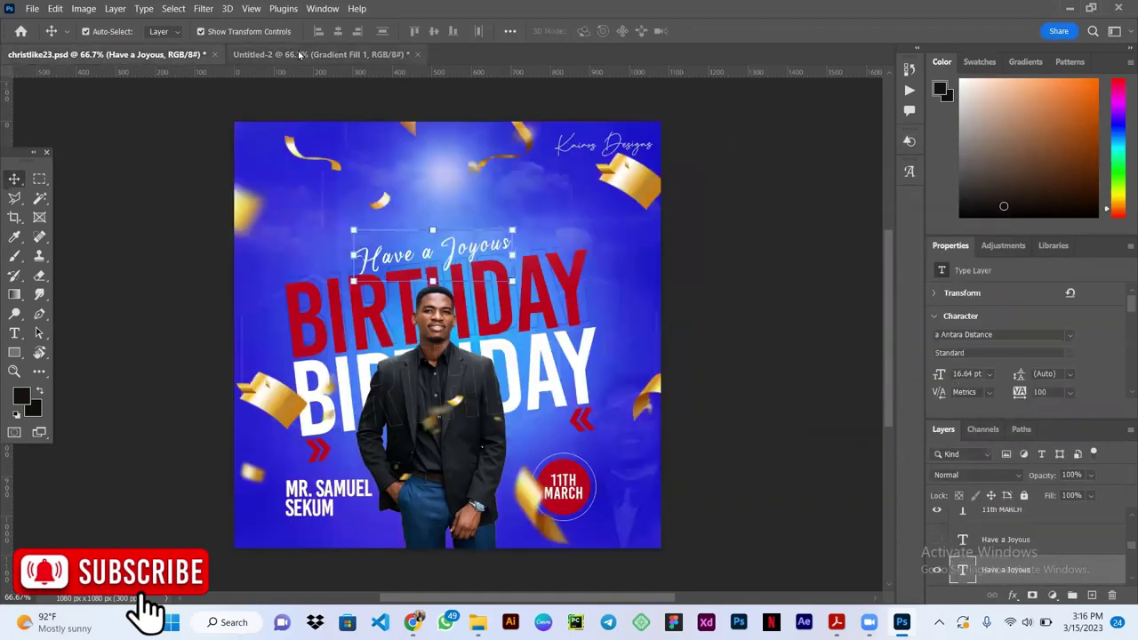
key("ctrl+Tab")
double_click(960, 536)
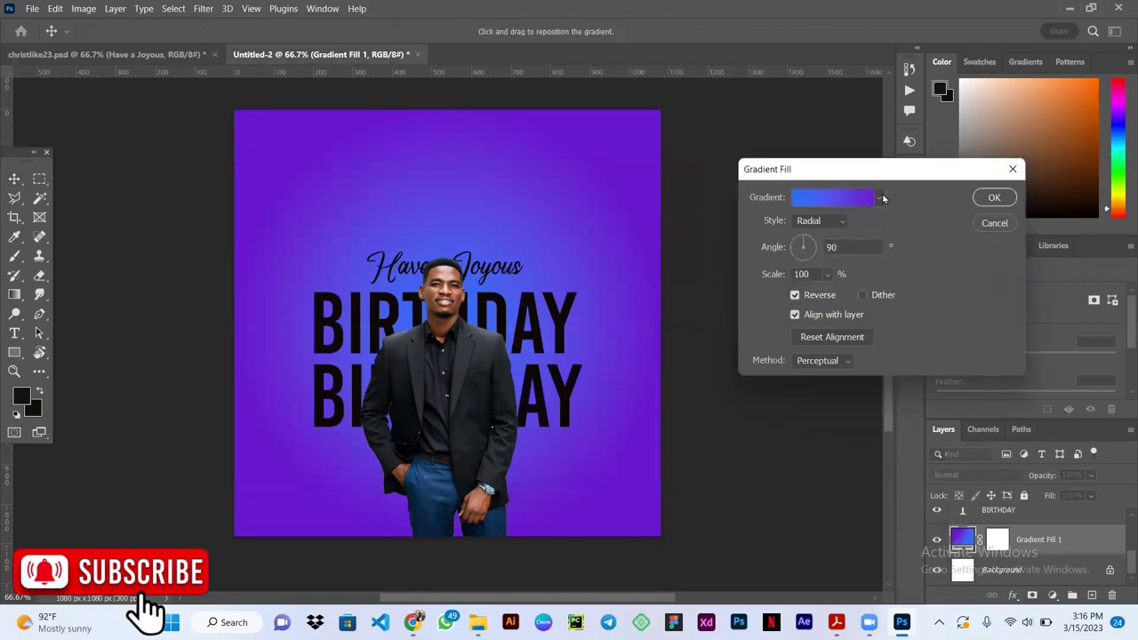
left_click(880, 198)
left_click(869, 281)
left_click(806, 298)
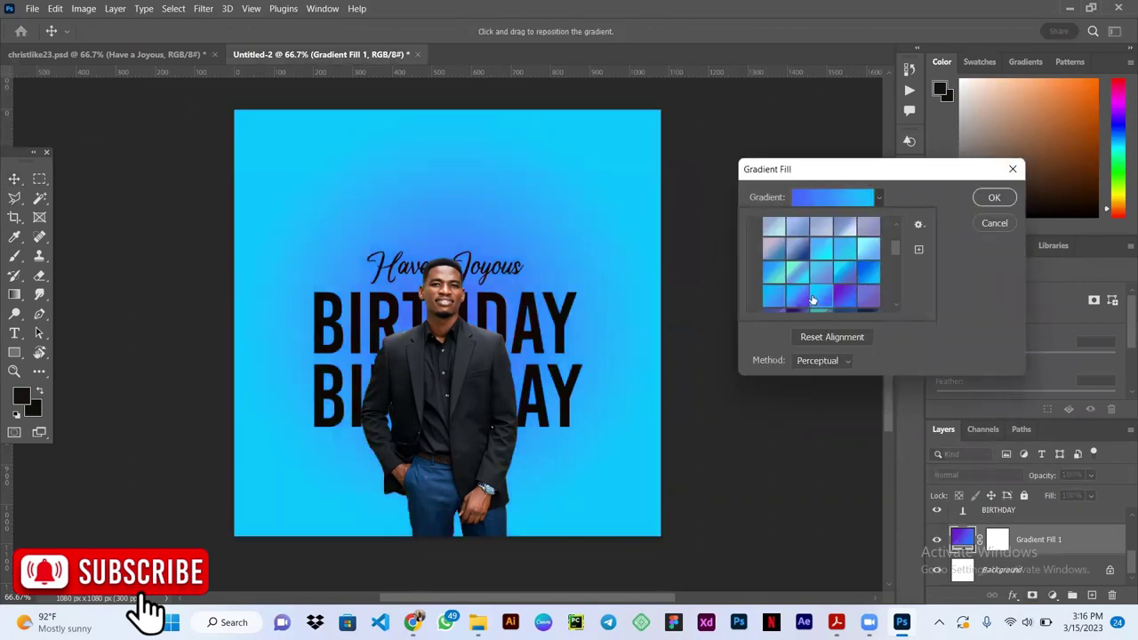
left_click(987, 196)
Step: Make the gradient lighter in the centre and compare it with the reference flyer
double_click(962, 538)
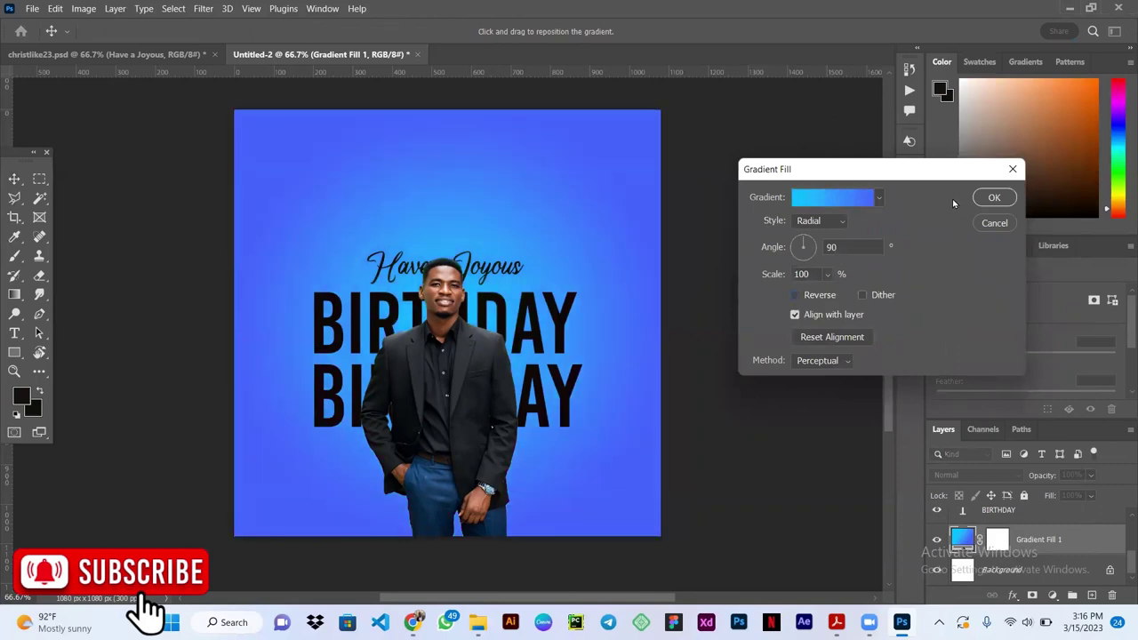
left_click(994, 198)
left_click(153, 56)
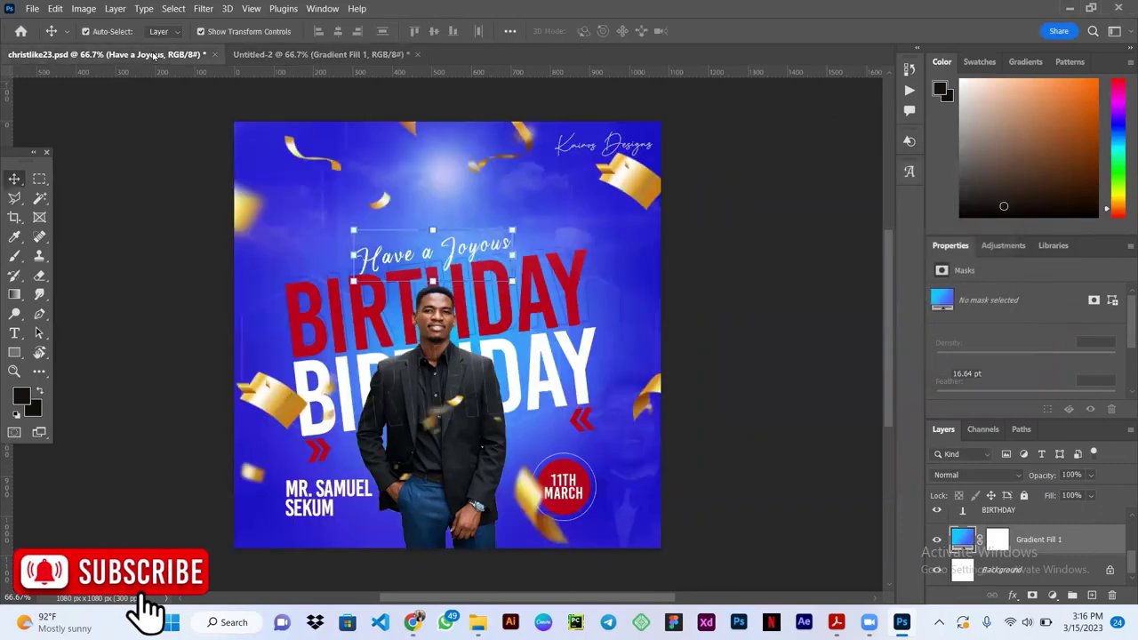
left_click(320, 54)
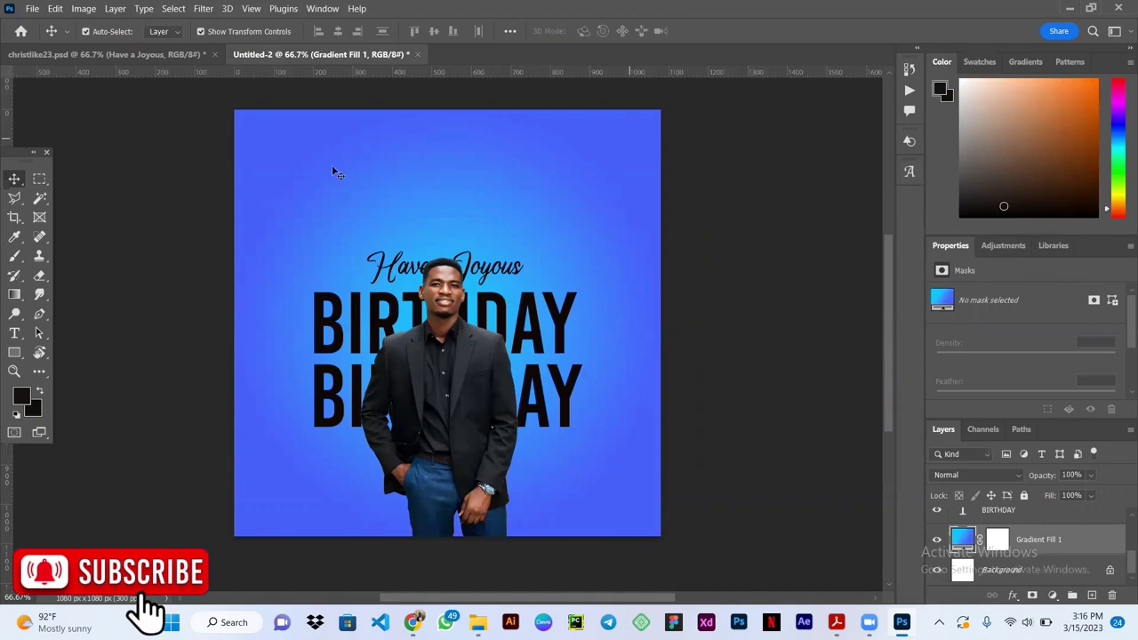
left_click(133, 55)
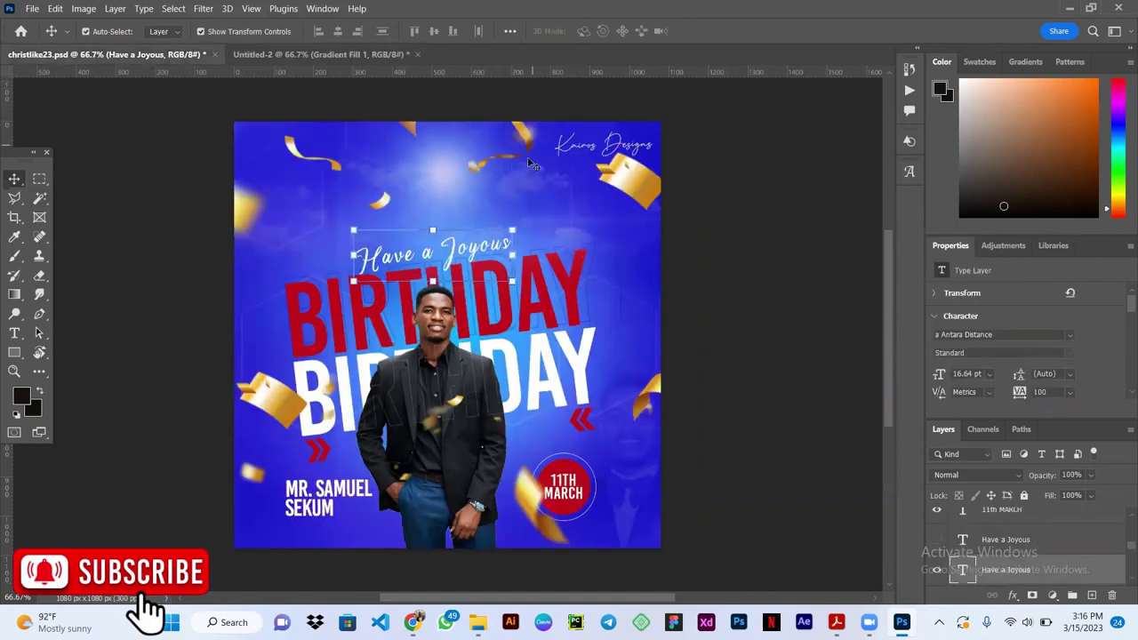
Step: Preview the cloudy sky image pngwing.com (100) and drag it into the flyer document
mouse_move(477, 622)
left_click(547, 534)
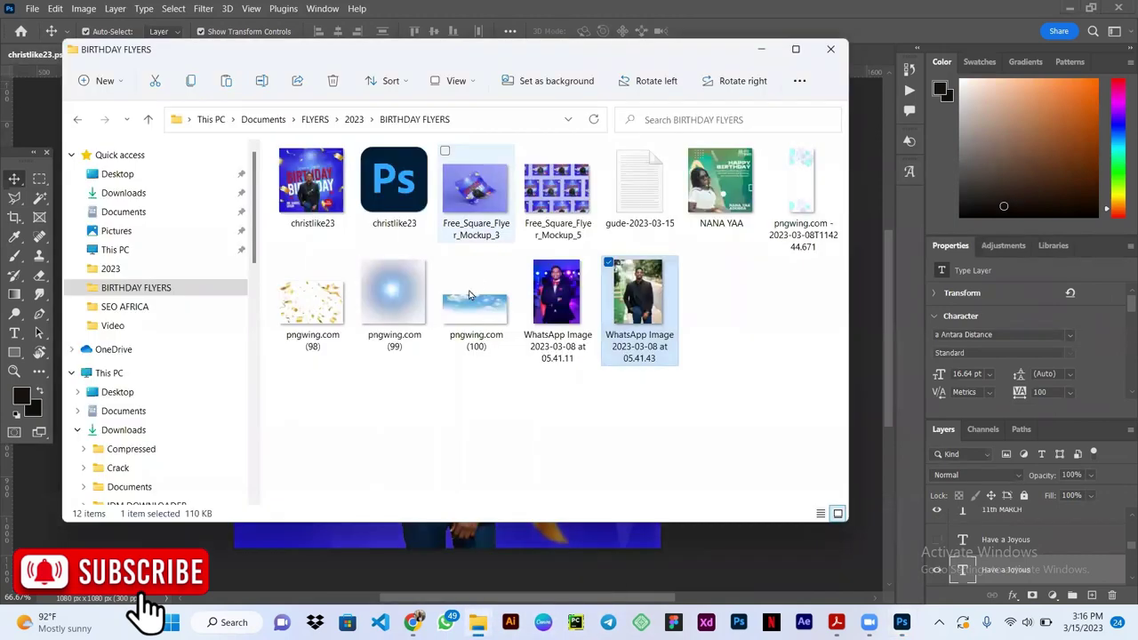
double_click(471, 299)
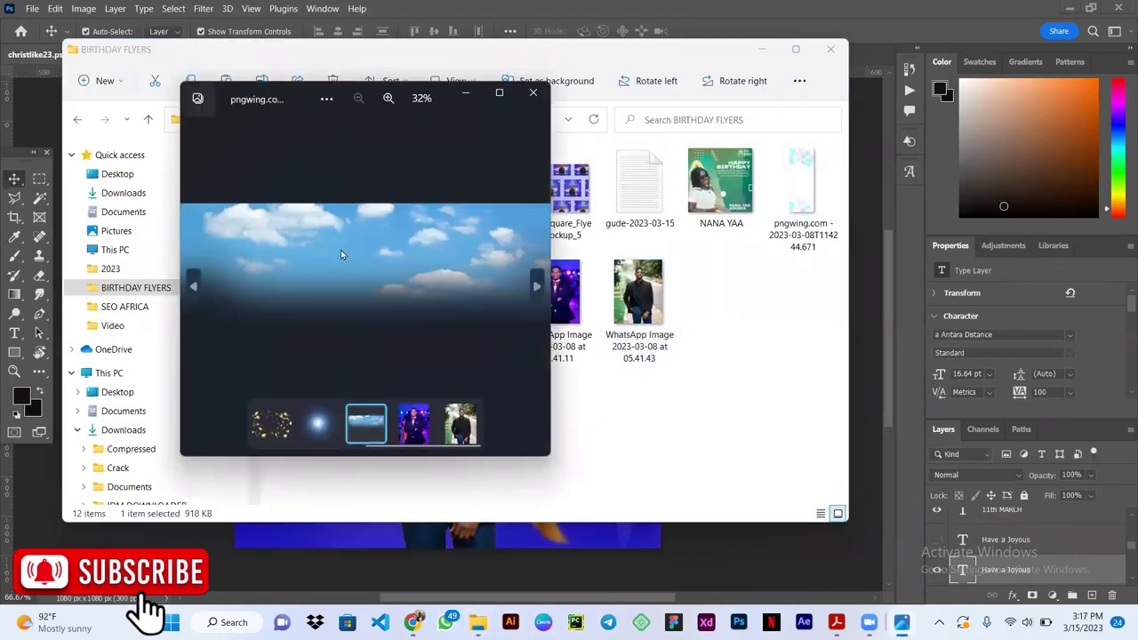
left_click(532, 92)
left_click_drag(478, 214, 491, 310)
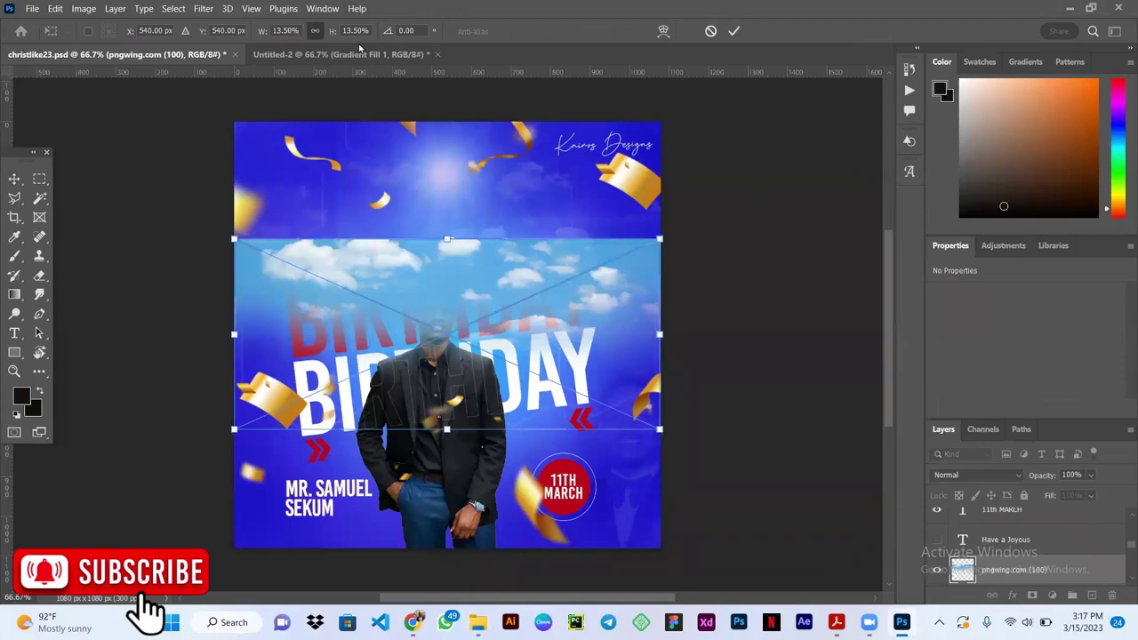
Step: Move the cloud sky layer into Untitled-2 and set its blend mode to Soft Light
key("Return")
mouse_move(351, 173)
left_mouse_down()
mouse_move(507, 207)
mouse_move(479, 303)
mouse_move(550, 152)
mouse_move(473, 118)
left_mouse_up()
left_click(1018, 475)
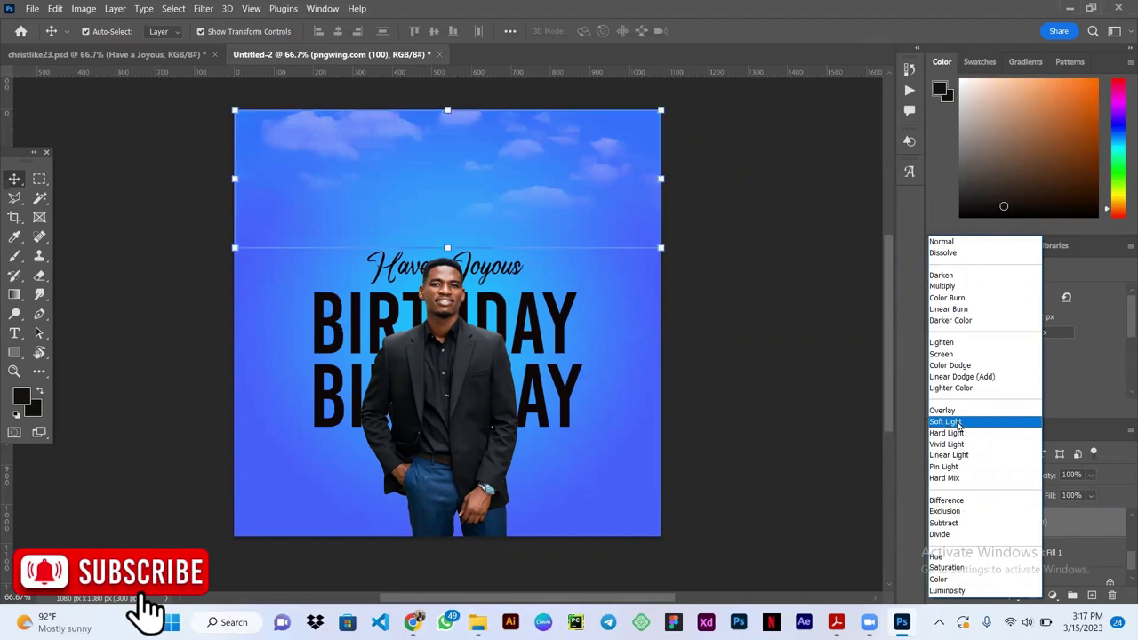
left_click(953, 423)
left_click(796, 189)
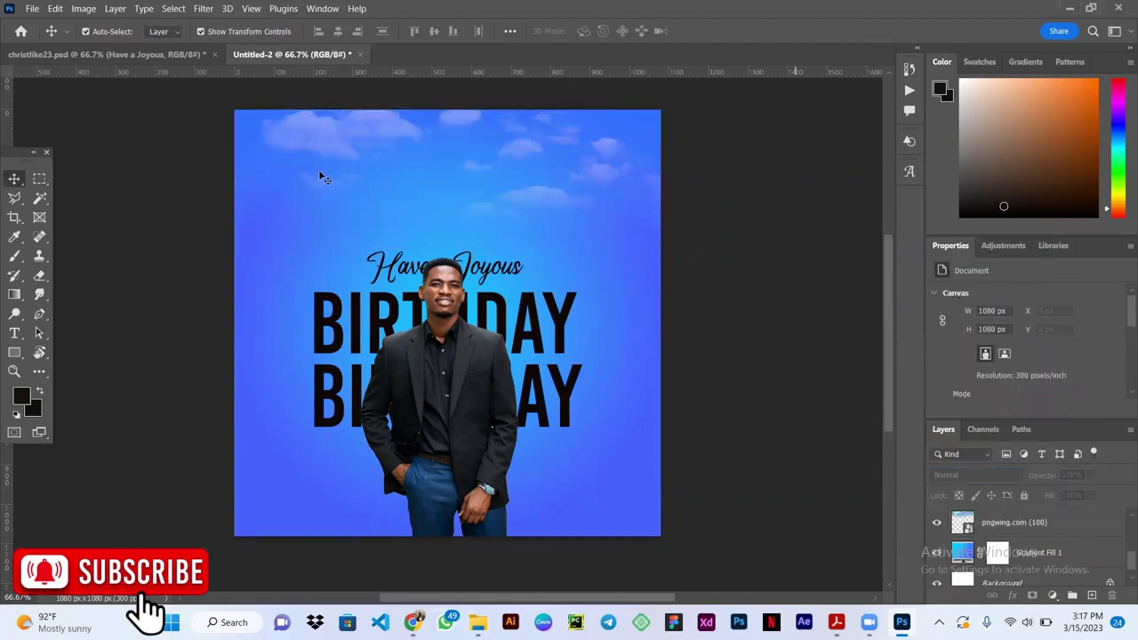
Step: Check the reference flyer, then drag the hexagon pattern PNG onto the Untitled-2 canvas
left_click(147, 54)
key("ctrl+Tab")
left_click(177, 54)
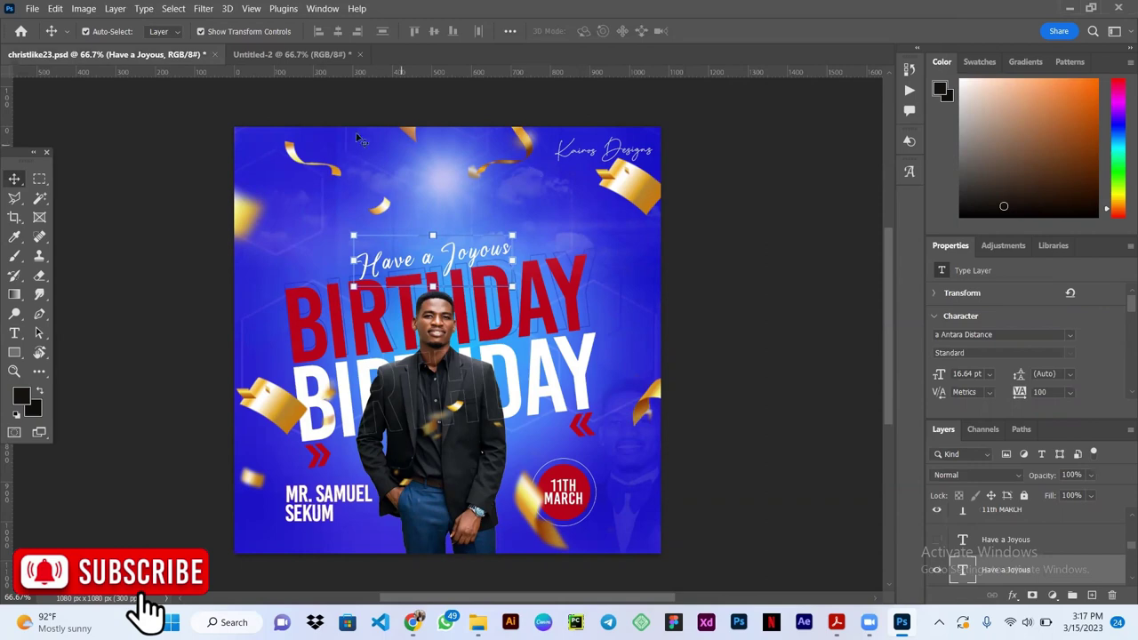
left_click(294, 54)
left_click(478, 621)
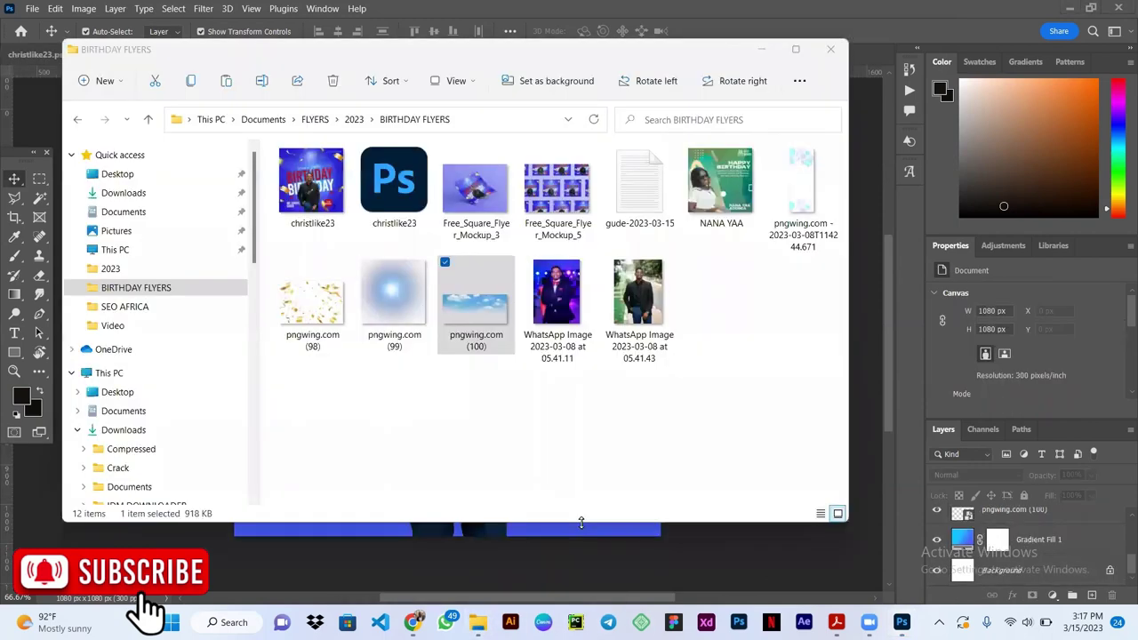
left_click_drag(800, 187, 461, 374)
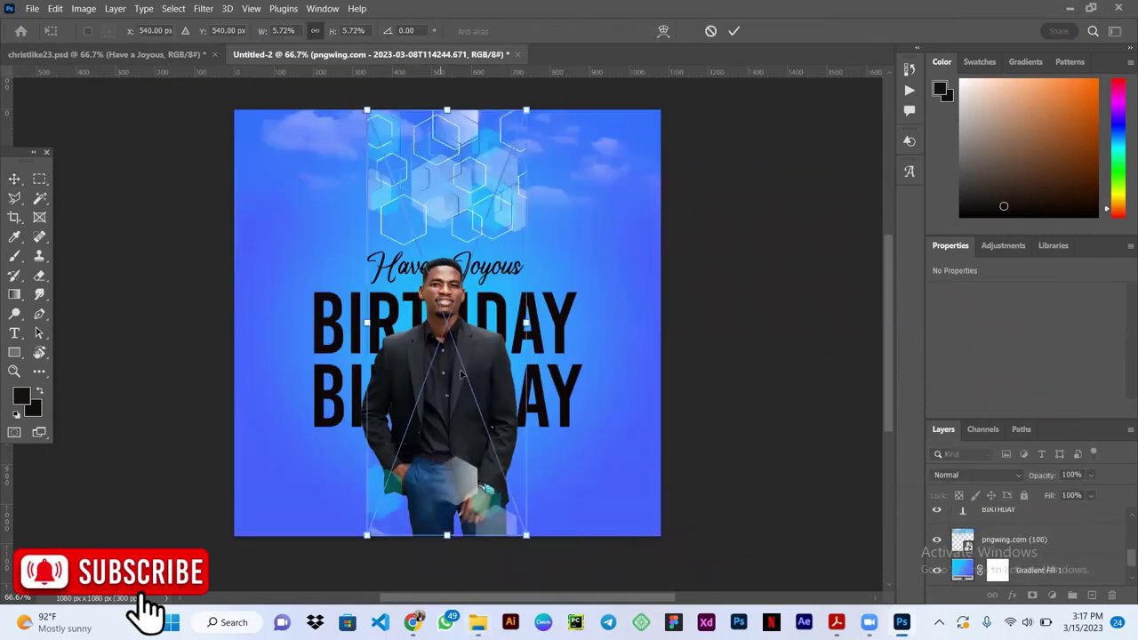
Step: Stretch the hexagon pattern to cover the whole flyer and commit the transform
left_click_drag(526, 325, 749, 323)
left_click_drag(367, 323, 235, 322)
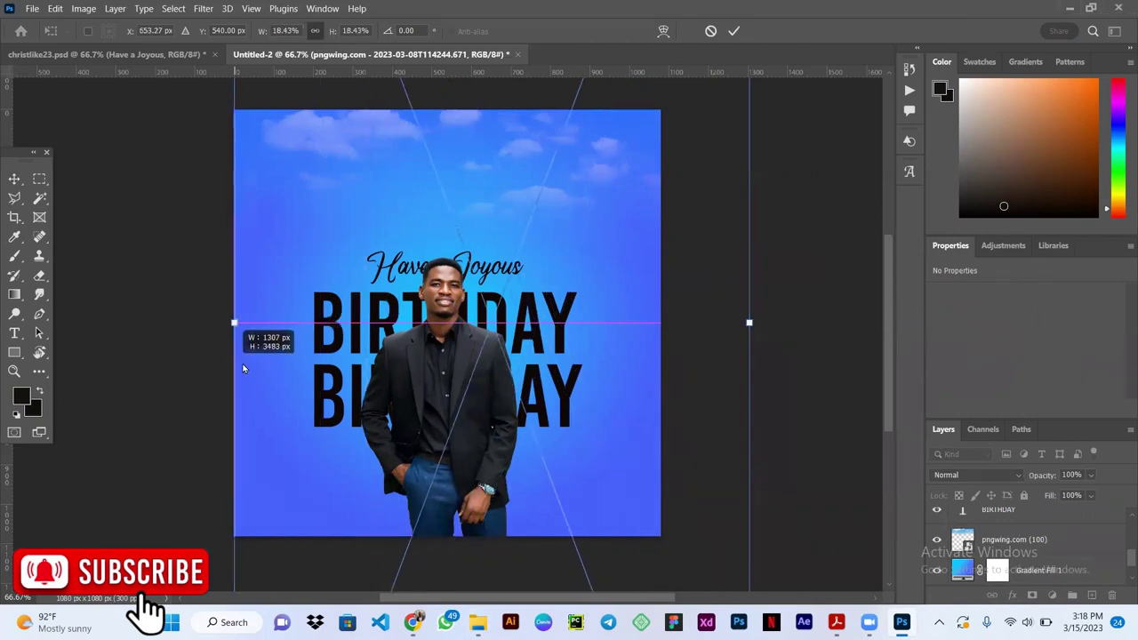
left_click_drag(528, 271, 485, 349)
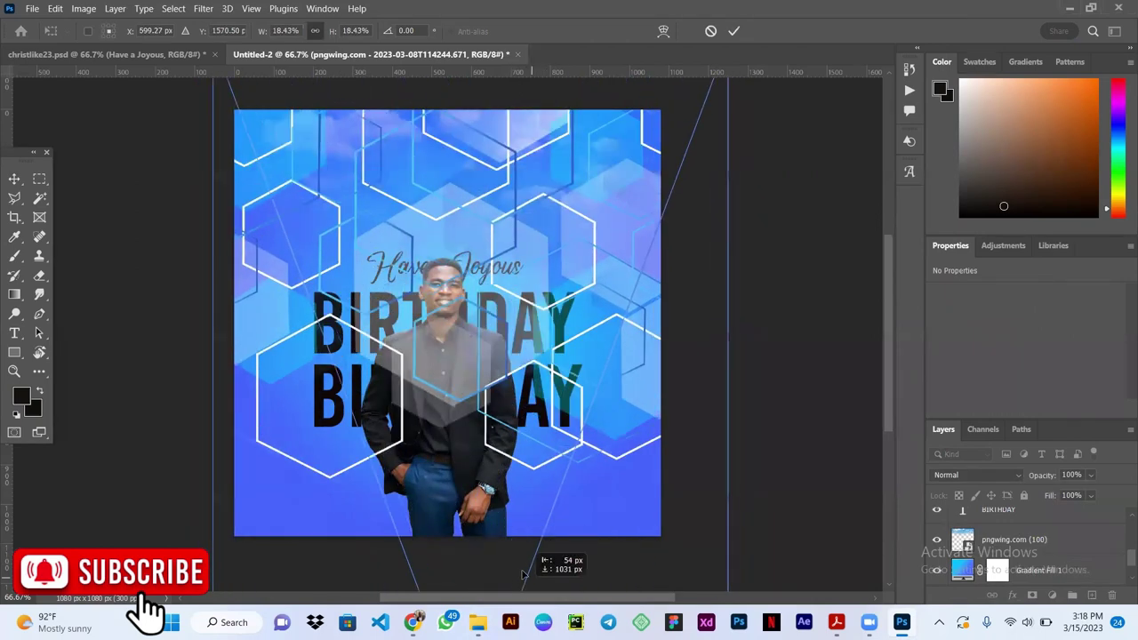
scroll(485, 345, "up", 3)
left_click_drag(469, 154, 469, 214)
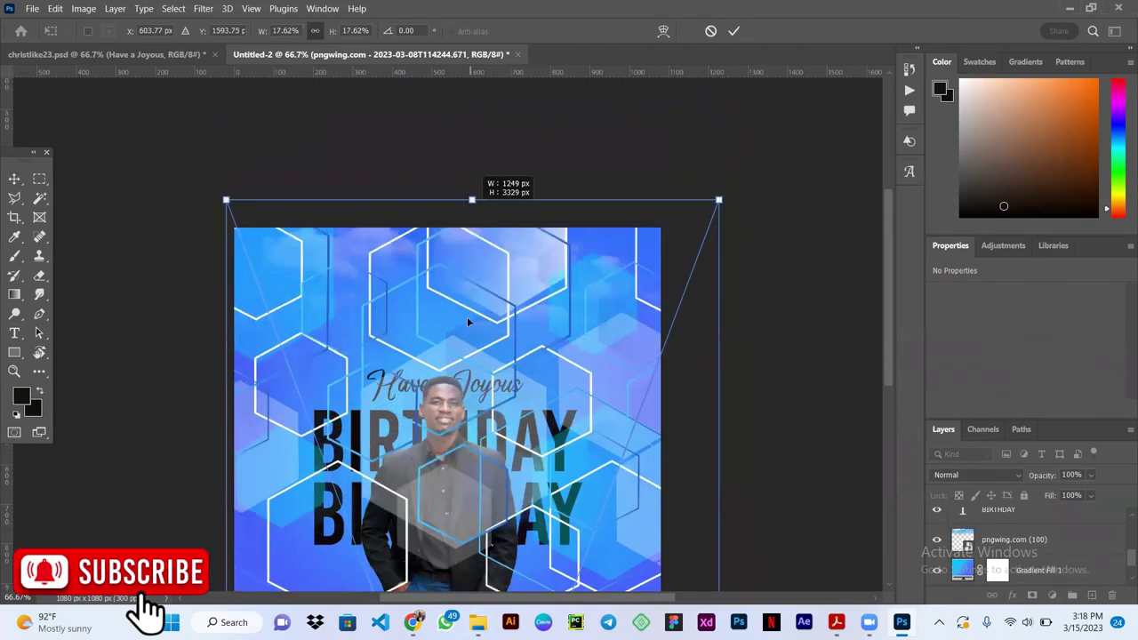
scroll(469, 213, "down", 5)
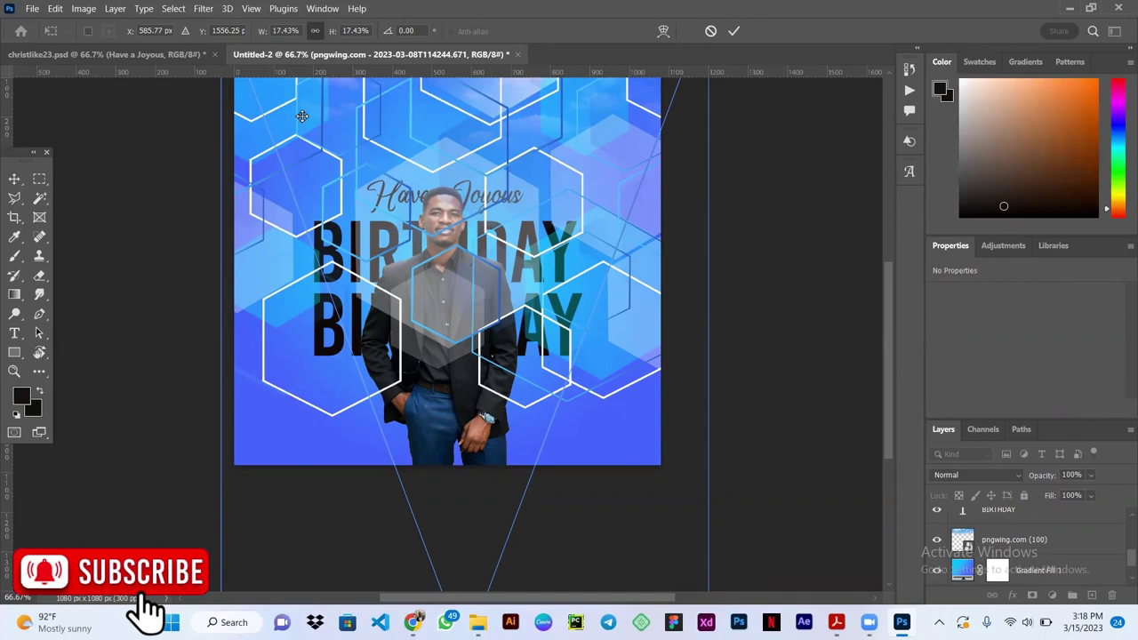
left_click(733, 30)
Step: Move the hexagon layer just above Gradient Fill 1 and fade it to 14% opacity
scroll(1057, 548, "up", 3)
mouse_move(1041, 514)
left_mouse_down()
mouse_move(1097, 588)
mouse_move(1049, 556)
left_mouse_up()
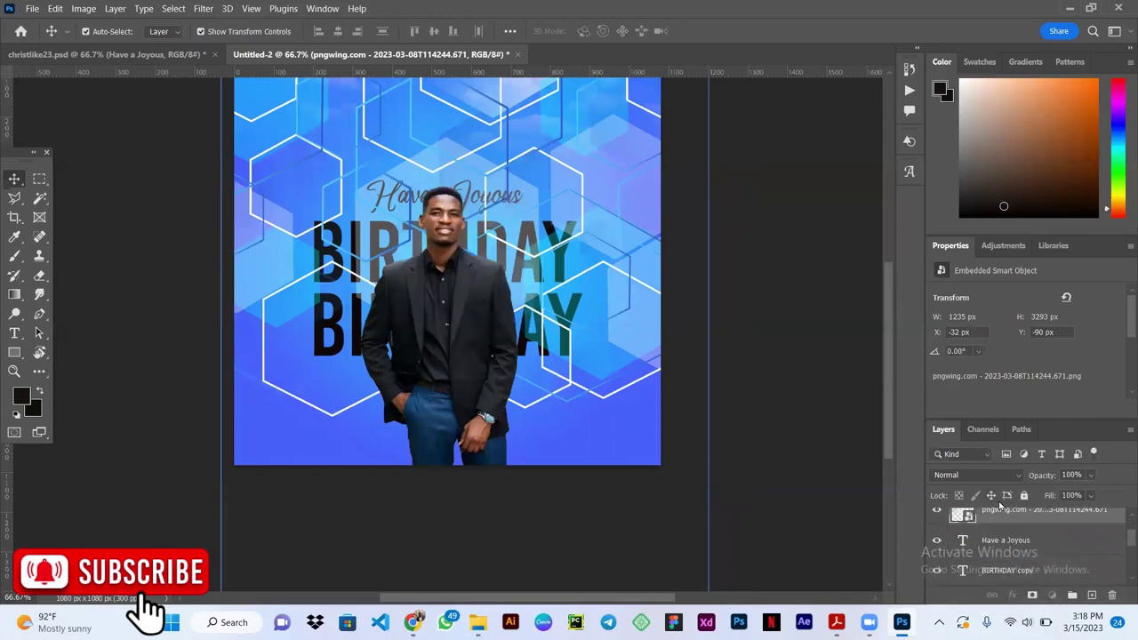
mouse_move(1008, 546)
left_mouse_down()
mouse_move(1043, 555)
mouse_move(1025, 567)
mouse_move(1033, 520)
mouse_move(1021, 467)
left_mouse_up()
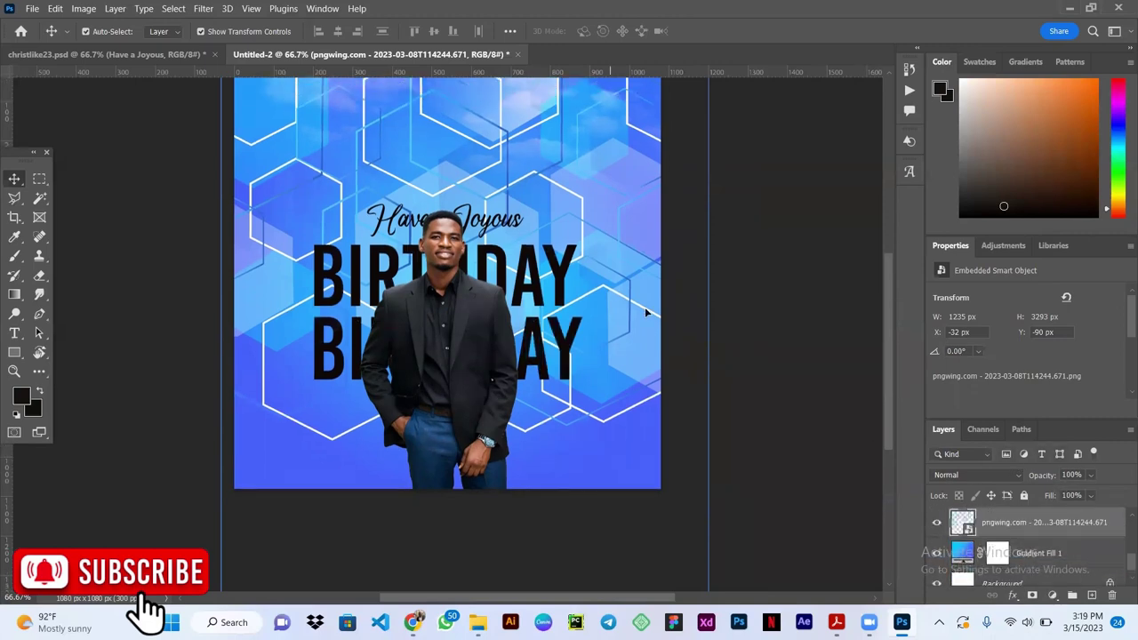
scroll(647, 312, "up", 2)
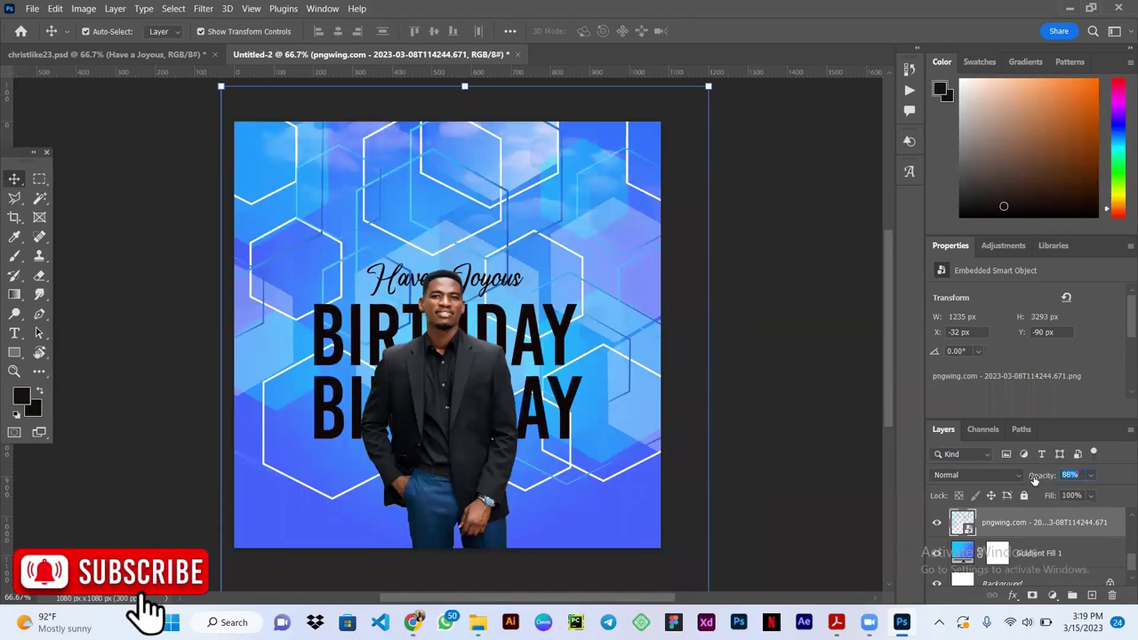
left_click_drag(1043, 476, 1050, 480)
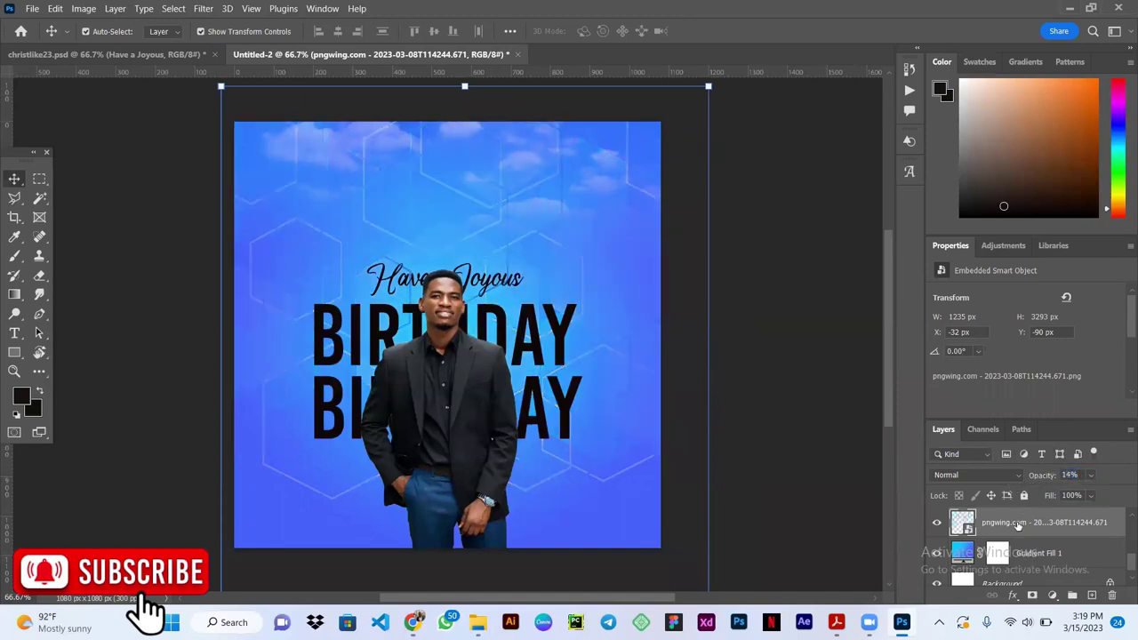
left_click(774, 275)
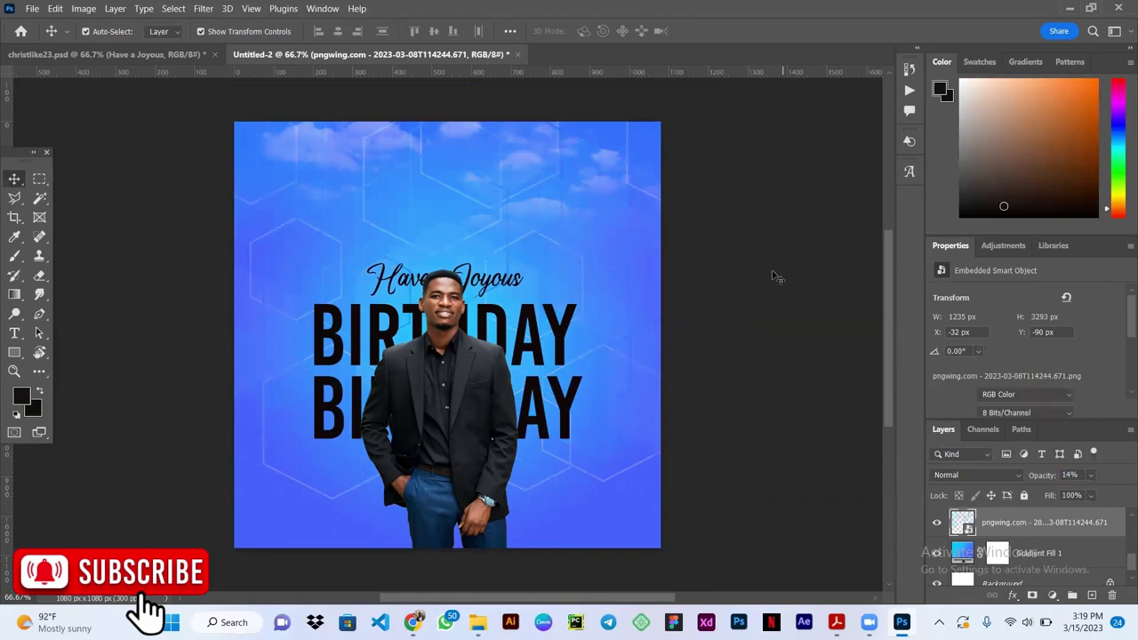
left_click(169, 54)
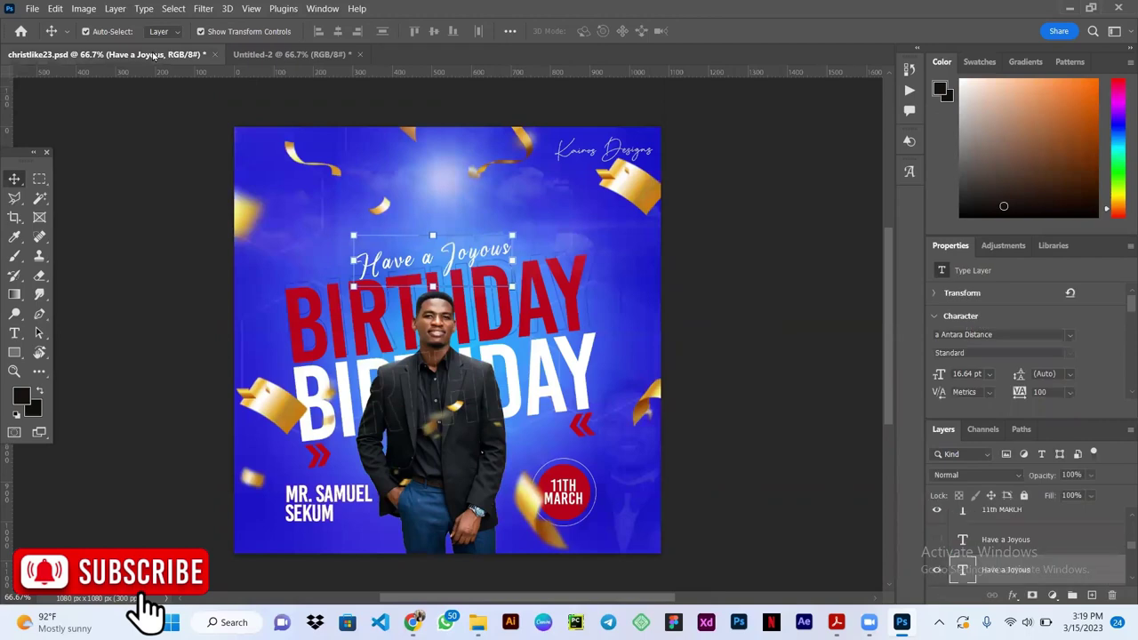
left_click(289, 54)
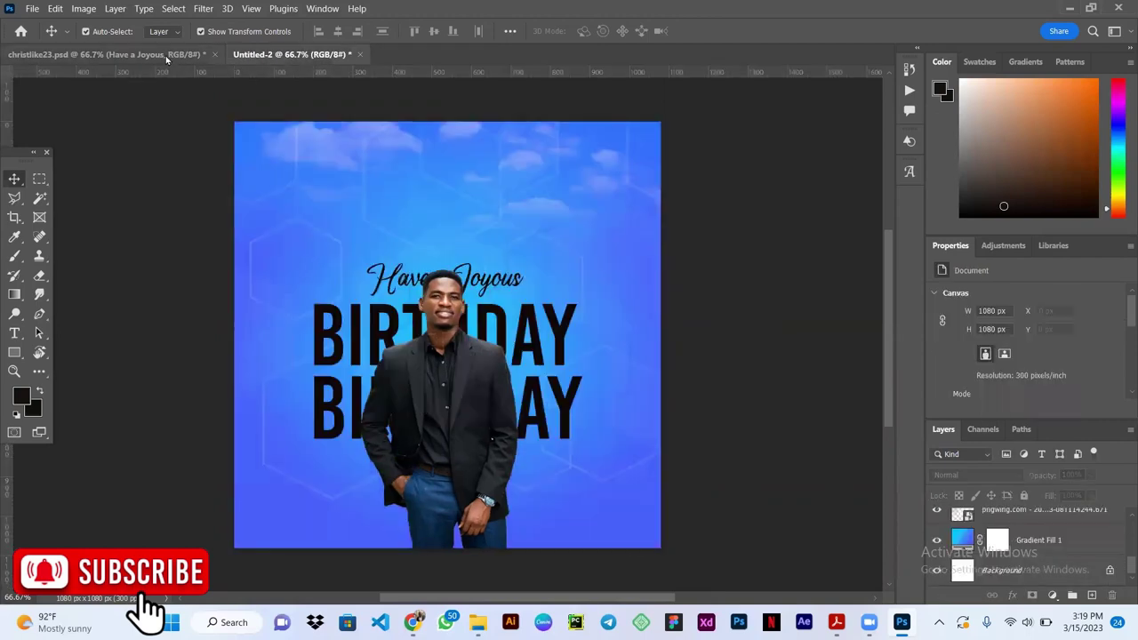
left_click(169, 55)
left_click(346, 54)
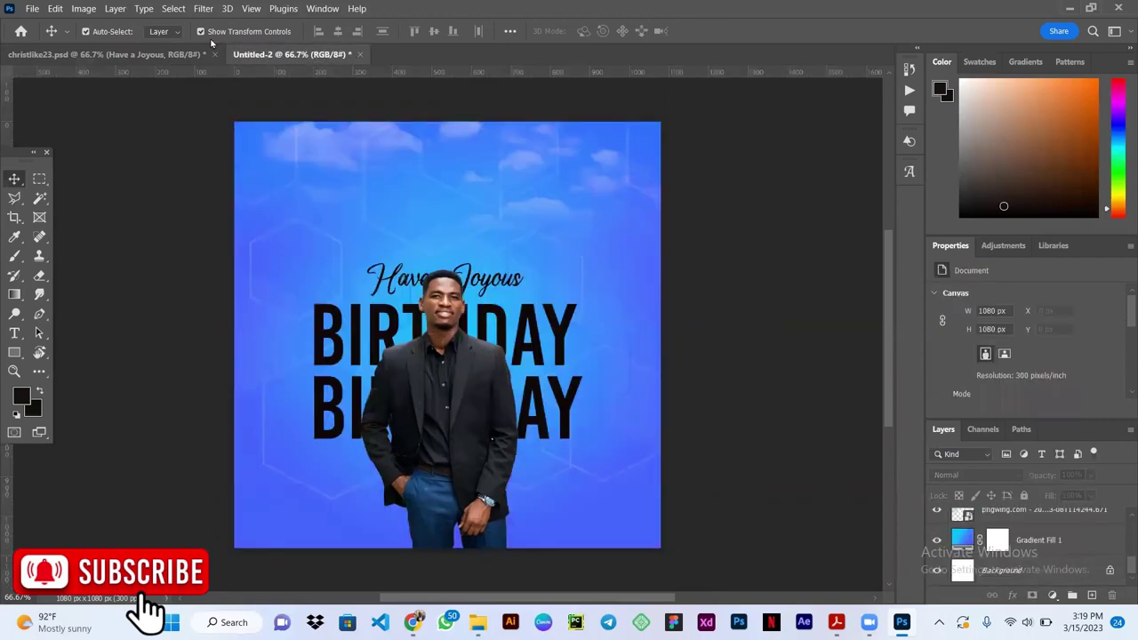
left_click(169, 54)
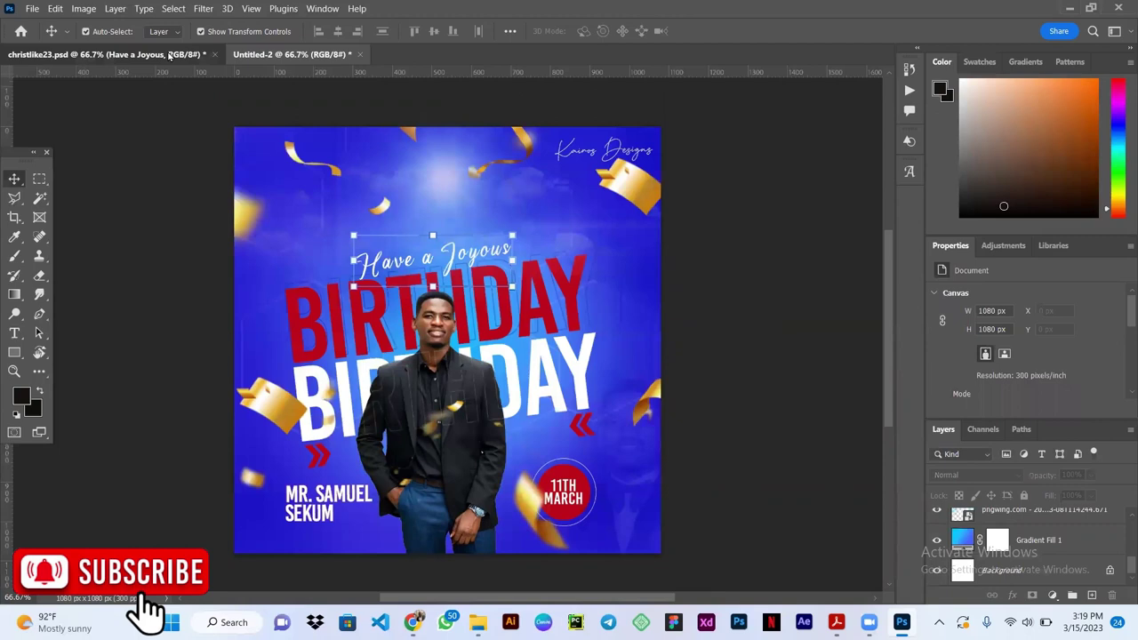
left_click(747, 171)
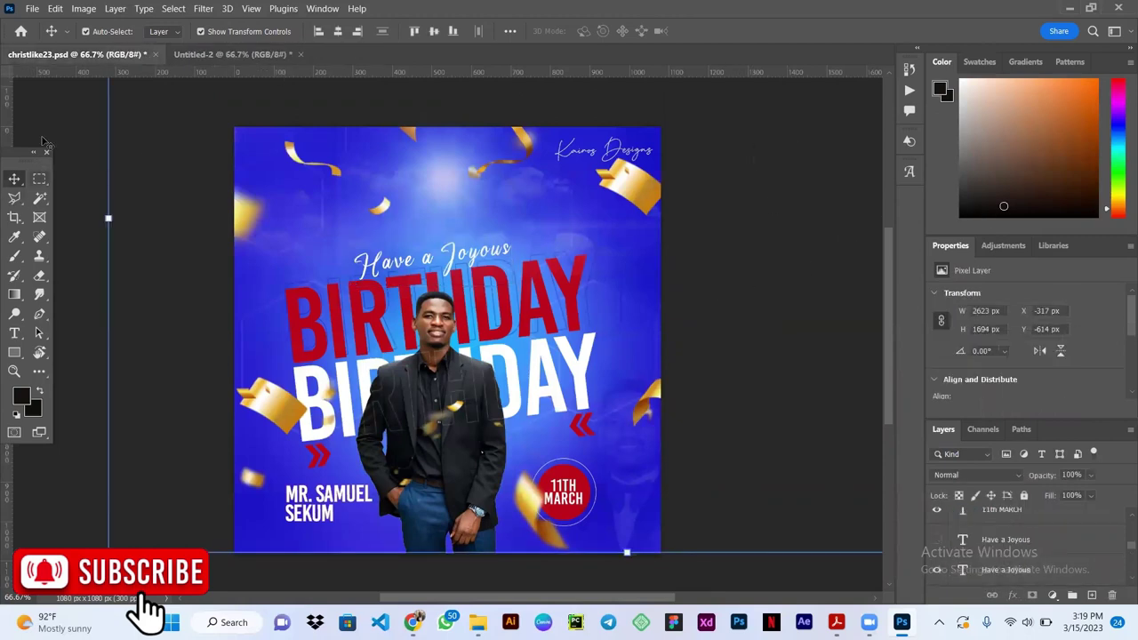
left_click(245, 55)
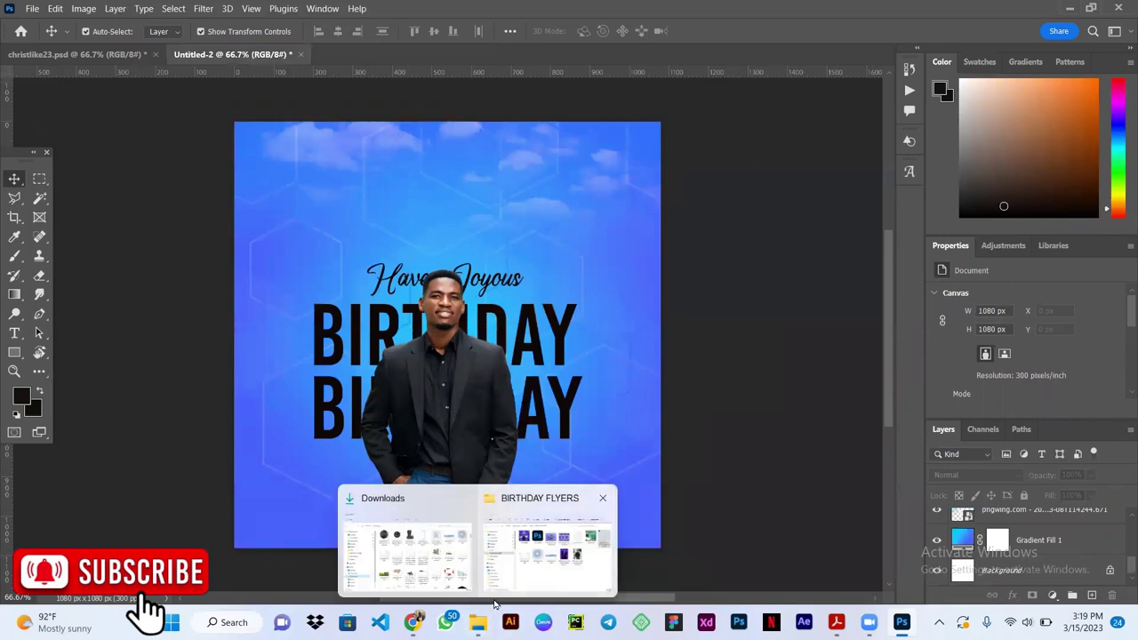
Step: Bring up the BIRTHDAY FLYERS folder and look over the glow, hexagon and confetti images
left_click(547, 547)
left_click(397, 320)
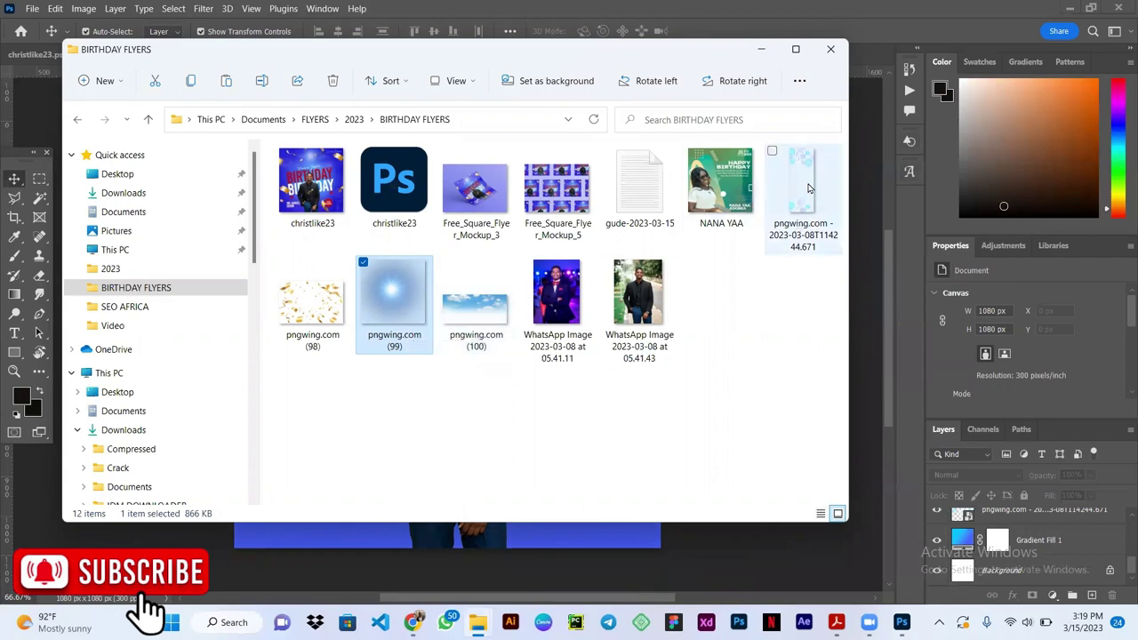
left_click(808, 212)
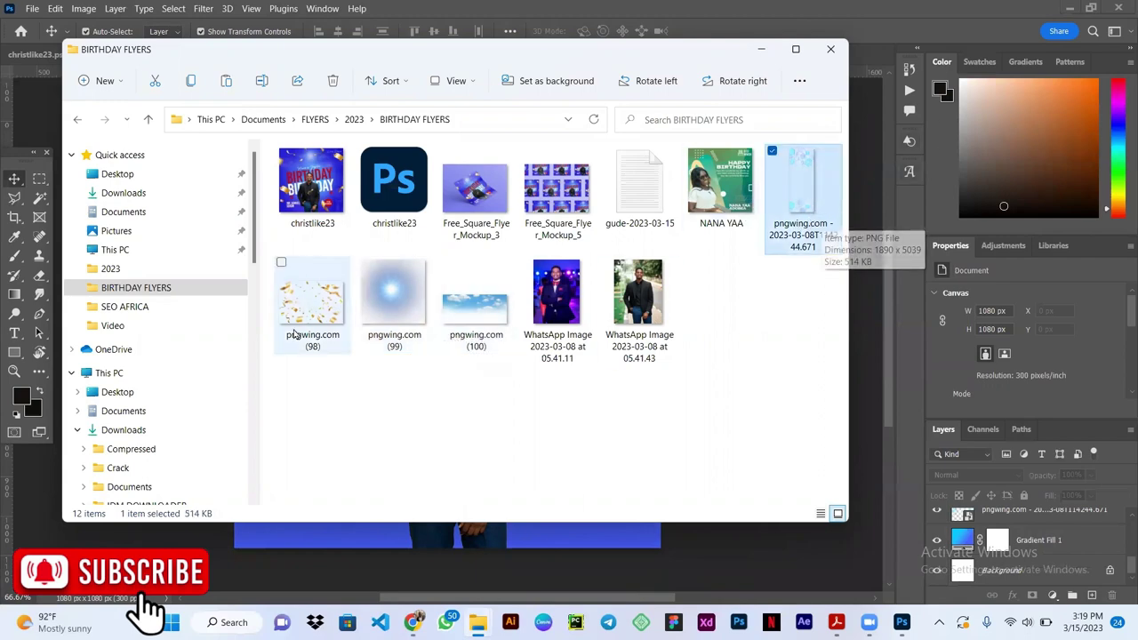
left_click(394, 294)
left_click(312, 302)
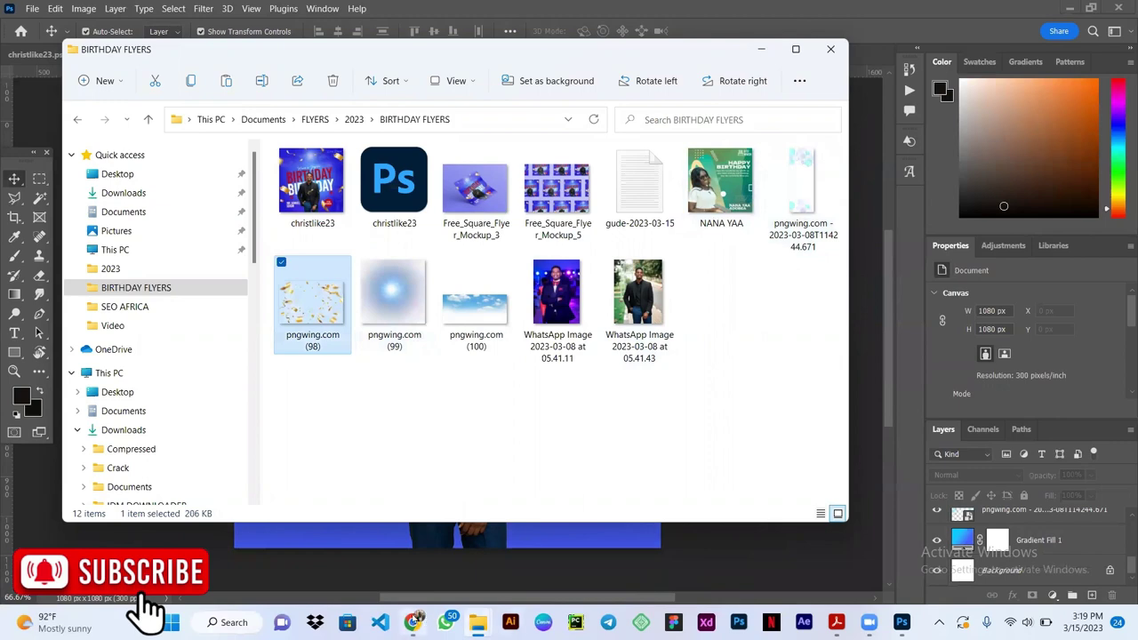
Step: Check the PNGWing tab in Chrome, minimize Chrome, and select pngwing.com (99)
left_click(413, 622)
left_click(116, 9)
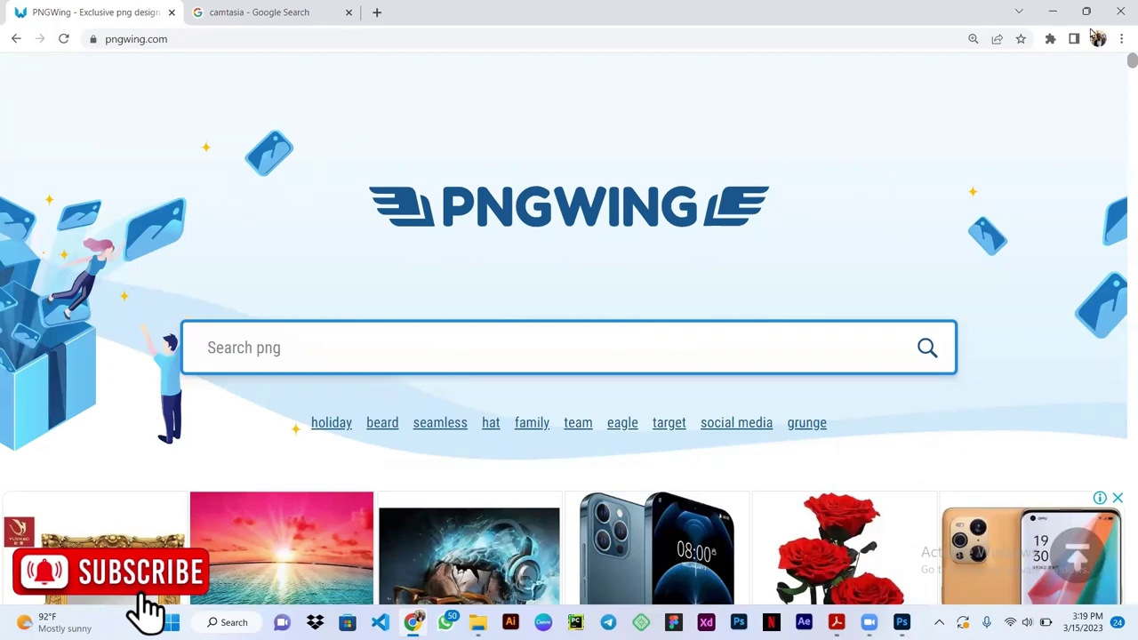
left_click(1053, 11)
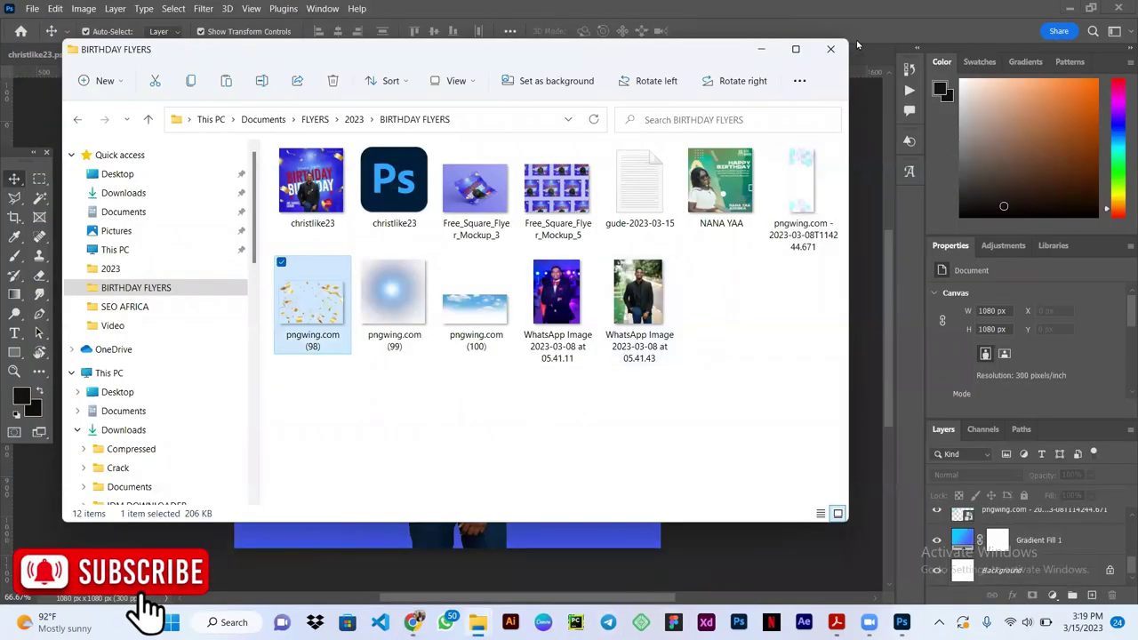
left_click(401, 288)
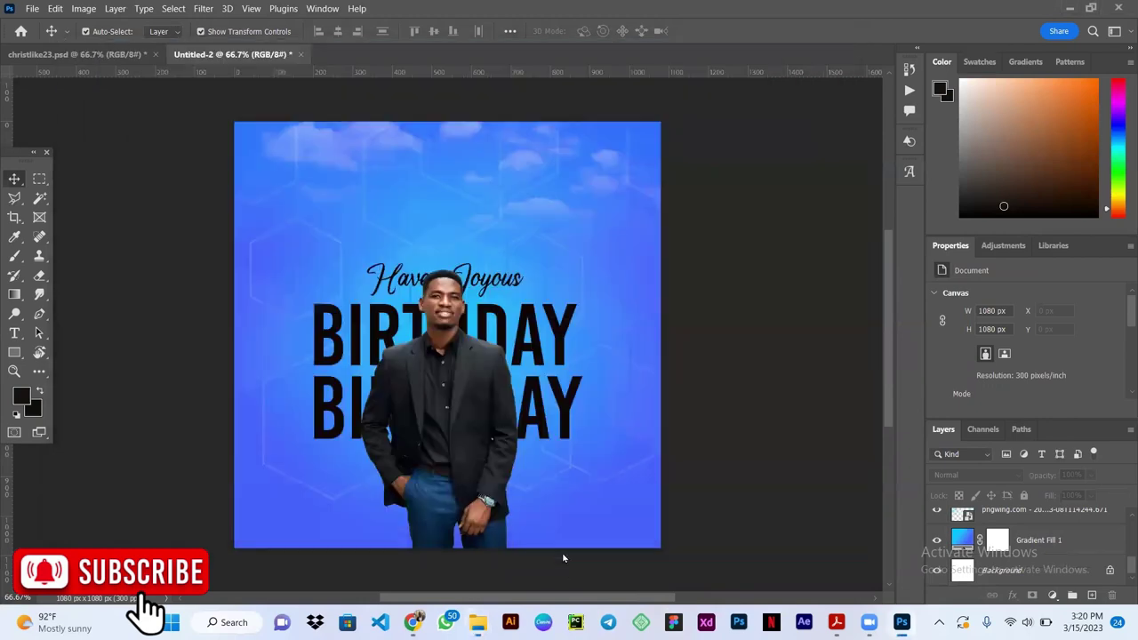
Step: Place the pngwing.com (99) glow in the flyer, shrunk to about 12% at the sky's top centre
left_click_drag(401, 323, 562, 552)
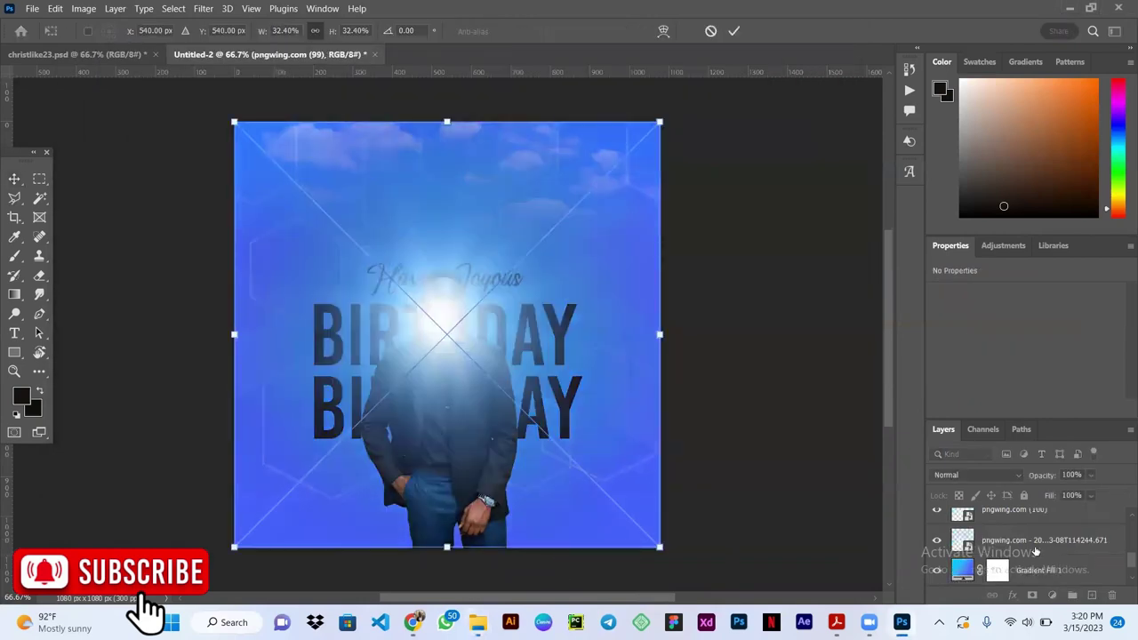
left_click_drag(445, 329, 468, 298)
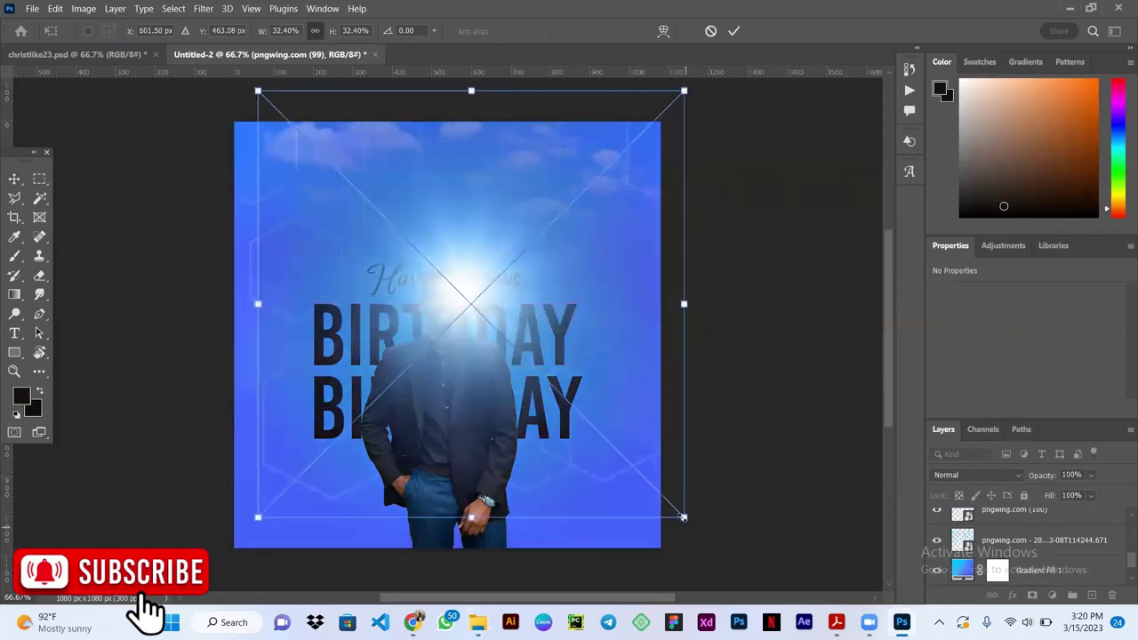
left_click_drag(683, 517, 457, 289)
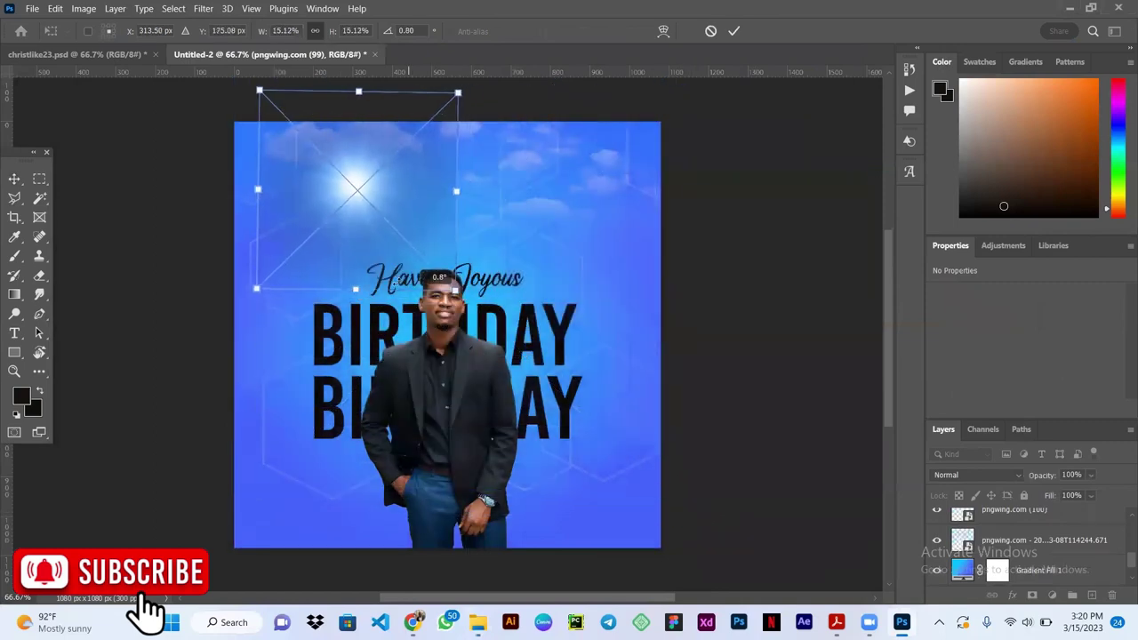
left_click_drag(353, 193, 455, 204)
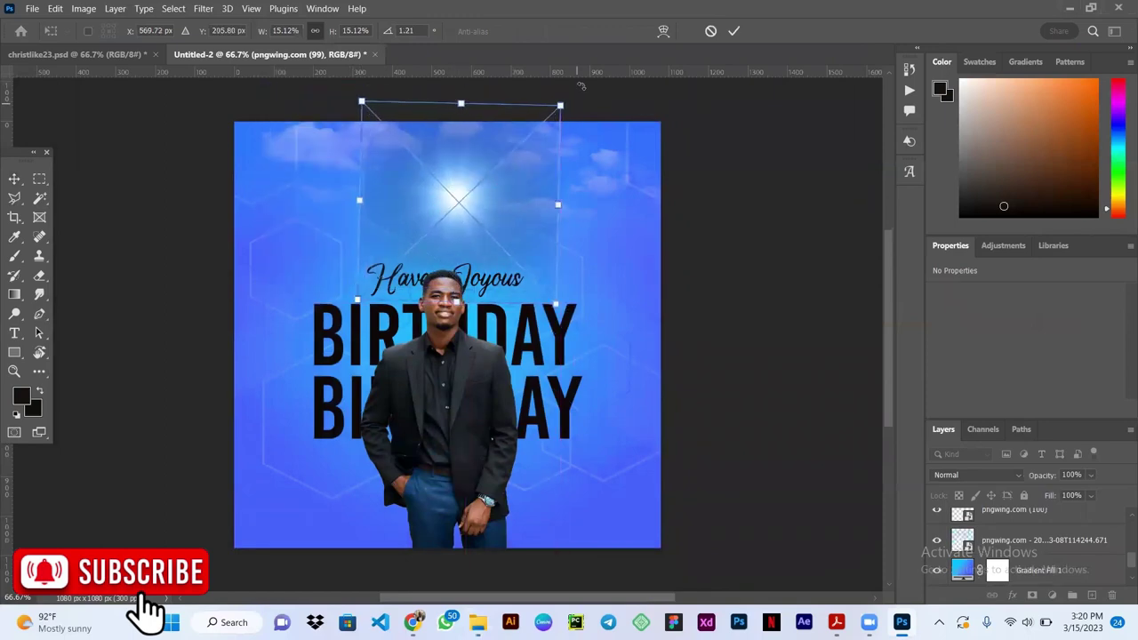
left_click_drag(560, 106, 516, 147)
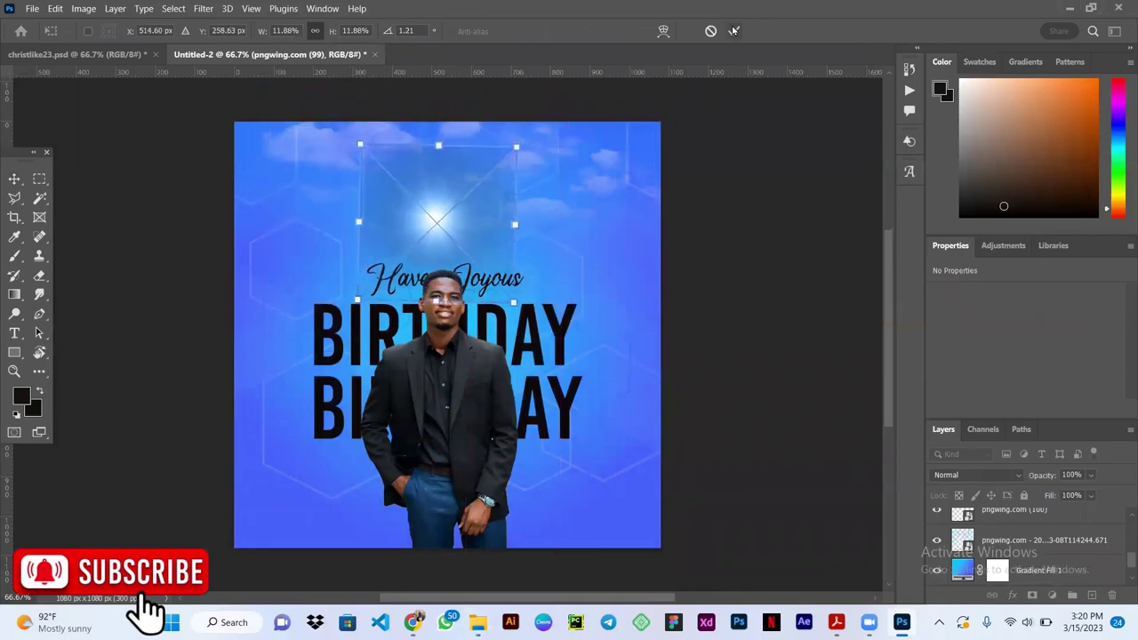
left_click(733, 31)
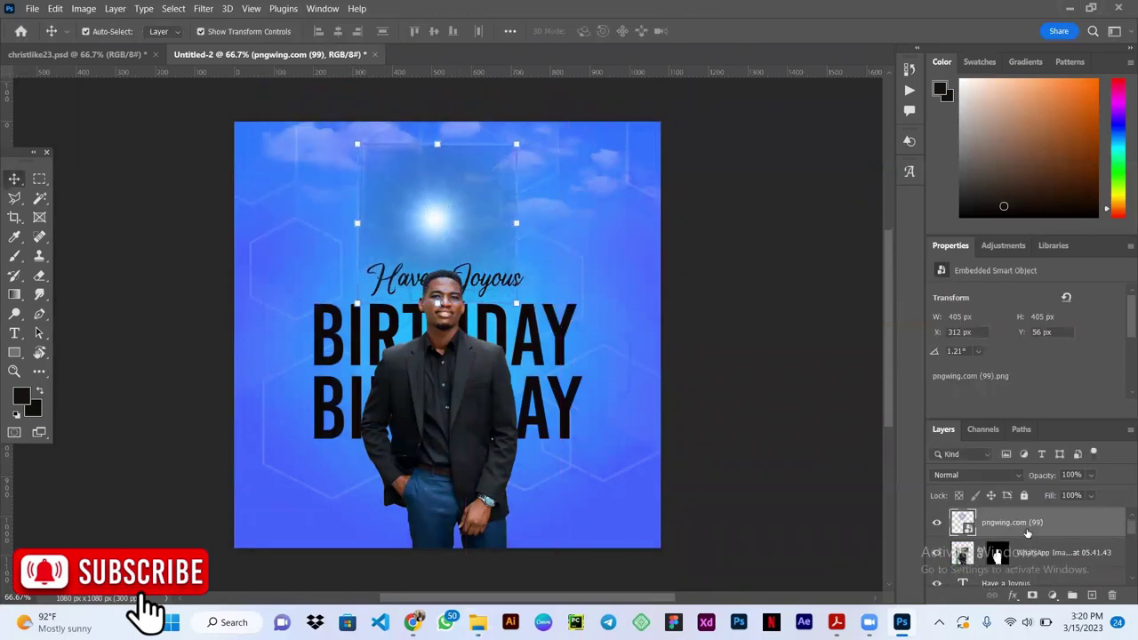
Step: Move the glow layer just above the gradient background and select the cloud overlay
left_click_drag(1027, 532, 1023, 598)
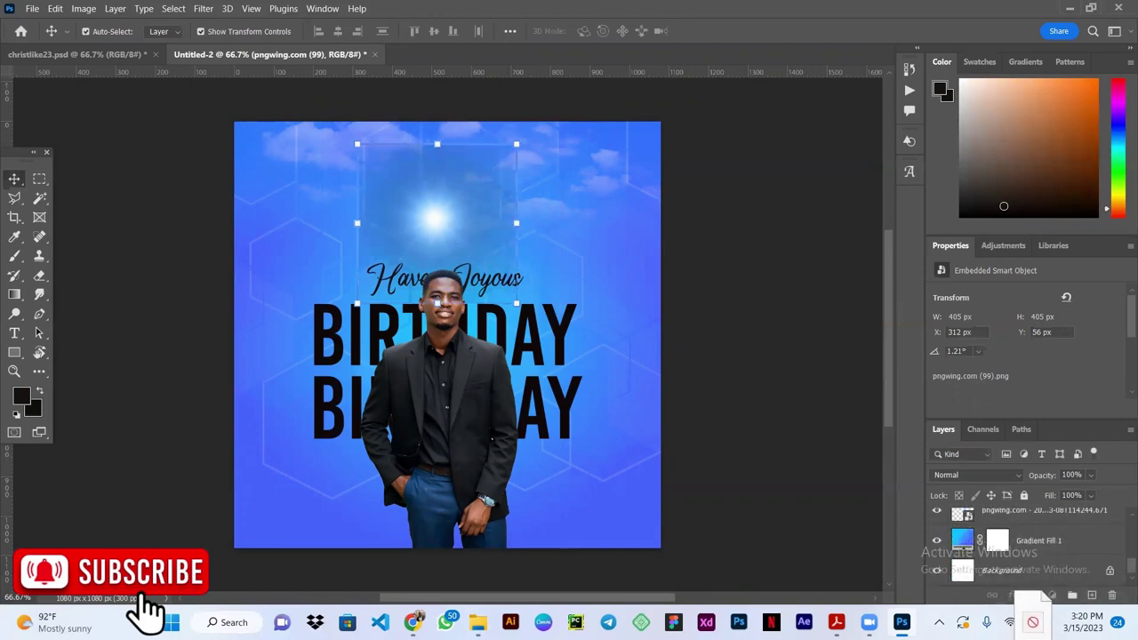
left_click_drag(1023, 598, 1021, 538)
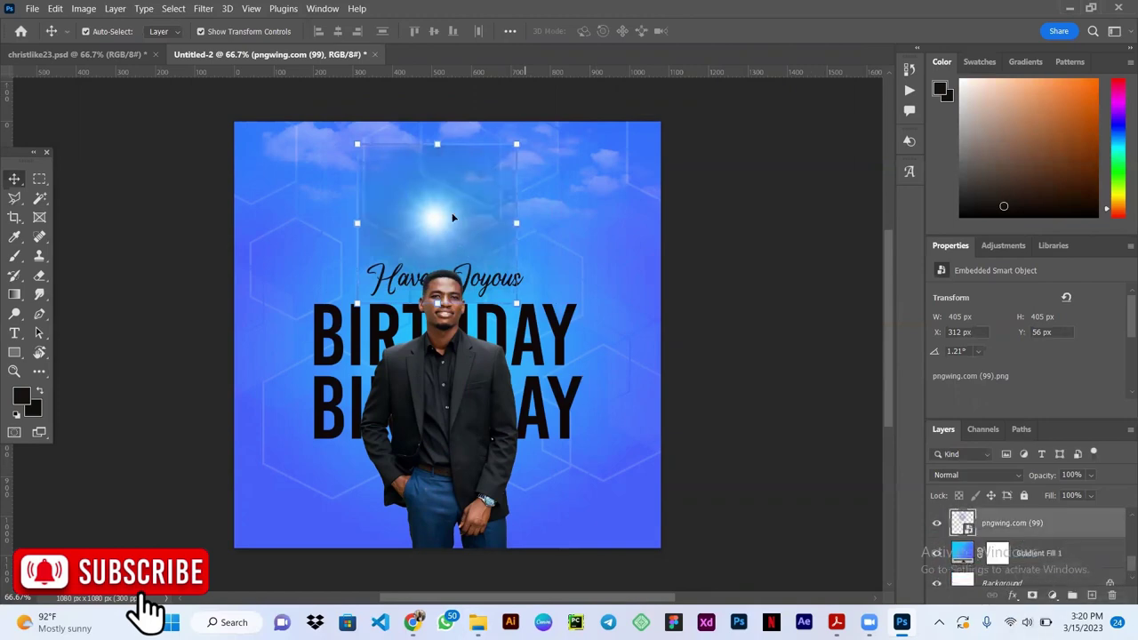
left_click_drag(428, 218, 412, 215)
Step: Lock the pngwing.com (100) clouds layer and the second overlay, and nudge the glow up about 20 px
left_click(1025, 496)
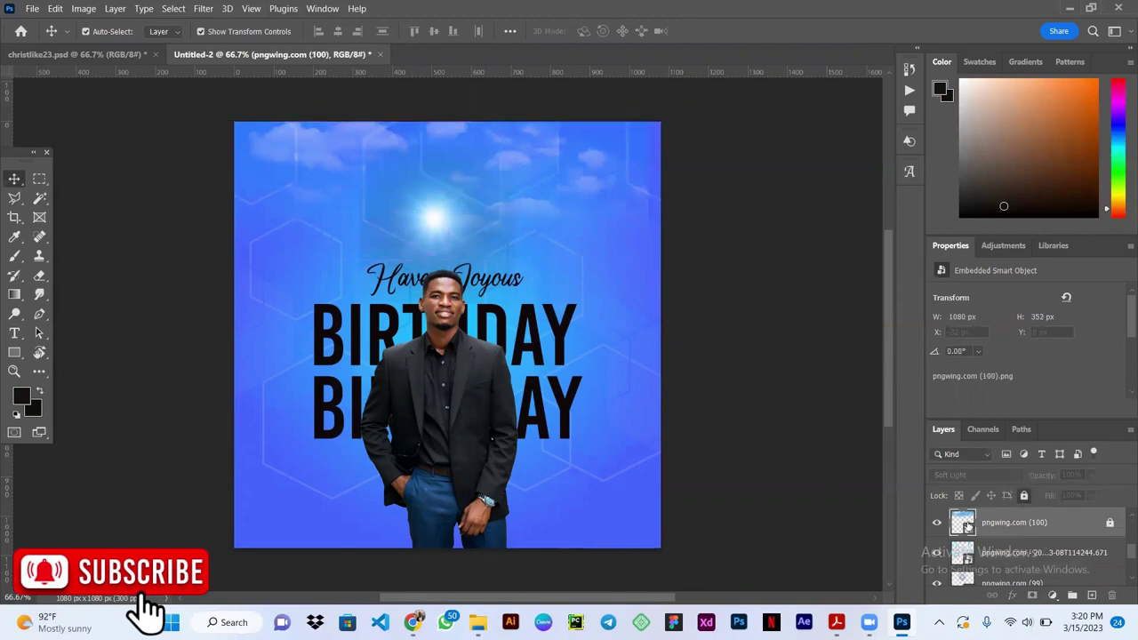
mouse_move(442, 230)
left_mouse_down()
mouse_move(440, 200)
mouse_move(436, 217)
left_mouse_up()
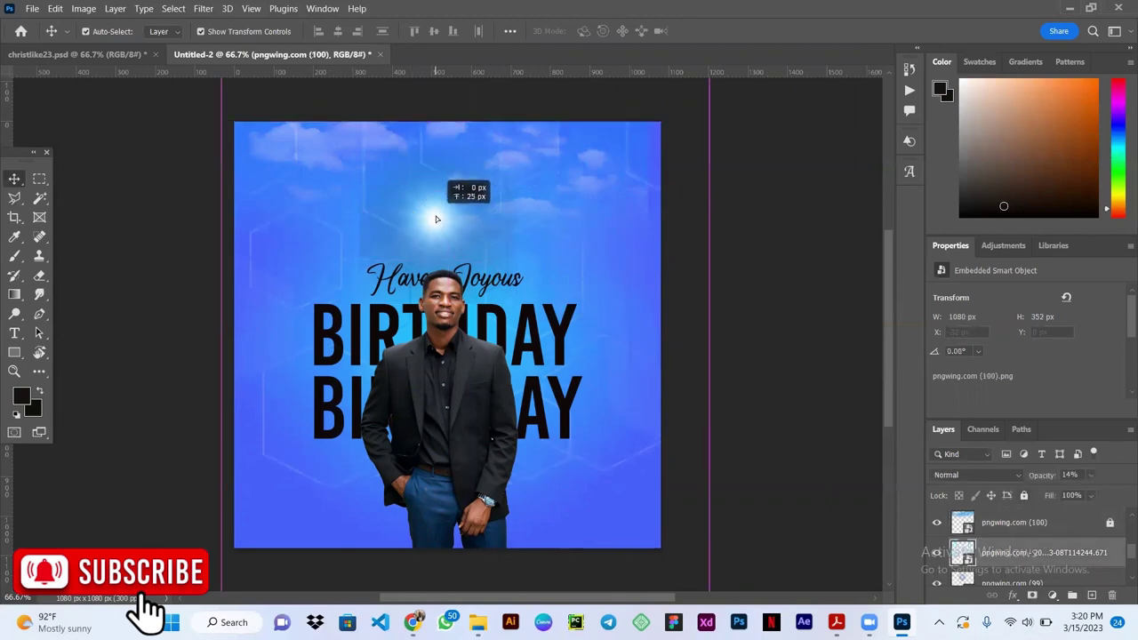
key("ctrl+slash")
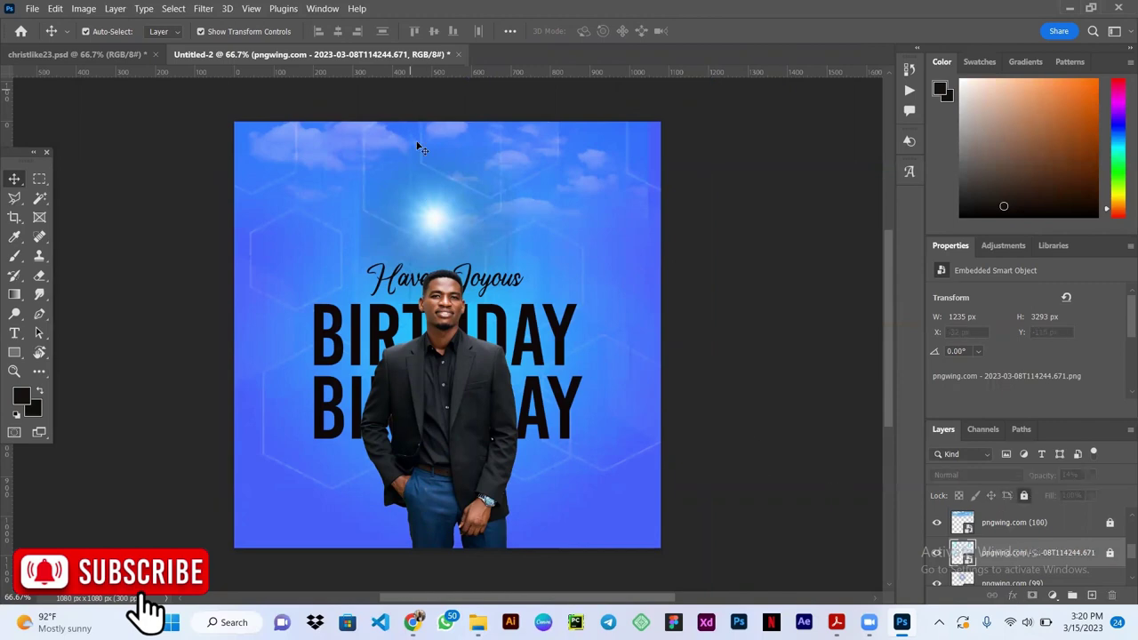
left_click_drag(437, 217, 439, 200)
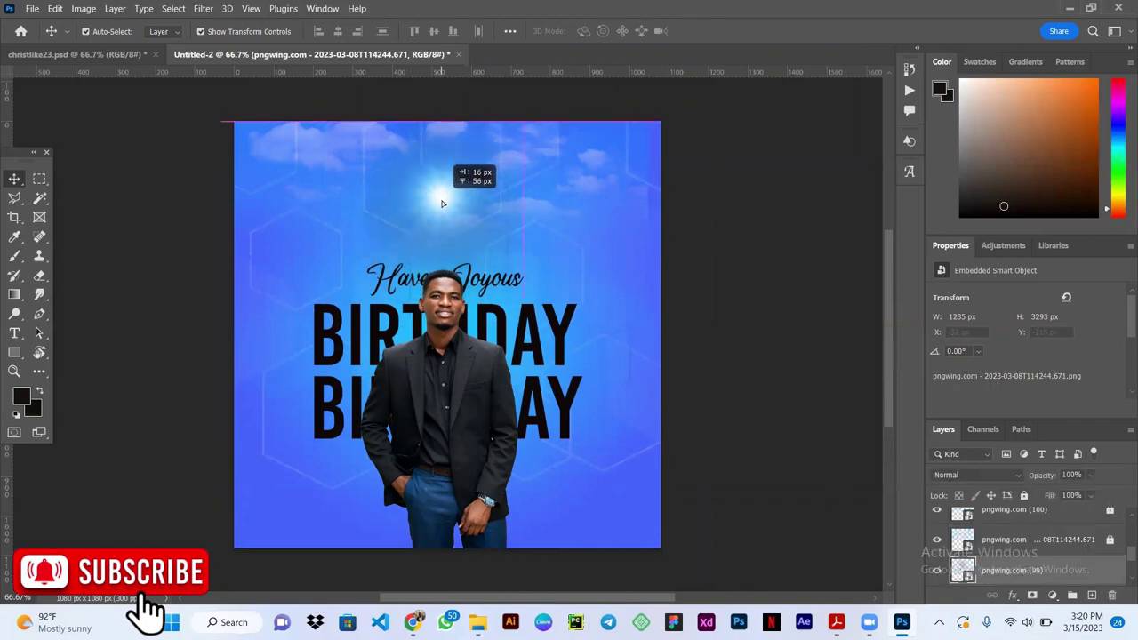
Step: Set the glow layer's blend mode to Screen and move it slightly left of centre
left_click(1014, 475)
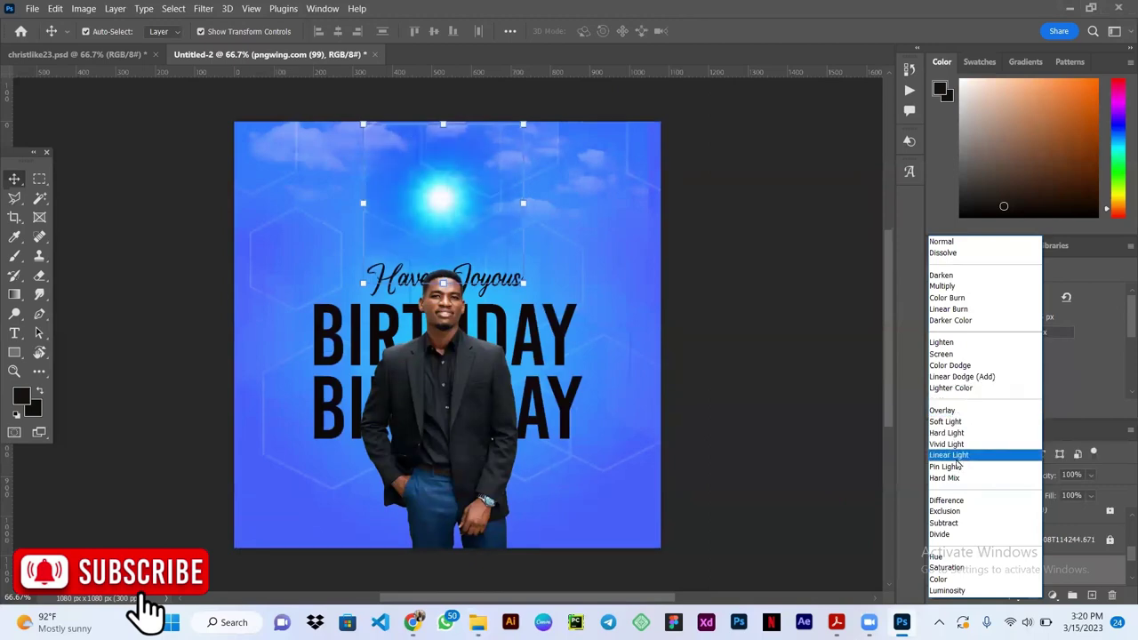
left_click(946, 355)
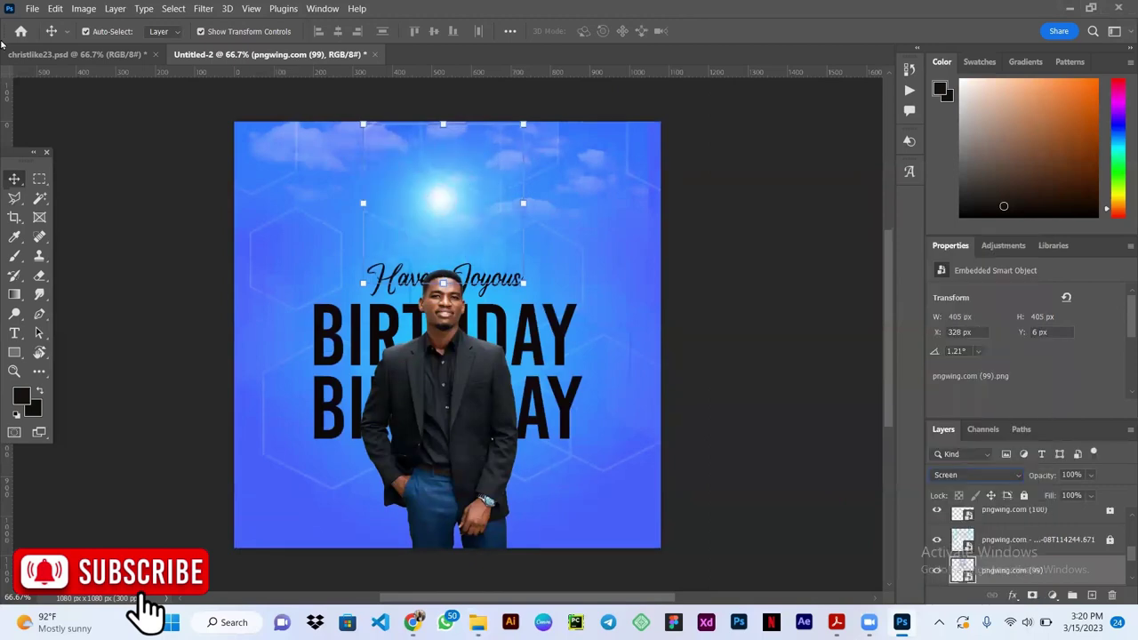
left_click(77, 55)
left_click(266, 54)
left_click_drag(427, 211, 443, 193)
left_click(747, 248)
Step: Convert the glow to a pixel layer with the Eraser, then go back to the Move tool
left_click(470, 188)
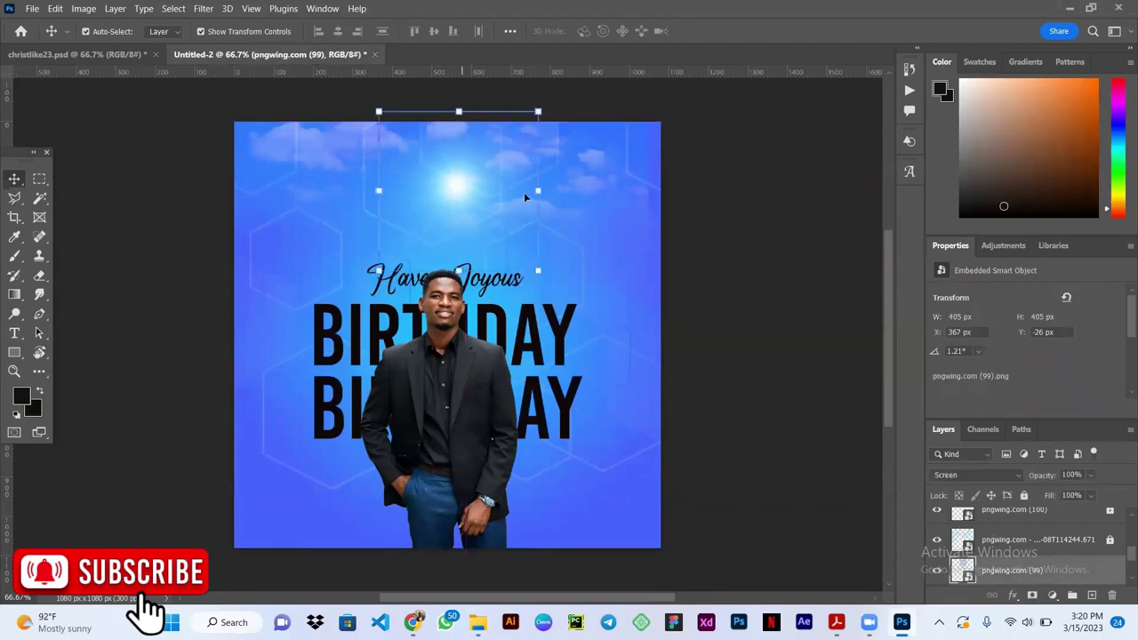
left_click(40, 277)
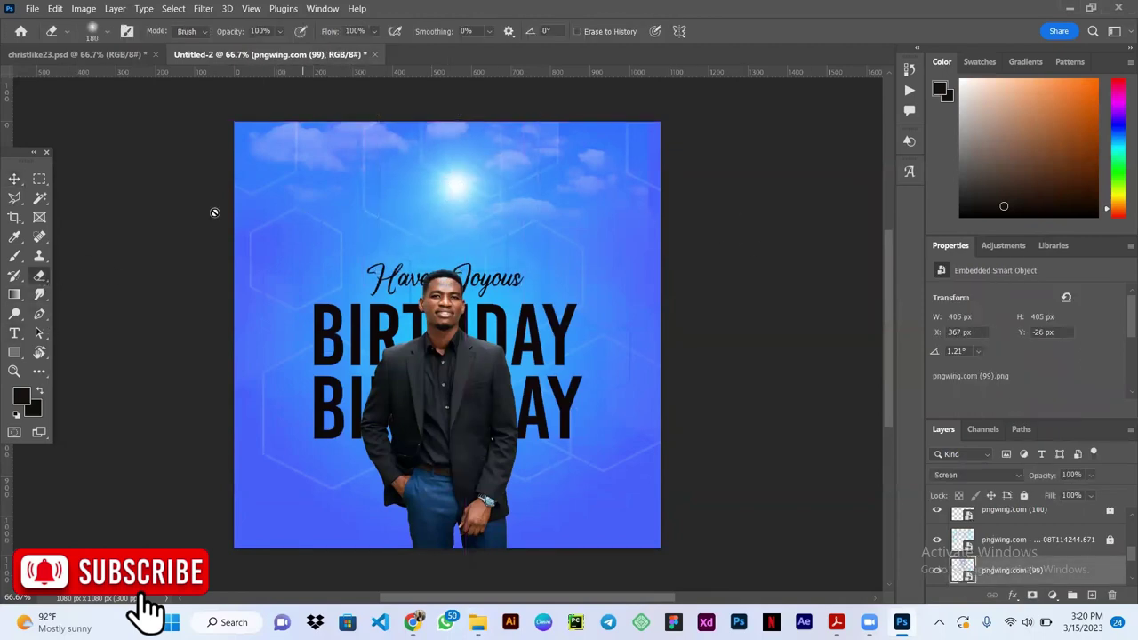
left_click(478, 204)
left_click(536, 242)
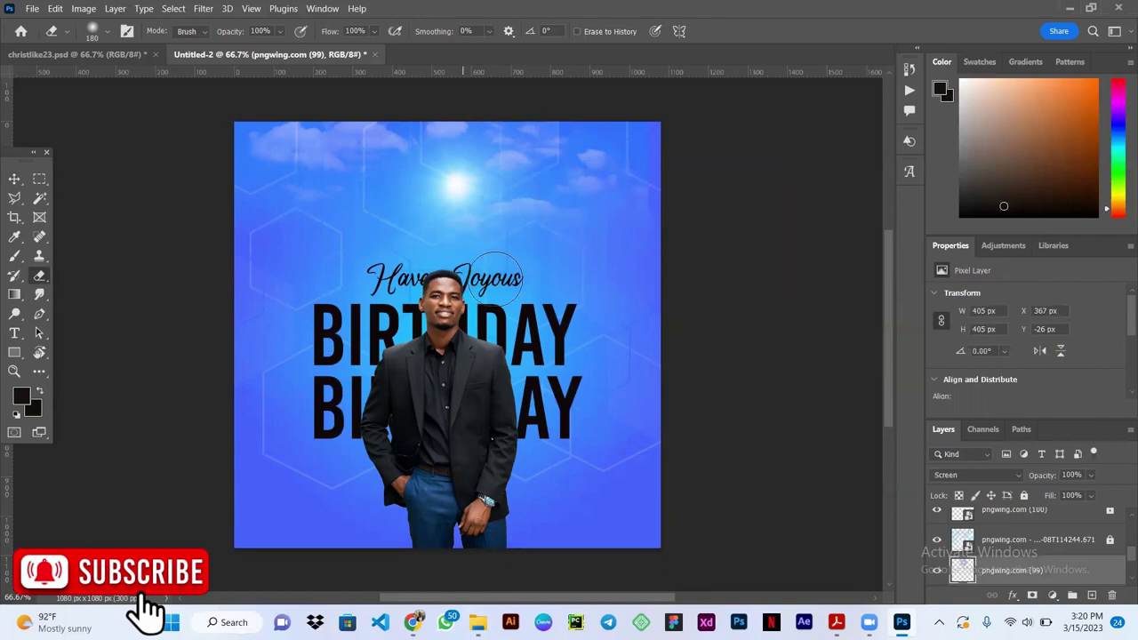
left_click(15, 180)
left_click(79, 54)
left_click(273, 54)
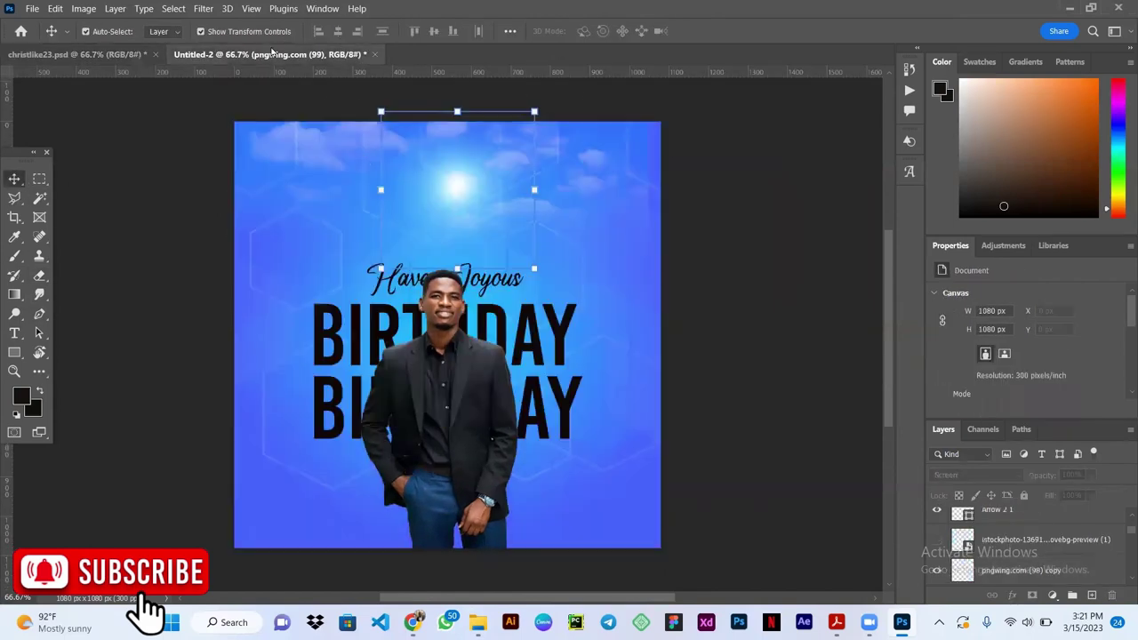
Step: Make the second BIRTHDAY text line white
key("ctrl+Tab")
key("ctrl+Tab")
left_click(580, 408)
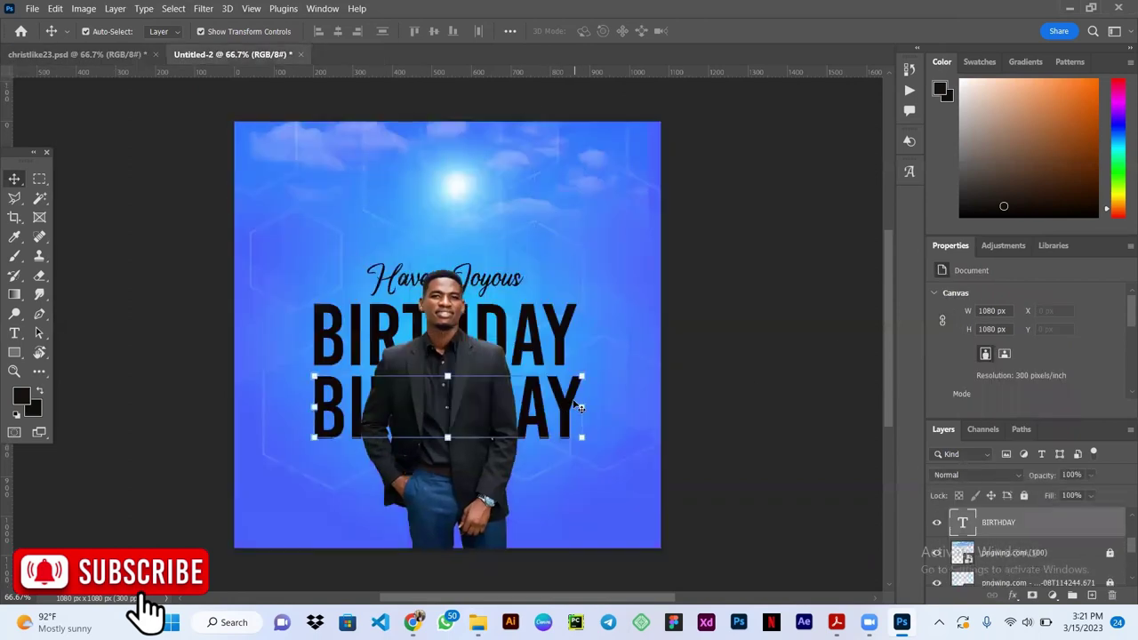
left_click(1057, 371)
type("ffffff")
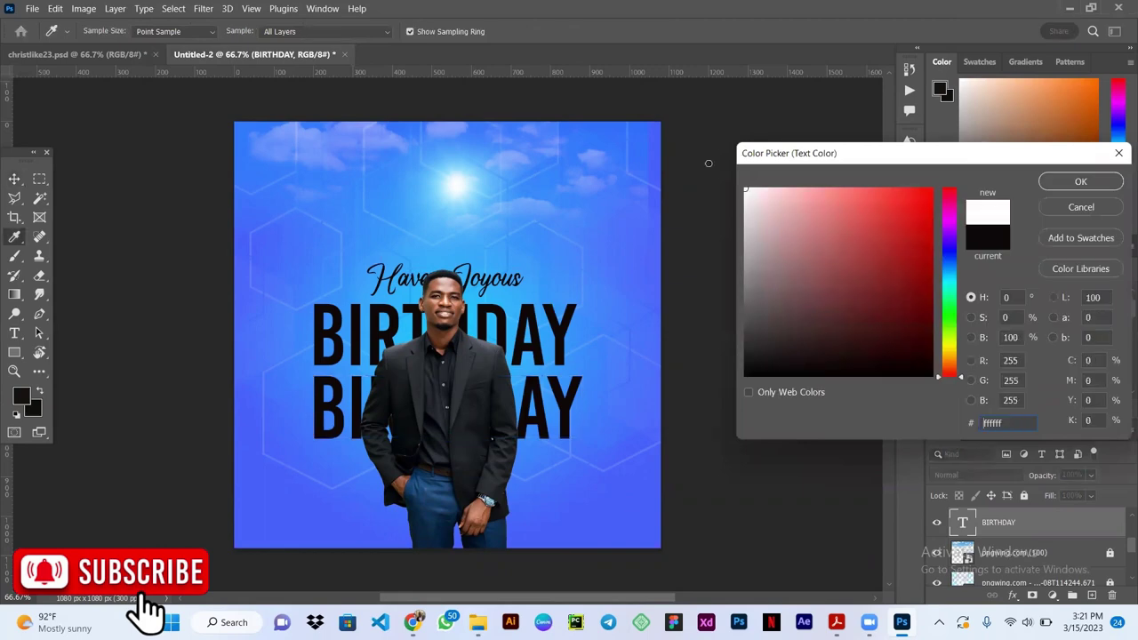
left_click(1081, 181)
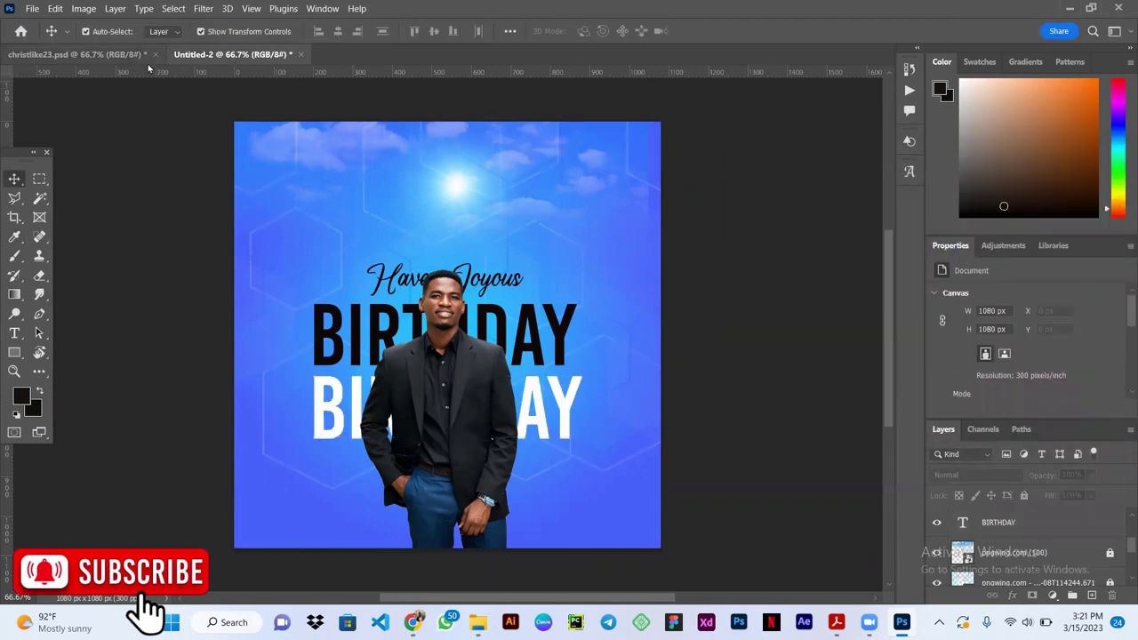
Step: Duplicate the BIRTHDAY layer and colour the top copy deep red #c60000
left_click(111, 55)
left_click(257, 55)
key("ctrl+j")
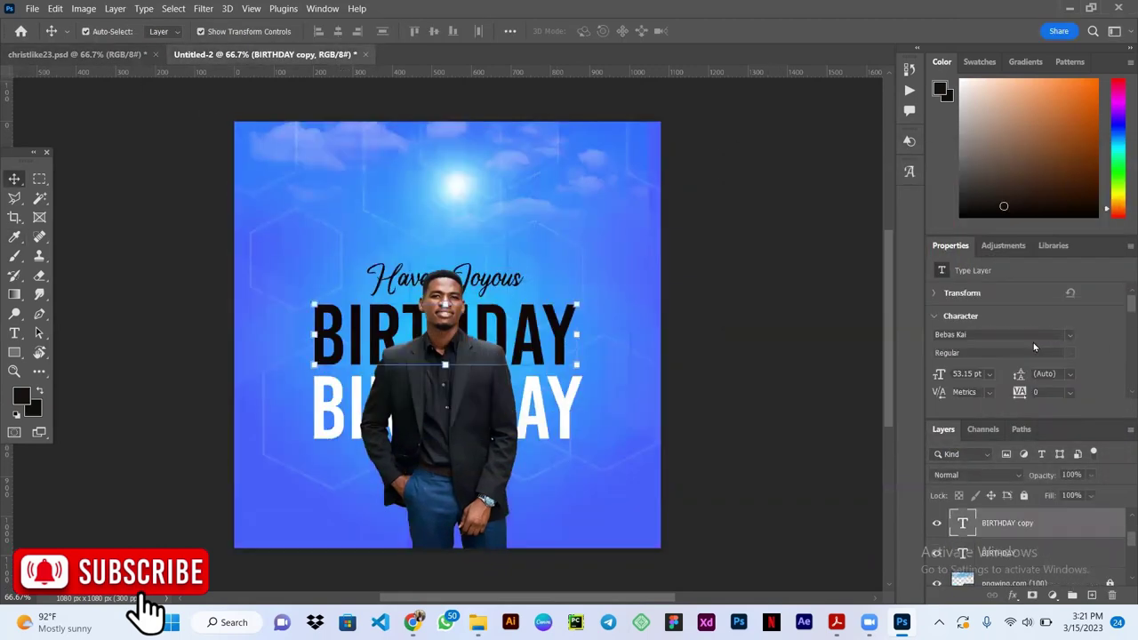
scroll(1033, 346, "down", 2)
left_click(1051, 354)
left_click_drag(916, 233, 955, 231)
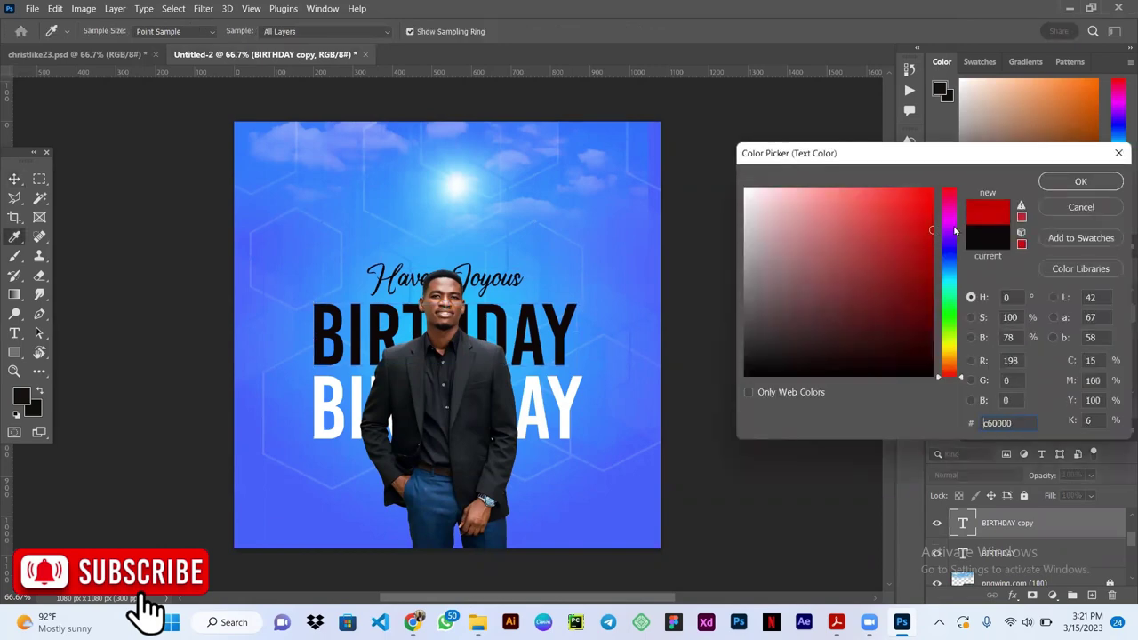
left_click(1072, 187)
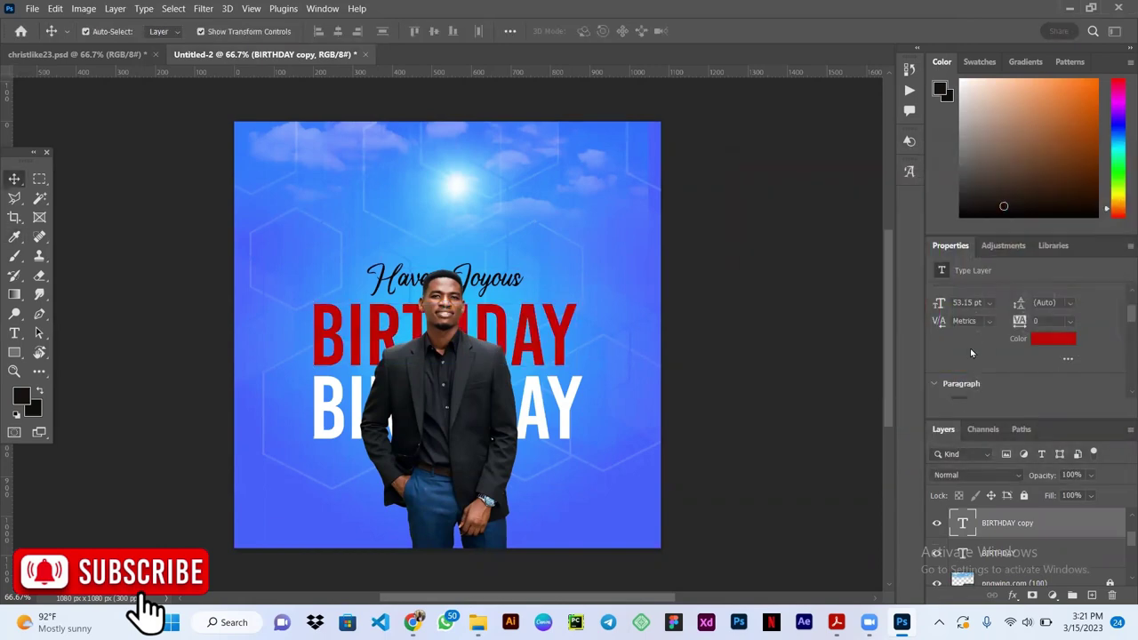
Step: Nudge the red BIRTHDAY line into place and enlarge it slightly
left_click_drag(564, 348, 561, 349)
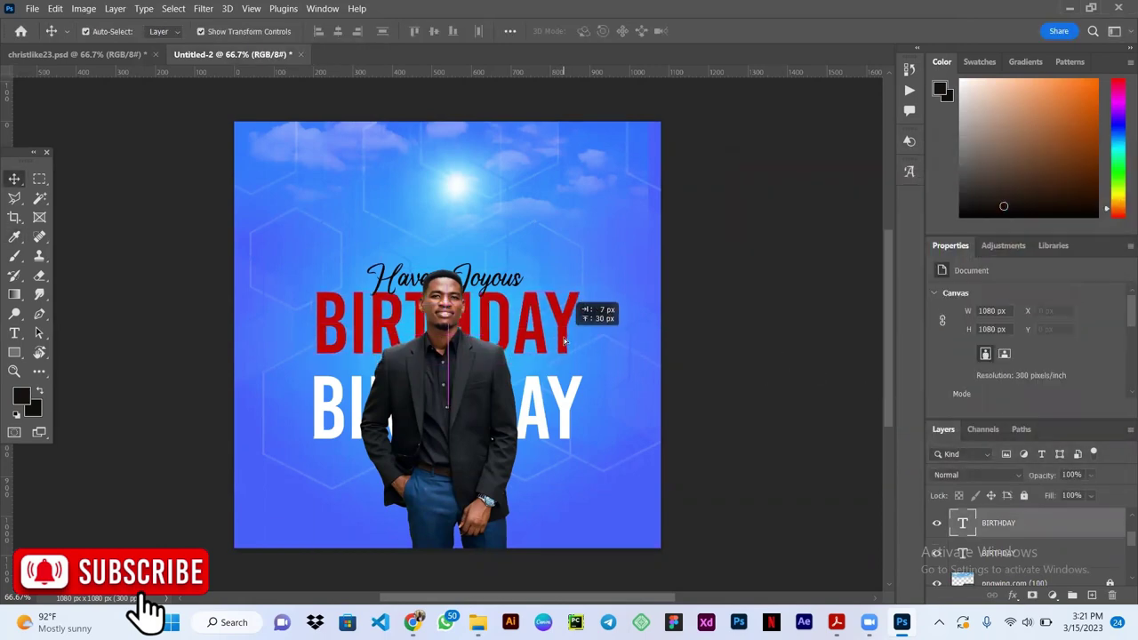
key("ctrl+t")
left_click_drag(576, 294, 593, 287)
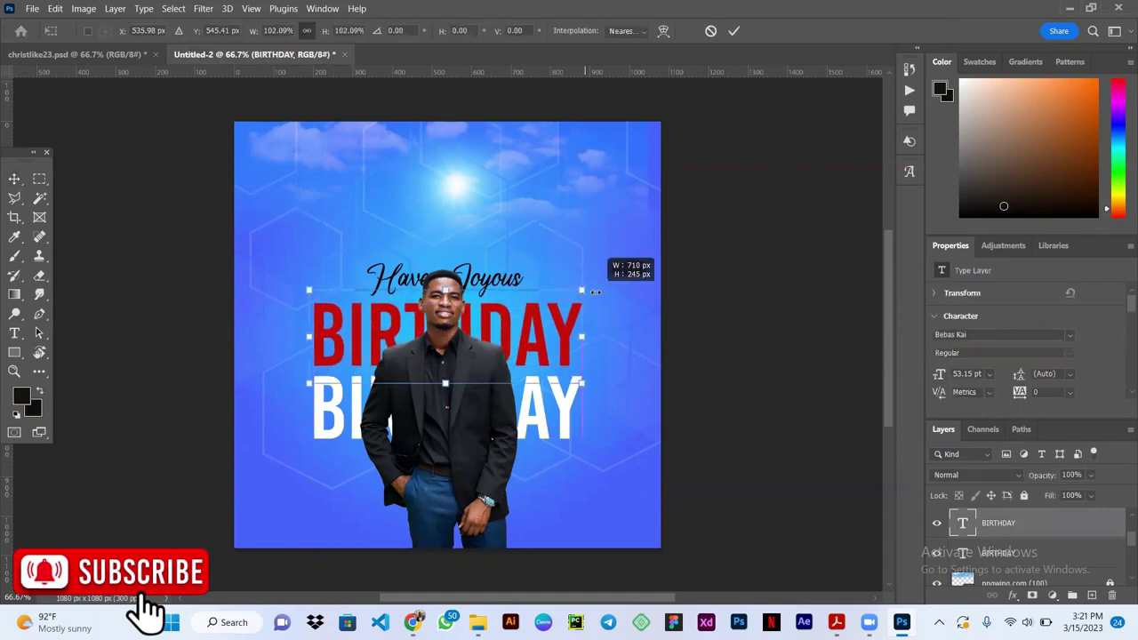
left_click(735, 31)
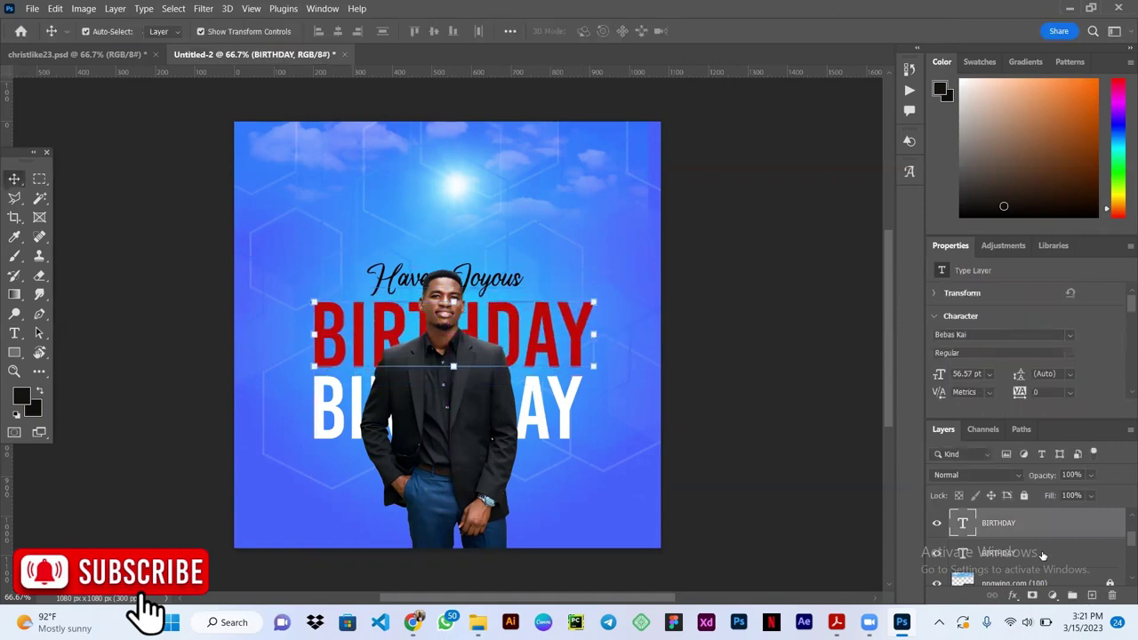
Step: Tilt both BIRTHDAY lines together and move them higher on the flyer
left_click(1044, 553, "ctrl")
key("ctrl+t")
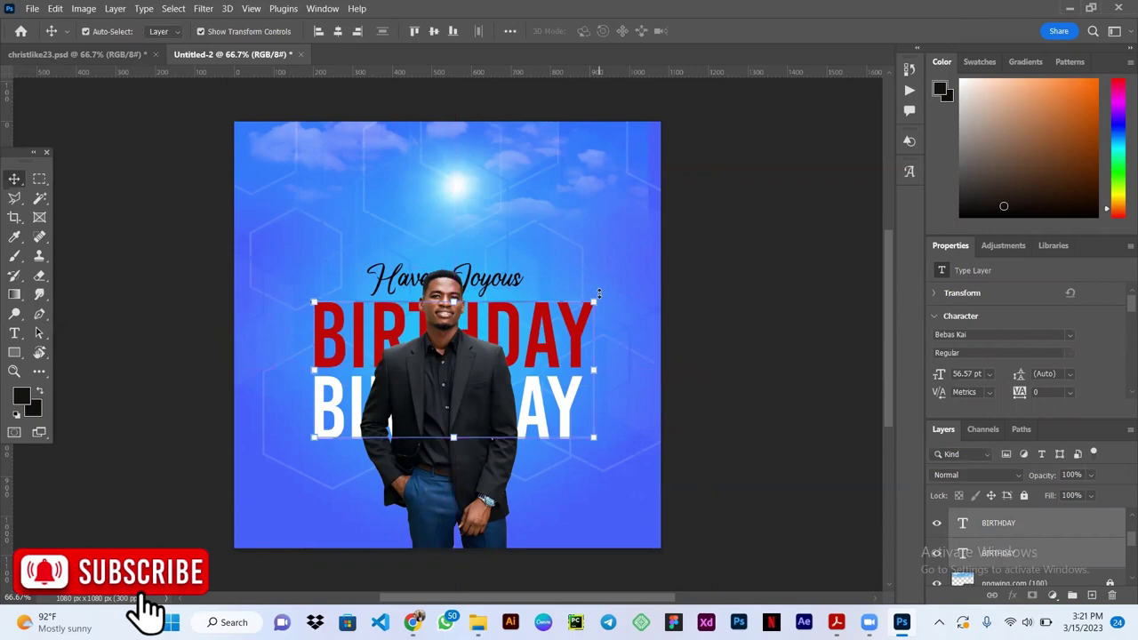
mouse_move(605, 298)
left_mouse_down()
mouse_move(607, 268)
mouse_move(576, 301)
mouse_move(580, 279)
left_mouse_up()
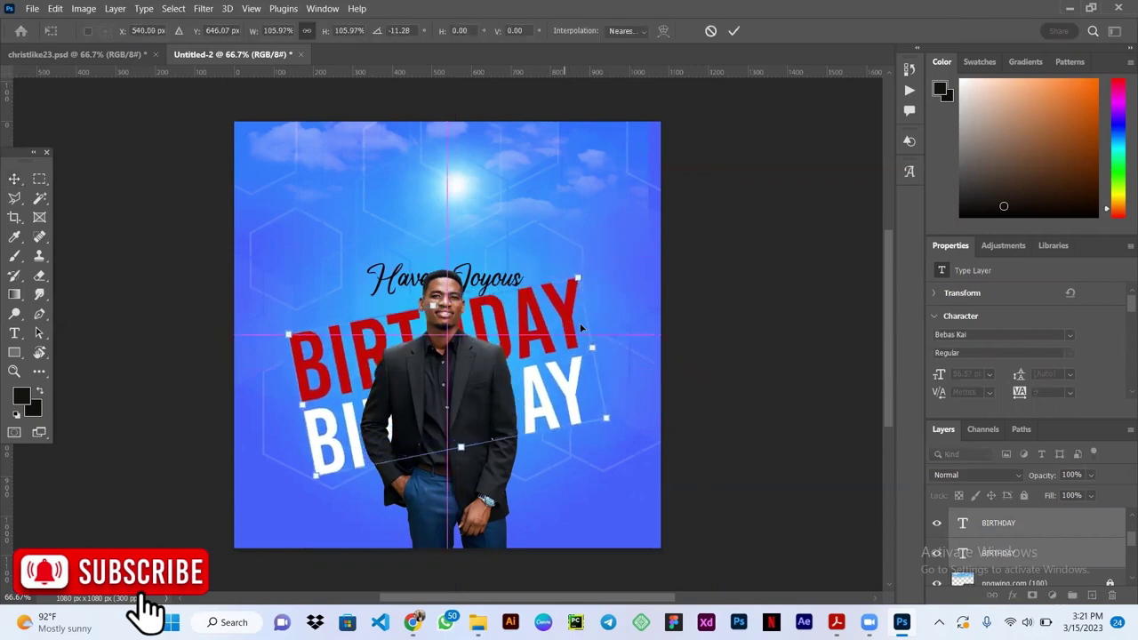
left_click_drag(554, 342, 546, 304)
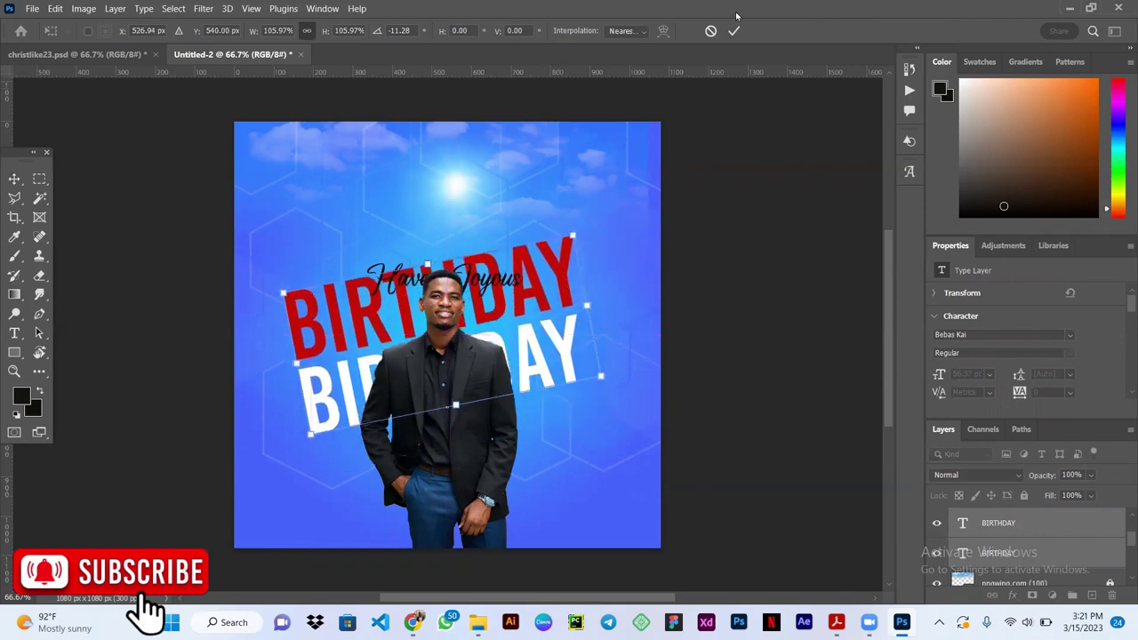
key("Return")
key("ctrl+Tab")
key("ctrl+Tab")
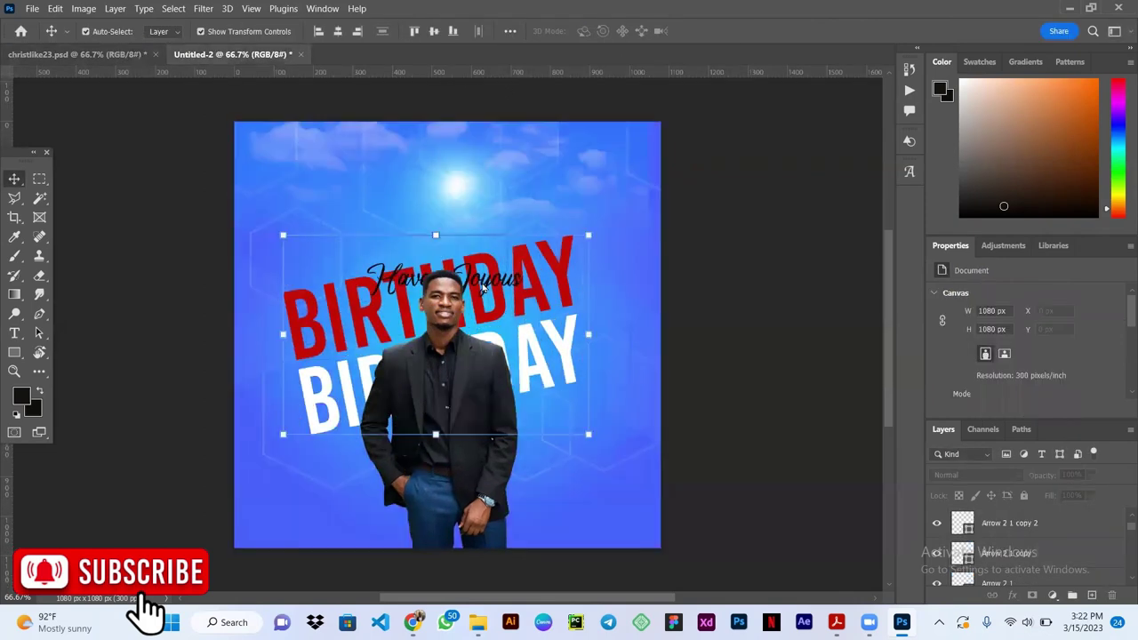
Step: Scale the Have a Joyous text to about 106% and tilt it to match BIRTHDAY
key("ctrl+t")
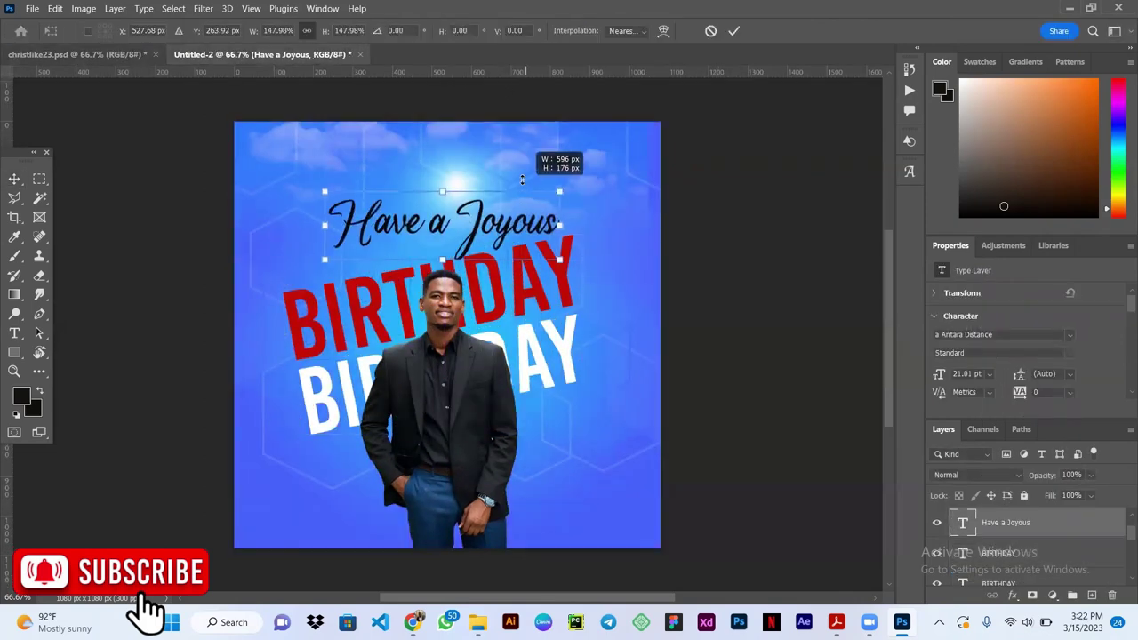
left_click_drag(525, 210, 536, 176)
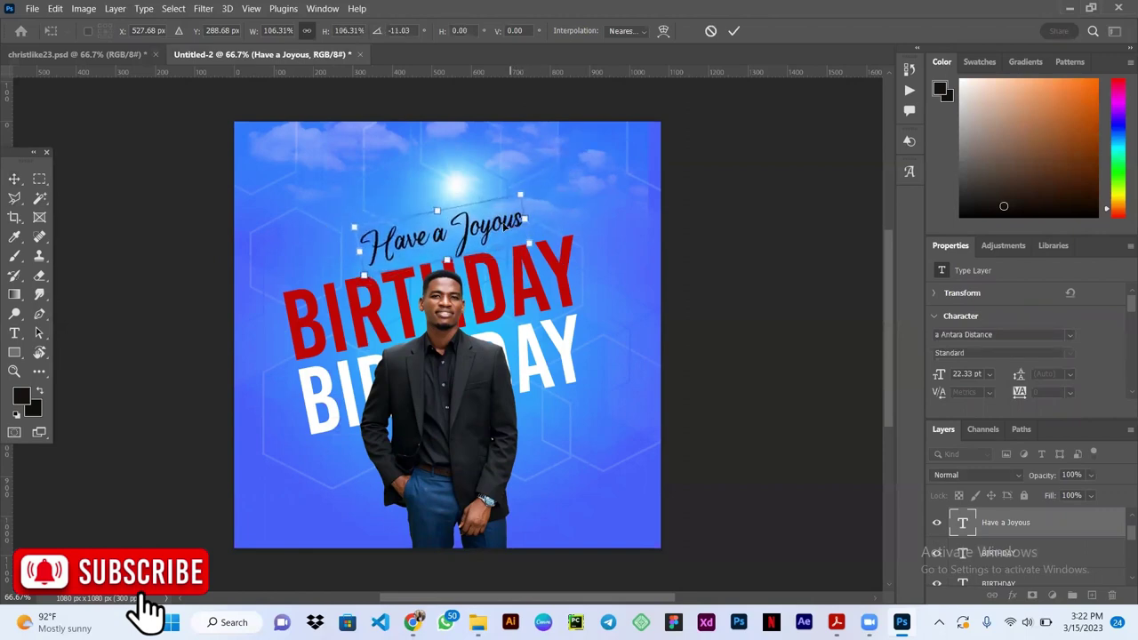
left_click_drag(524, 222, 488, 233)
key("Return")
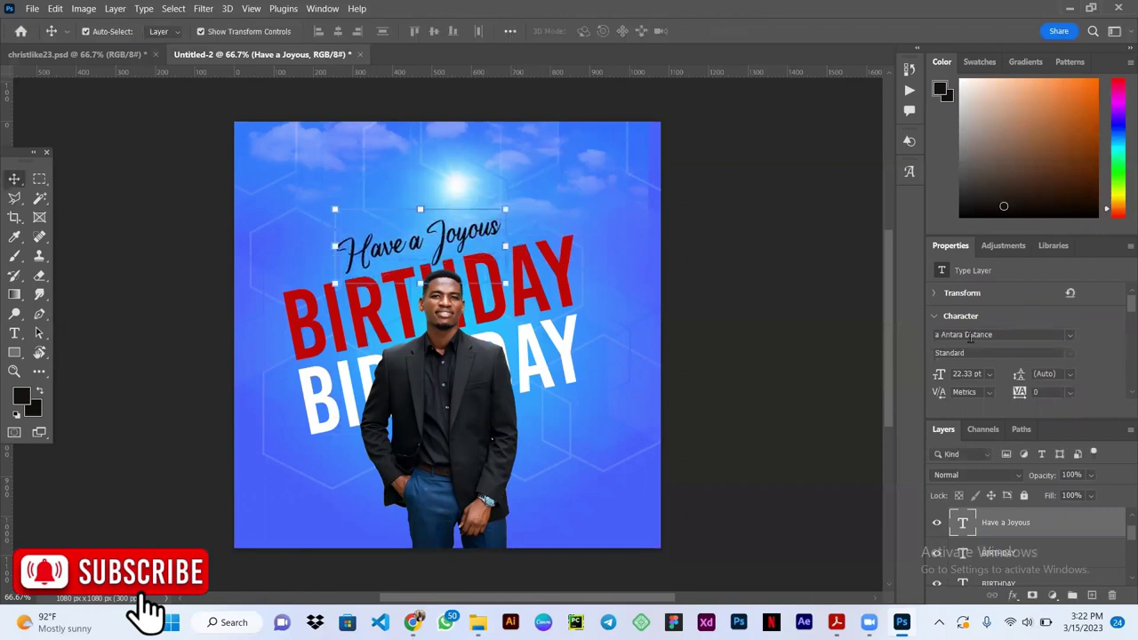
Step: Colour the Have a Joyous text white (ffffff) and view the christlike23.psd reference
scroll(970, 338, "down", 2)
left_click(1066, 359)
type("ffffff")
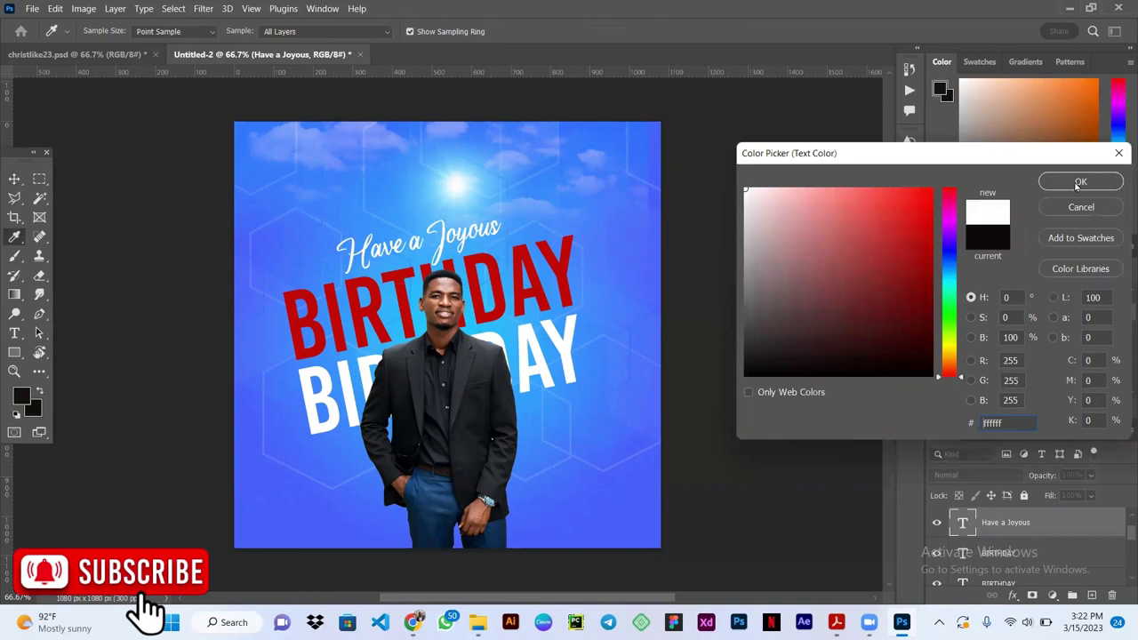
left_click(1079, 182)
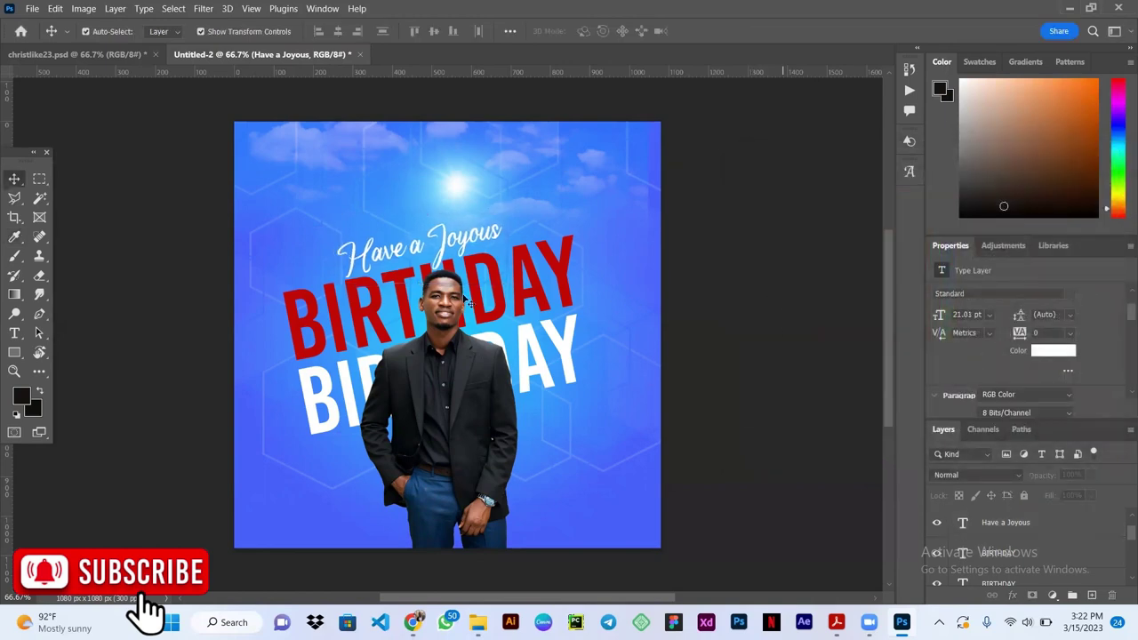
left_click(114, 55)
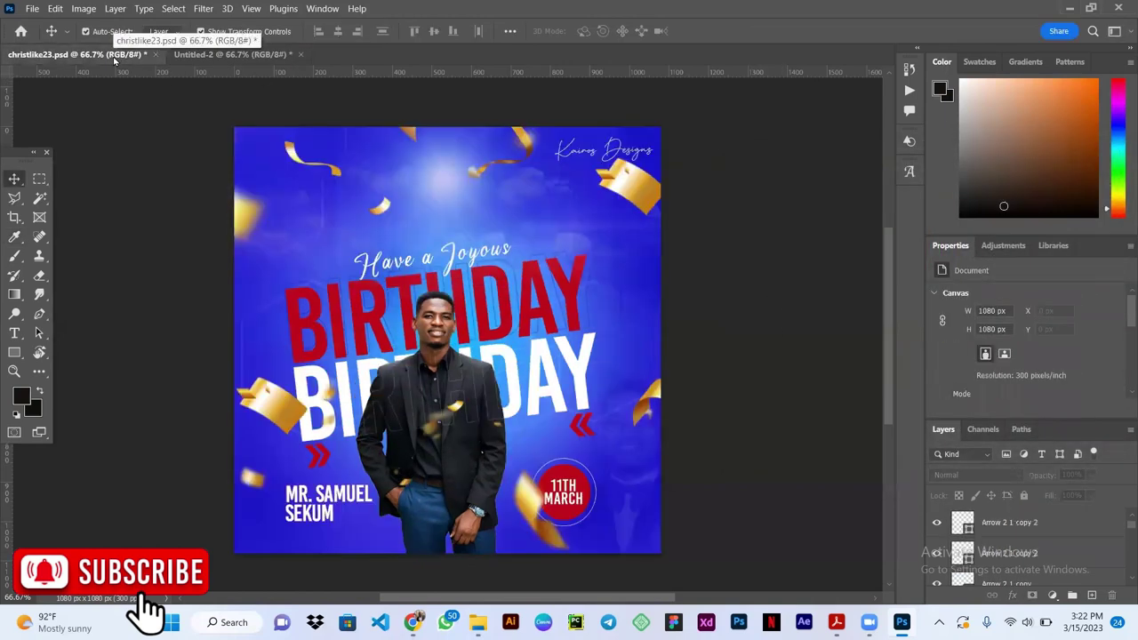
Step: On Untitled-2, start Bebas Kai text at the bottom-left and type the celebrant's name over two lines
left_click(233, 55)
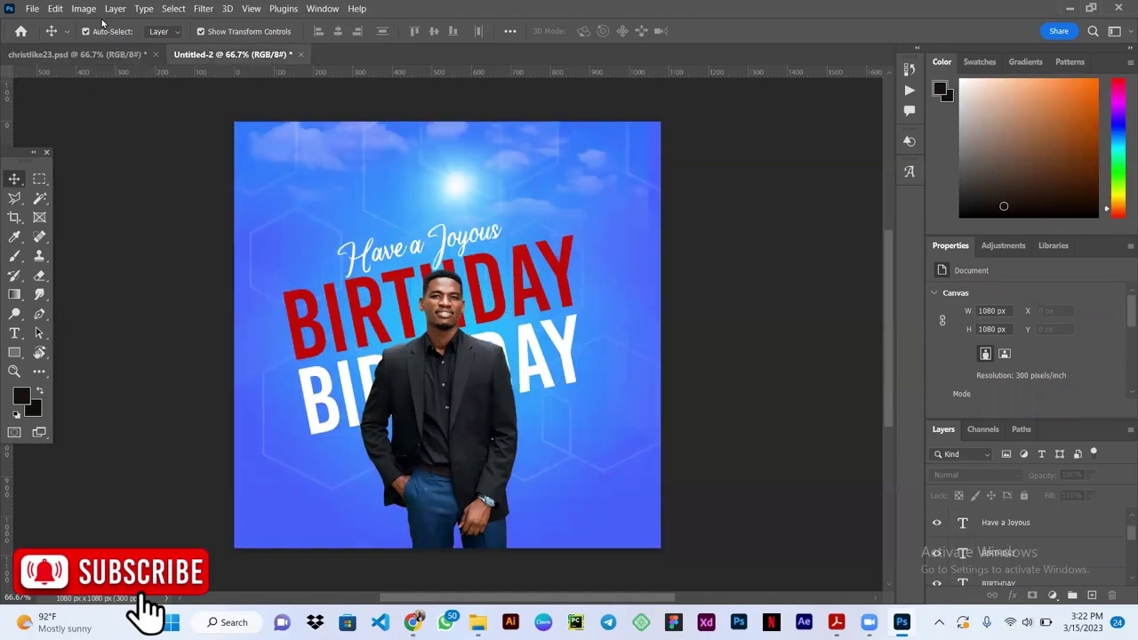
left_click(96, 55)
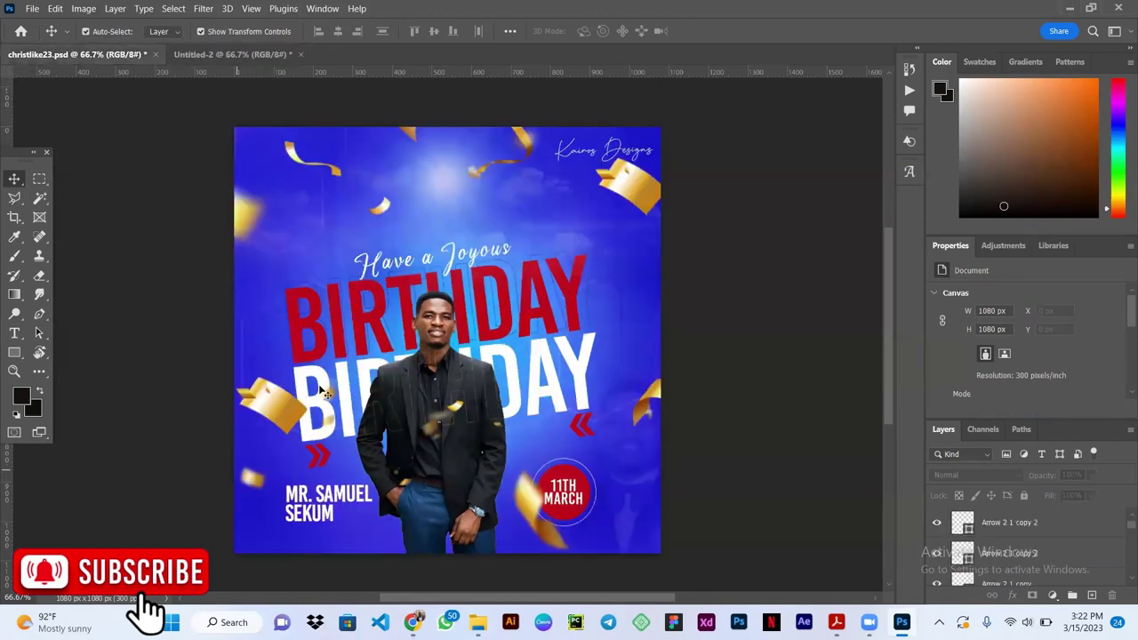
left_click(233, 54)
key("t")
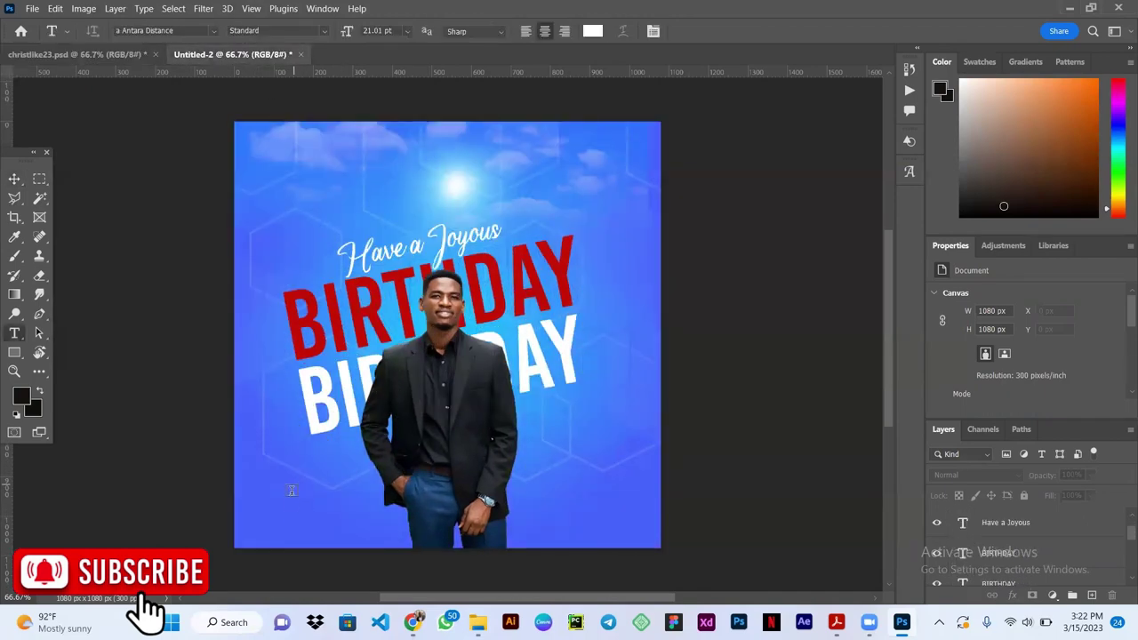
left_click(292, 499)
type("bebas")
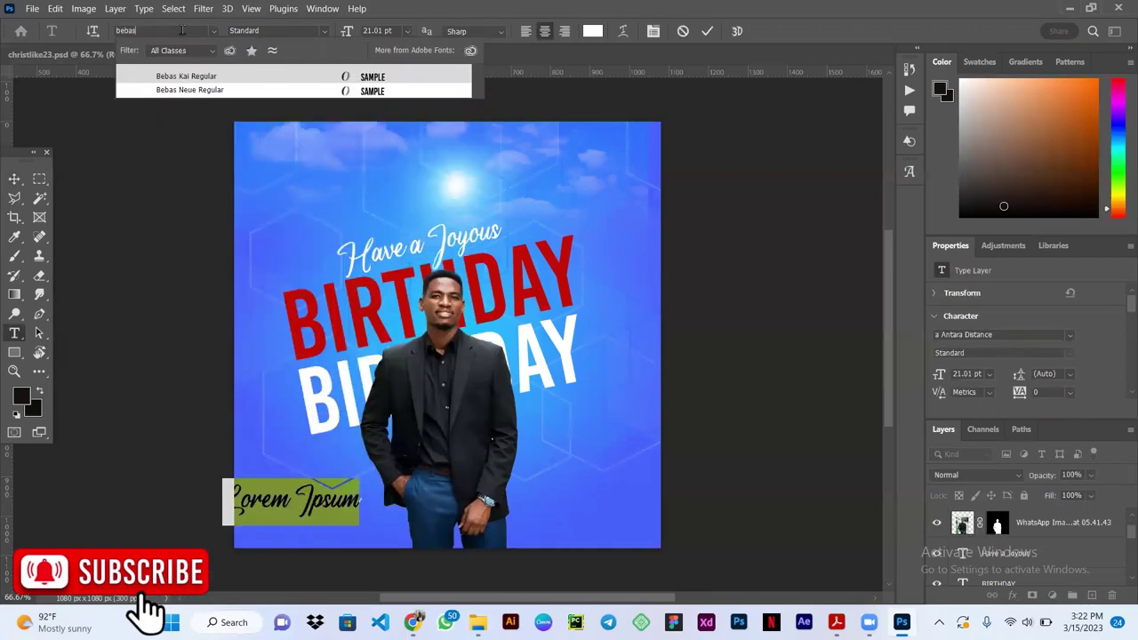
left_click(399, 78)
type("MR")
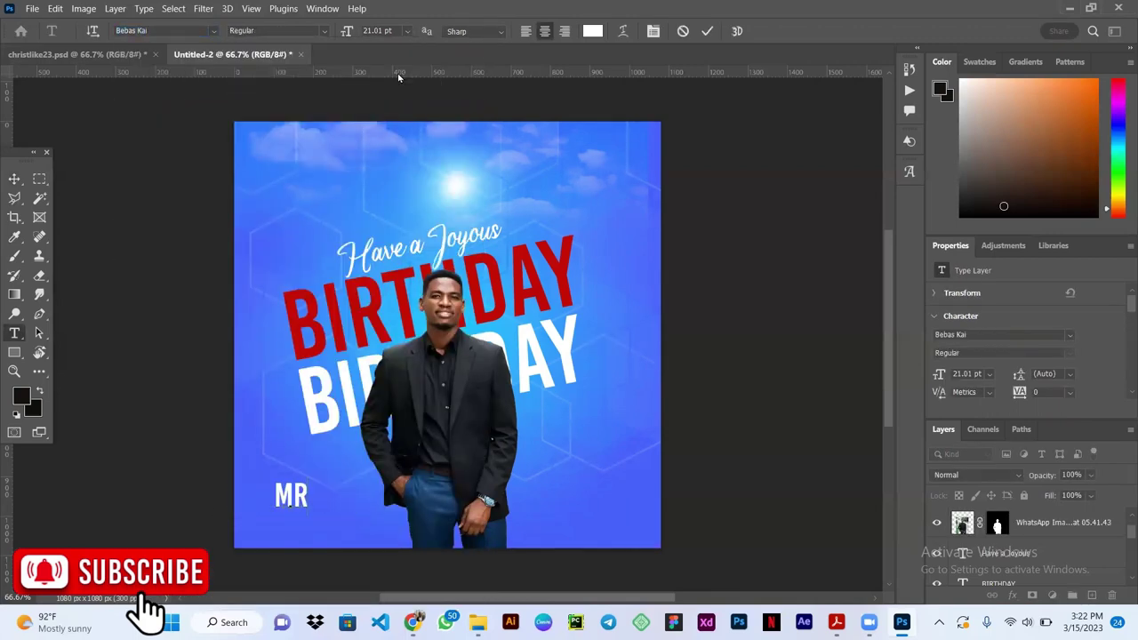
type(". San")
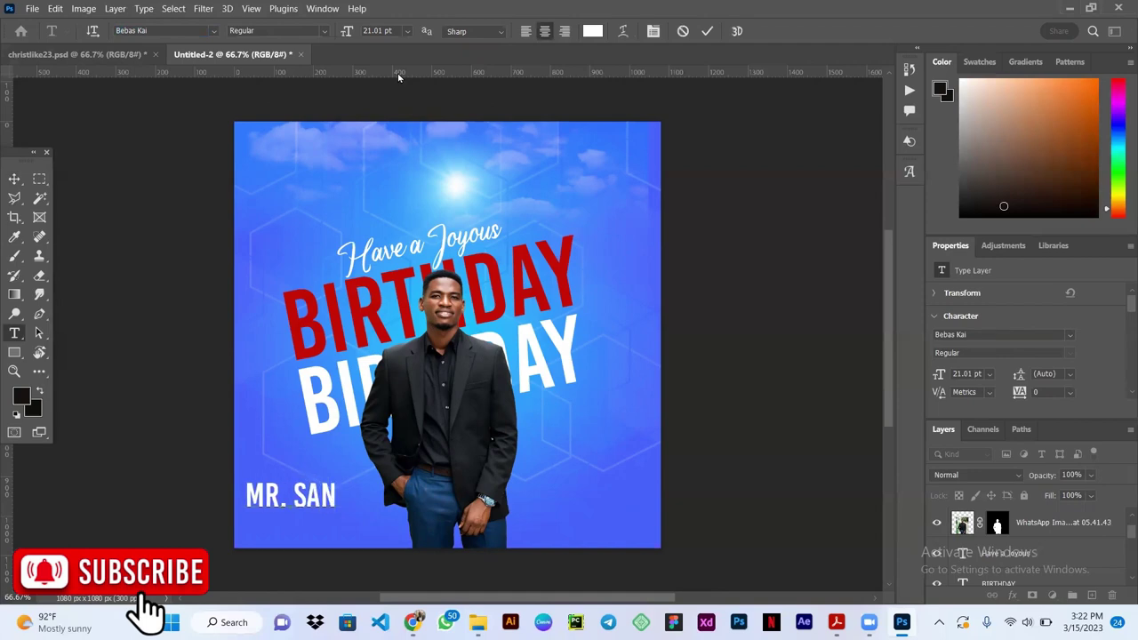
type("ue")
key("BackSpace")
key("BackSpace")
key("BackSpace")
type("mue")
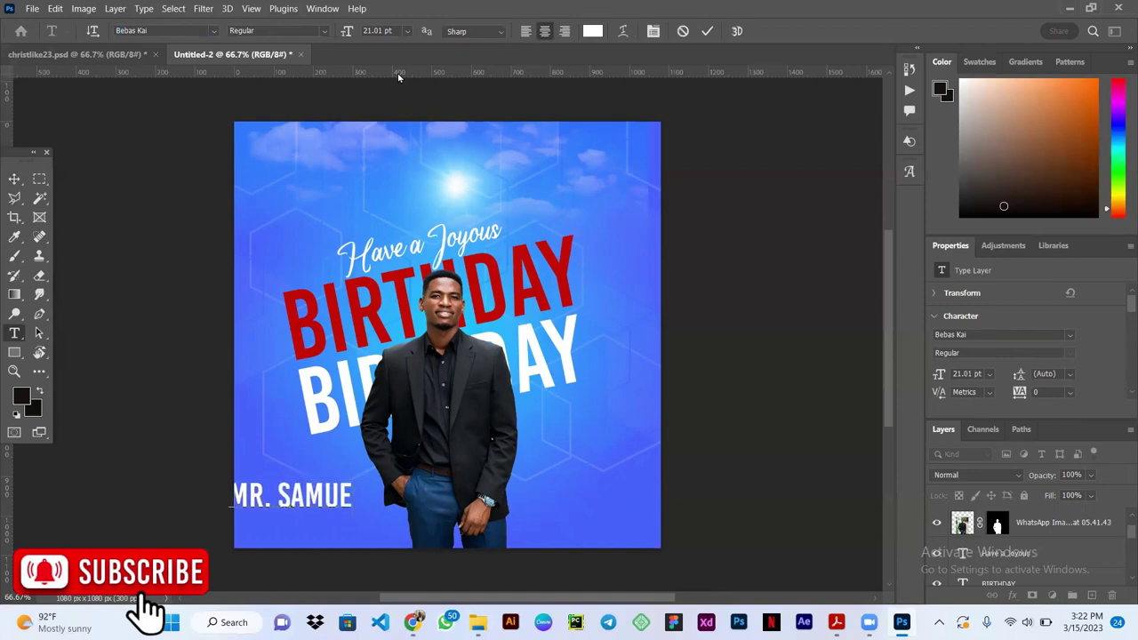
type("l")
key("Return")
Step: Finish the surname line, commit the name text, and tighten its leading to 16 pt
type("seku")
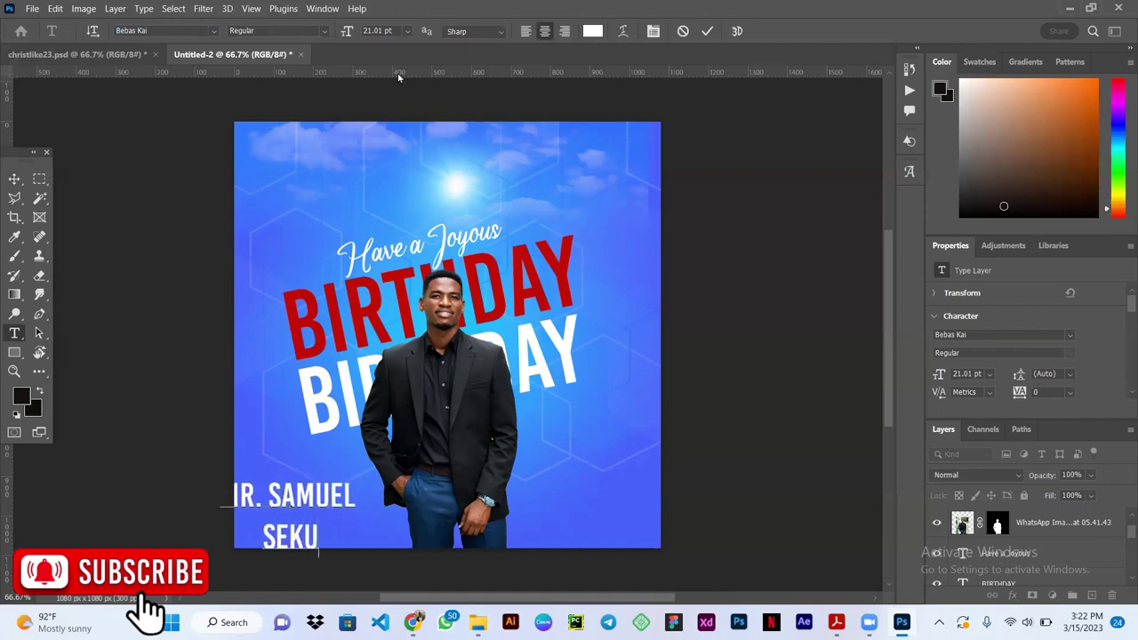
type("m")
left_click(707, 30)
key("v")
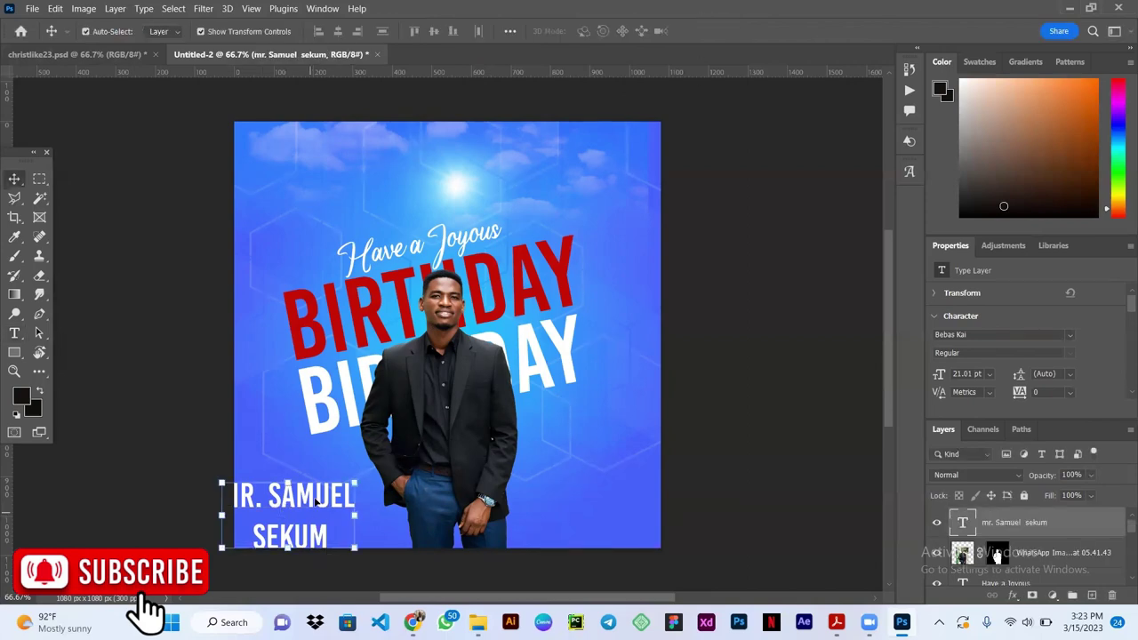
left_click_drag(314, 500, 610, 453)
scroll(1024, 362, "down", 1)
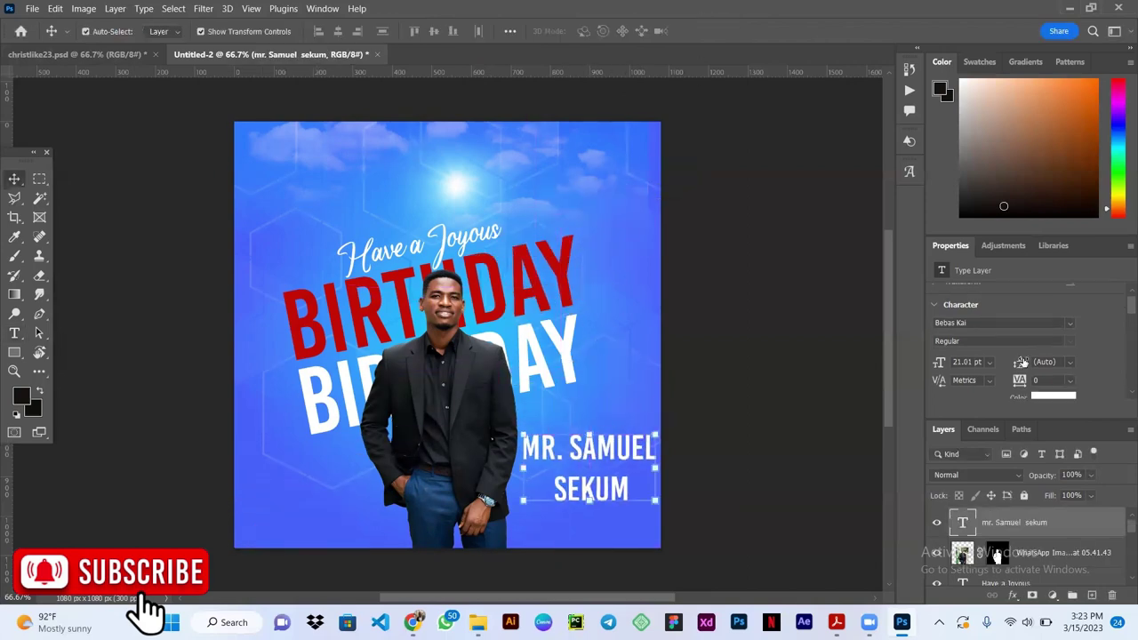
left_click_drag(1018, 364, 1009, 378)
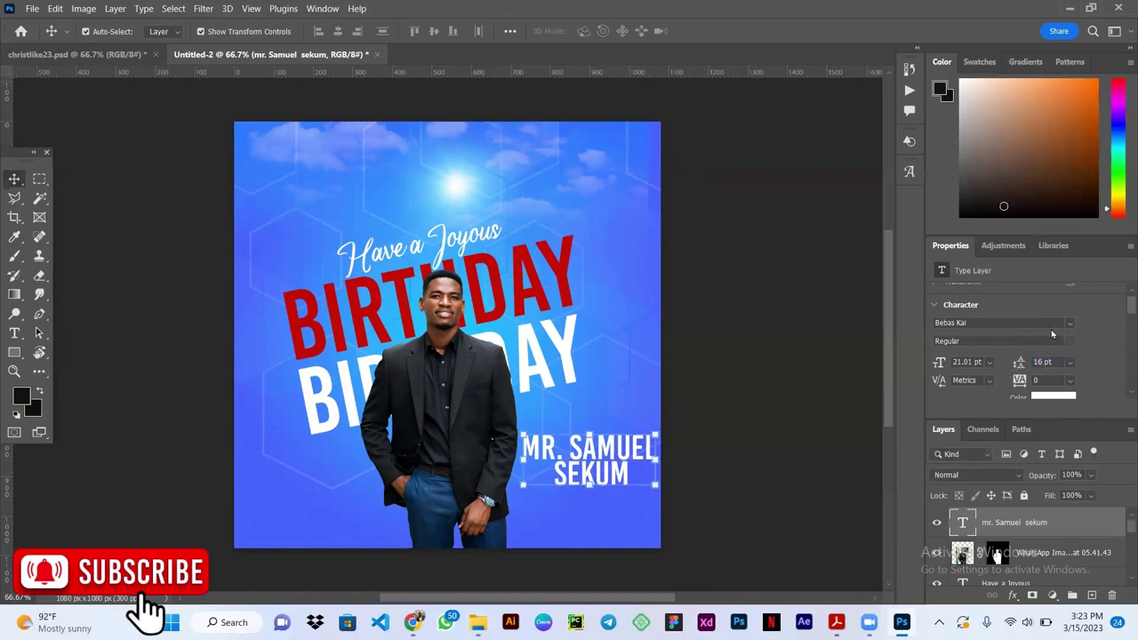
scroll(1052, 334, "down", 3)
scroll(1052, 333, "down", 2)
mouse_move(526, 481)
left_mouse_down()
mouse_move(597, 481)
mouse_move(276, 529)
mouse_move(251, 504)
left_mouse_up()
Step: Scale the name to about 54% beside the man and compare with the christlike23.psd reference
key("ctrl+t")
mouse_move(406, 466)
left_mouse_down()
mouse_move(320, 506)
mouse_move(334, 491)
left_mouse_up()
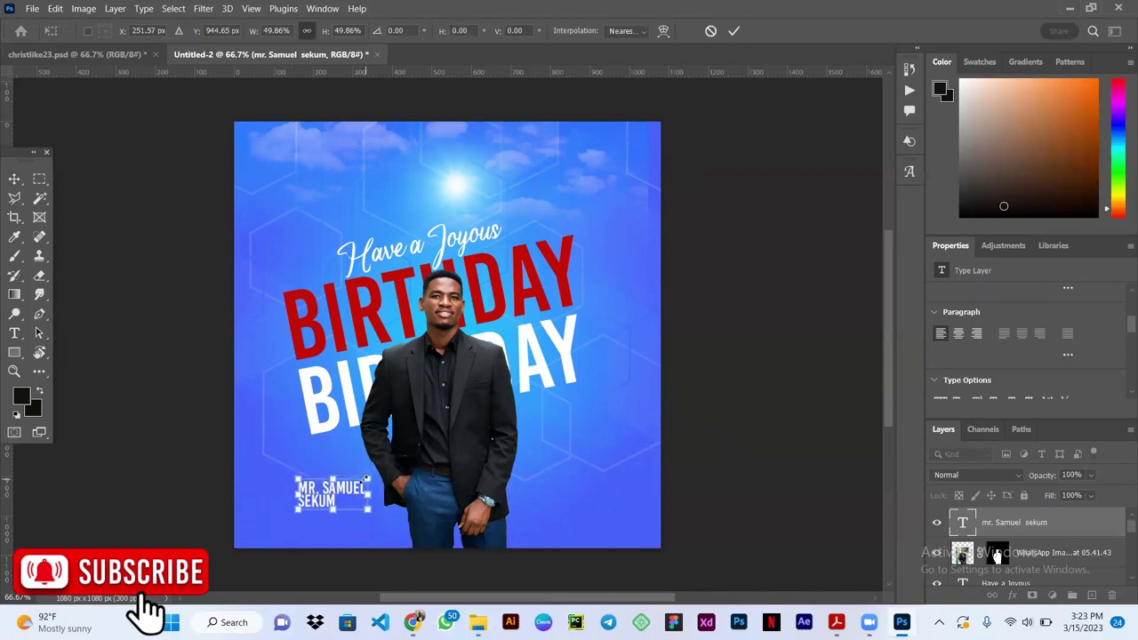
left_click(734, 31)
left_click(75, 55)
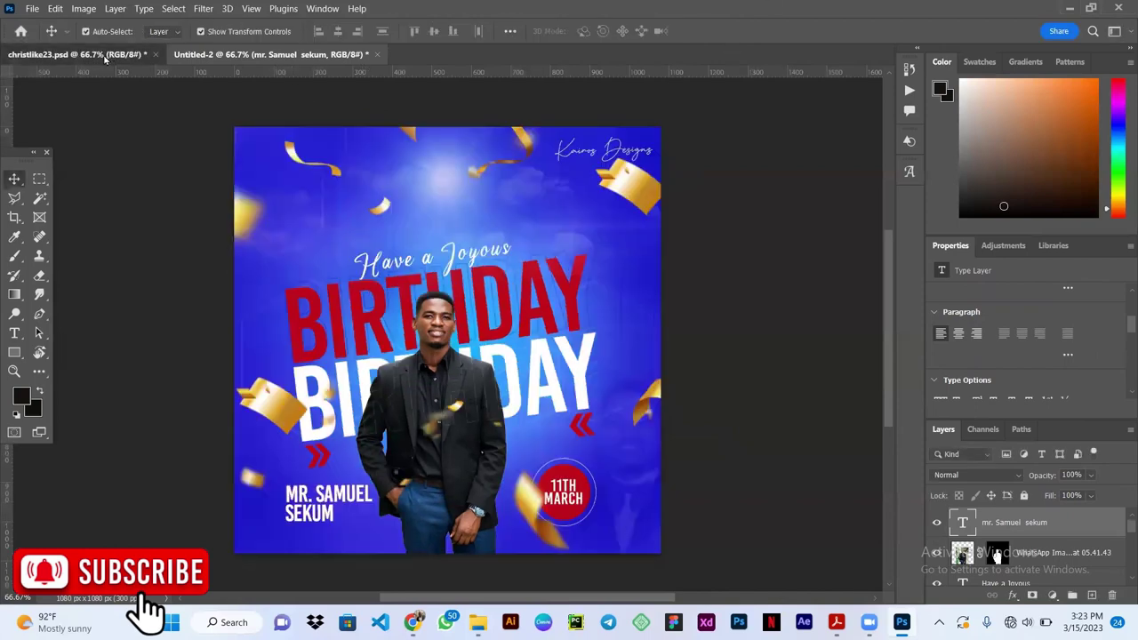
left_click(289, 51)
key("ctrl+Tab")
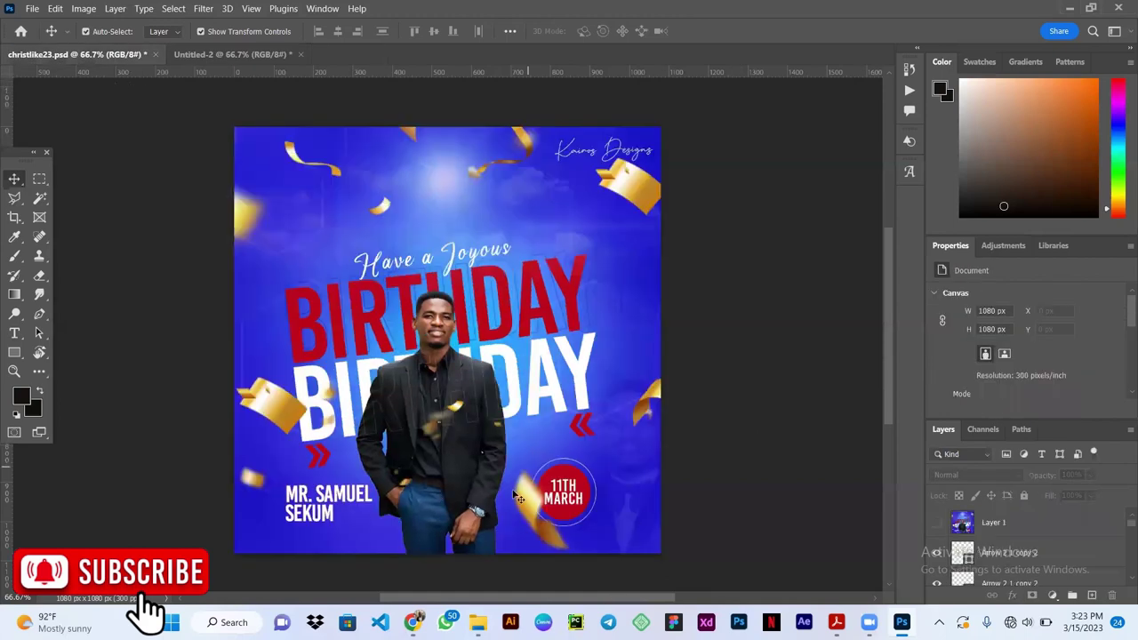
key("ctrl+Tab")
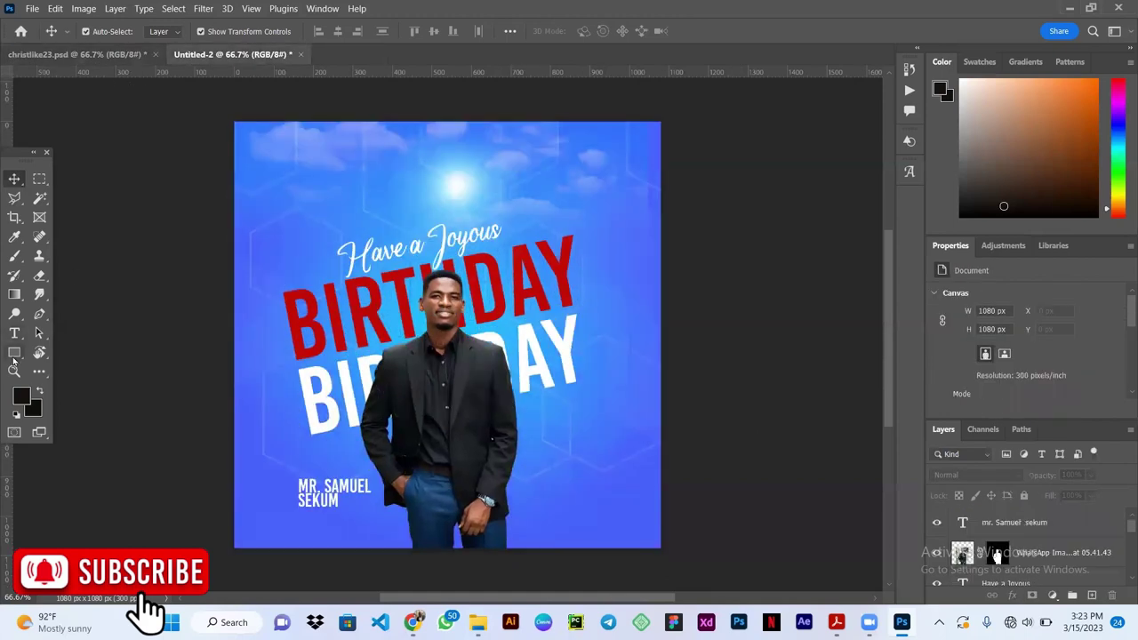
Step: Draw a red, outline-free circle at the flyer's lower right
right_click(15, 353)
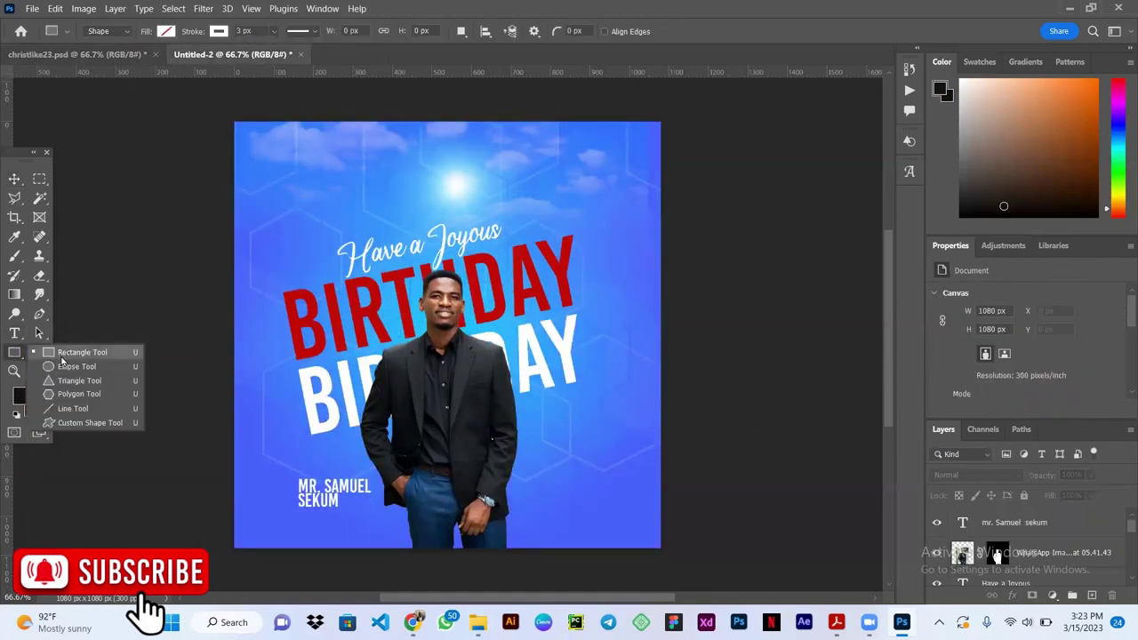
left_click(80, 365)
left_click_drag(548, 472, 619, 542)
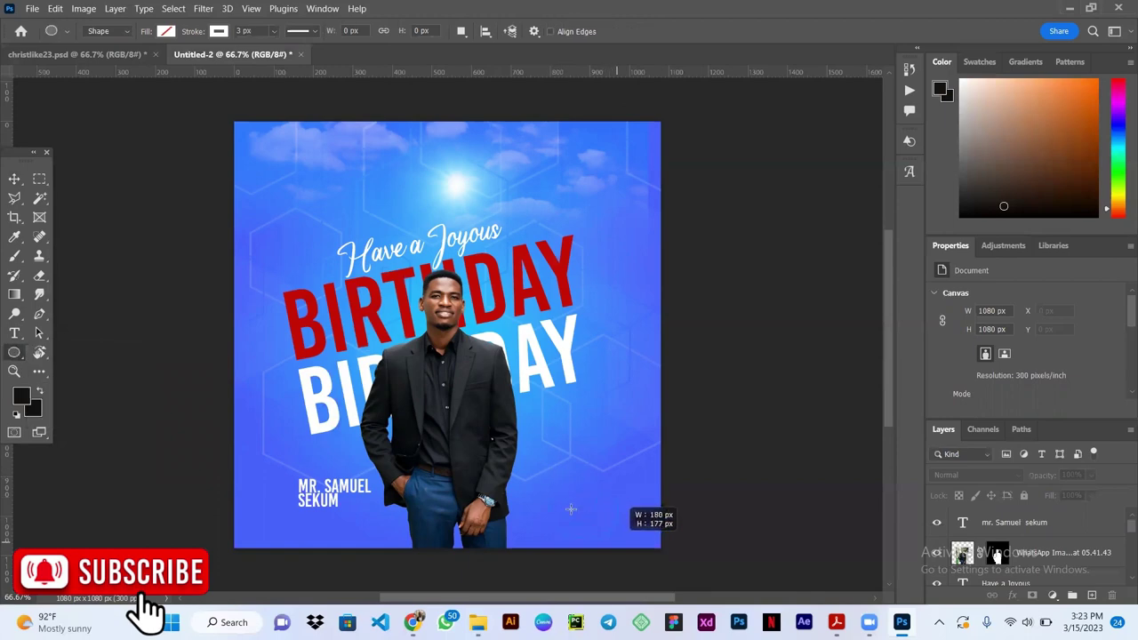
left_click(167, 31)
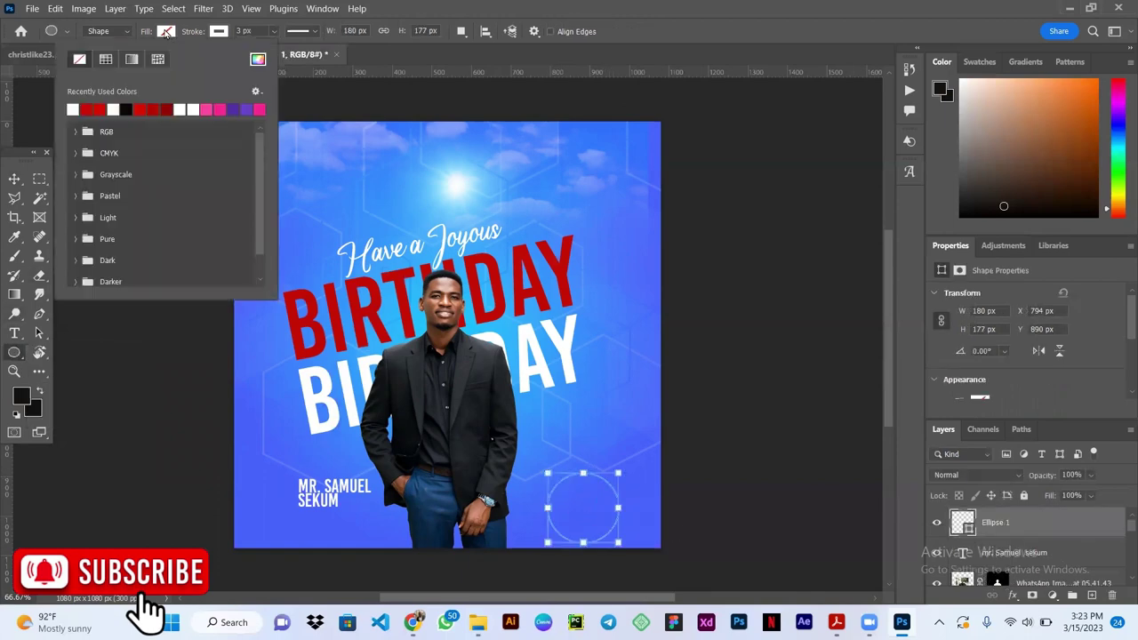
left_click(91, 108)
key("Return")
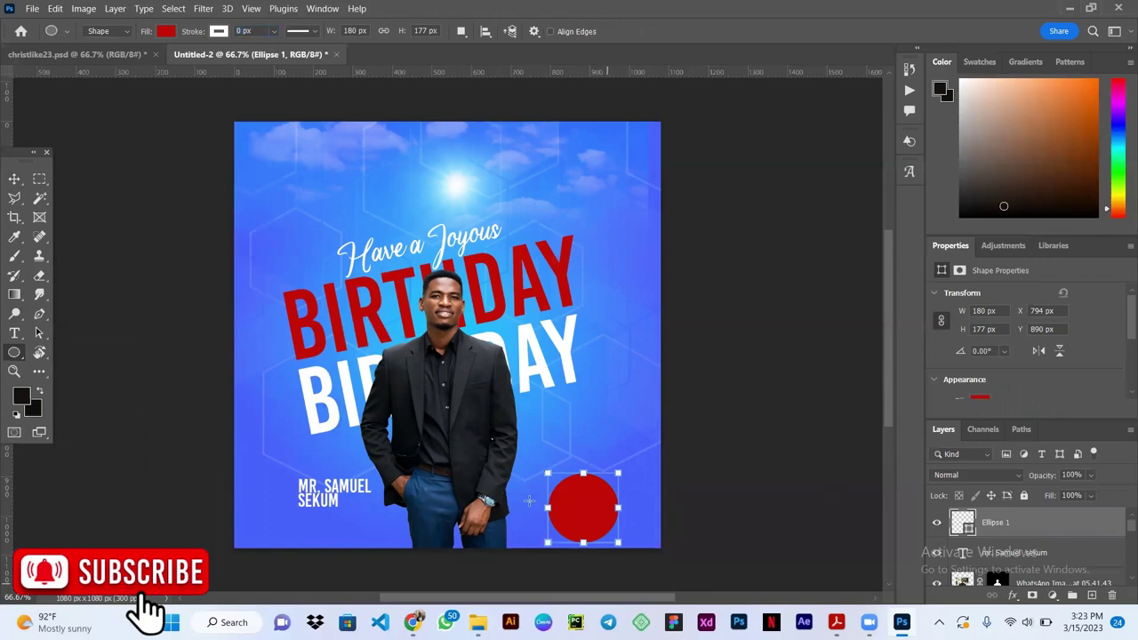
key("v")
left_click_drag(579, 514, 585, 485)
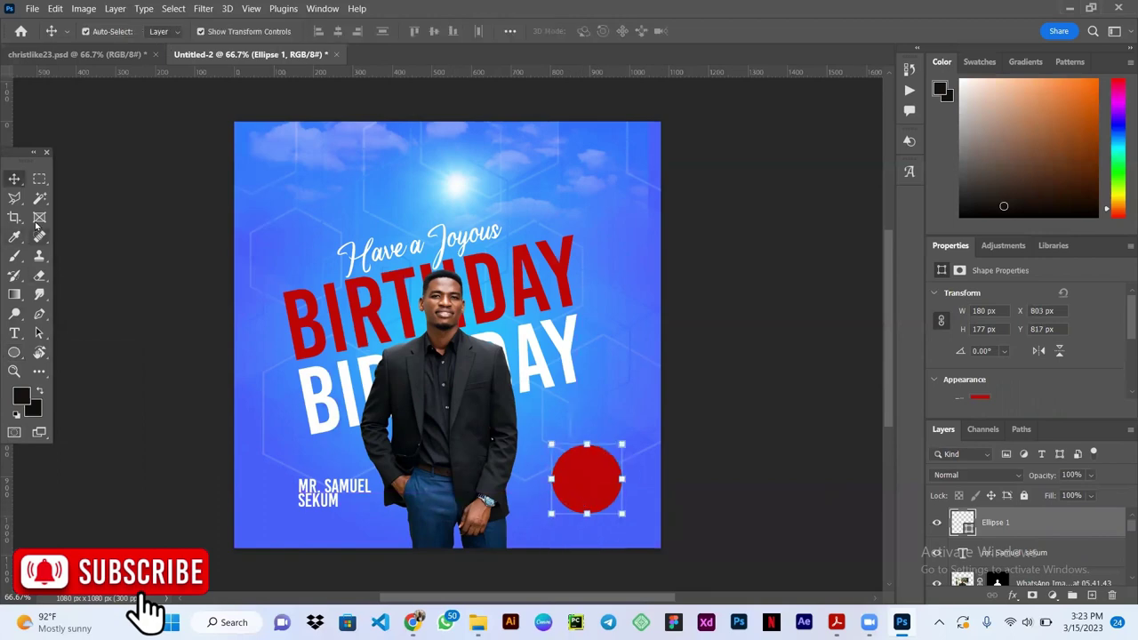
Step: Type the two-line 11TH MARCH date as a new text layer
left_click(15, 333)
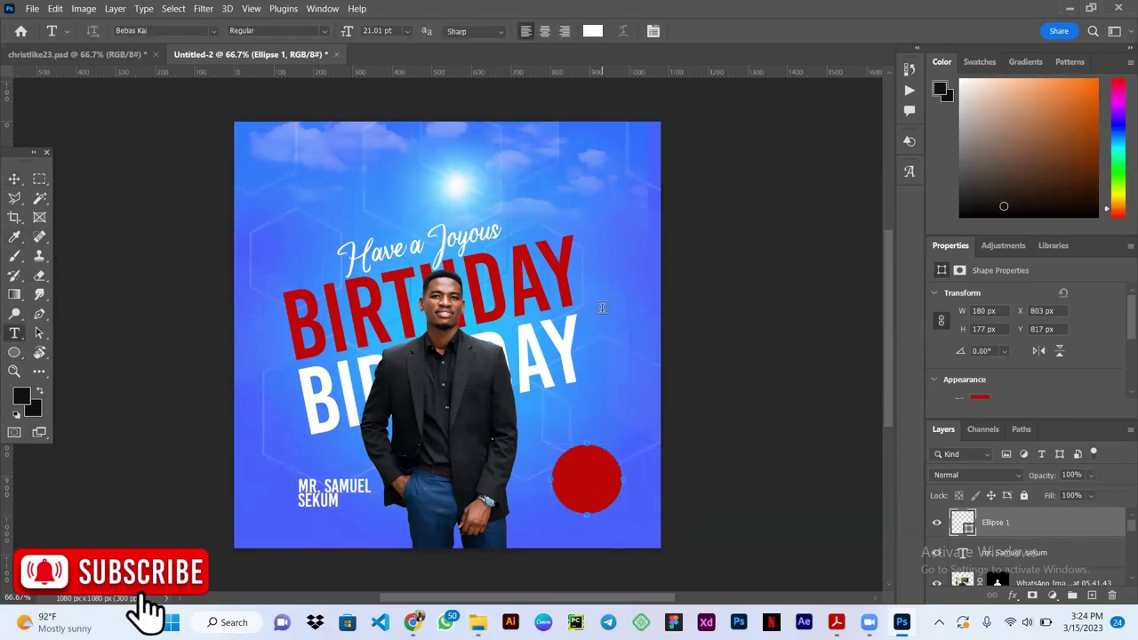
left_click(606, 329)
type("11TH")
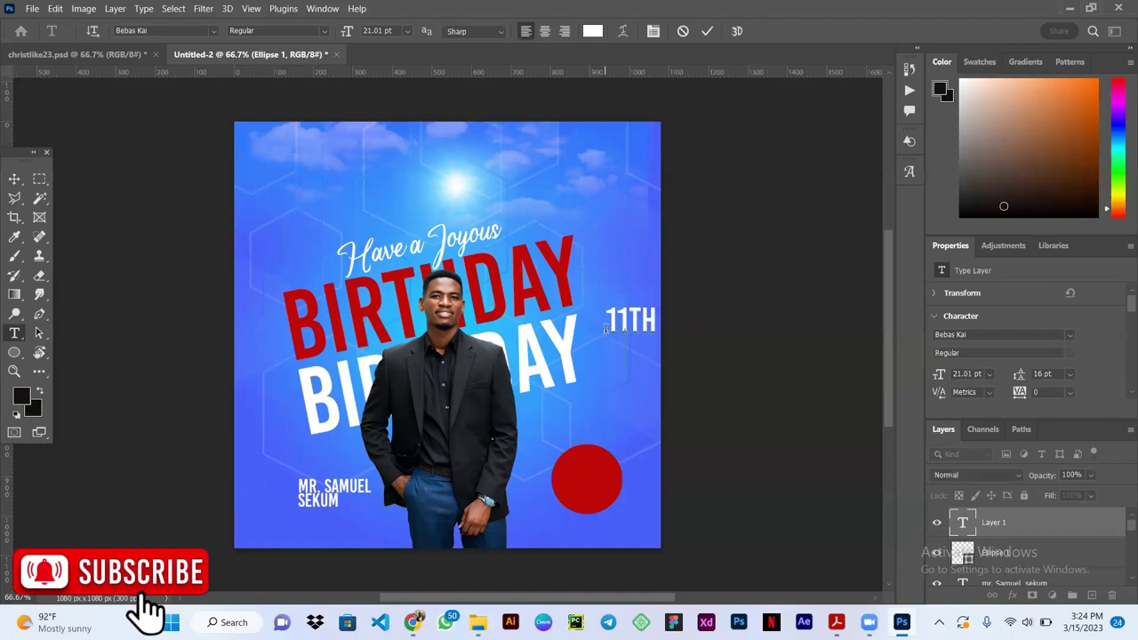
key("Return")
type("MARC")
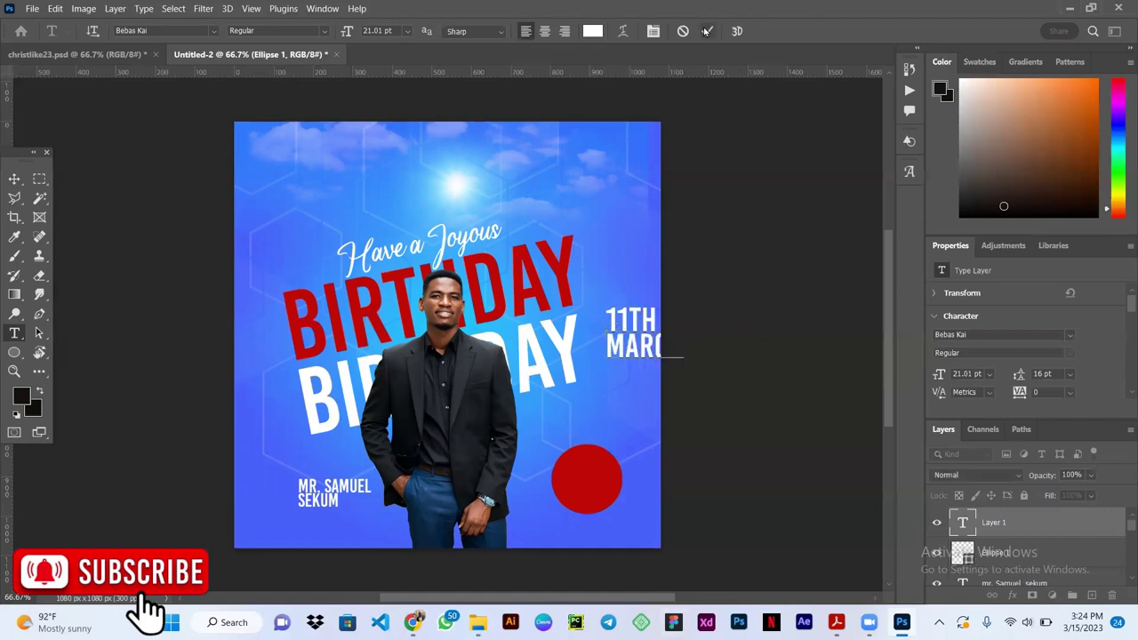
key("ctrl+a")
left_click(545, 31)
left_click(707, 32)
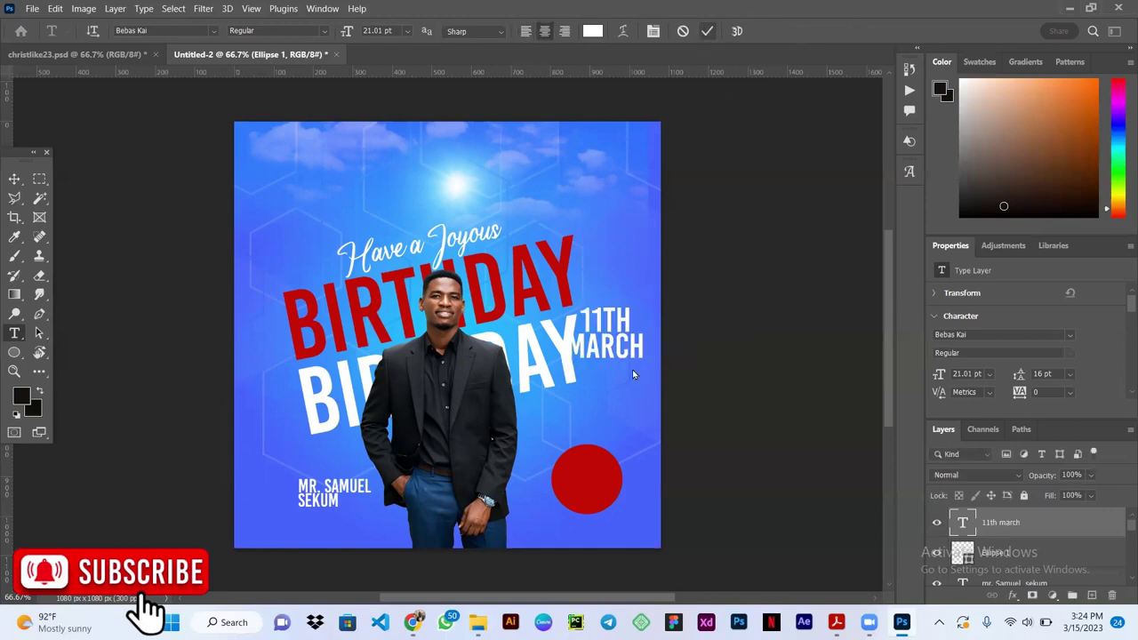
key("v")
Step: Shrink the date text to about 61% and centre it inside the red circle
mouse_move(629, 314)
left_mouse_down()
mouse_move(629, 453)
mouse_move(599, 454)
mouse_move(612, 458)
mouse_move(587, 485)
left_mouse_up()
key("ctrl+t")
left_click(734, 31)
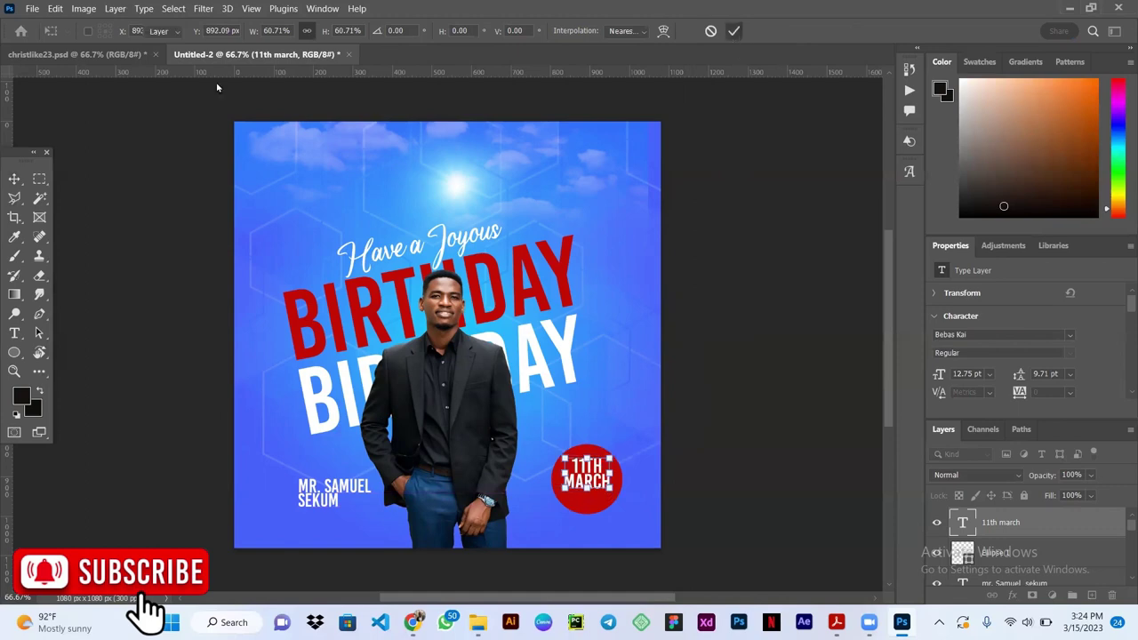
left_click(76, 54)
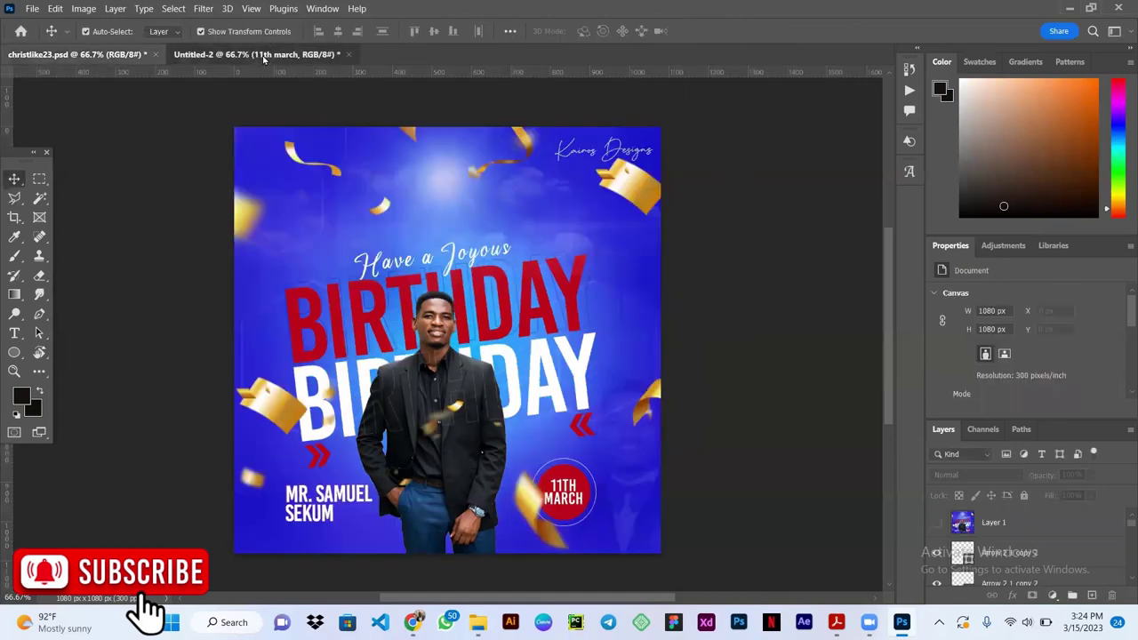
left_click(258, 55)
key("ctrl+t")
left_click_drag(601, 464, 596, 471)
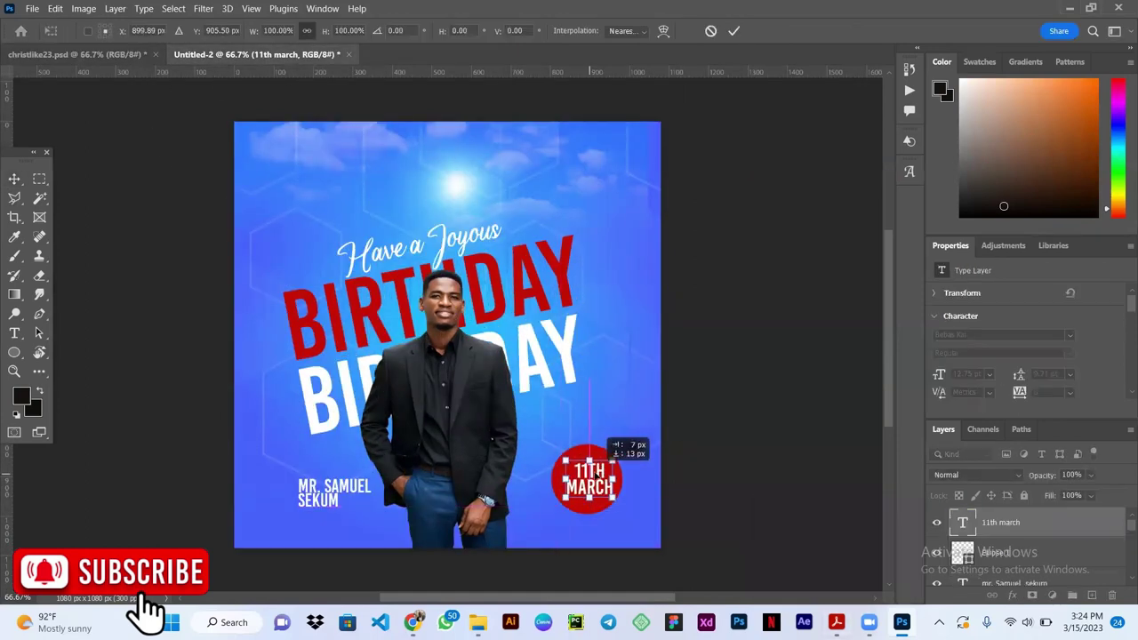
left_click(734, 31)
Step: Duplicate the red circle, enlarge the copy to about 128%, and make it a no-fill 3 px white ring
left_click(613, 496)
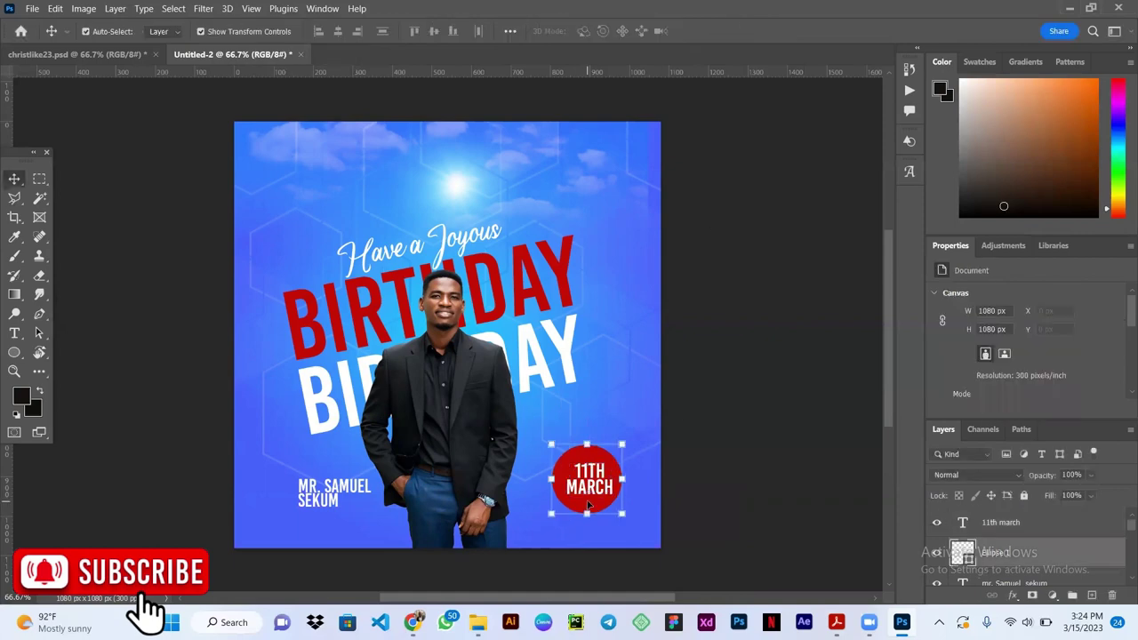
left_click_drag(1056, 550, 1093, 596)
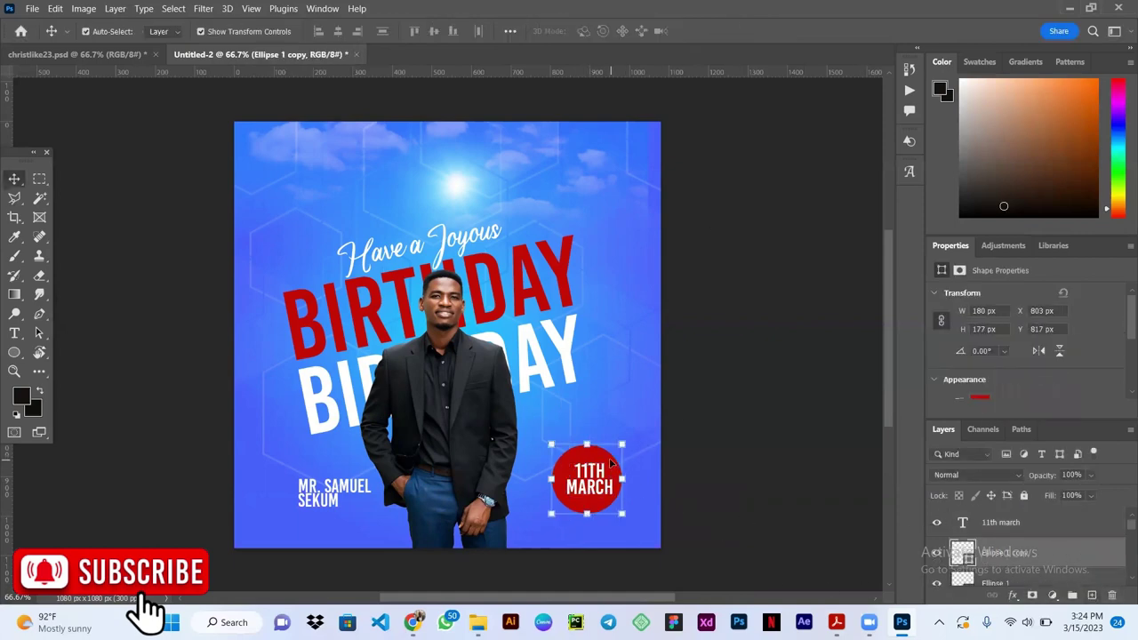
left_click_drag(611, 461, 613, 406)
left_click_drag(623, 460, 639, 475)
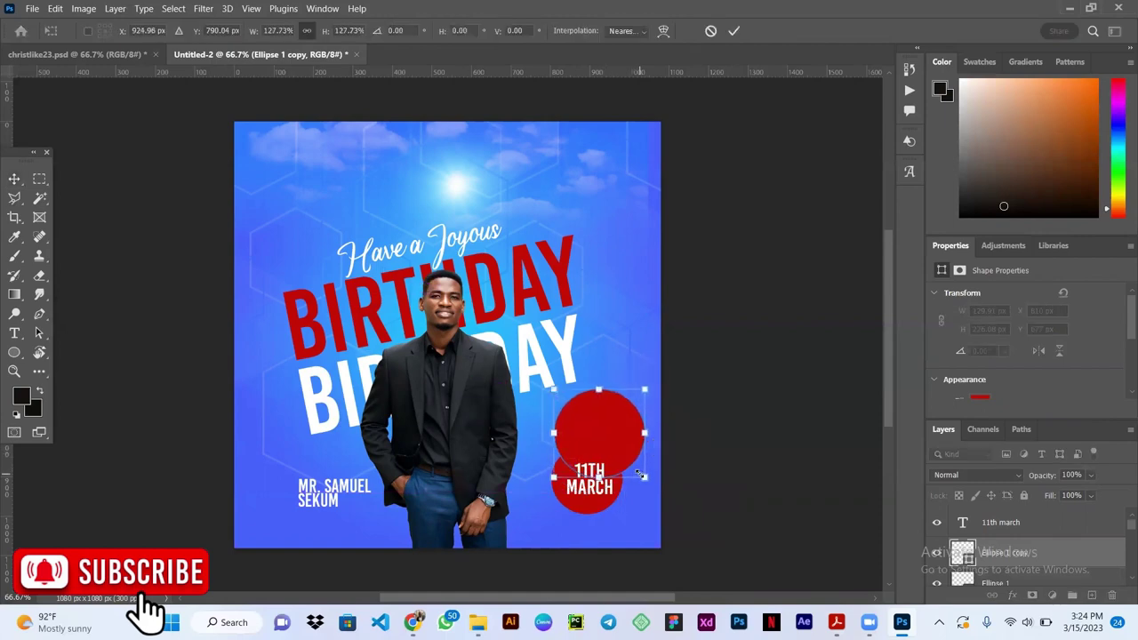
left_click(734, 31)
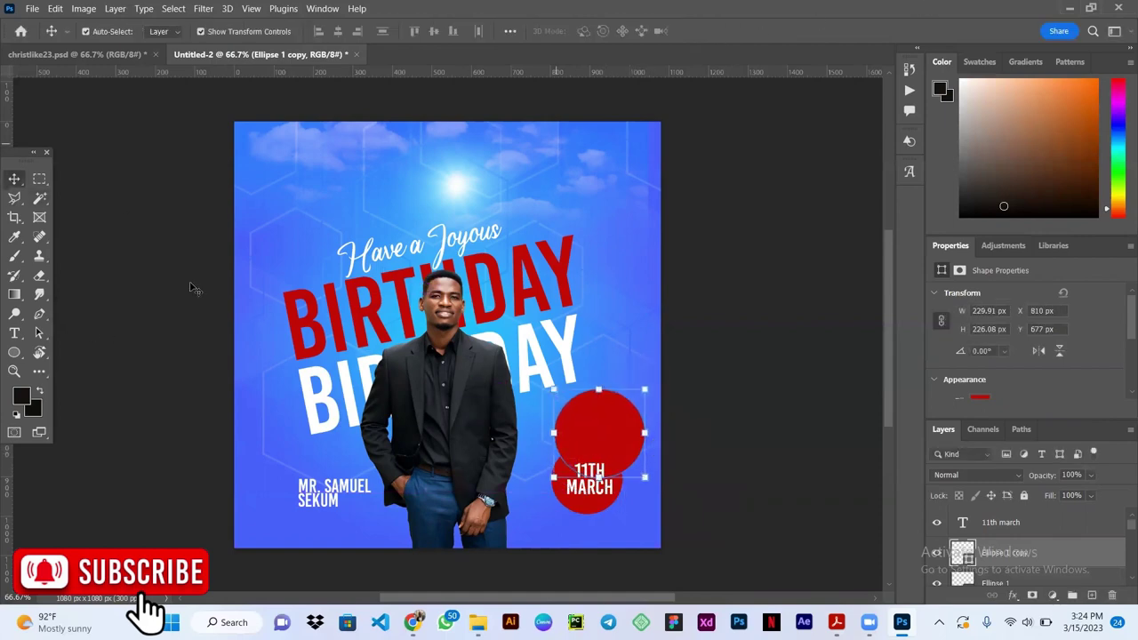
left_click(16, 353)
left_click(167, 32)
left_click(79, 59)
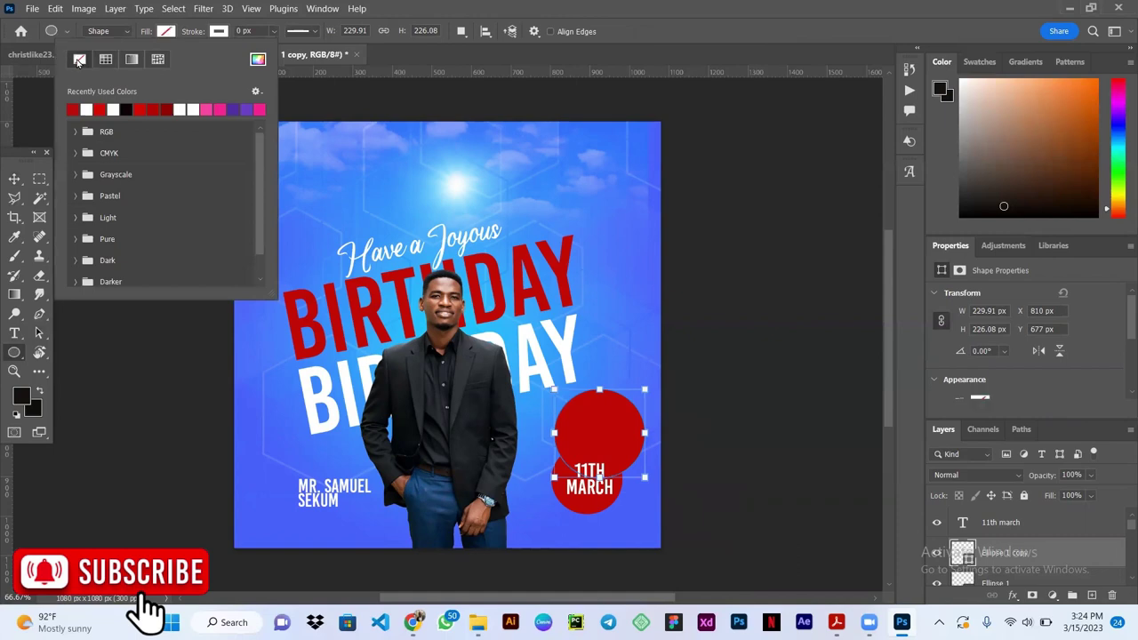
left_click(690, 539)
type("3")
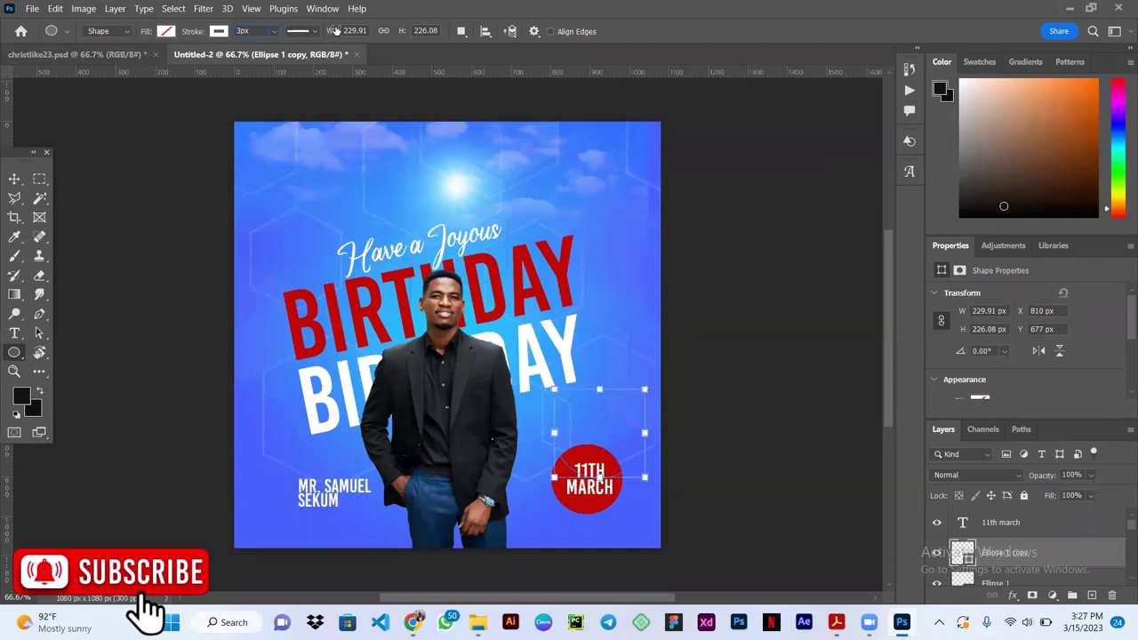
key("Return")
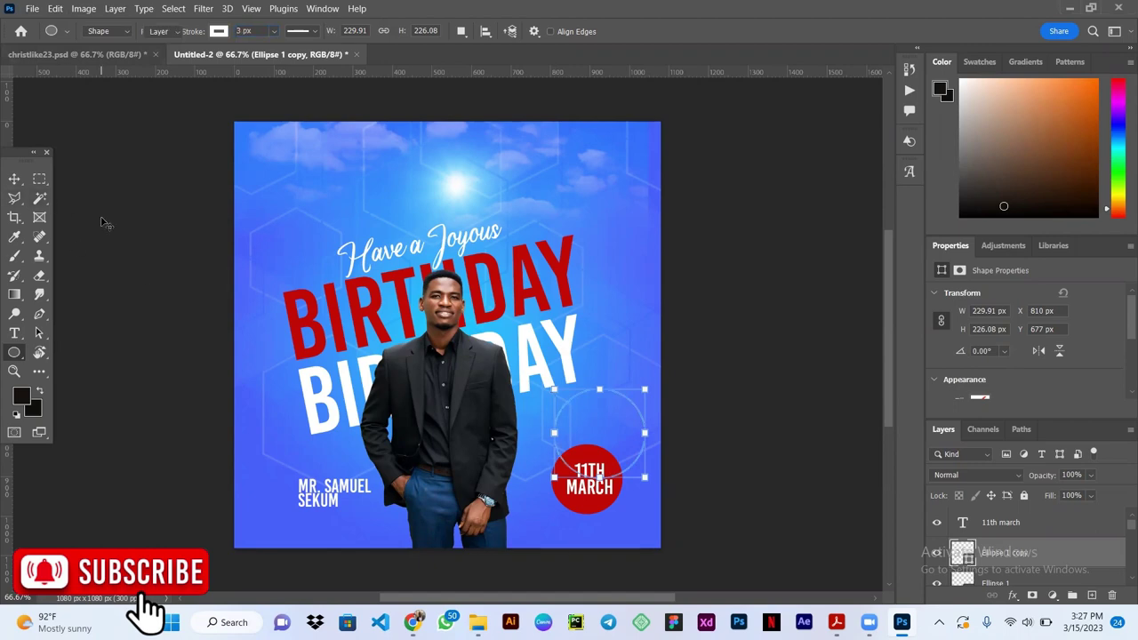
Step: Move the white outline ring down so it encircles the red date circle
key("v")
left_click(639, 409)
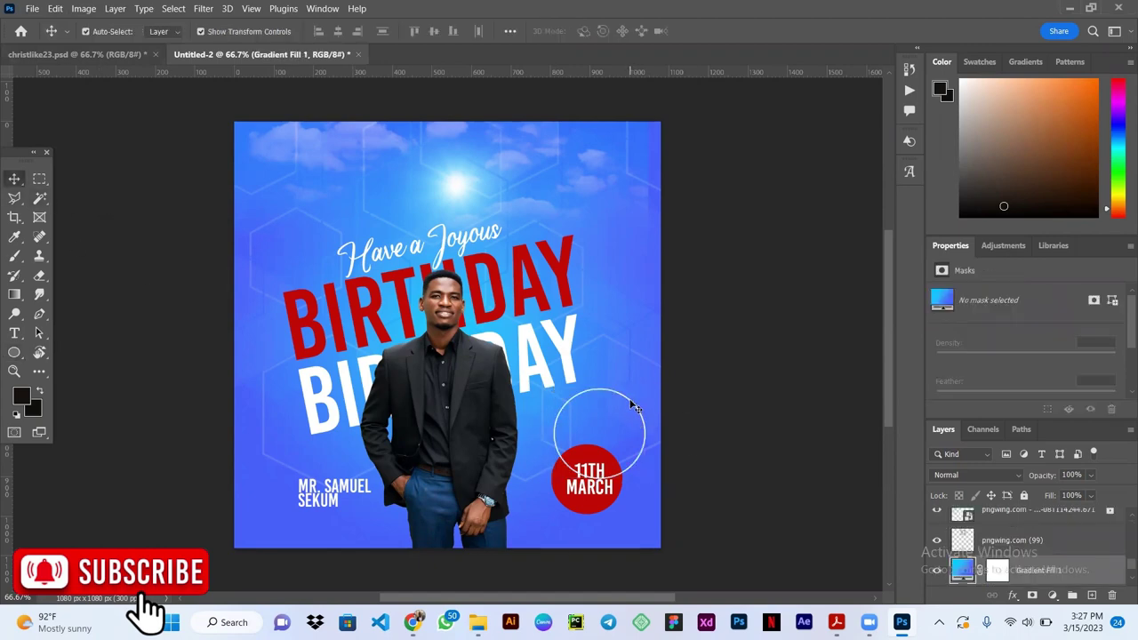
left_click(634, 405, "alt")
key("ctrl+t")
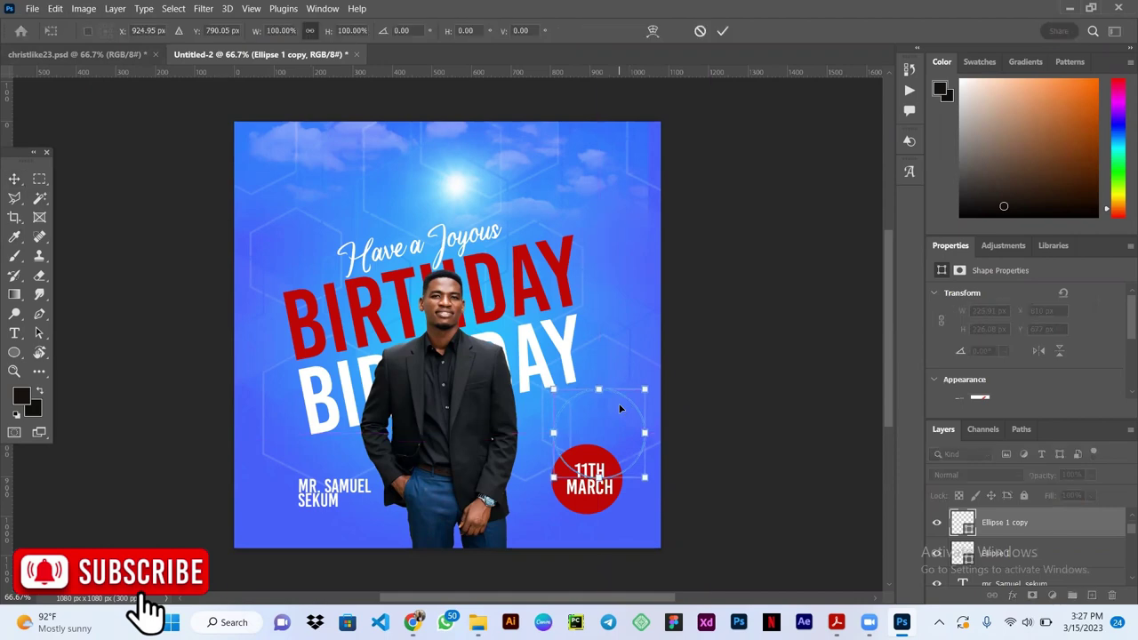
mouse_move(628, 402)
left_mouse_down()
mouse_move(614, 445)
mouse_move(631, 455)
mouse_move(599, 446)
mouse_move(628, 437)
mouse_move(571, 433)
mouse_move(630, 432)
left_mouse_up()
key("shift+Up")
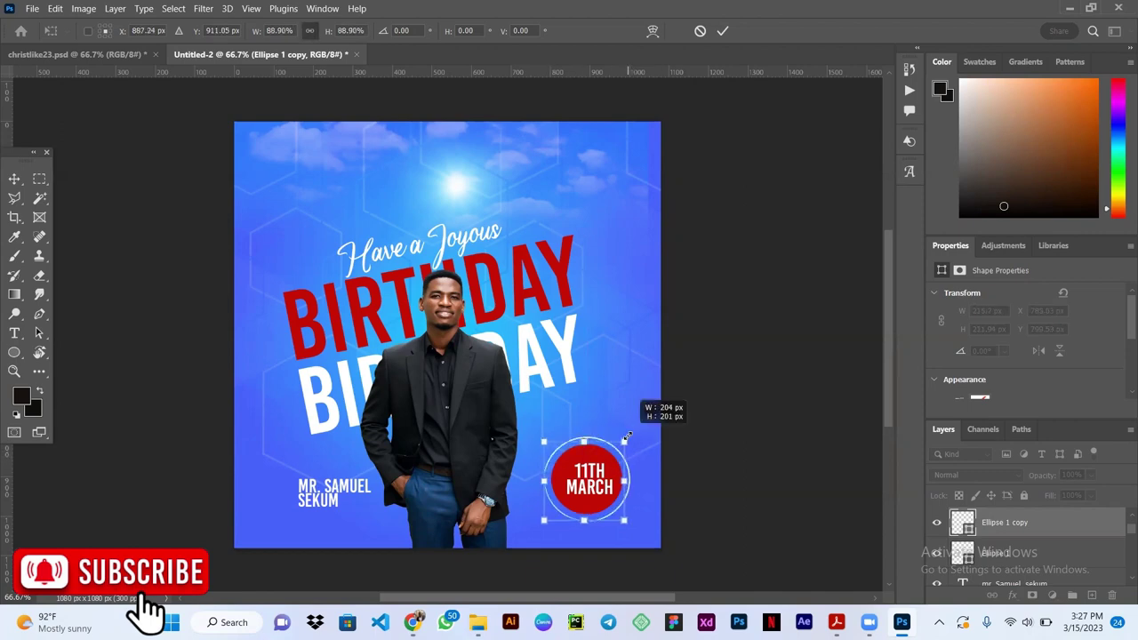
key("Return")
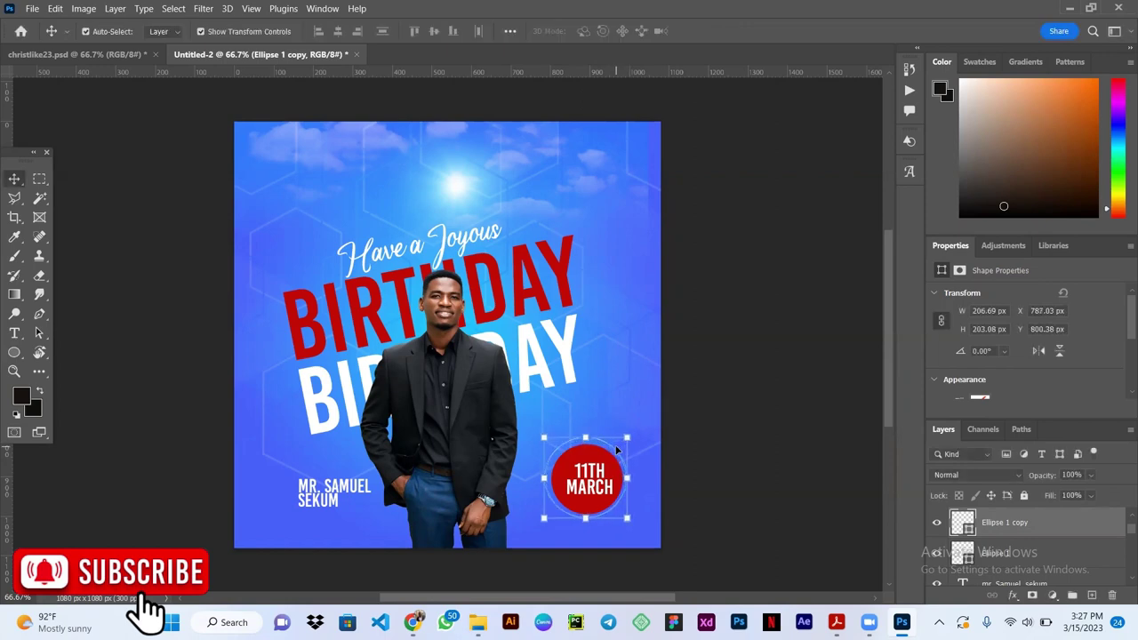
left_click(656, 314)
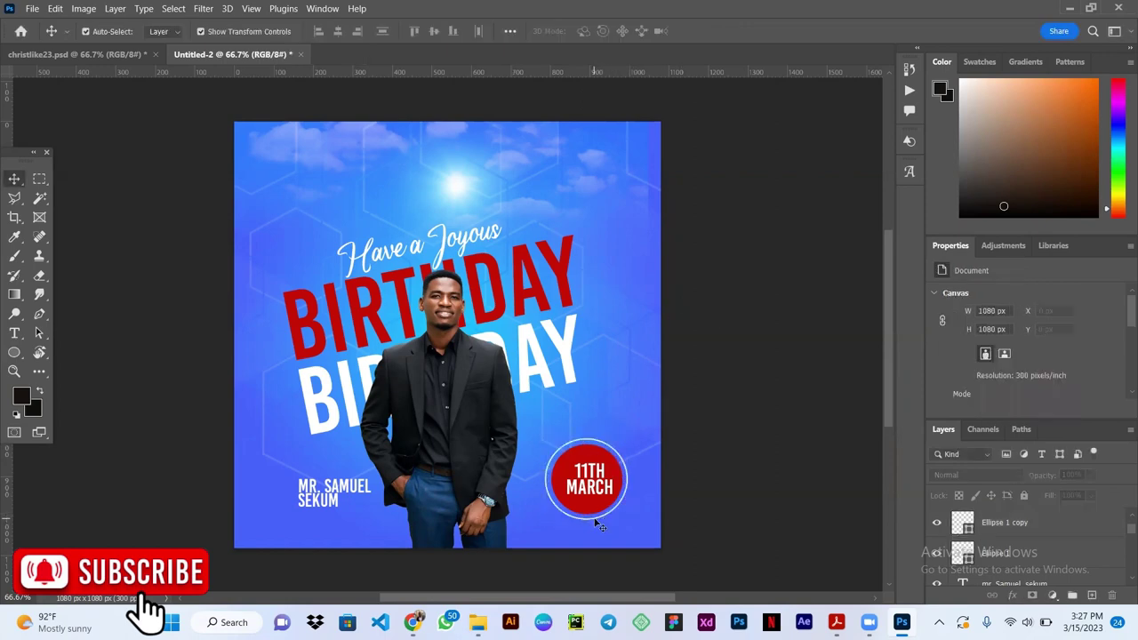
key("ctrl+Tab")
key("ctrl+Tab")
Step: Shrink the red circle to about 88% and the date text to about 82%
left_click(601, 515)
key("ctrl+t")
left_click_drag(626, 442, 614, 452)
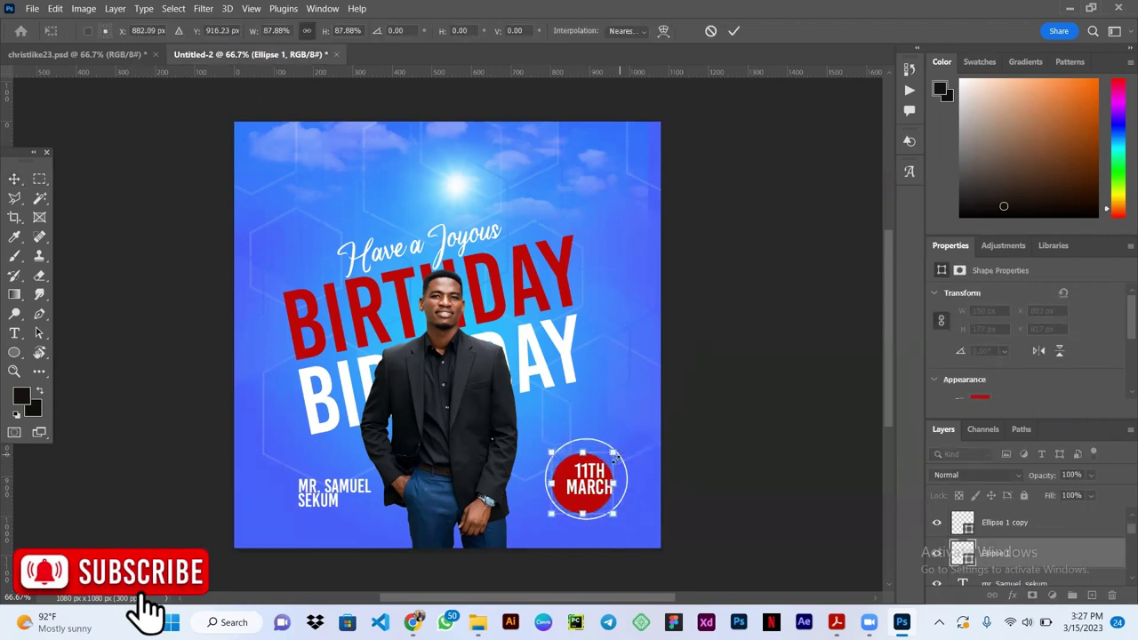
left_click(731, 32)
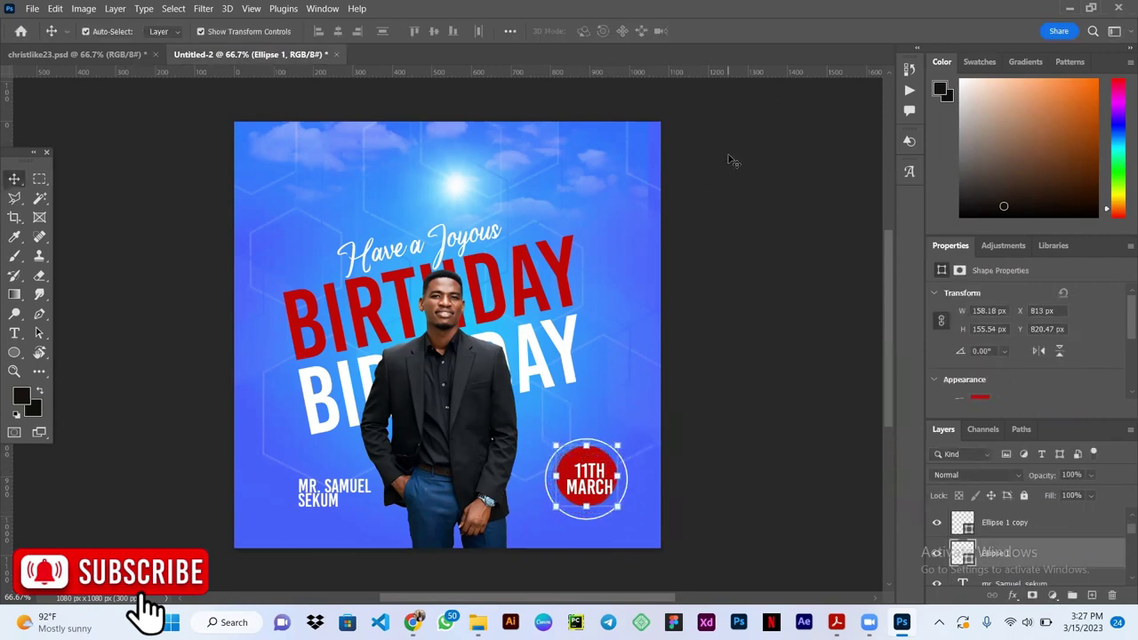
key("Down")
key("Down")
key("Down")
key("Down")
key("Down")
key("Down")
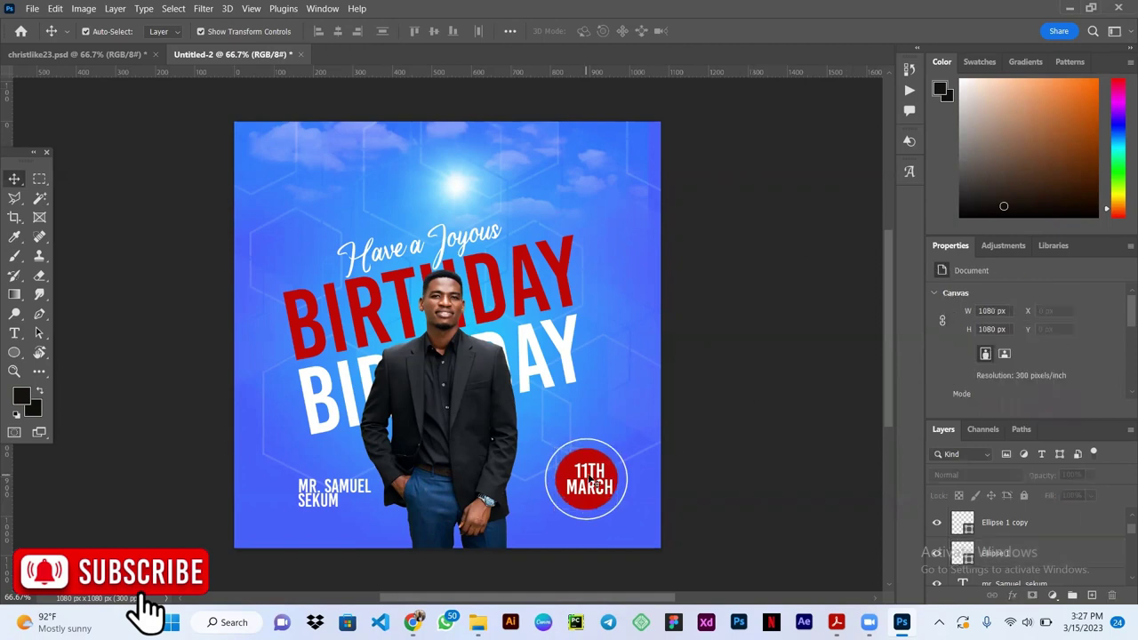
left_click(587, 480)
key("ctrl+t")
left_click_drag(613, 460, 605, 466)
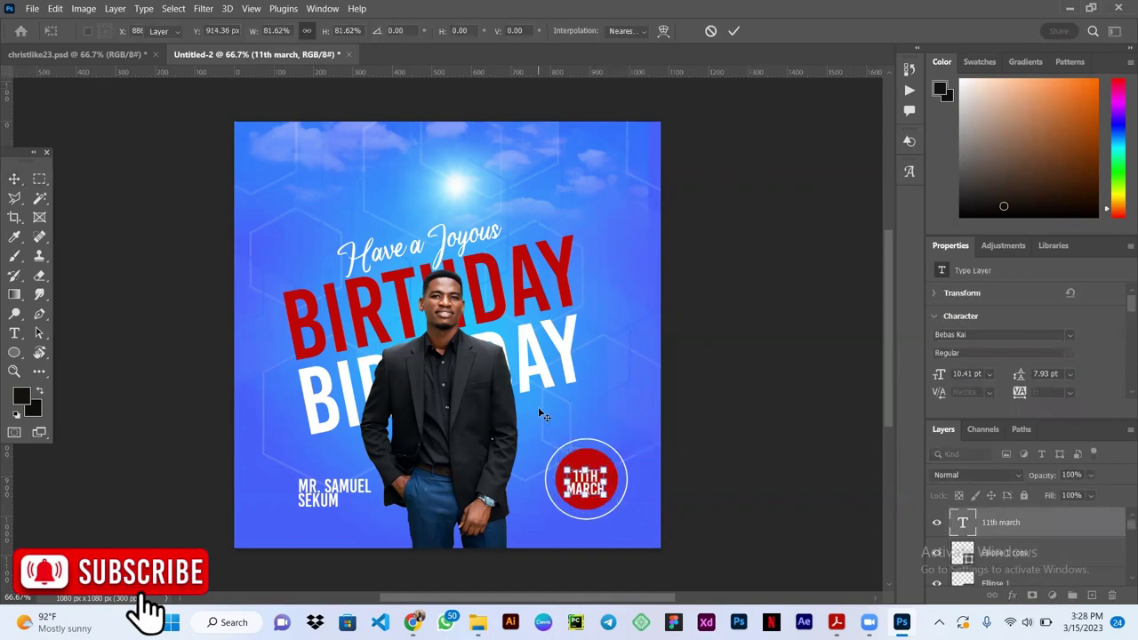
key("Return")
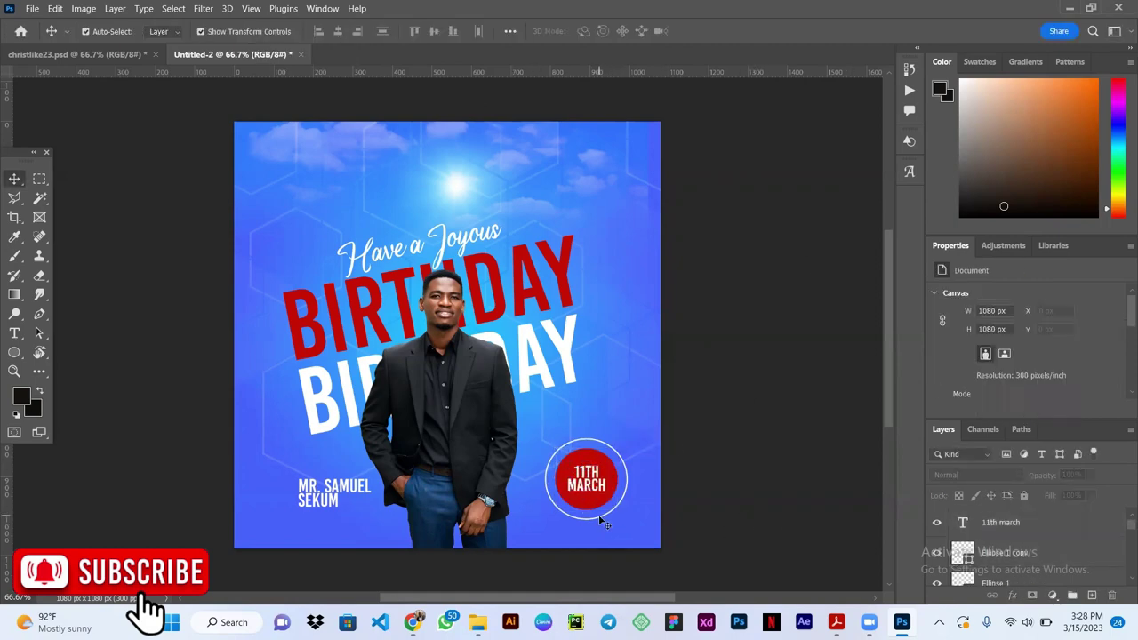
left_click(602, 519)
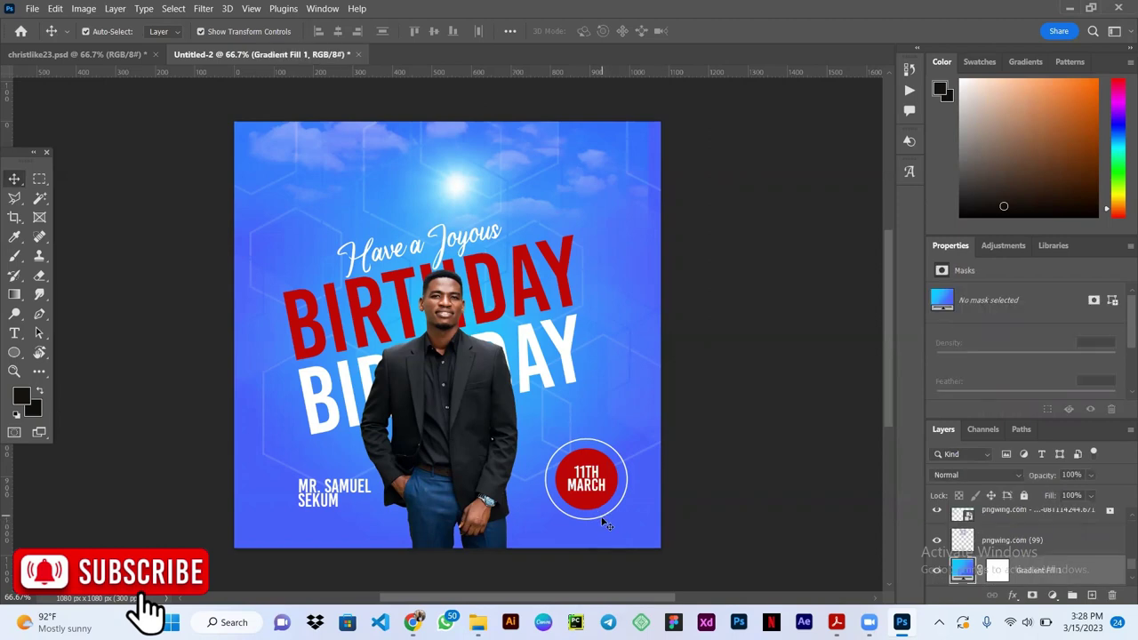
Step: Nudge the white ring with the arrow keys until it is centred on the smaller circle
left_click(603, 522)
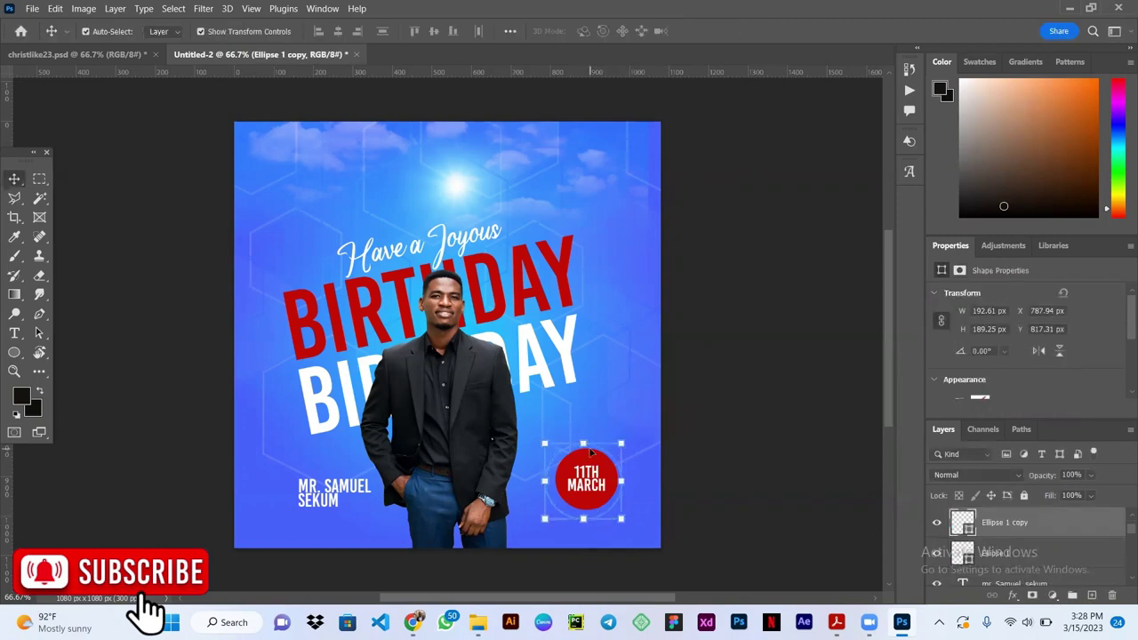
key("Up")
key("Up")
key("Up")
key("Right")
key("Right")
key("Right")
key("Down")
key("Down")
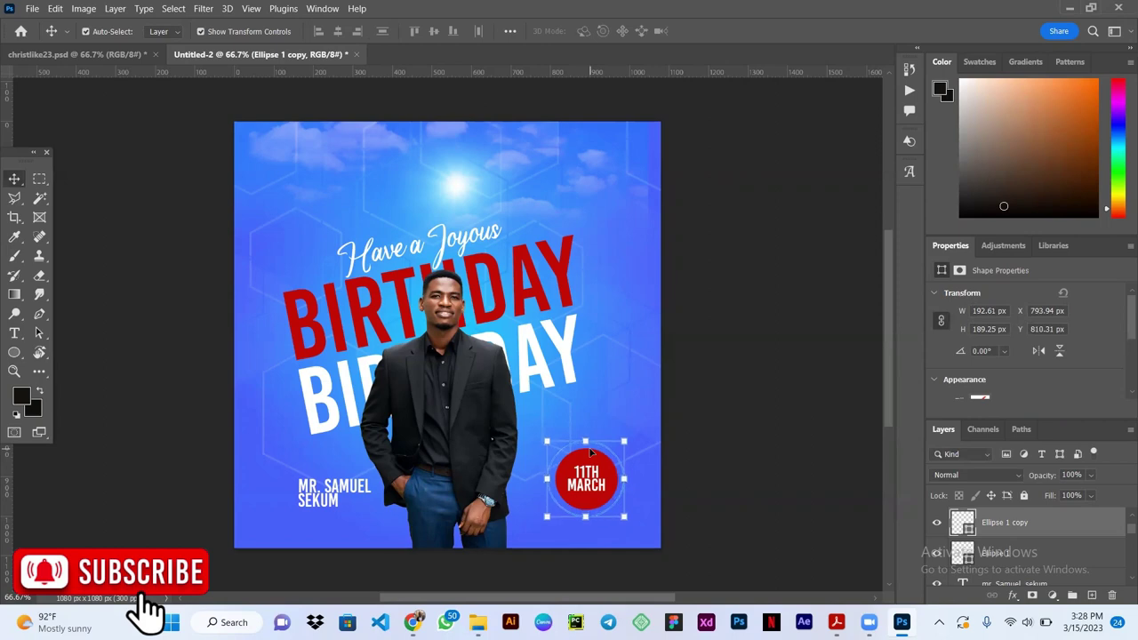
left_click(791, 358)
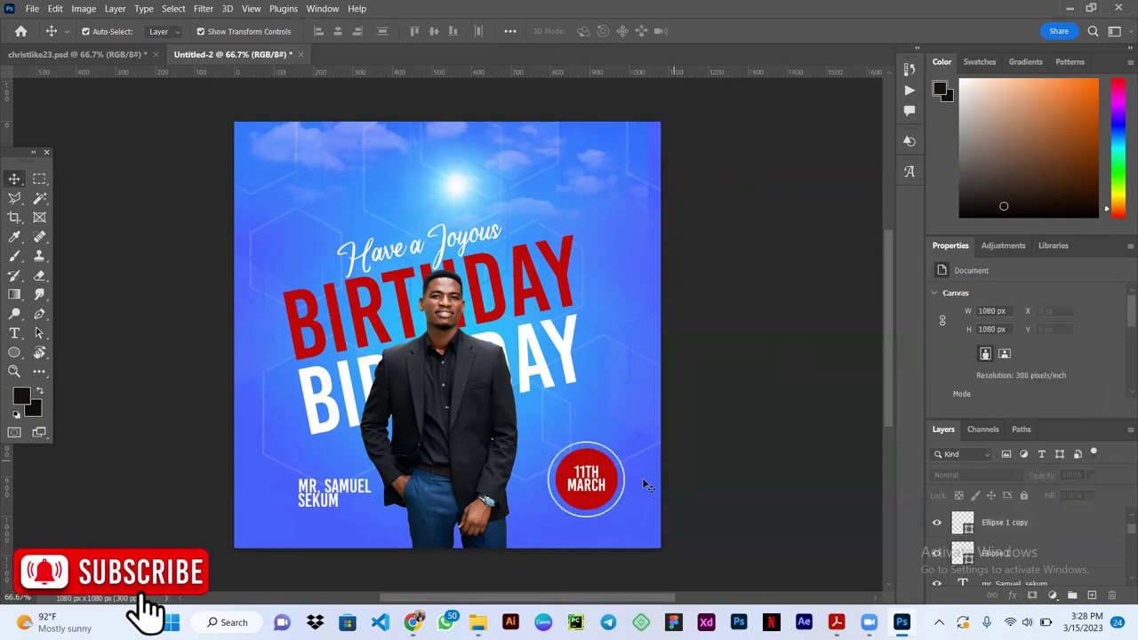
left_click(583, 520)
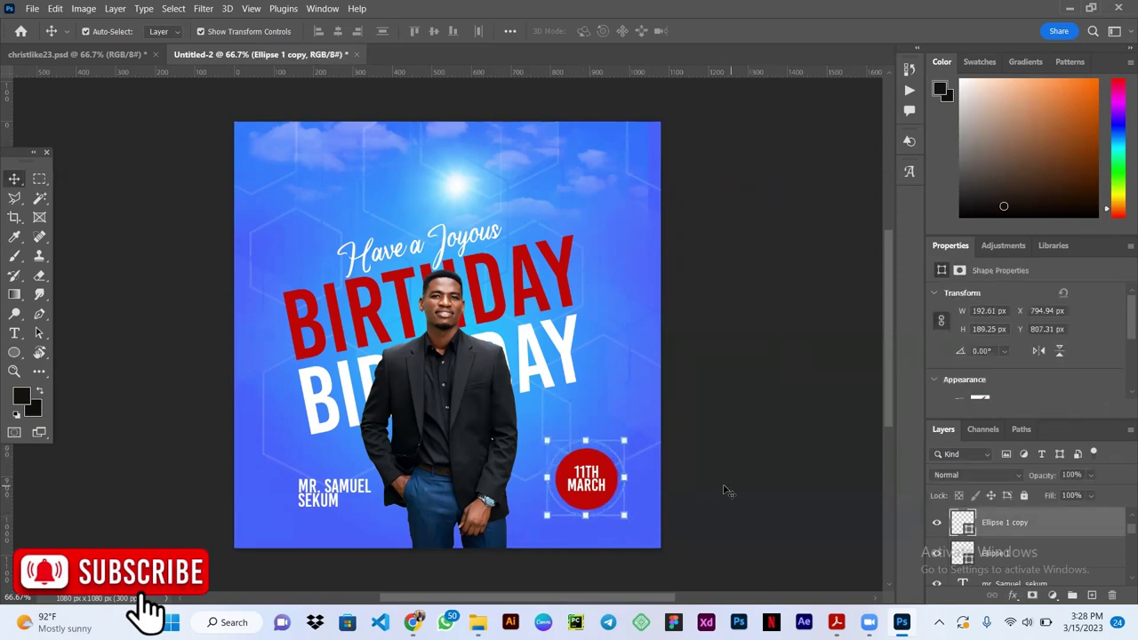
left_click(763, 378)
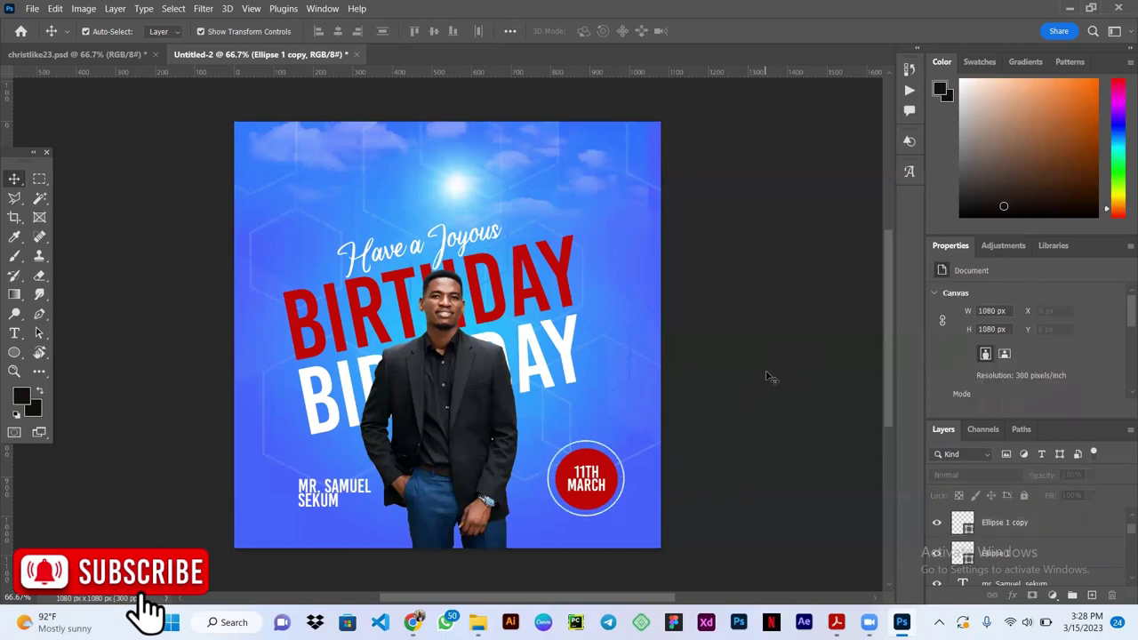
left_click(600, 518)
key("Right")
key("Right")
left_click(702, 383)
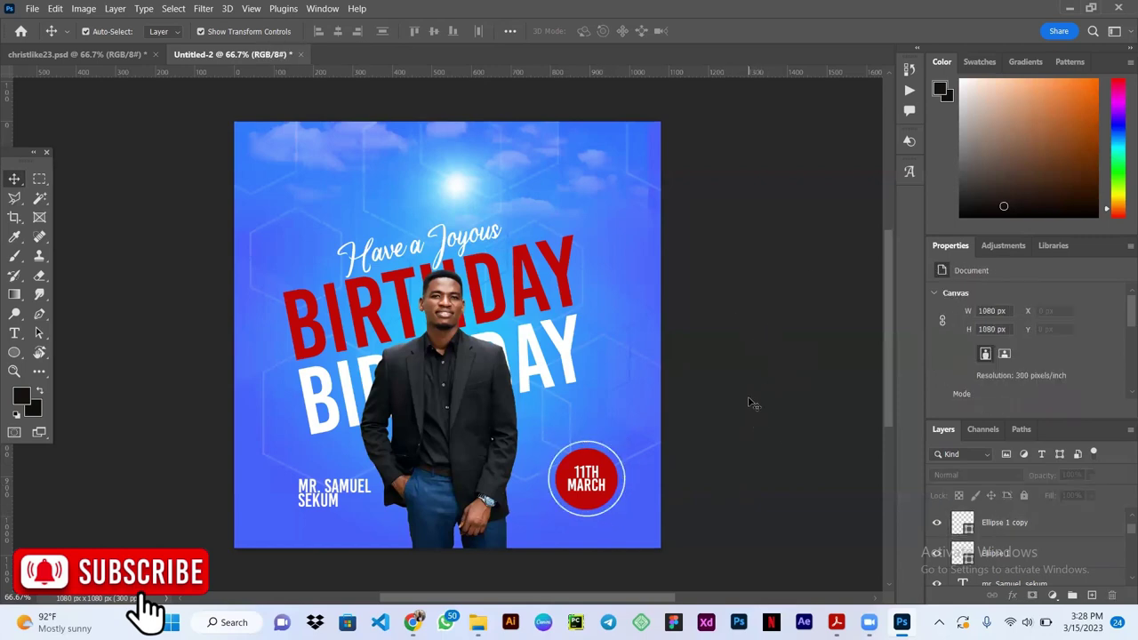
left_click(79, 54)
Step: Place the confetti image pngwing.com (98) on the flyer, scaled to cover it
left_click(233, 54)
left_click(560, 543)
mouse_move(312, 302)
left_mouse_down()
mouse_move(546, 518)
mouse_move(444, 267)
left_mouse_up()
left_click_drag(446, 125, 446, 120)
left_click_drag(447, 476, 447, 561)
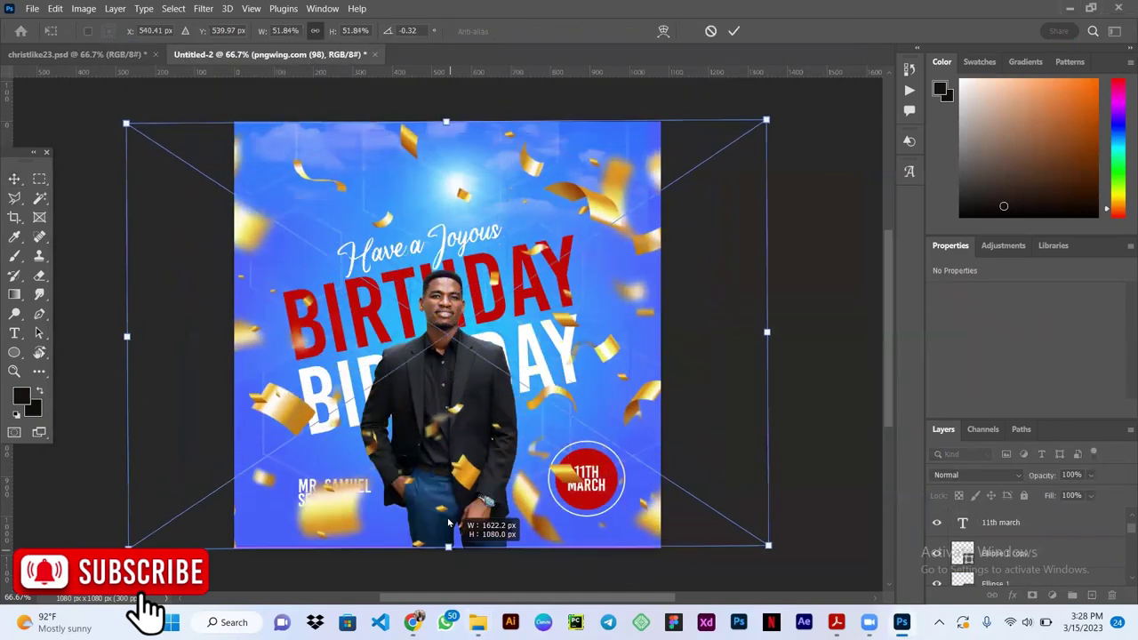
left_click(734, 31)
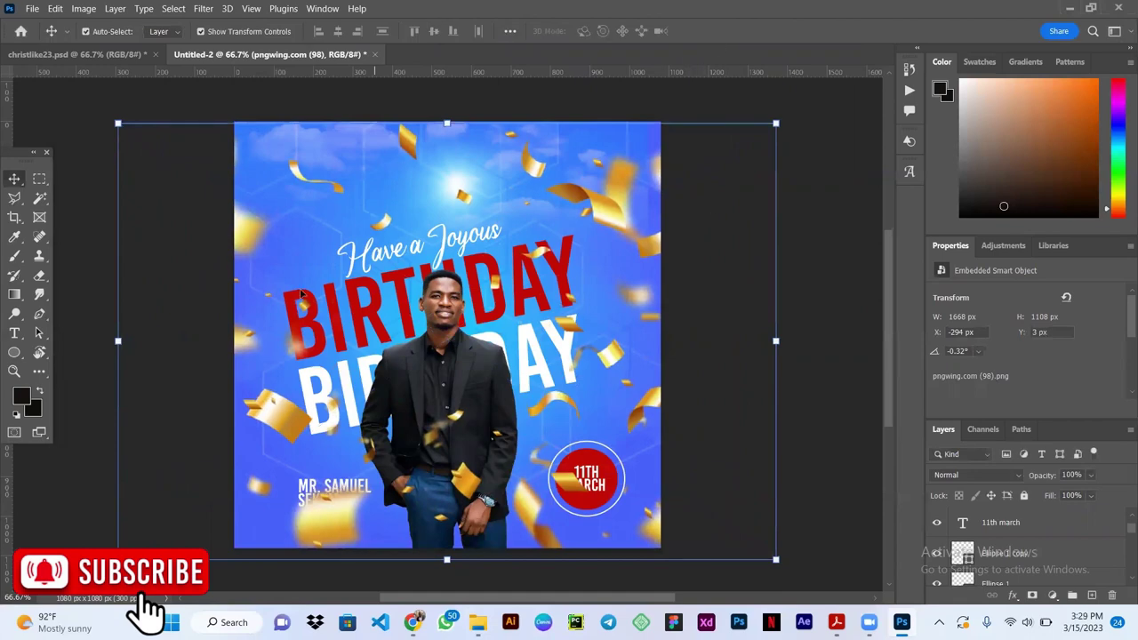
Step: Rasterize the confetti layer and erase the gold confetti at the top right
left_click(40, 276)
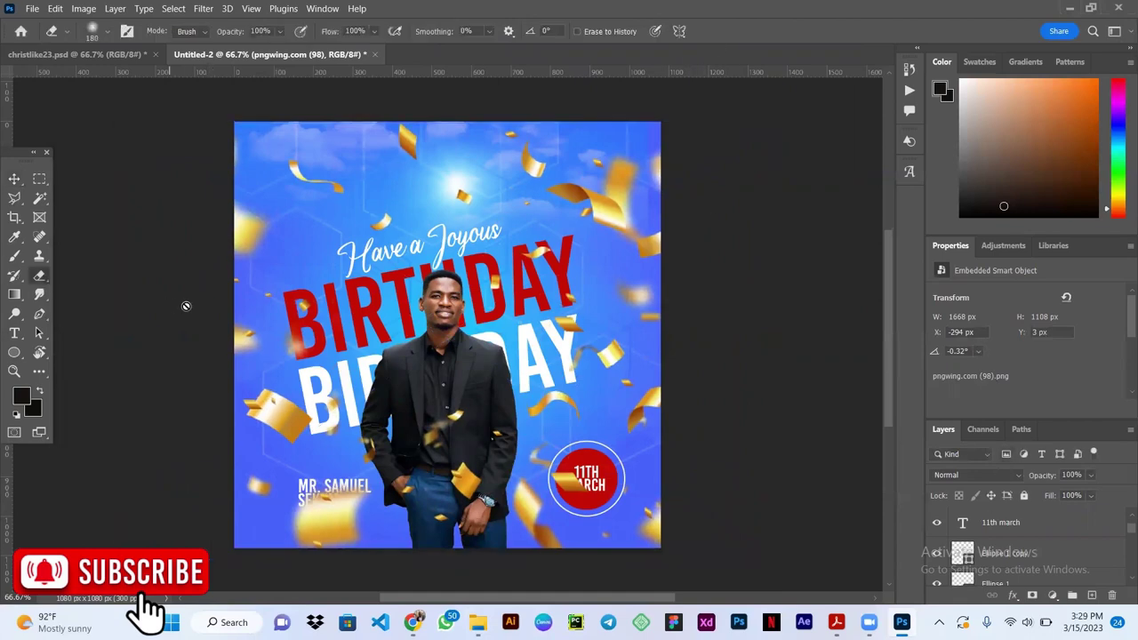
left_click(594, 215)
left_click(520, 242)
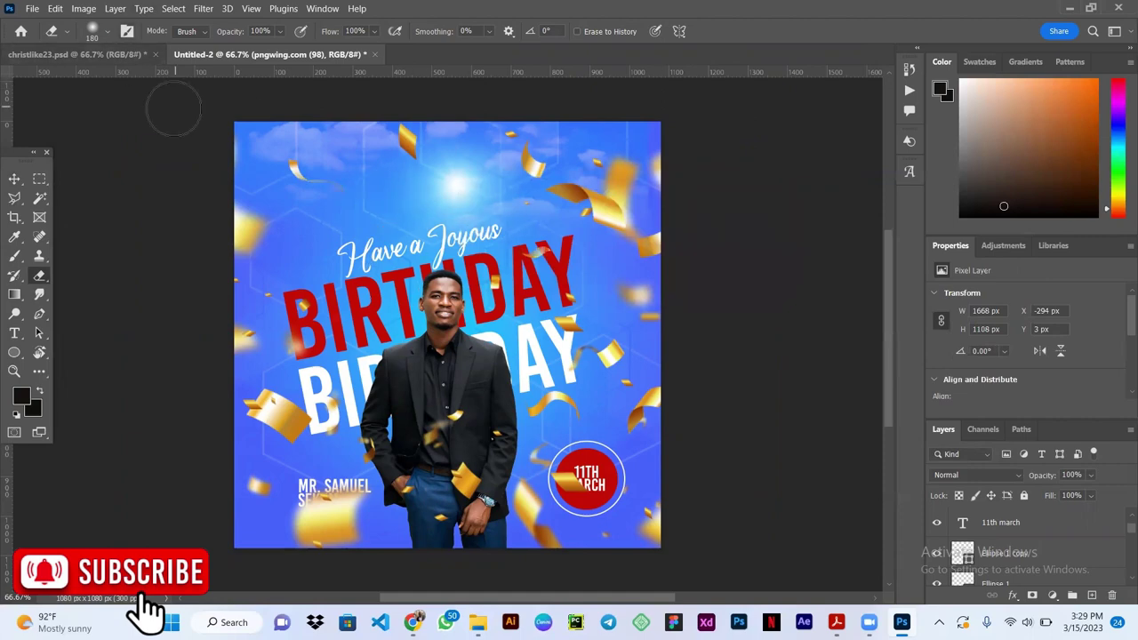
left_click(147, 54)
left_click(267, 57)
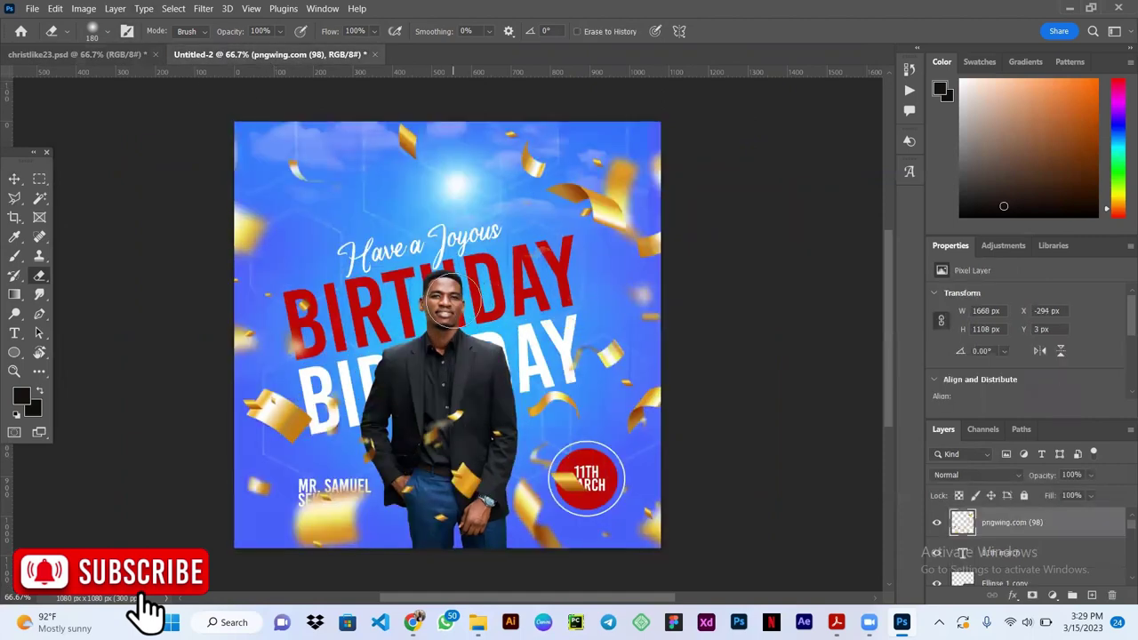
left_click_drag(378, 388, 356, 297)
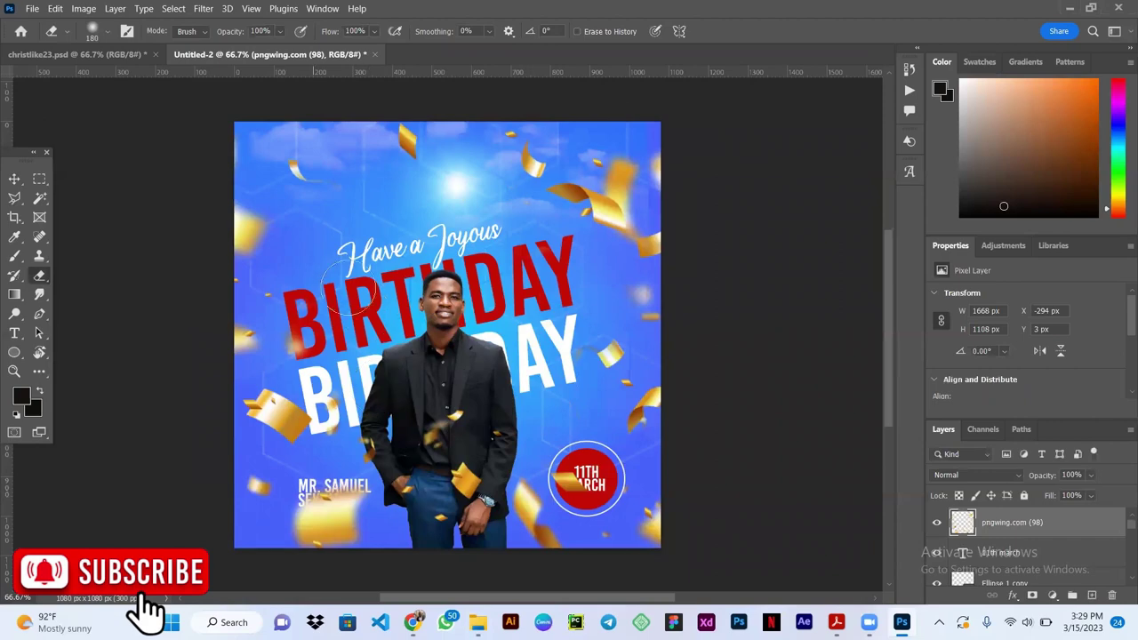
mouse_move(643, 152)
left_mouse_down()
mouse_move(598, 406)
mouse_move(474, 416)
left_mouse_up()
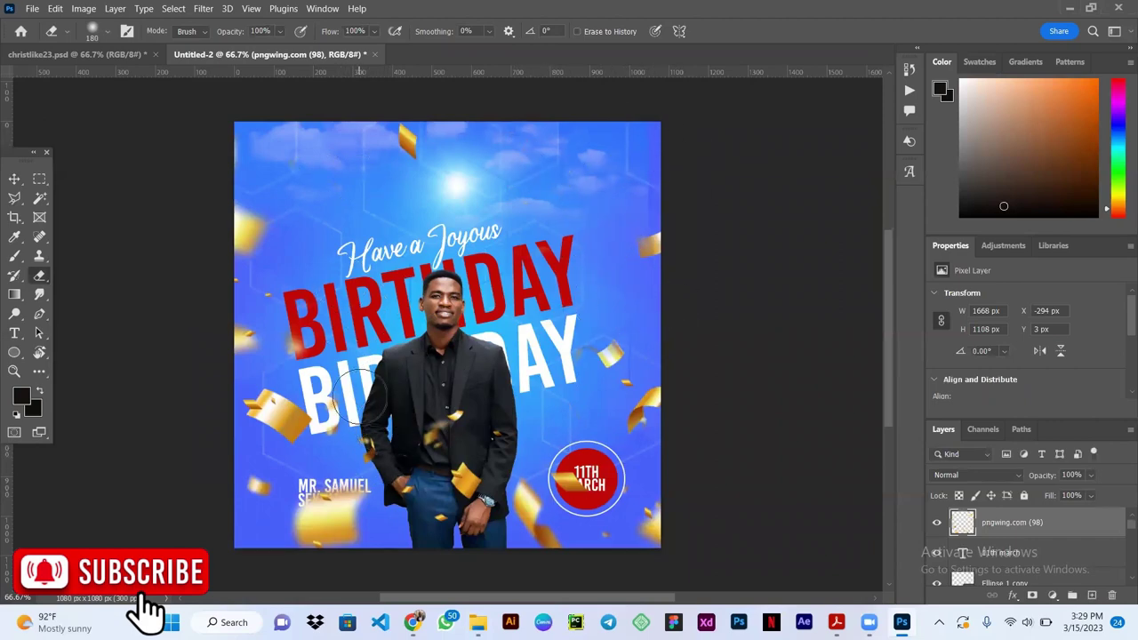
Step: Shift the confetti layer, then erase confetti beside AY and over the man's legs
left_click(14, 179)
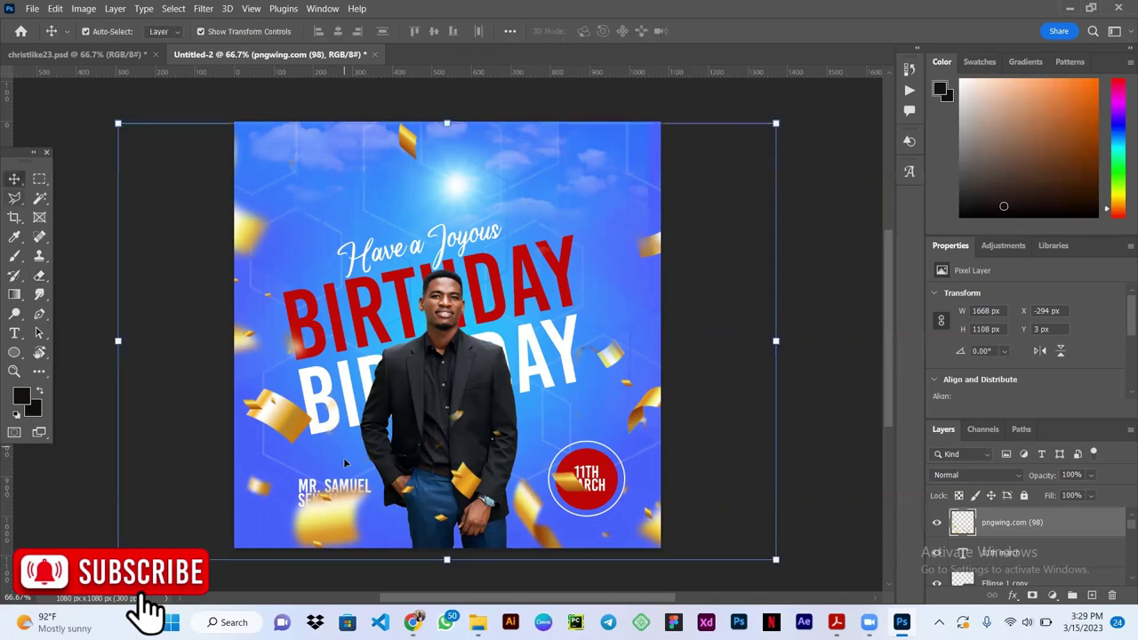
mouse_move(284, 407)
left_mouse_down()
mouse_move(304, 474)
mouse_move(230, 490)
left_mouse_up()
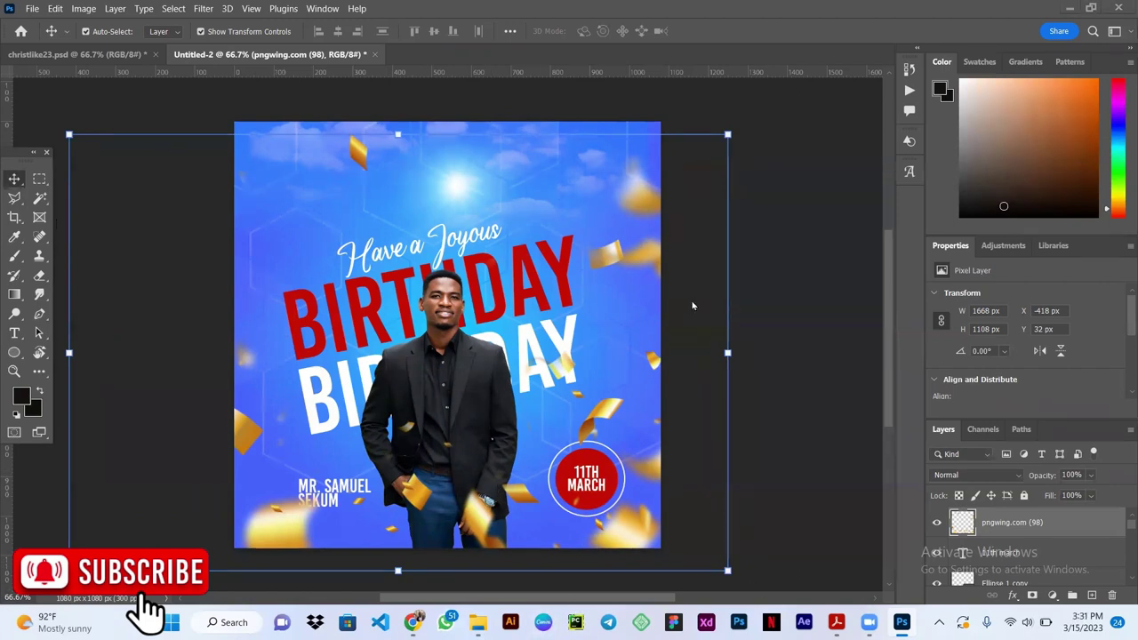
left_click(38, 274)
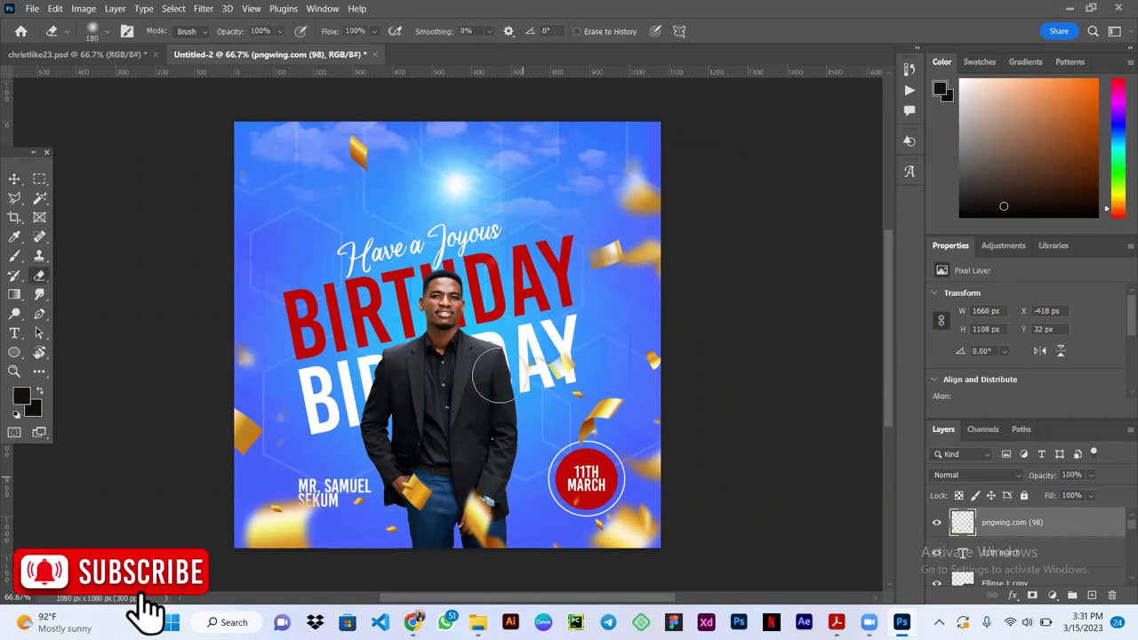
mouse_move(494, 378)
left_mouse_down()
mouse_move(489, 178)
mouse_move(520, 185)
left_mouse_up()
left_click_drag(613, 398, 539, 374)
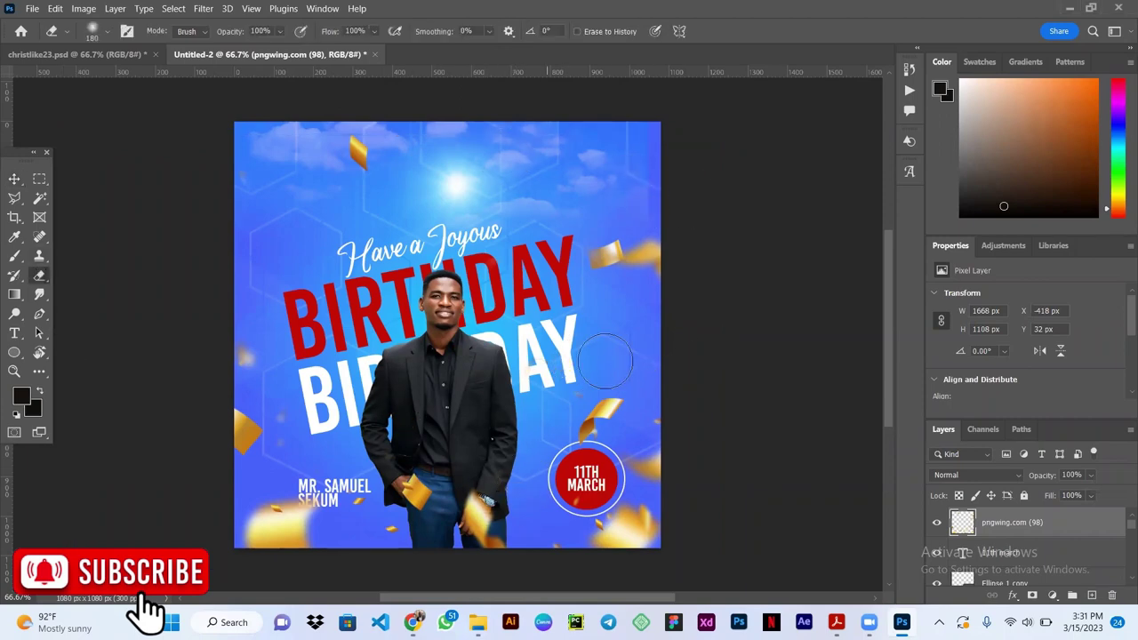
left_click_drag(496, 412, 482, 525)
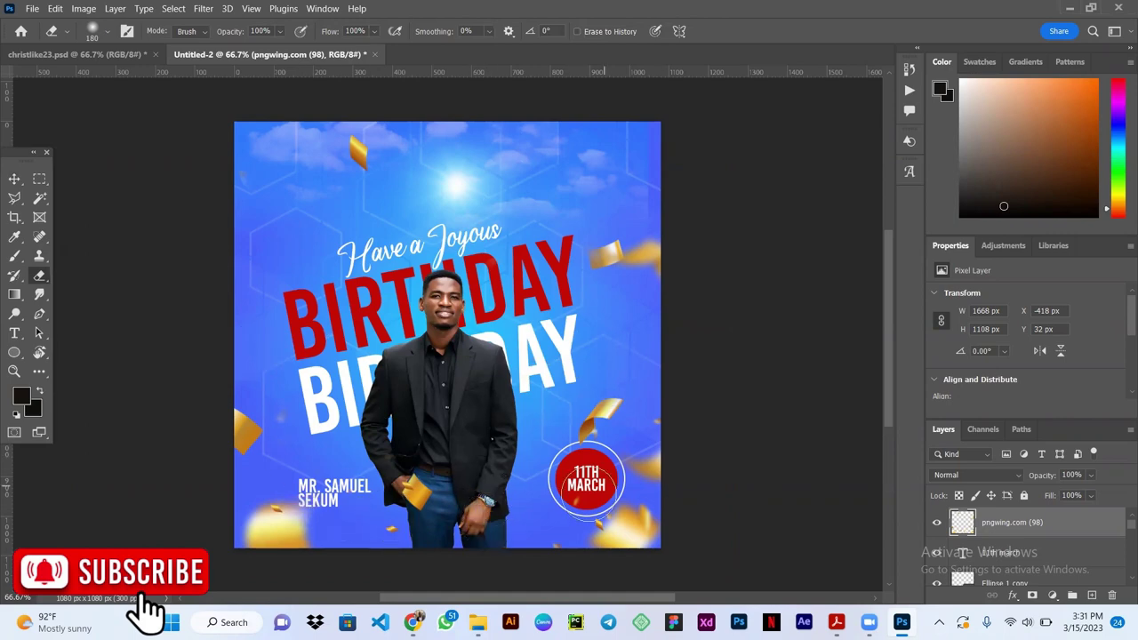
Step: Place a second pngwing confetti image, enlarged across the top of the flyer
key("v")
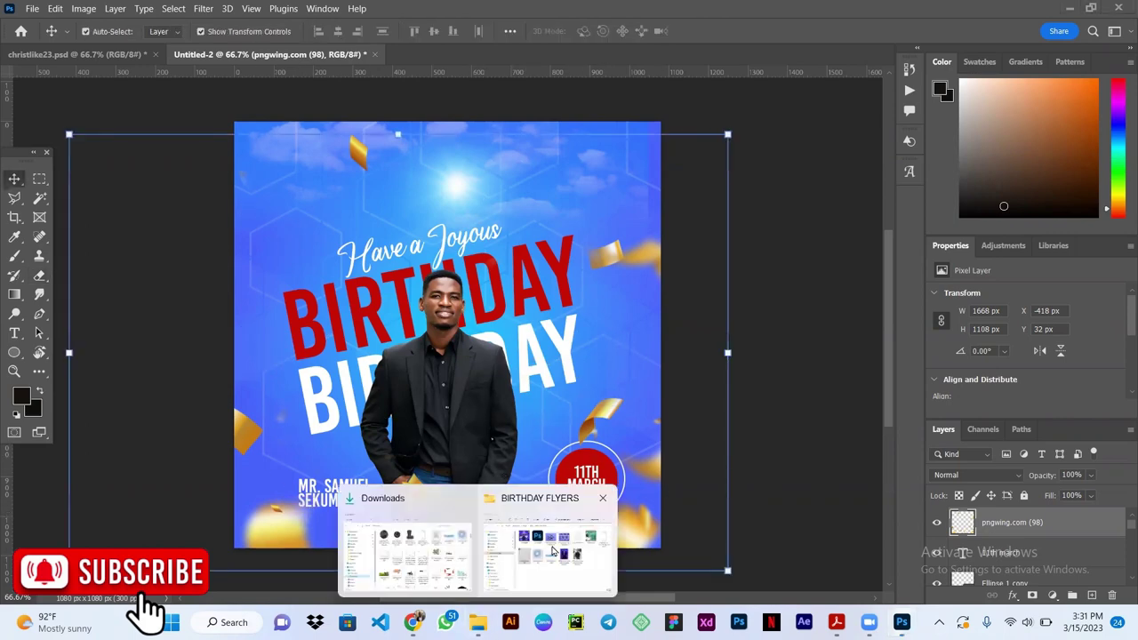
left_click(556, 551)
mouse_move(313, 288)
left_mouse_down()
mouse_move(495, 382)
mouse_move(544, 149)
left_mouse_up()
key("Return")
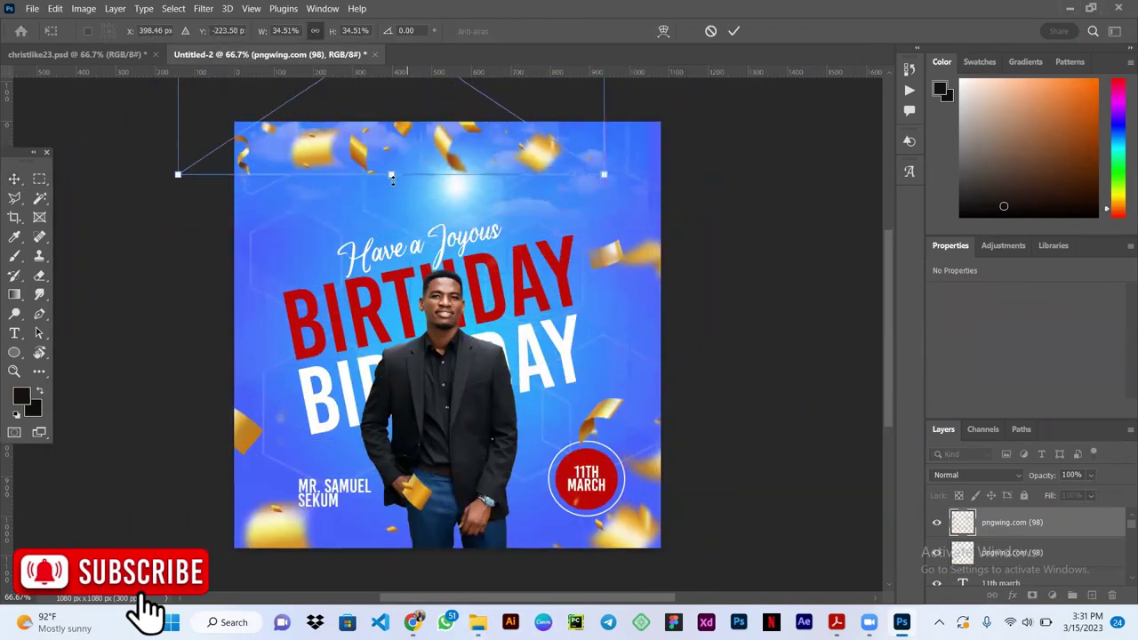
mouse_move(545, 149)
left_mouse_down()
mouse_move(511, 171)
mouse_move(522, 182)
left_mouse_up()
left_click(734, 31)
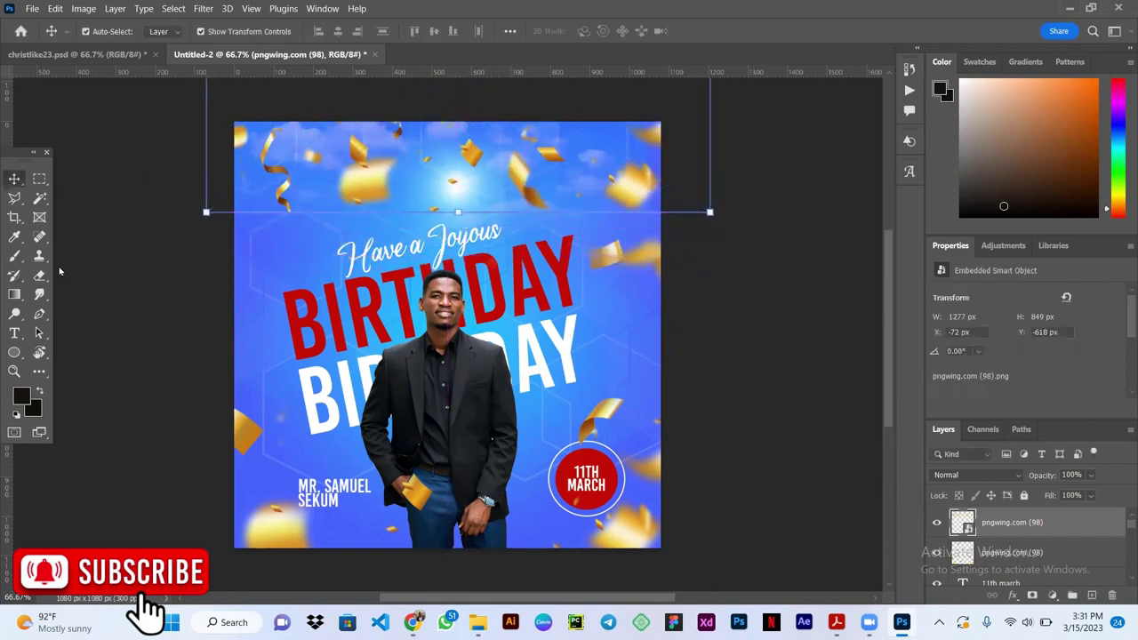
Step: Rasterize the new confetti layer and erase a few pieces near the top, including a large gold one
left_click(39, 276)
left_click(534, 169)
left_click(536, 243)
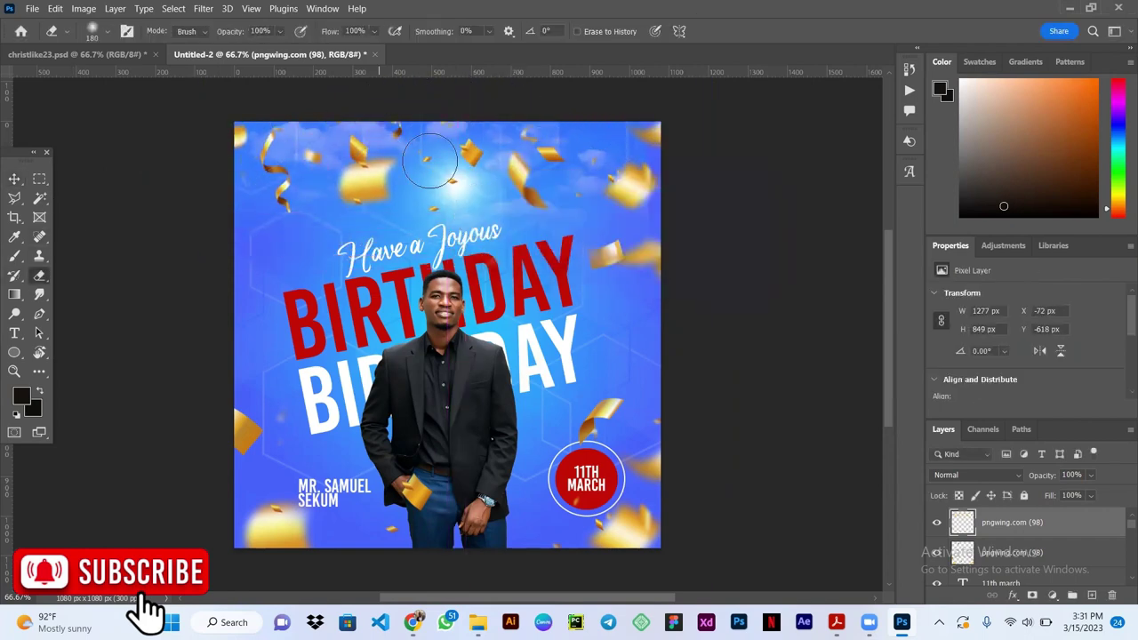
left_click_drag(633, 124, 656, 138)
left_click_drag(507, 183, 556, 159)
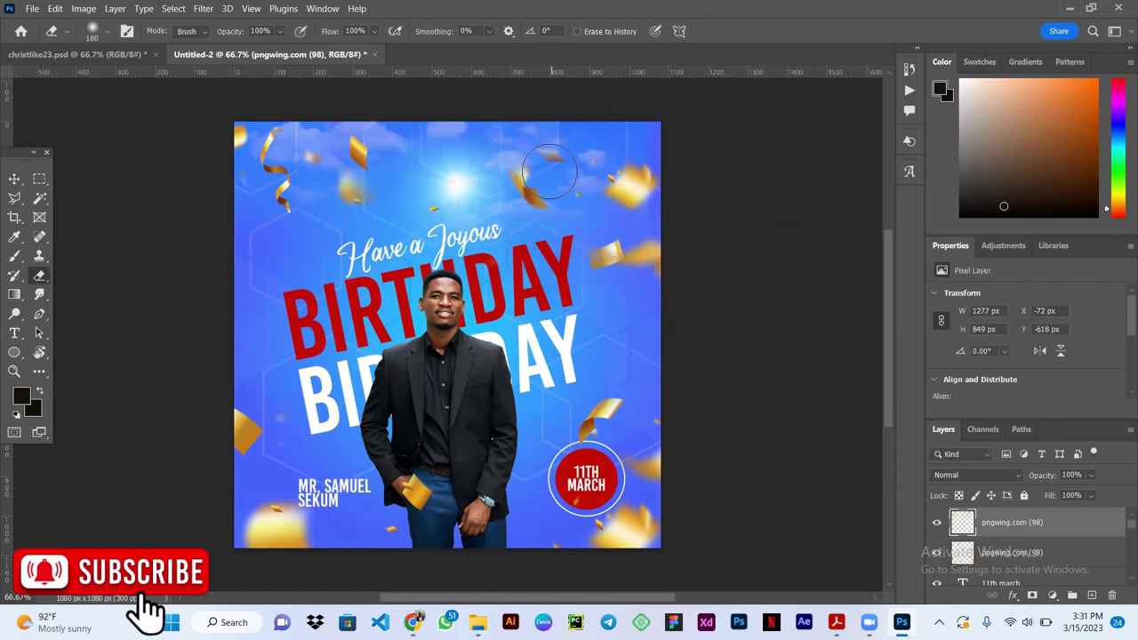
key("ctrl+z")
key("ctrl+z")
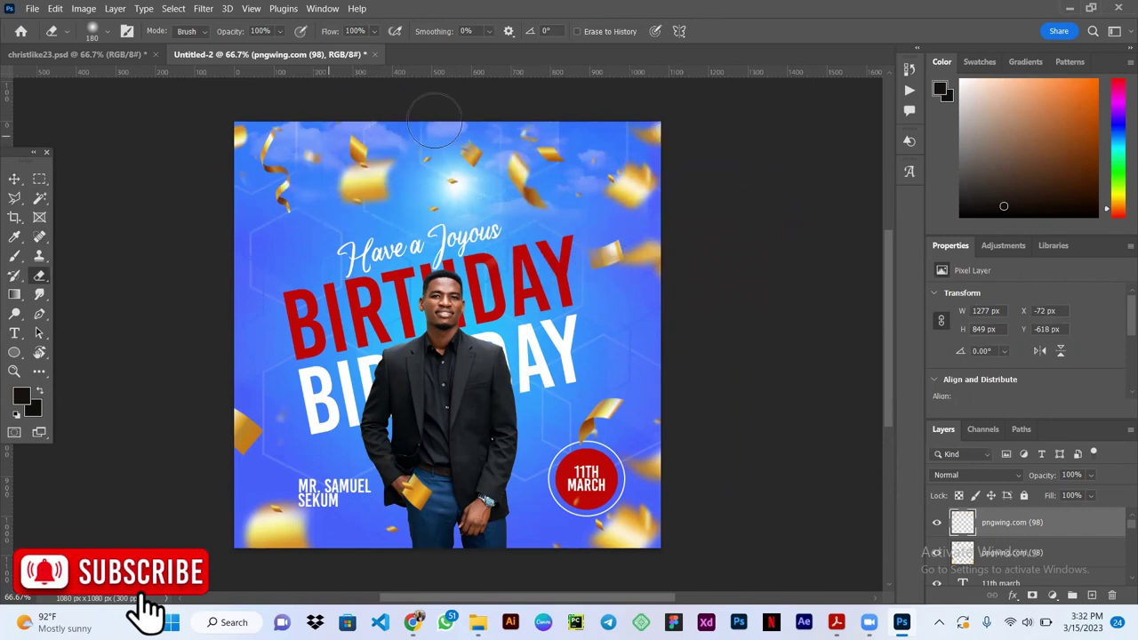
left_click_drag(350, 171, 365, 164)
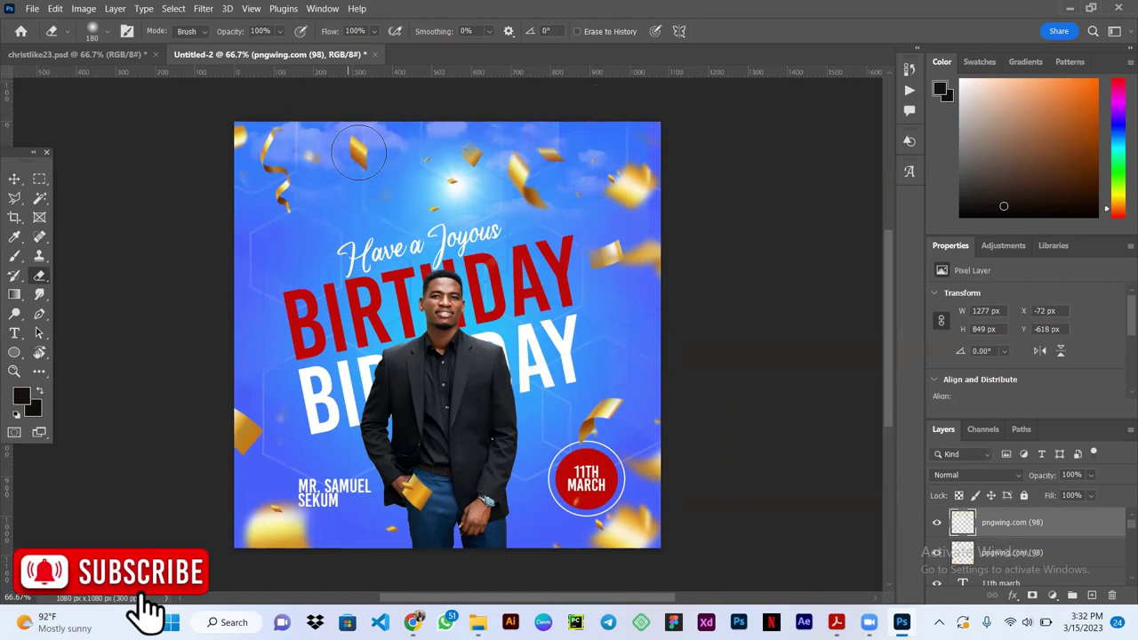
Step: Shift the top confetti layer up and to the left
key("v")
left_click_drag(537, 209, 516, 162)
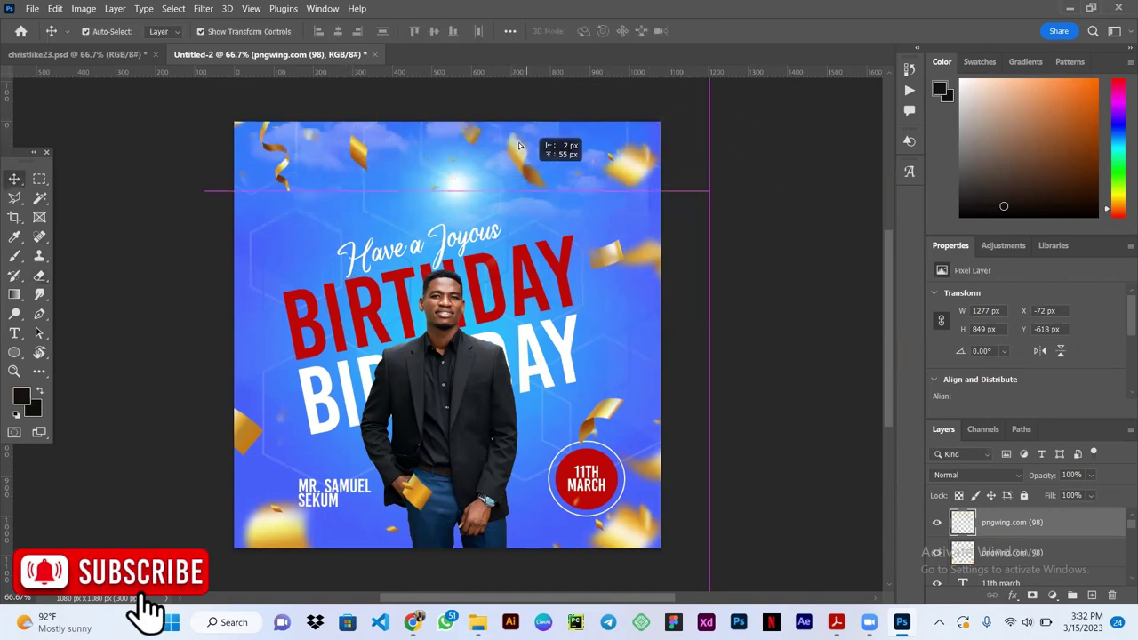
left_click(703, 377)
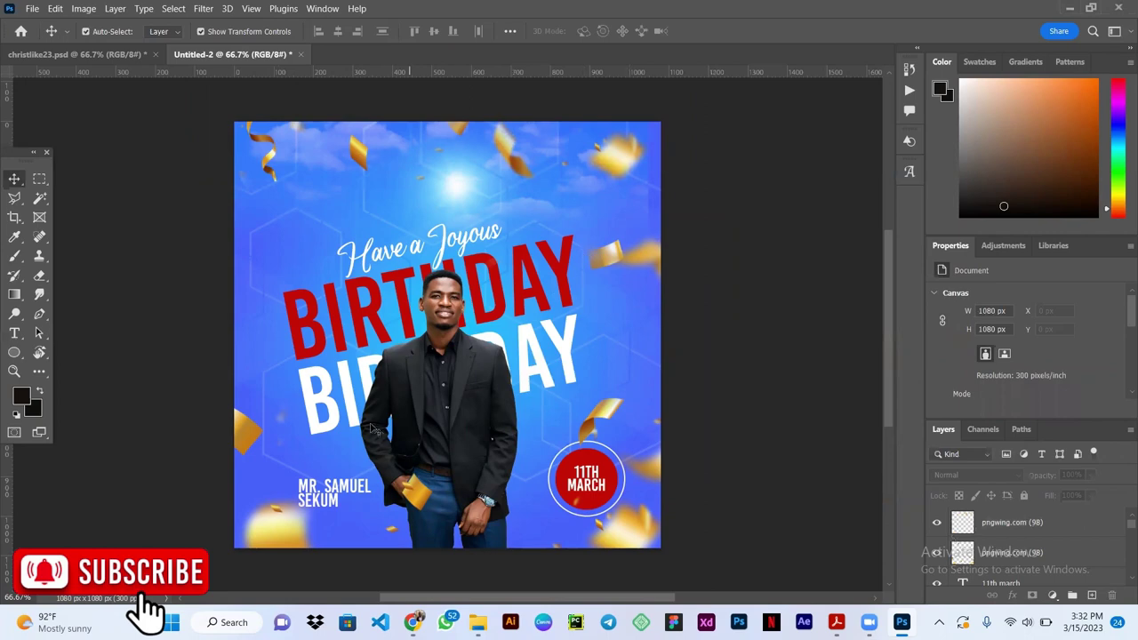
Step: Compare christlike23.psd with Untitled-2, ending on Untitled-2 with the white BIRTHDAY layer selected
left_click(122, 56)
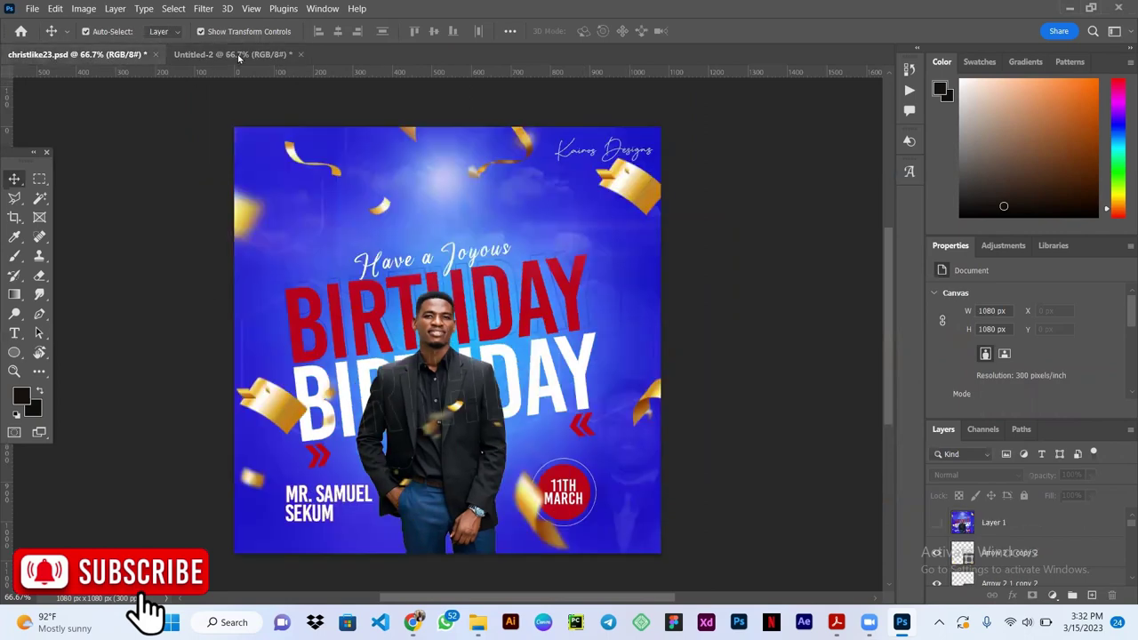
left_click(239, 56)
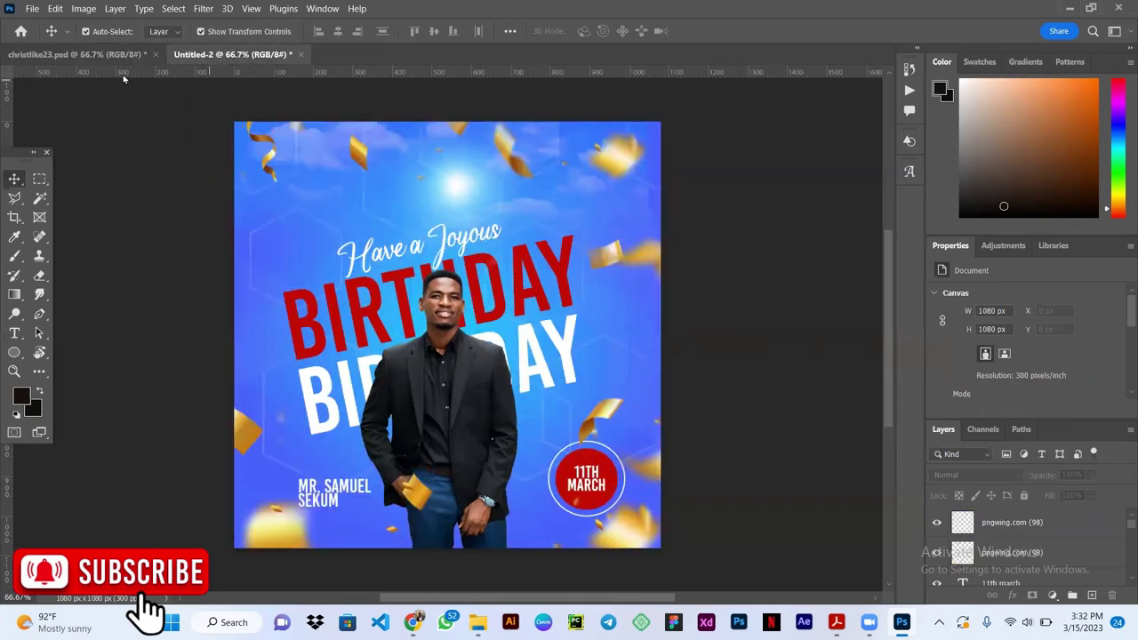
left_click(122, 56)
left_click(238, 55)
left_click(121, 55)
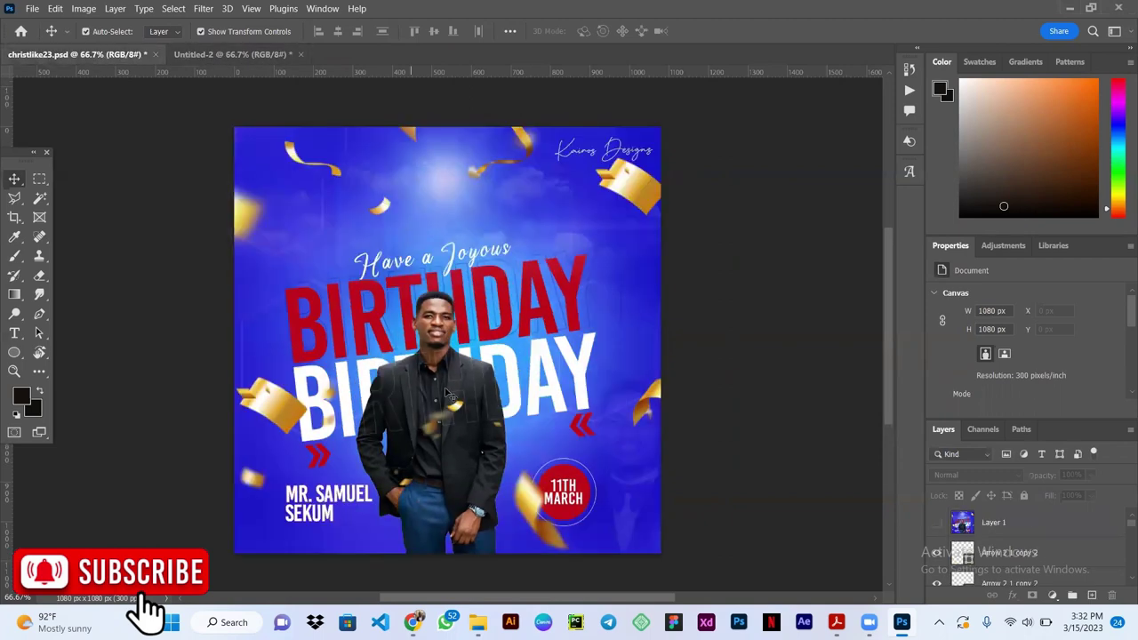
left_click(238, 55)
left_click(569, 371)
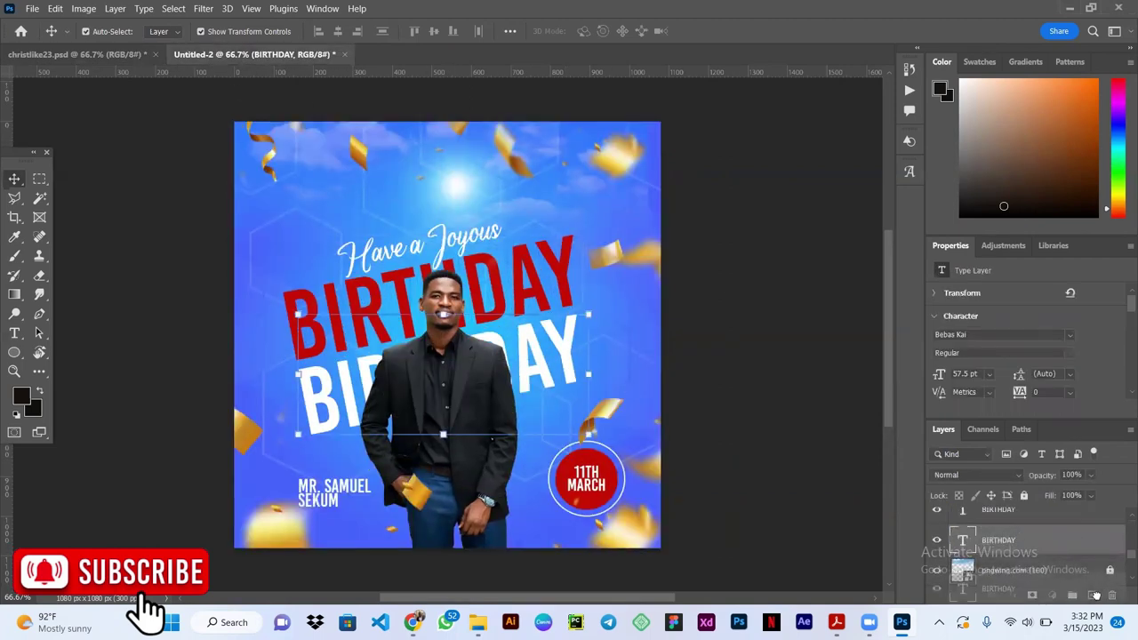
Step: Duplicate the white BIRTHDAY text above the man's photo and convert the copy to a shape
left_click_drag(998, 571, 1094, 596)
left_click_drag(1014, 540, 1044, 523)
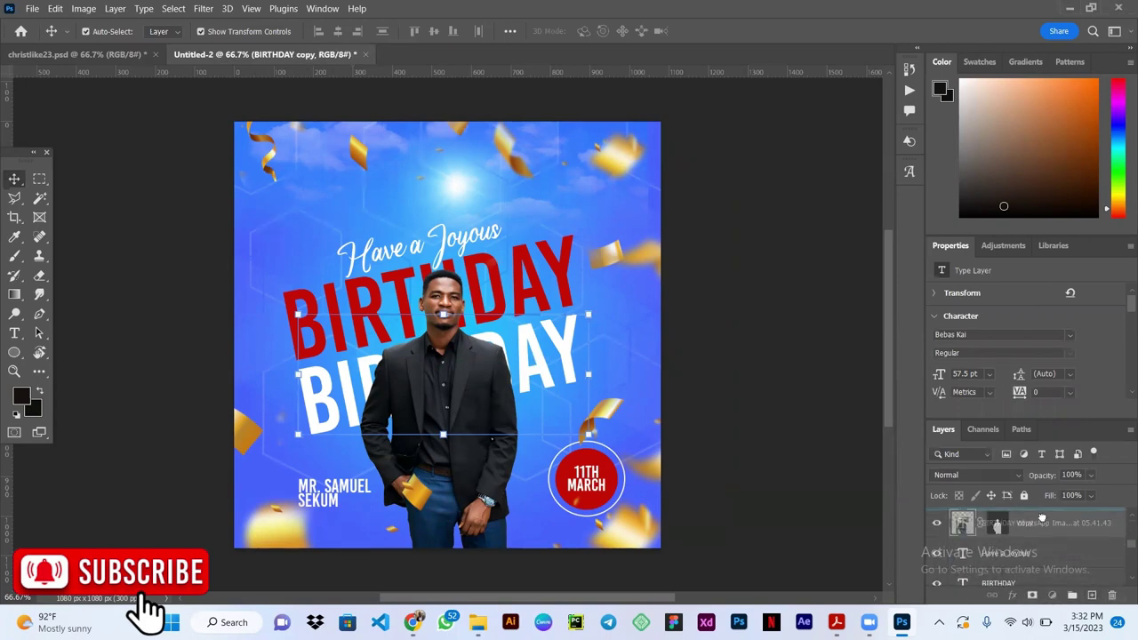
right_click(1013, 525)
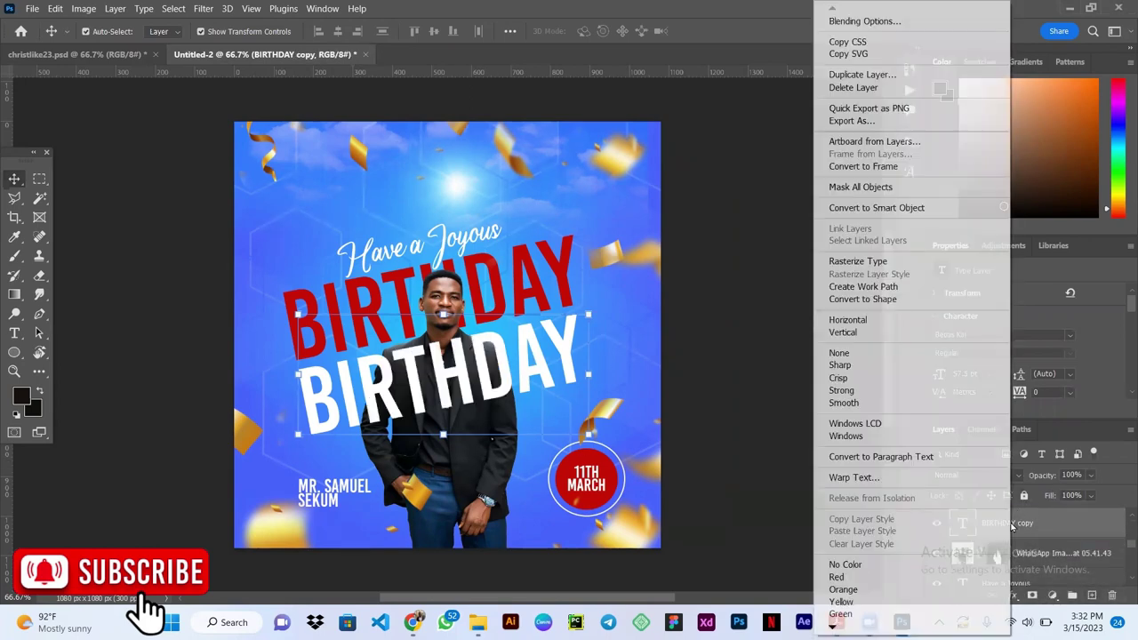
left_click(854, 297)
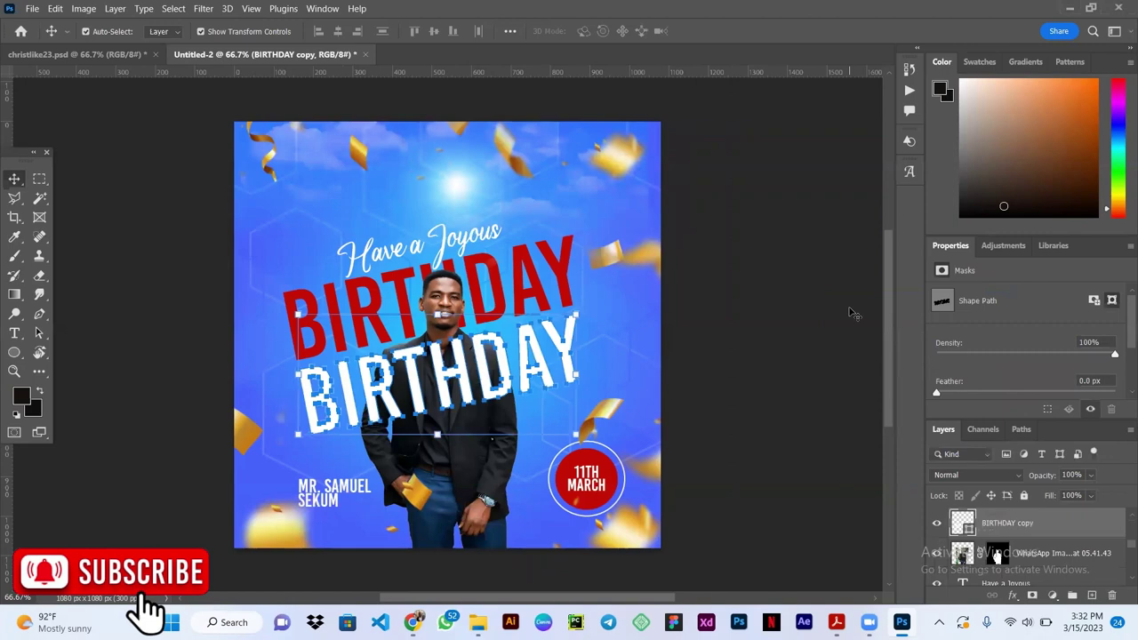
Step: Give the BIRTHDAY shape no fill and a white 2 px stroke
left_click(15, 352)
left_click(165, 31)
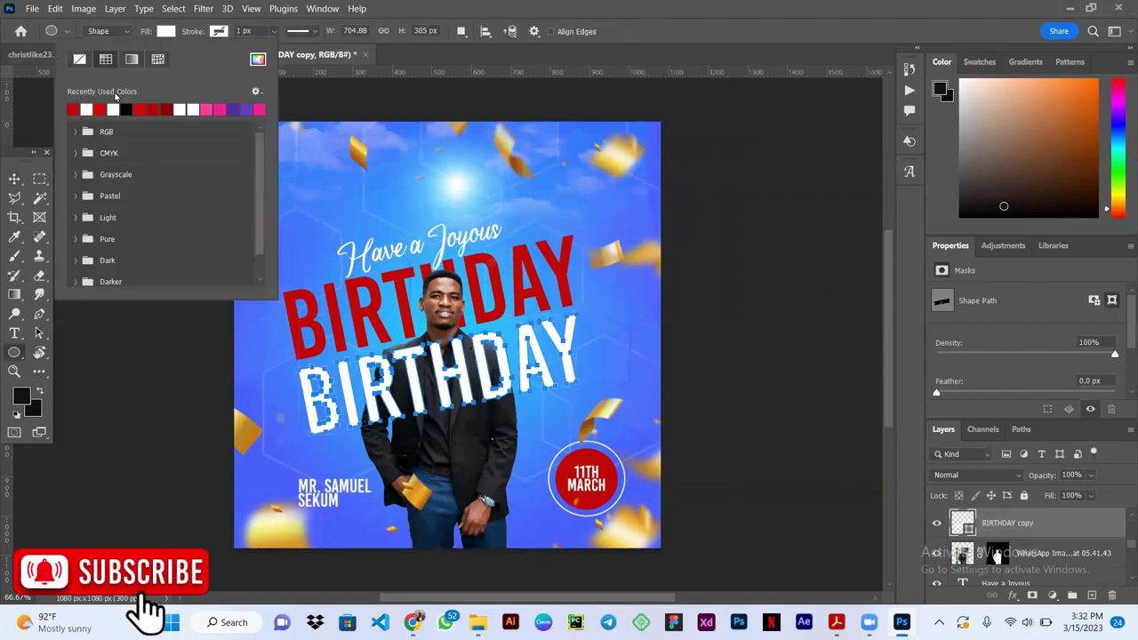
left_click(219, 32)
left_click(139, 109)
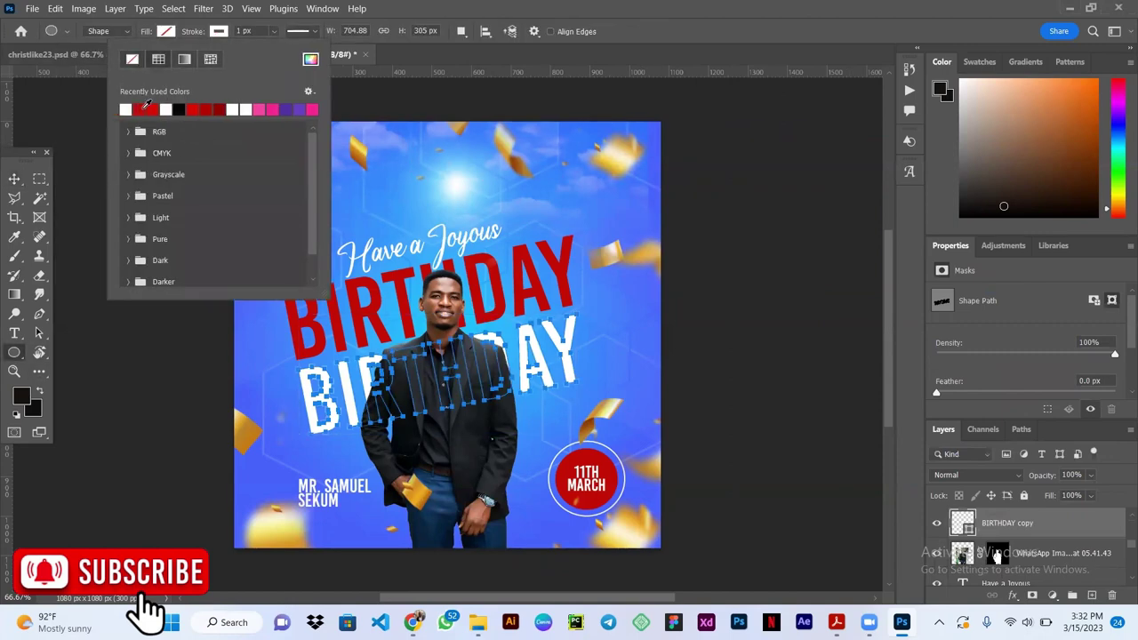
left_click(236, 32)
key("Return")
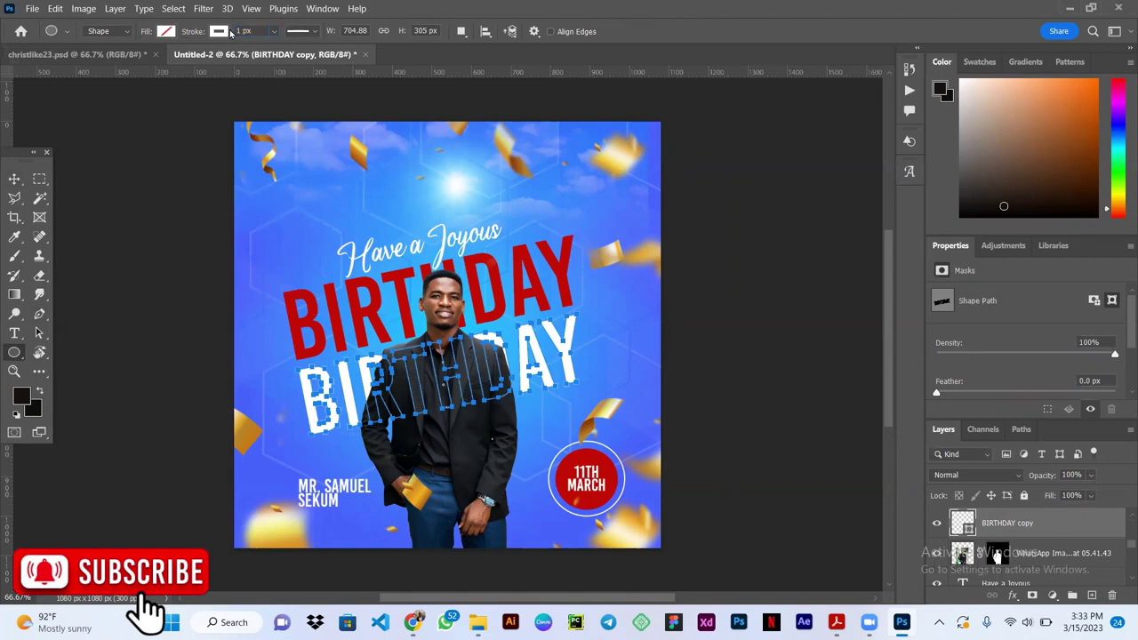
Step: Set the BIRTHDAY outline layer's opacity to 72%
key("v")
left_click(803, 278)
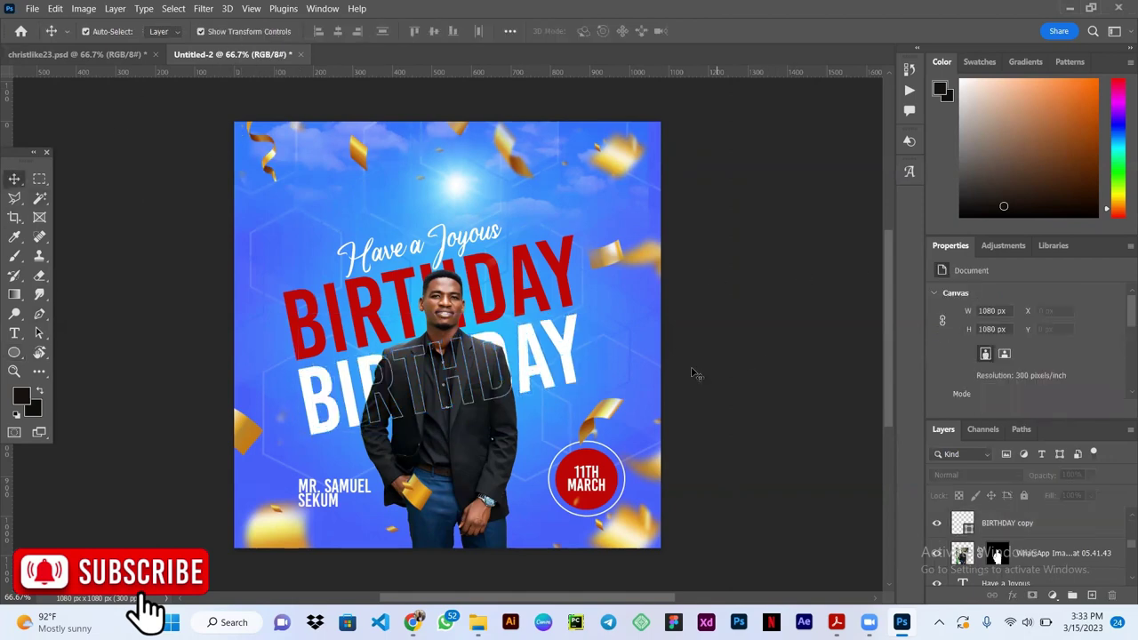
left_click(1001, 522)
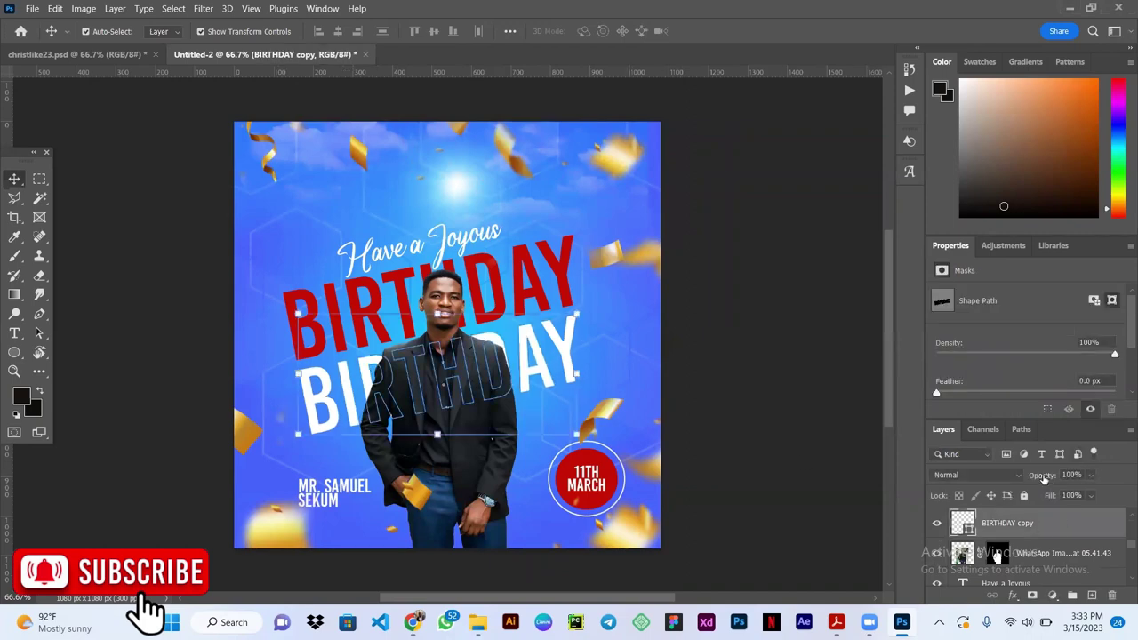
key("Return")
left_click(836, 501)
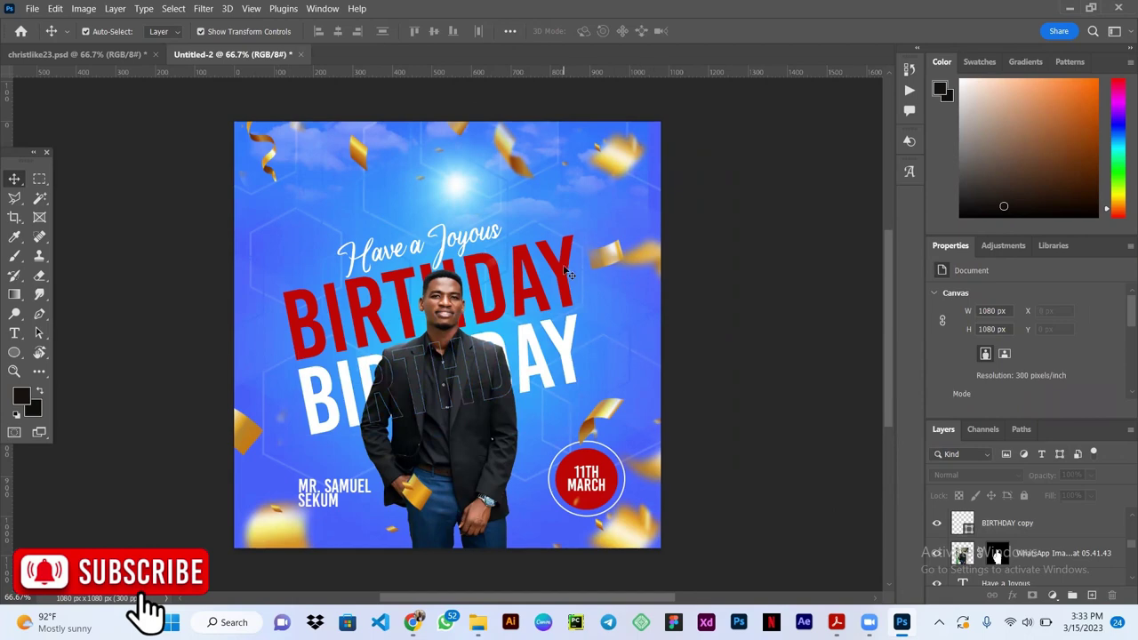
left_click(78, 54)
Step: Duplicate the red BIRTHDAY text, move the copy up, and convert it to a shape
left_click(233, 54)
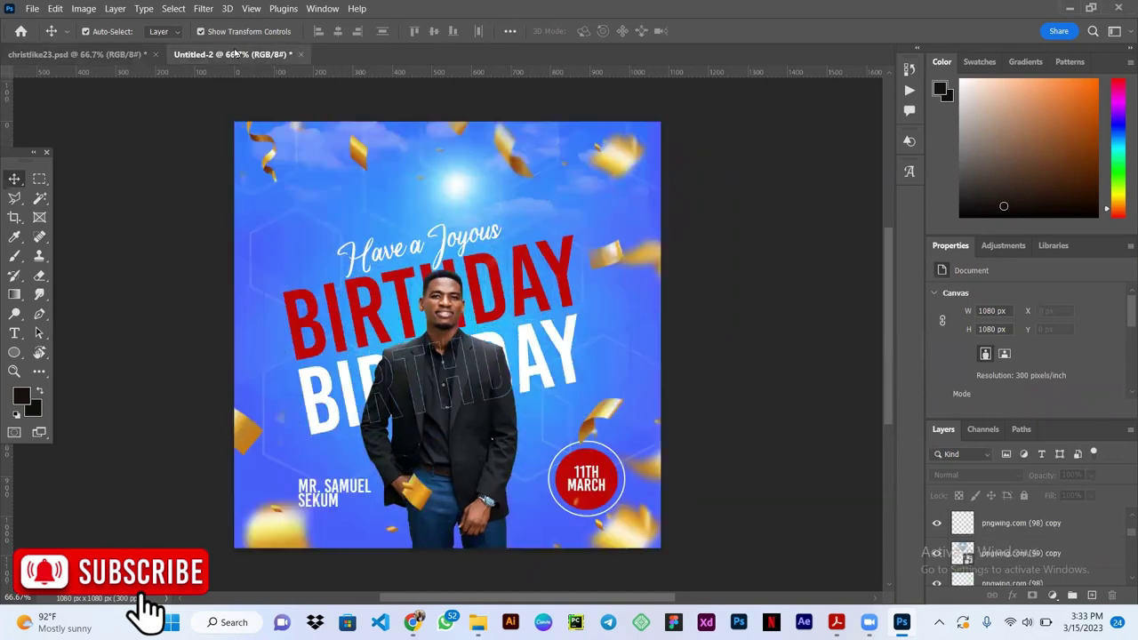
left_click(565, 279)
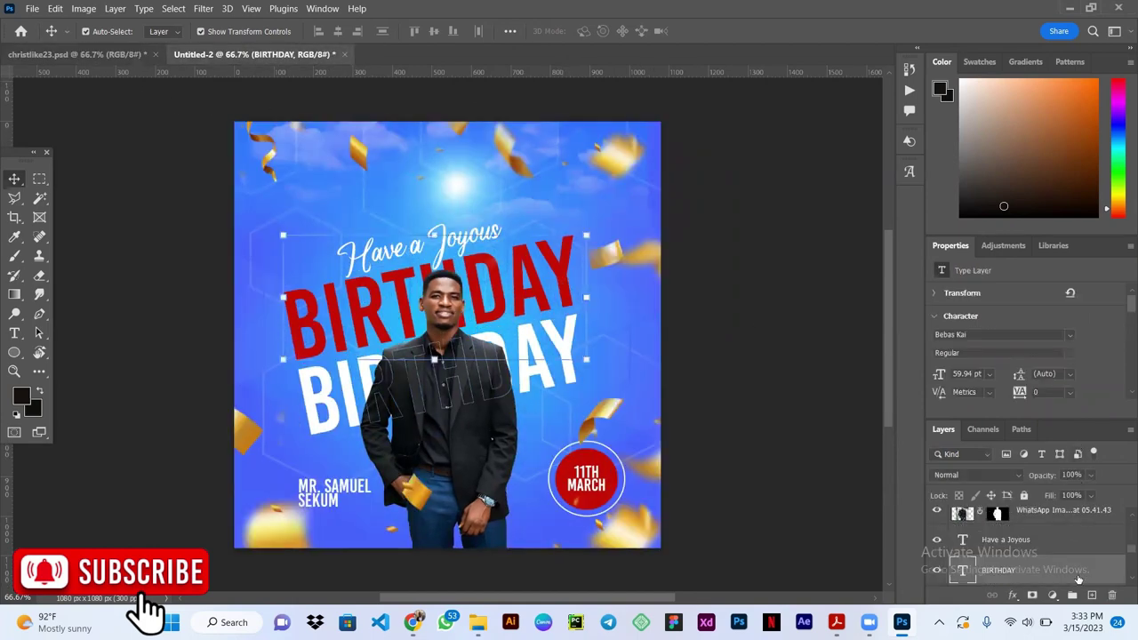
key("ctrl+j")
left_click_drag(570, 281, 570, 234)
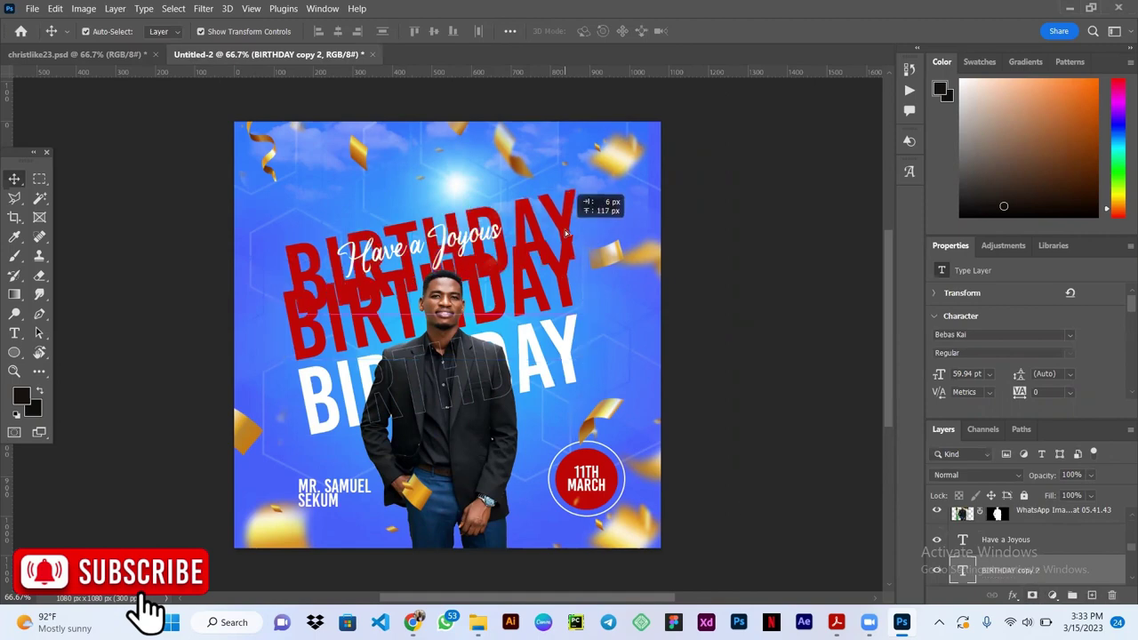
right_click(1012, 570)
left_click(925, 296)
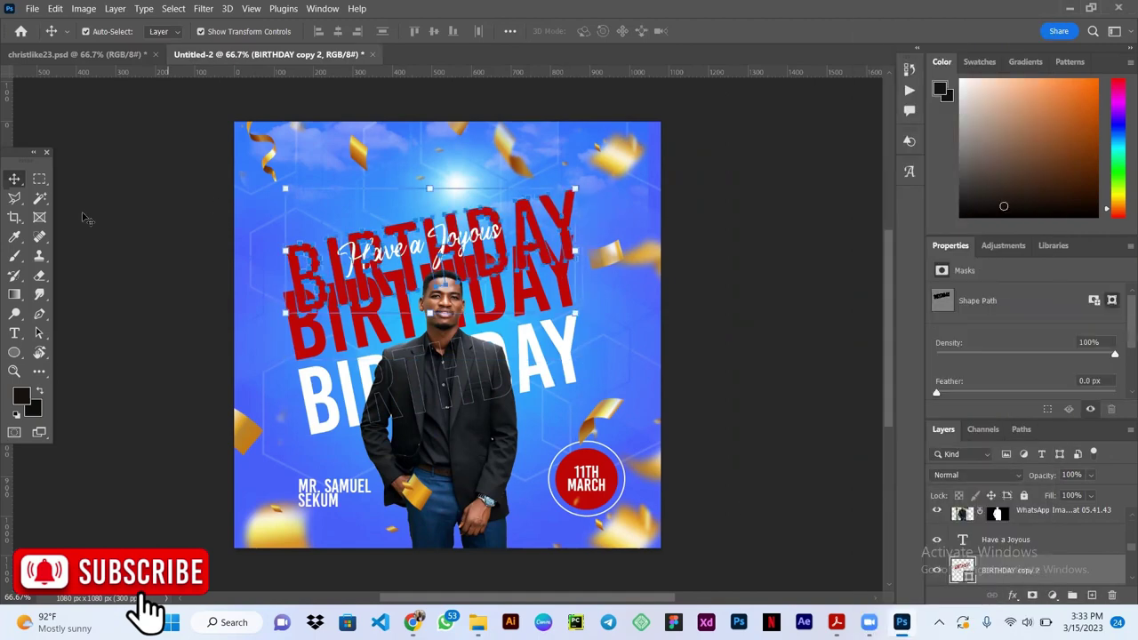
Step: Remove the copy's fill and give it a purple #5129a3 stroke
left_click(16, 353)
left_click(165, 31)
left_click(80, 59)
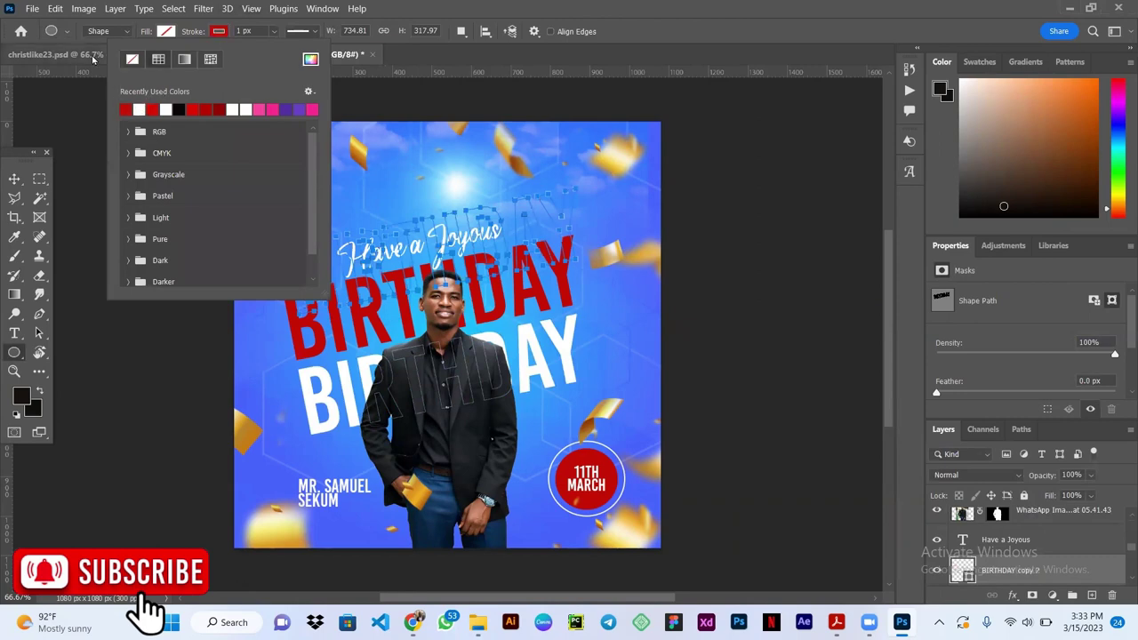
left_click(142, 56)
left_click(267, 54)
left_click(219, 31)
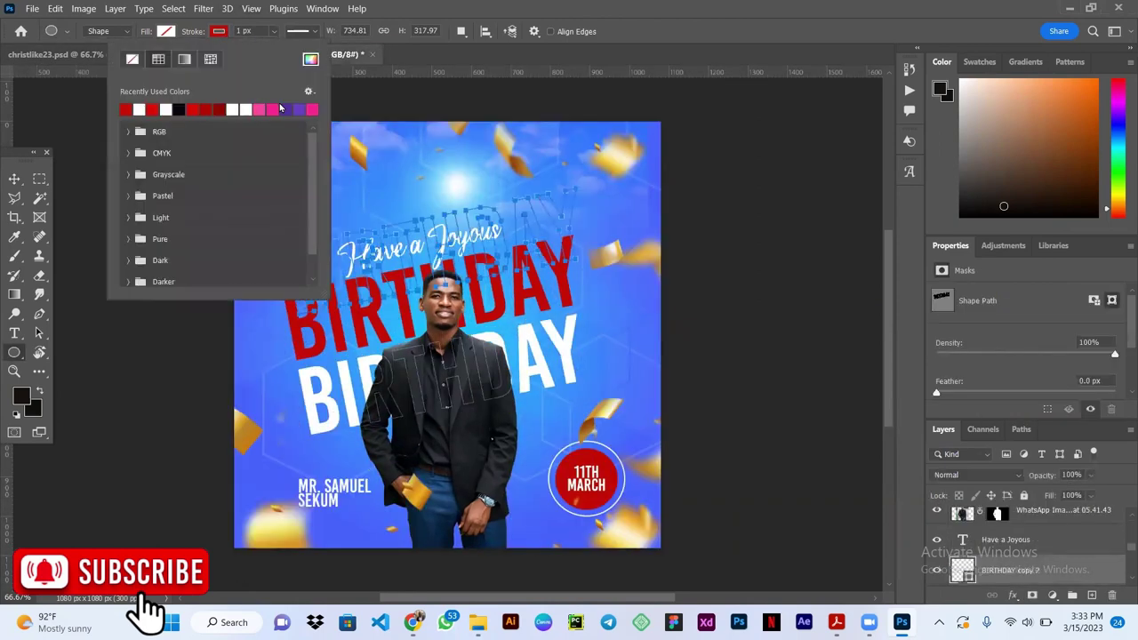
left_click(305, 59)
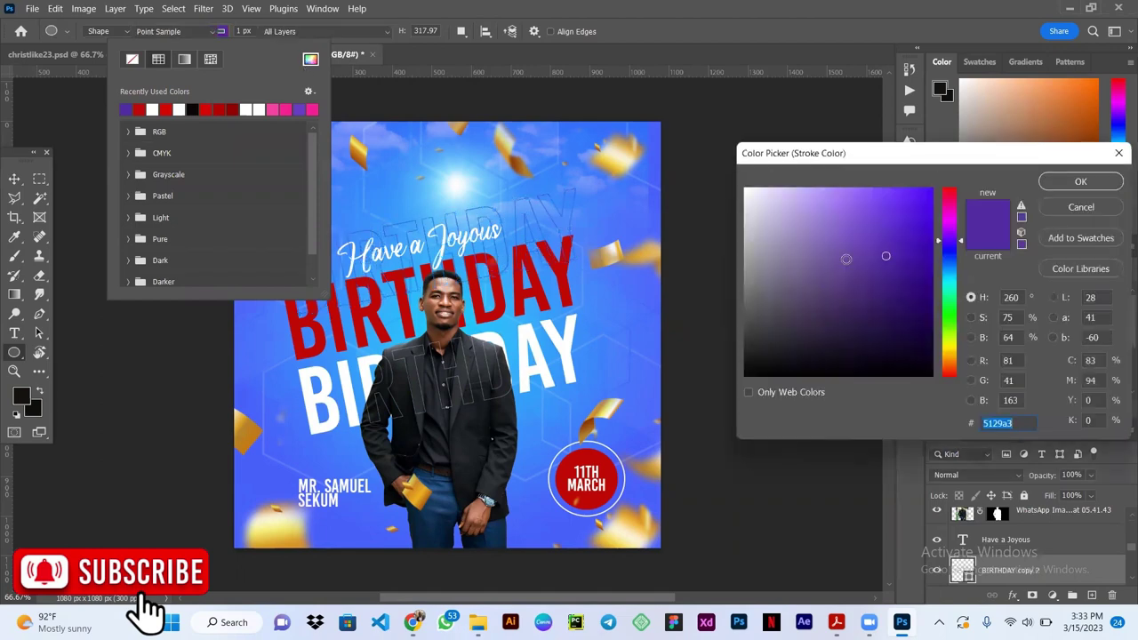
left_click(1081, 182)
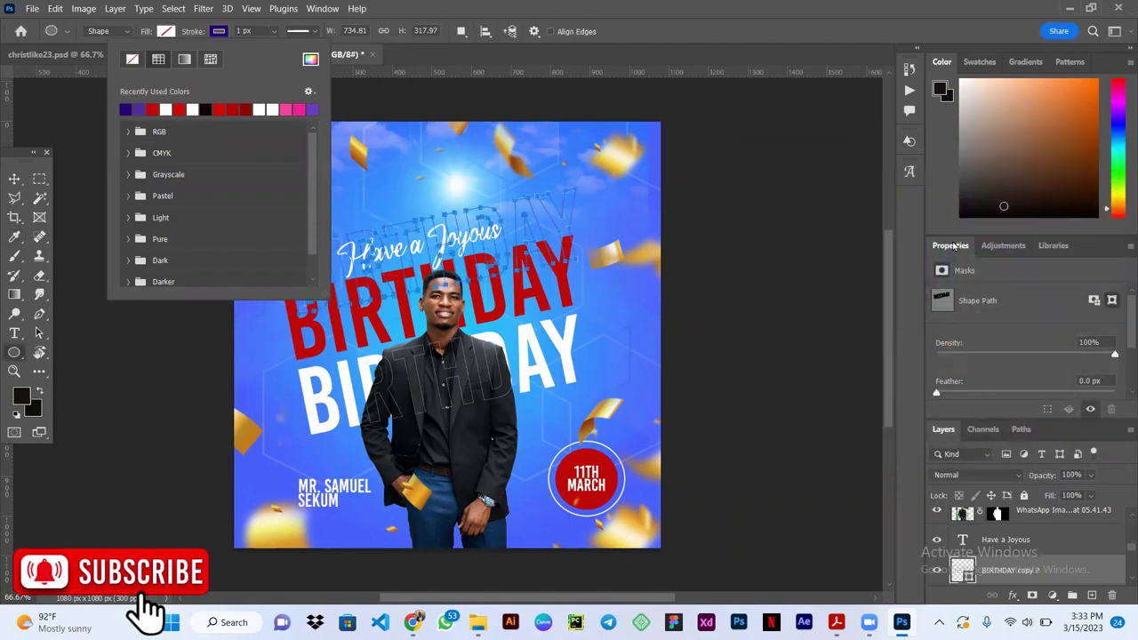
left_click(15, 179)
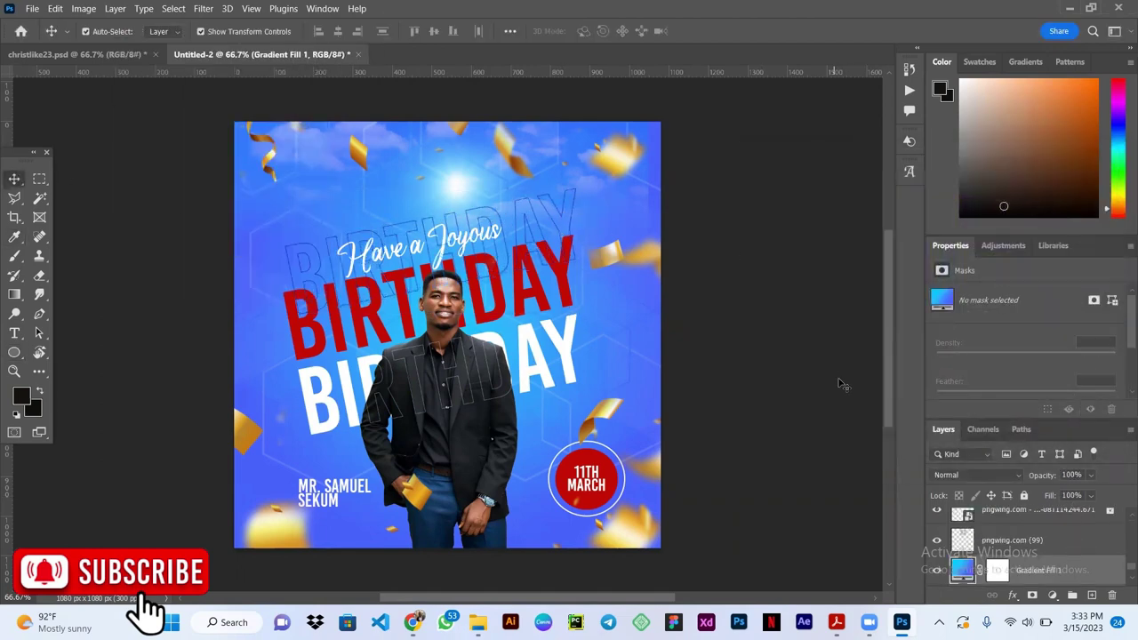
Step: Shift the purple BIRTHDAY outline down behind the red word, checking against christlike23.psd
scroll(1063, 573, "up", 3)
left_click(1063, 574)
scroll(1062, 552, "down", 1)
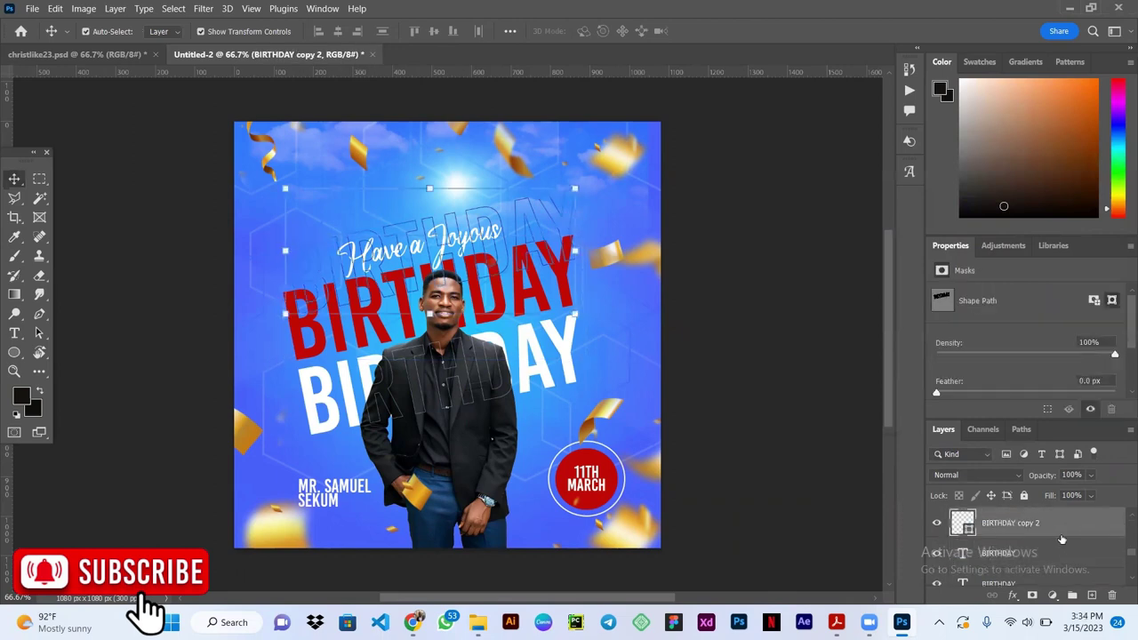
key("shift+Down")
key("shift+Down")
key("shift+Down")
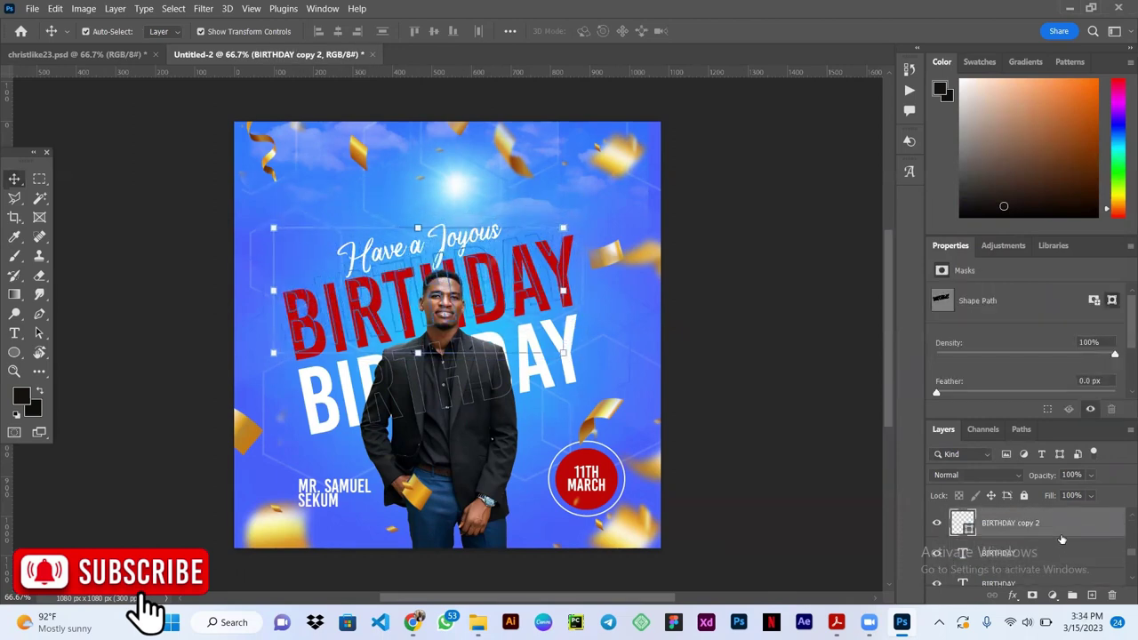
left_click(716, 258)
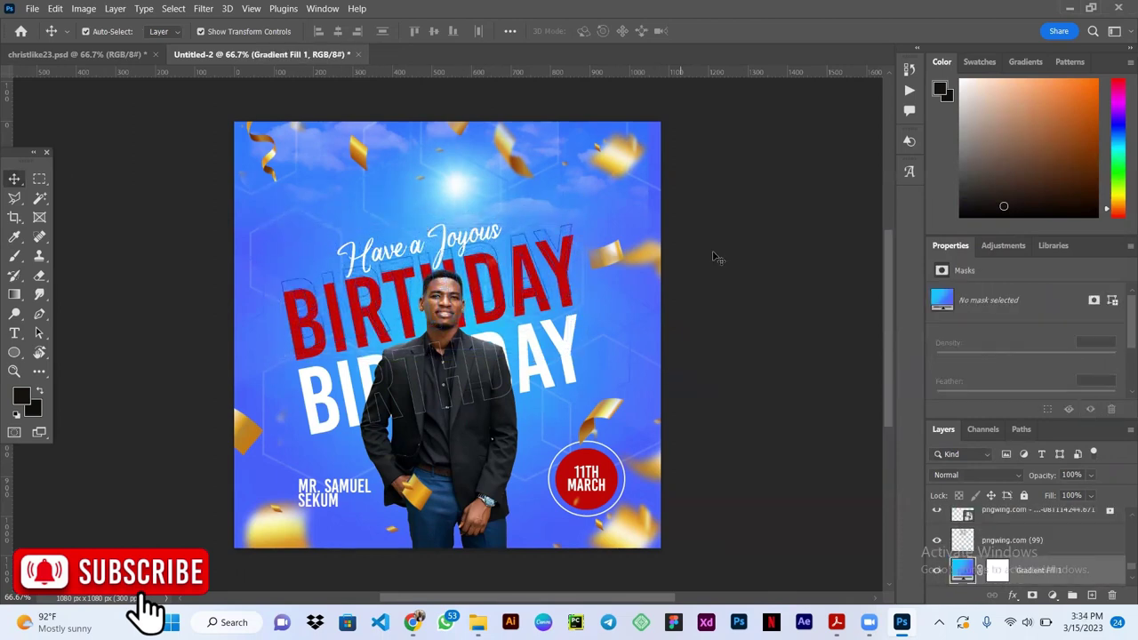
scroll(1029, 543, "up", 2)
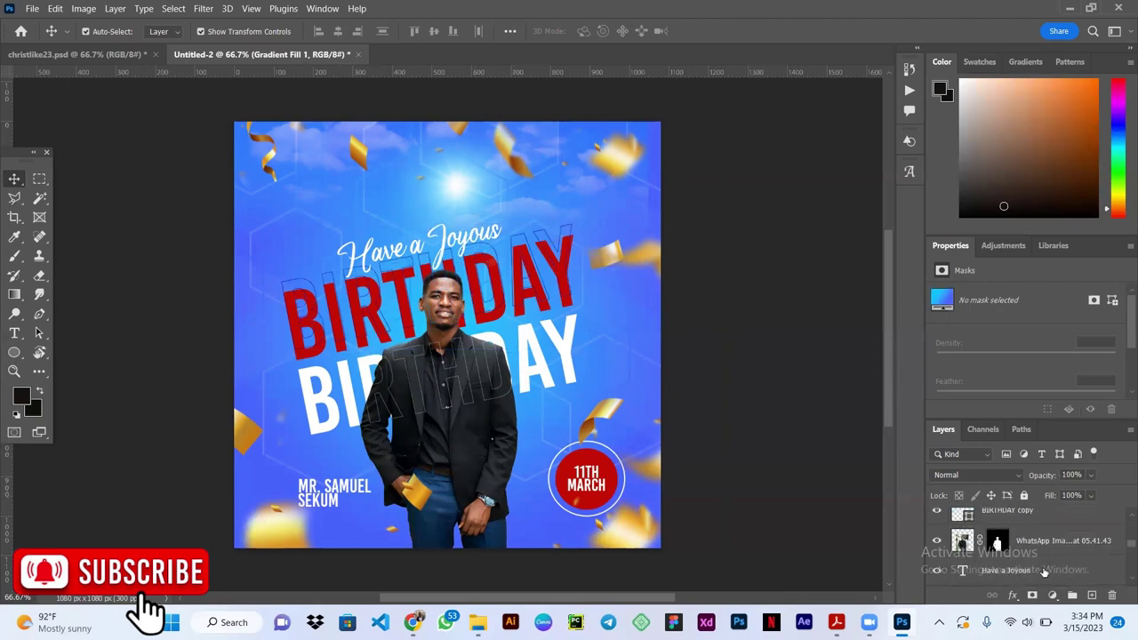
left_click(1067, 570)
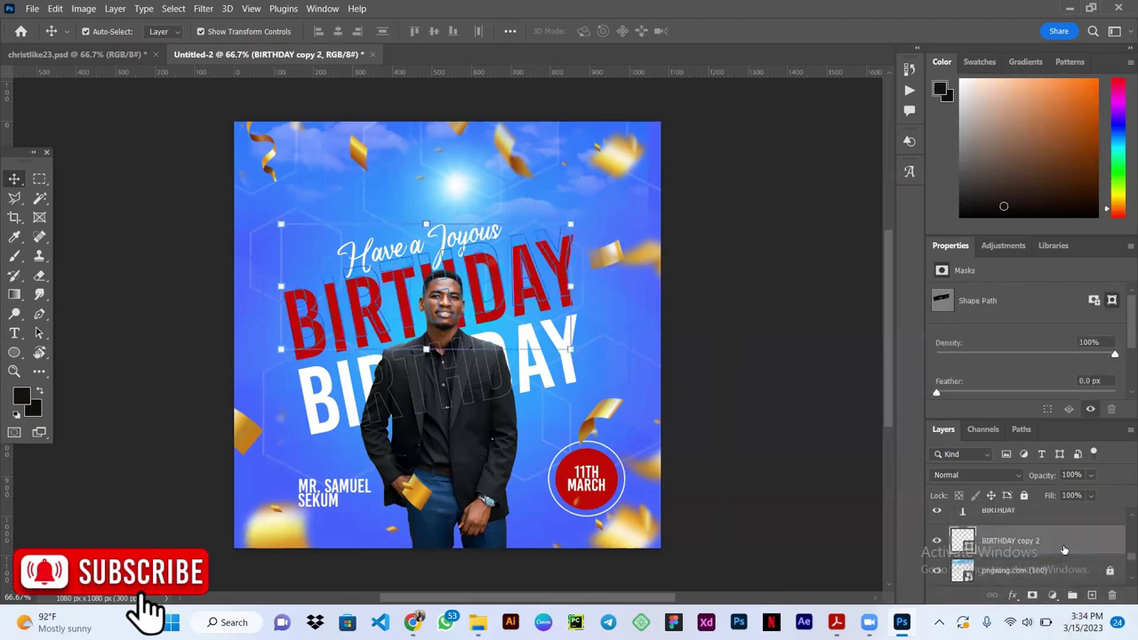
left_click(853, 397)
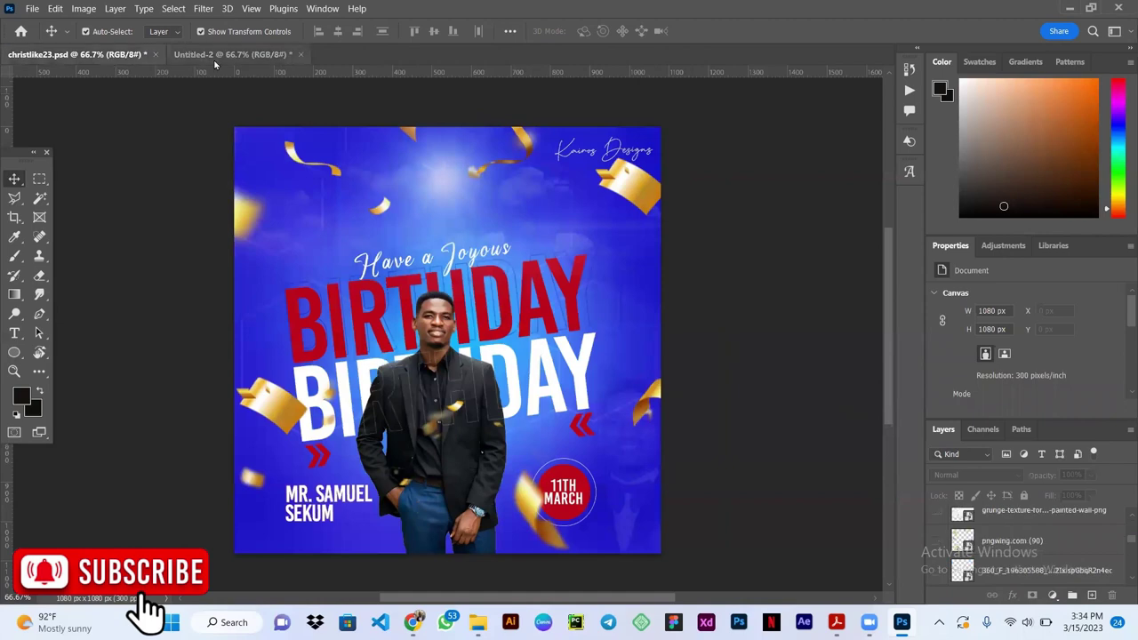
left_click(232, 54)
left_click(1072, 544)
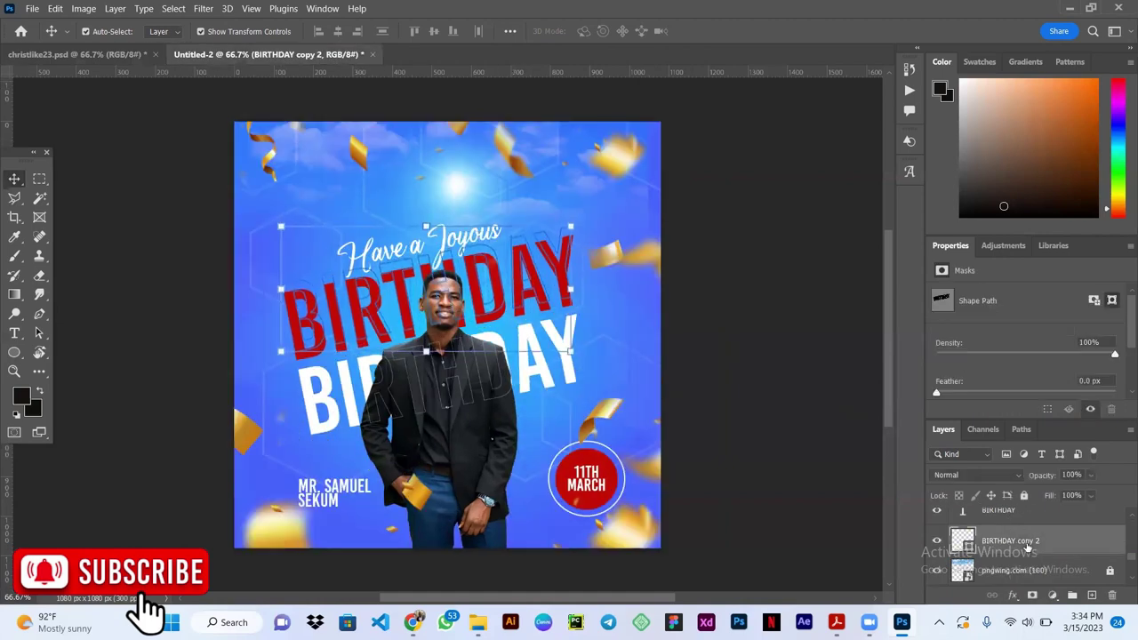
left_click(693, 304)
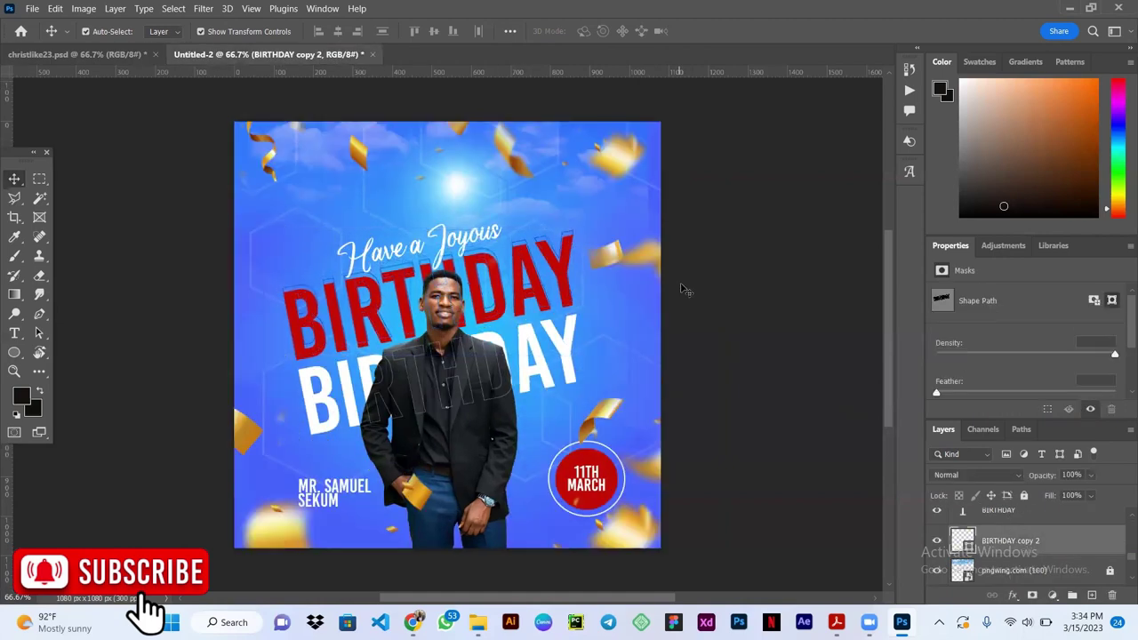
left_click(129, 55)
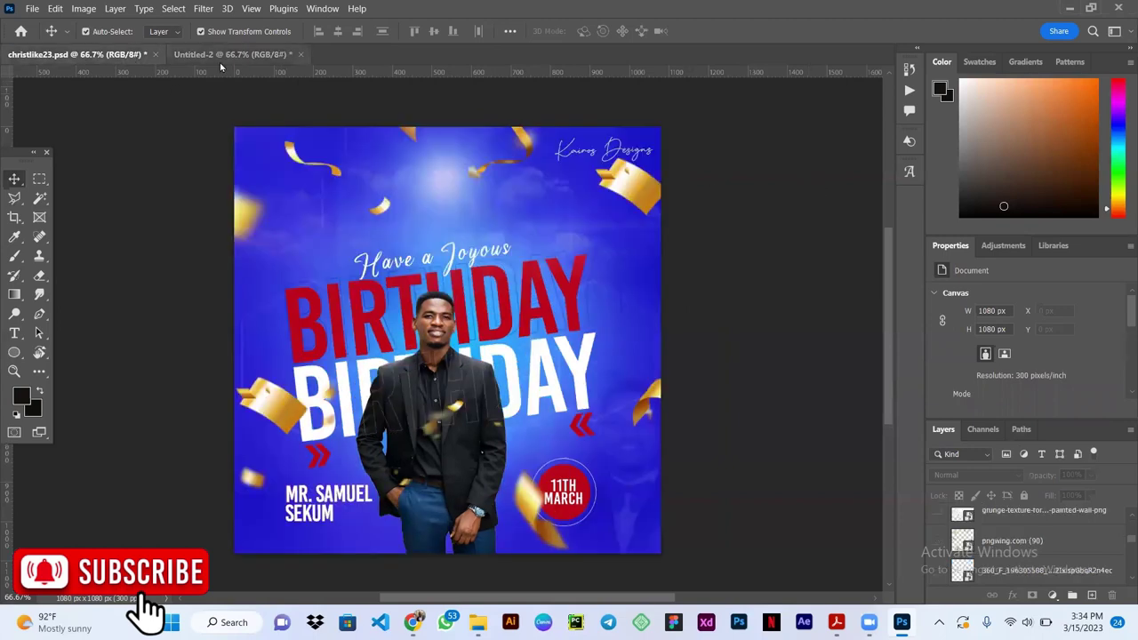
key("ctrl+Tab")
Step: Add a new layer above Gradient Fill 1 and sample a dark blue foreground colour
left_click(1059, 543)
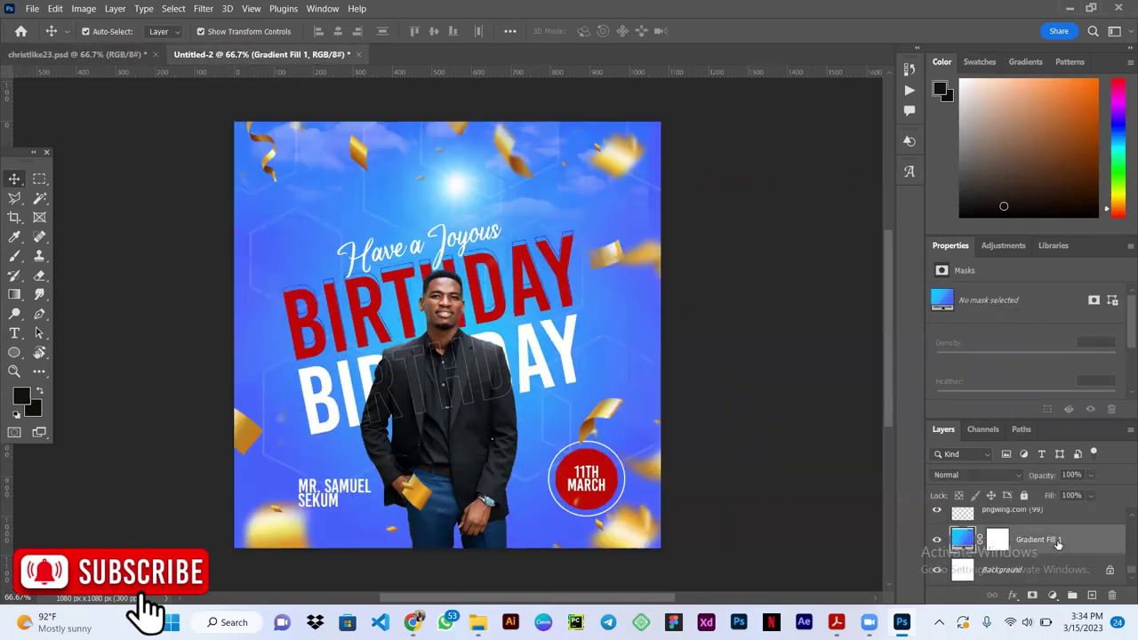
left_click(1092, 595)
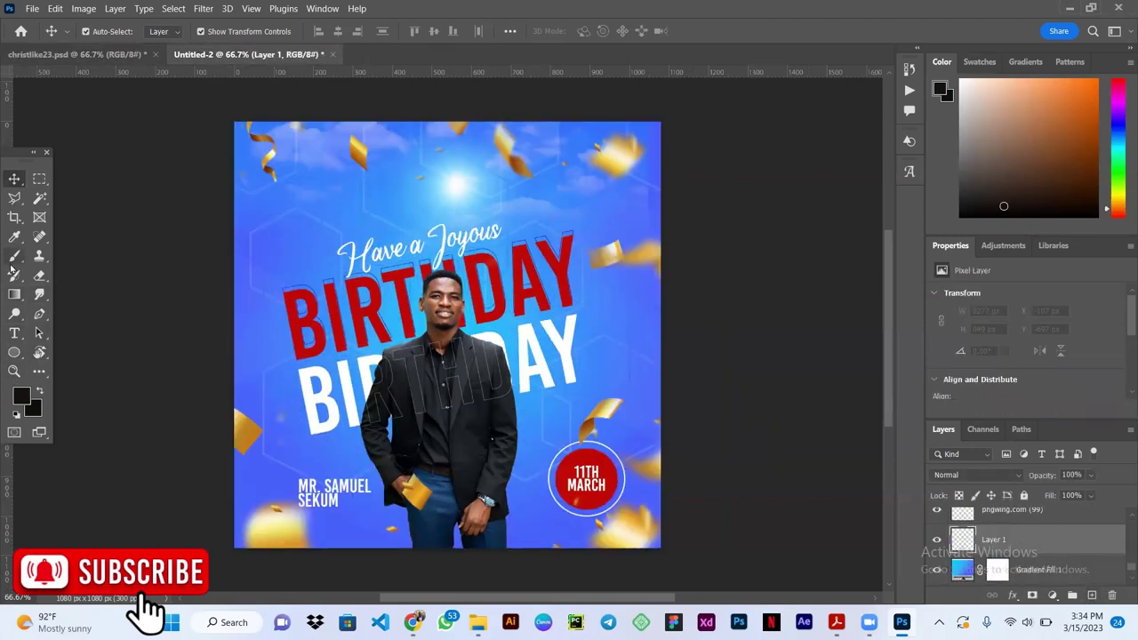
left_click(15, 236)
left_click(22, 395)
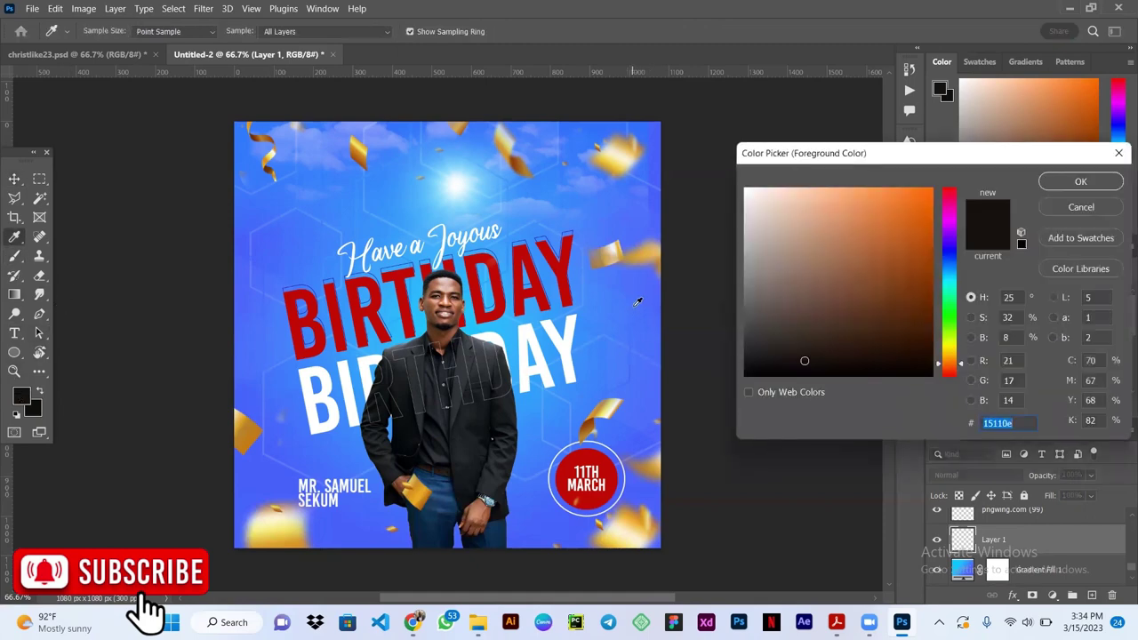
left_click(638, 302)
left_click(1076, 182)
Step: Paint deep blue #002082 around the canvas edges with a large soft brush
key("b")
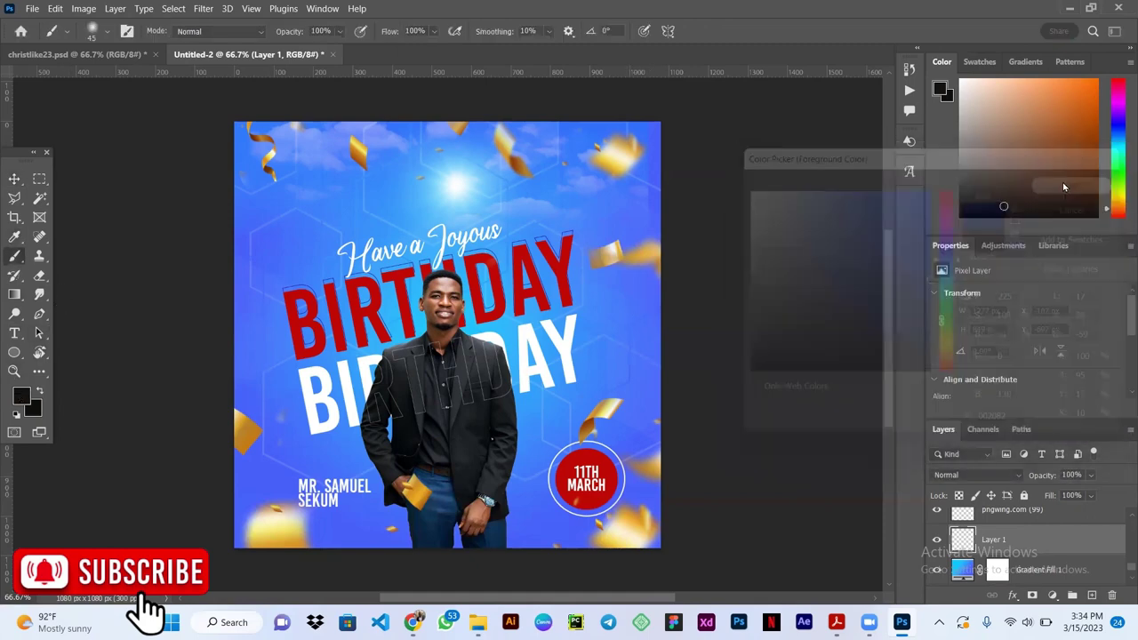
left_click(107, 32)
left_click_drag(133, 78, 191, 76)
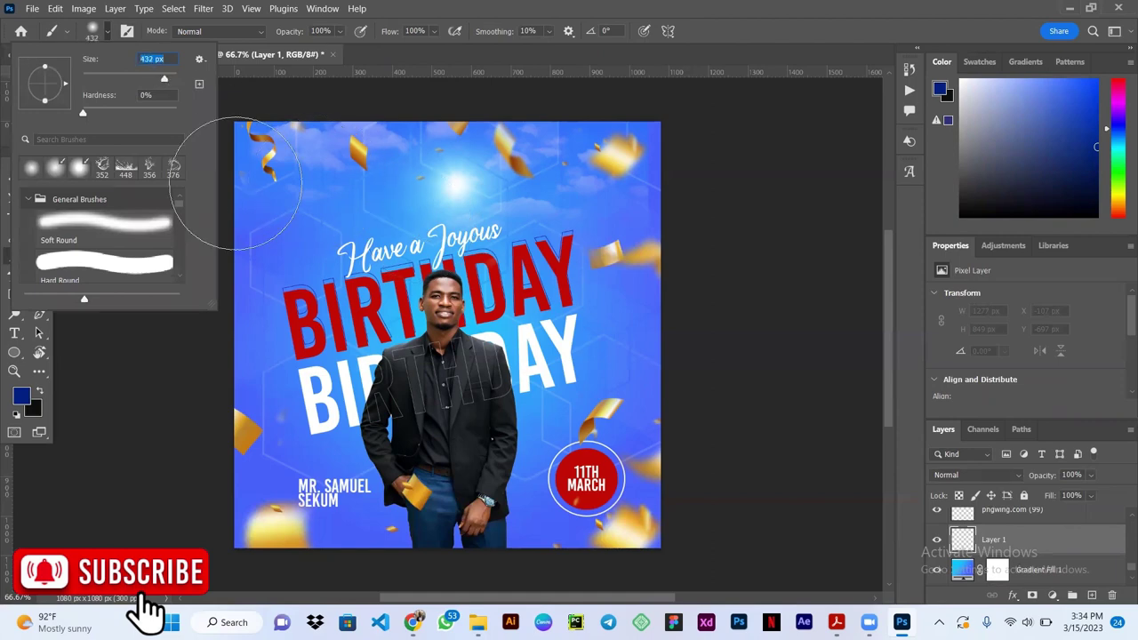
mouse_move(301, 109)
left_mouse_down()
mouse_move(203, 262)
mouse_move(267, 426)
left_mouse_up()
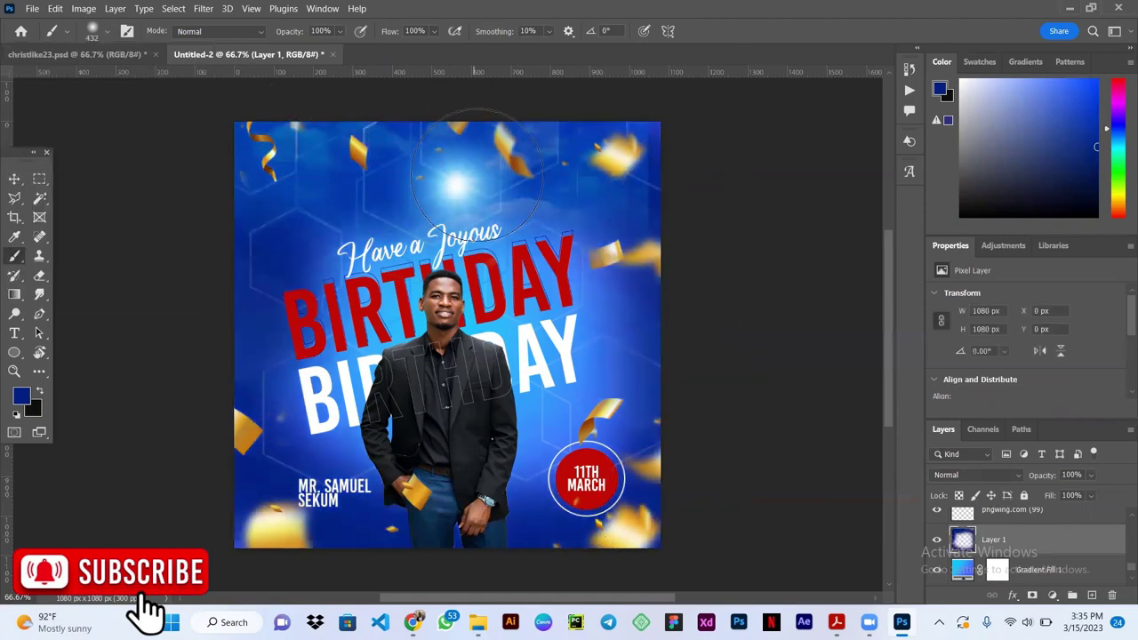
key("ctrl+z")
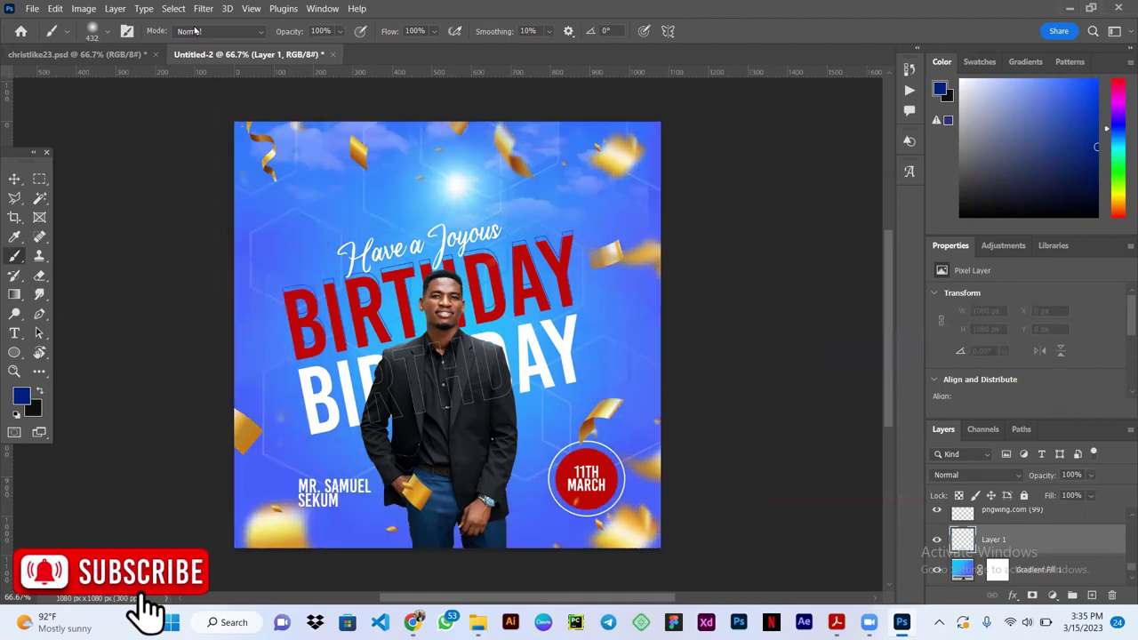
left_click(22, 395)
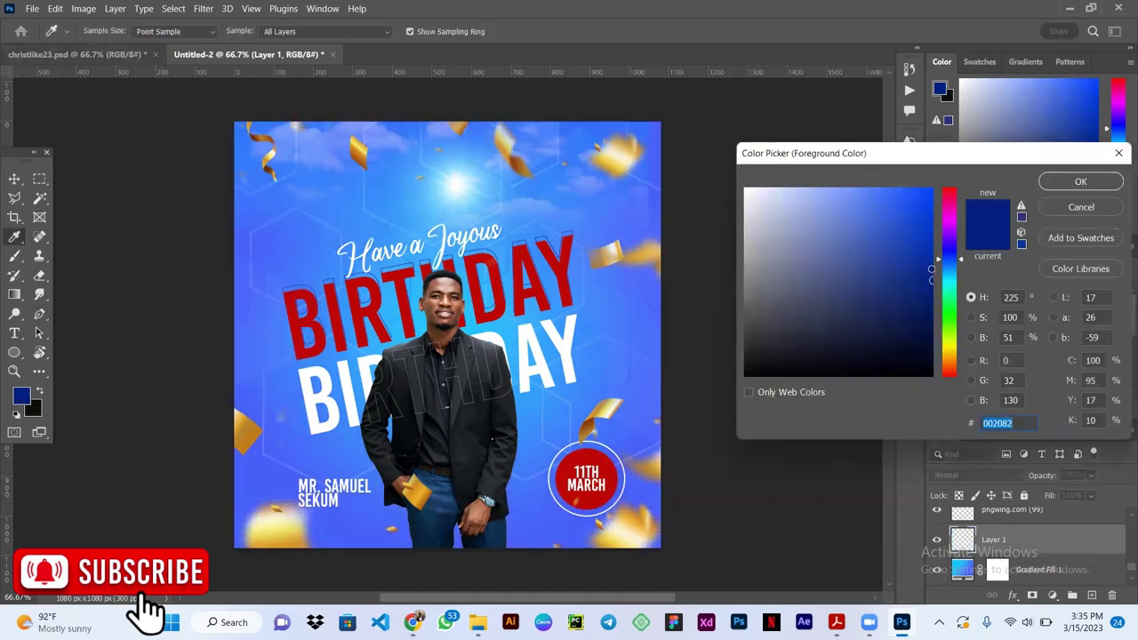
left_click(1081, 182)
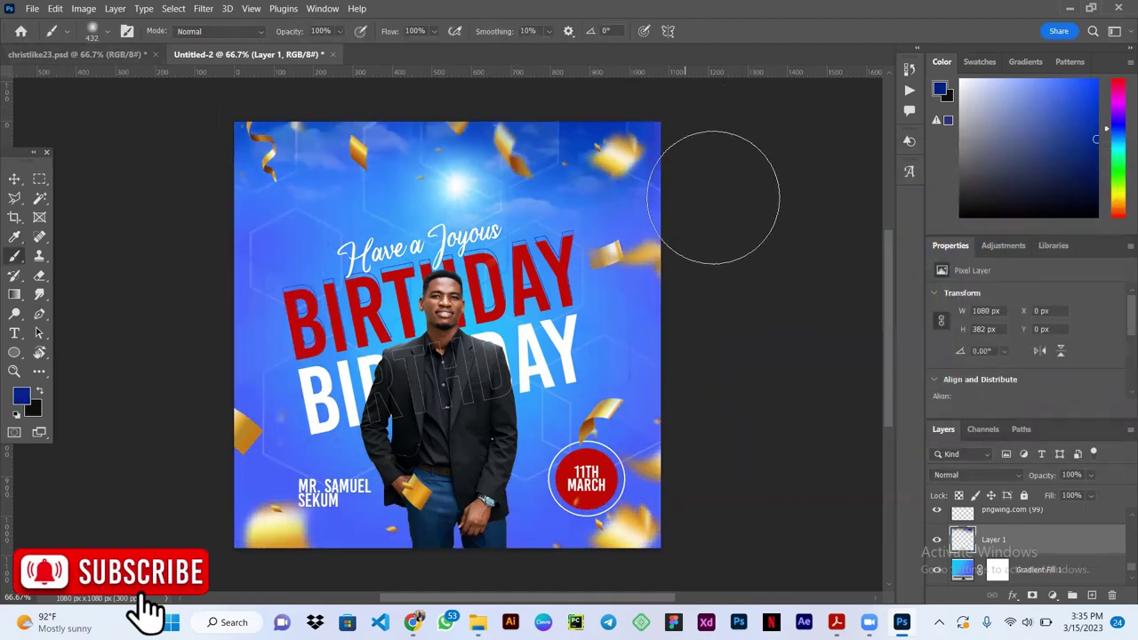
left_click_drag(686, 295, 642, 602)
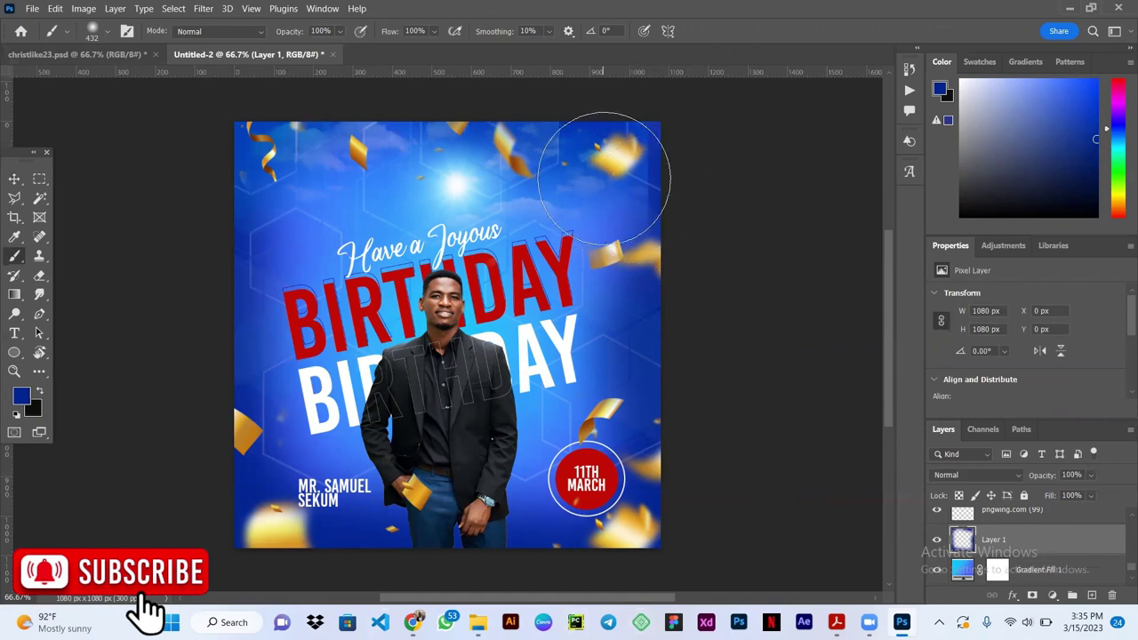
key("v")
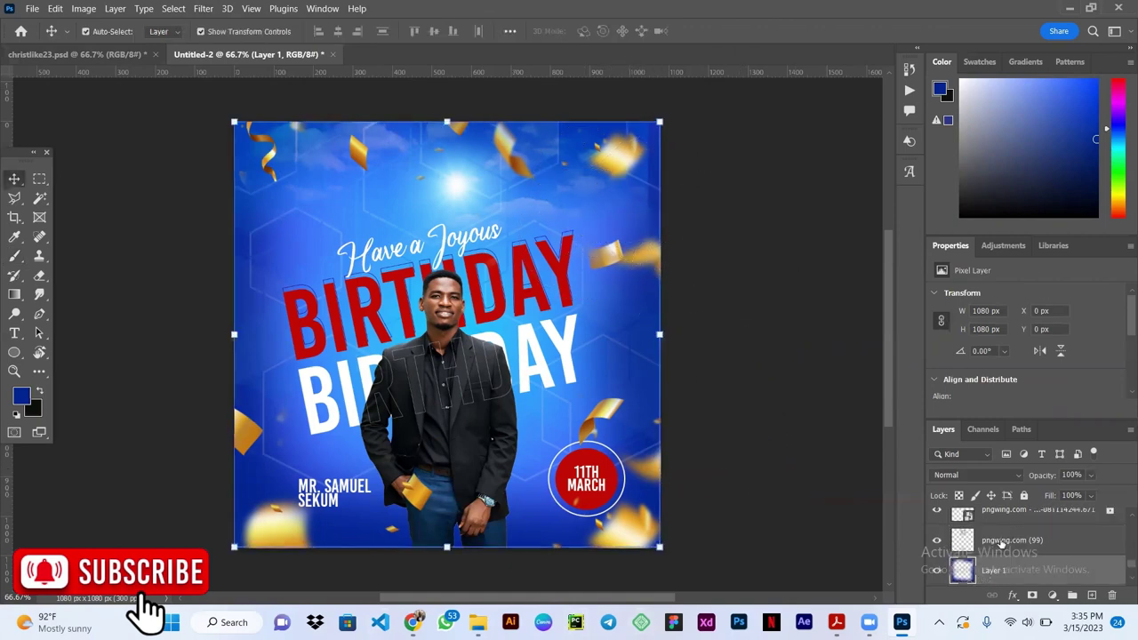
scroll(1023, 533, "up", 2)
left_click(1023, 539)
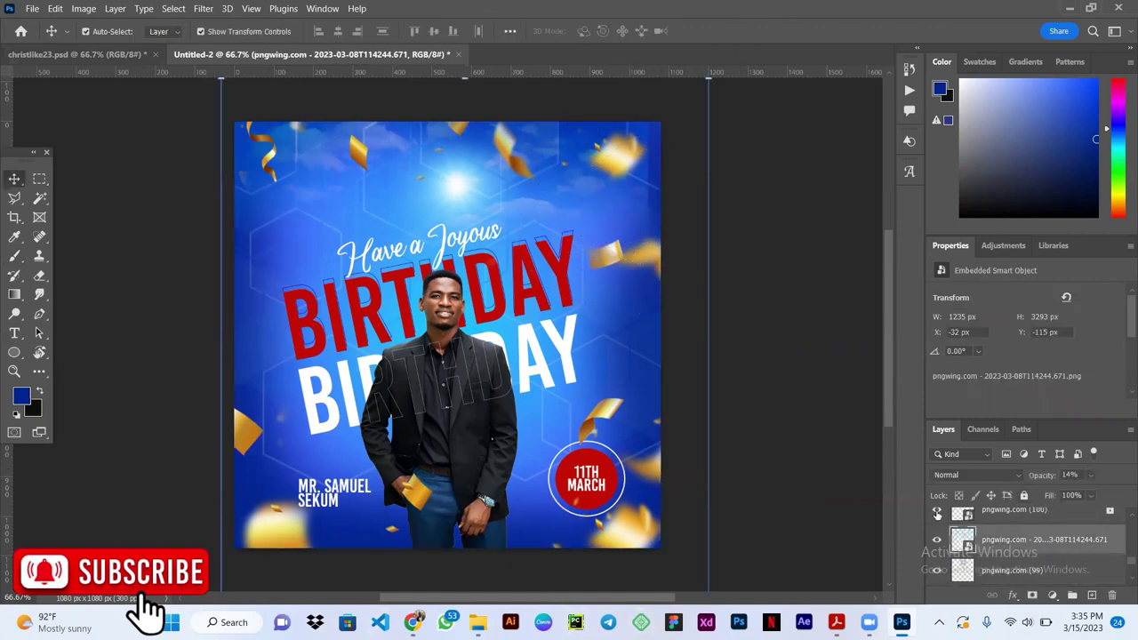
key("shift+Right")
key("shift+Right")
scroll(1078, 554, "up", 2)
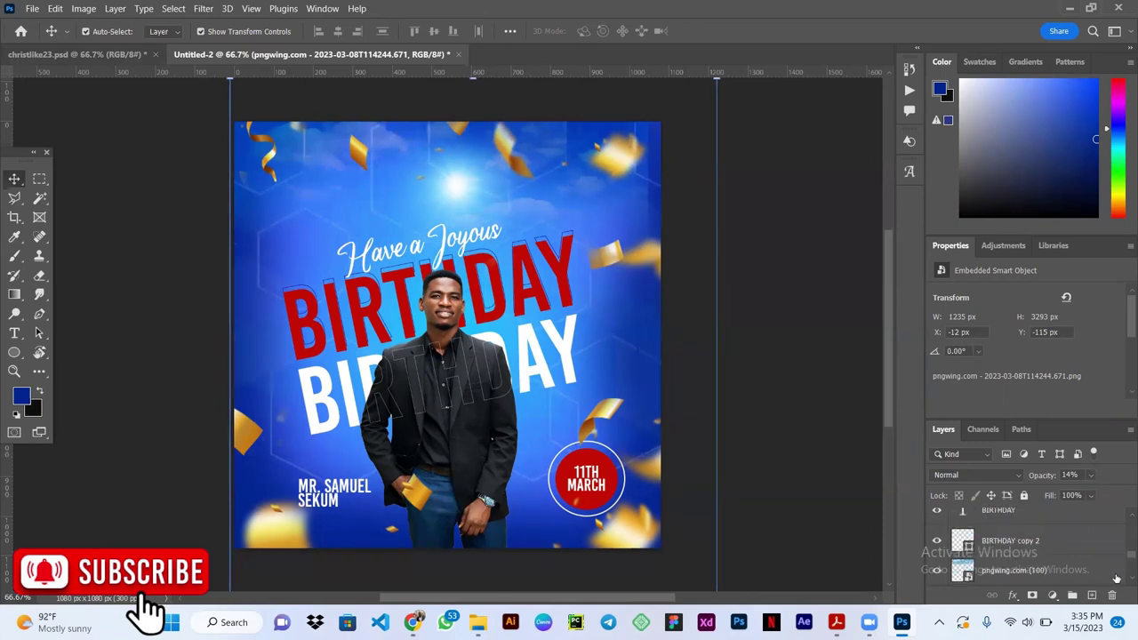
left_click(1059, 570)
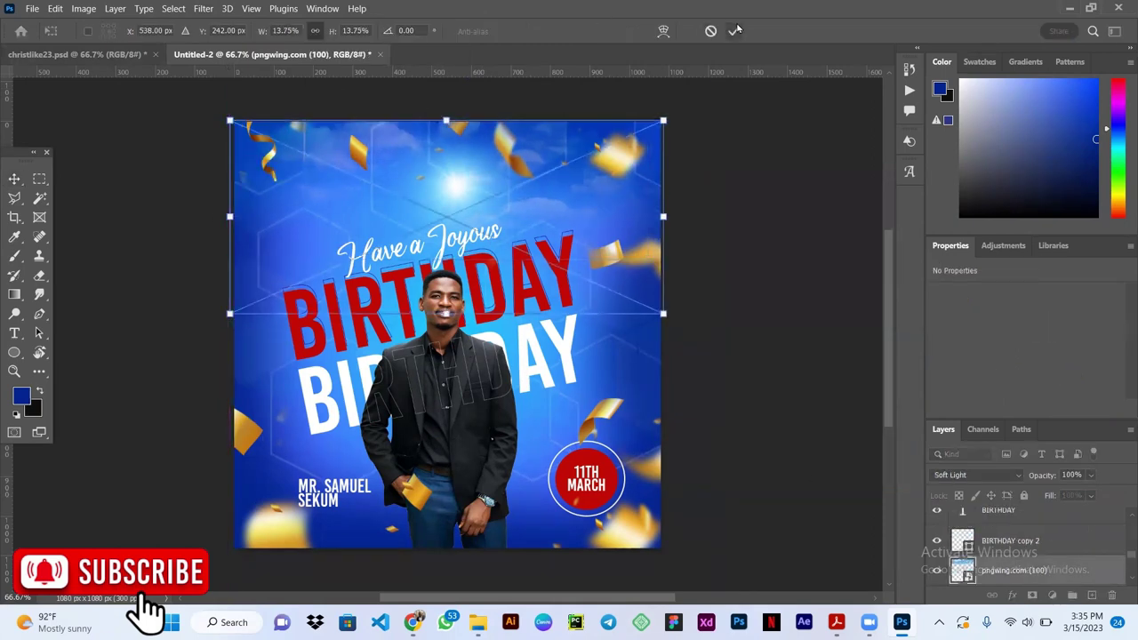
left_click(762, 144)
left_click(80, 54)
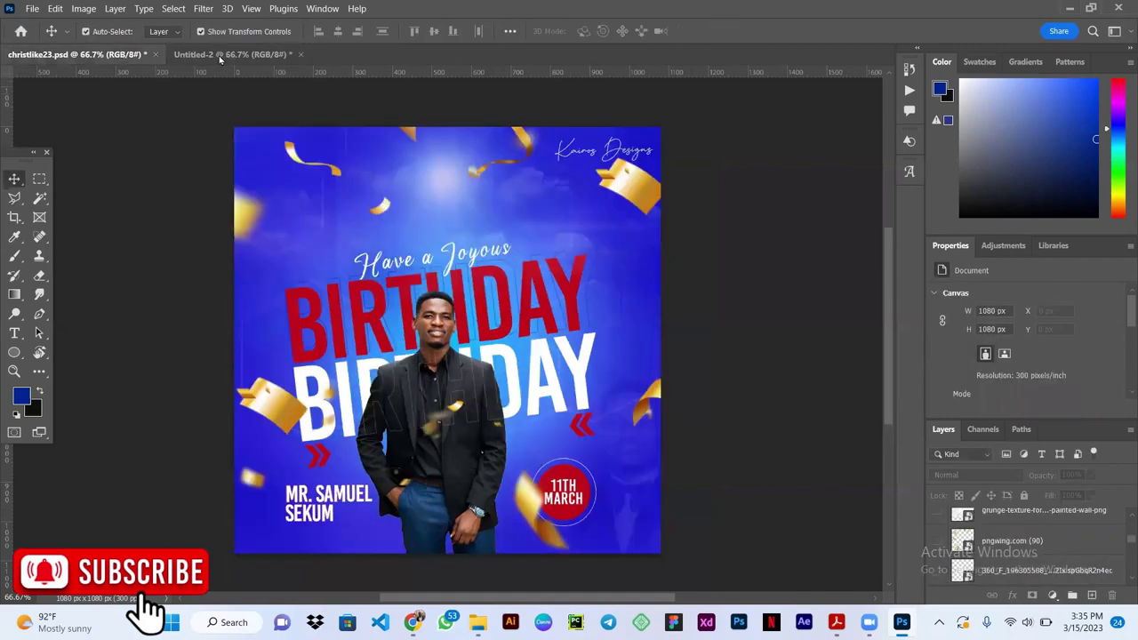
left_click(232, 55)
left_click(116, 54)
left_click(232, 54)
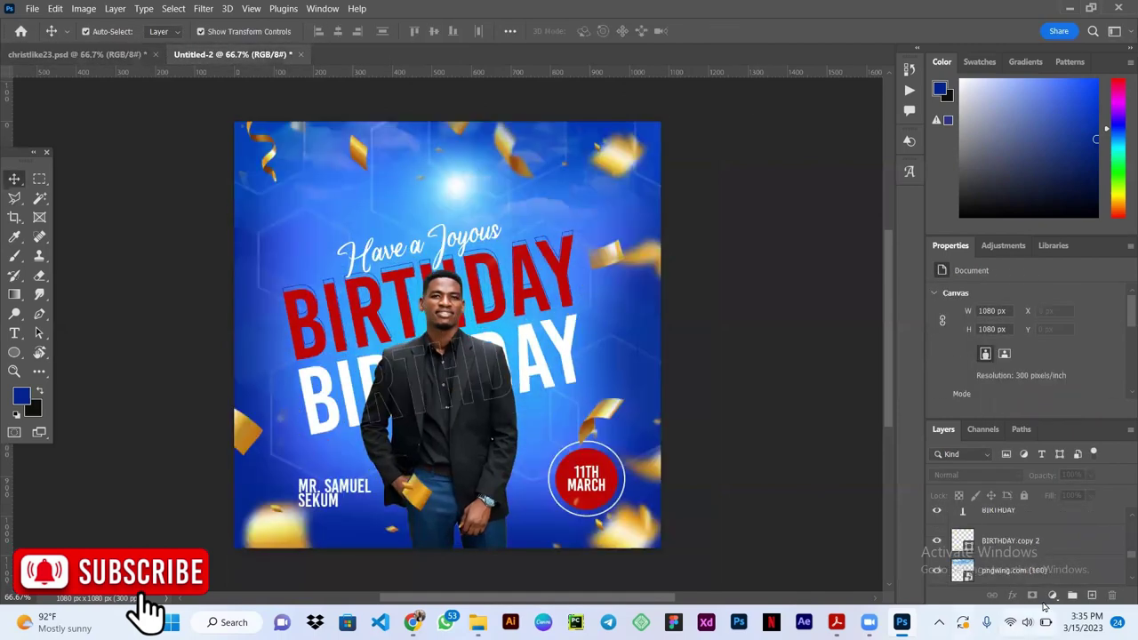
scroll(1045, 545, "down", 3)
left_click(1045, 545)
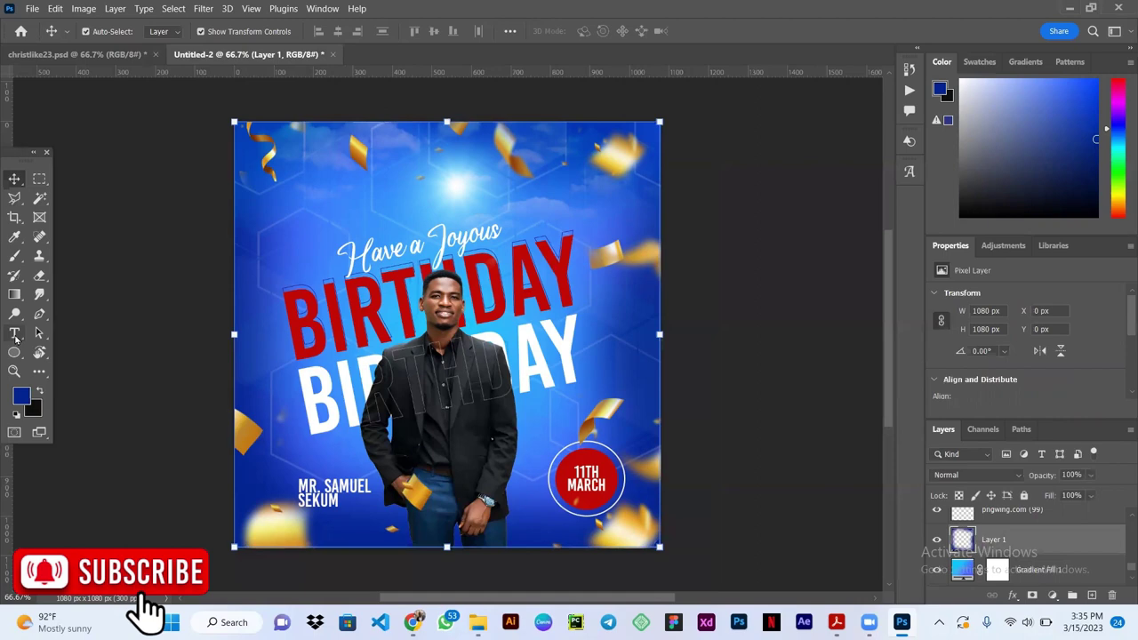
left_click(16, 256)
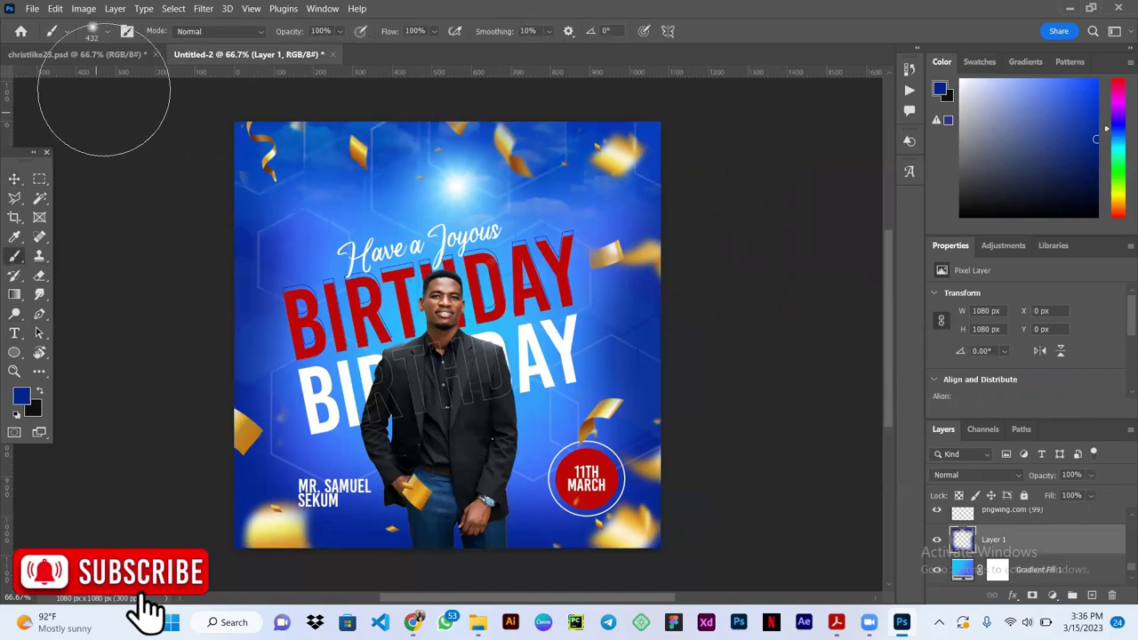
left_click(98, 54)
left_click(266, 55)
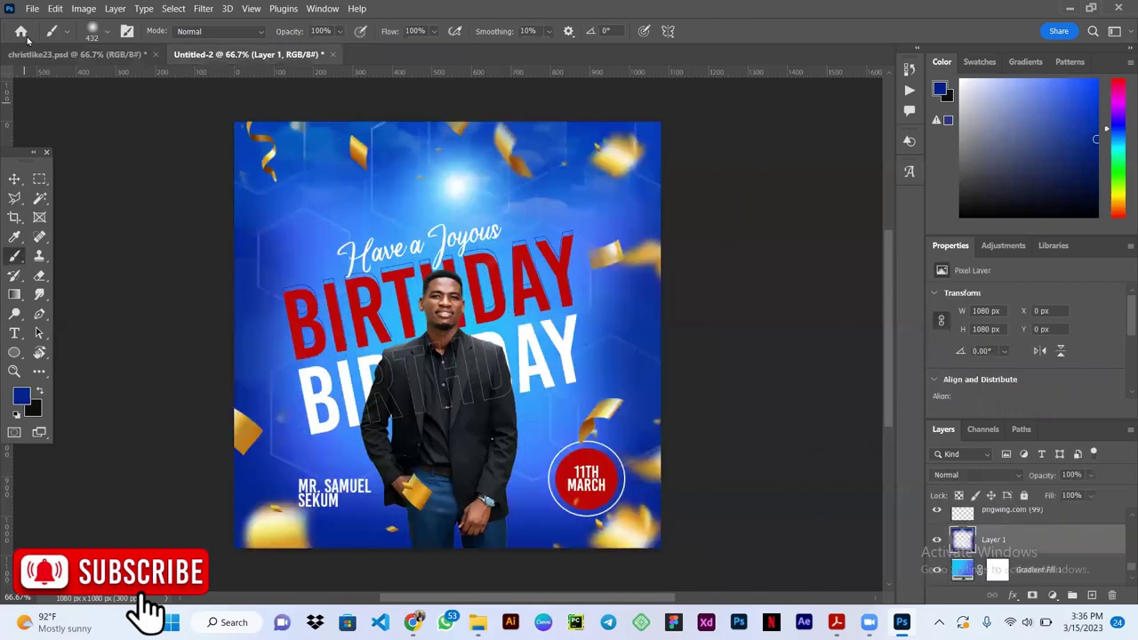
left_click(75, 54)
left_click(196, 53)
Step: Choose the chevron from Legacy Shapes > Arrows in the Custom Shape Tool
left_click(14, 352)
right_click(14, 352)
left_click(88, 422)
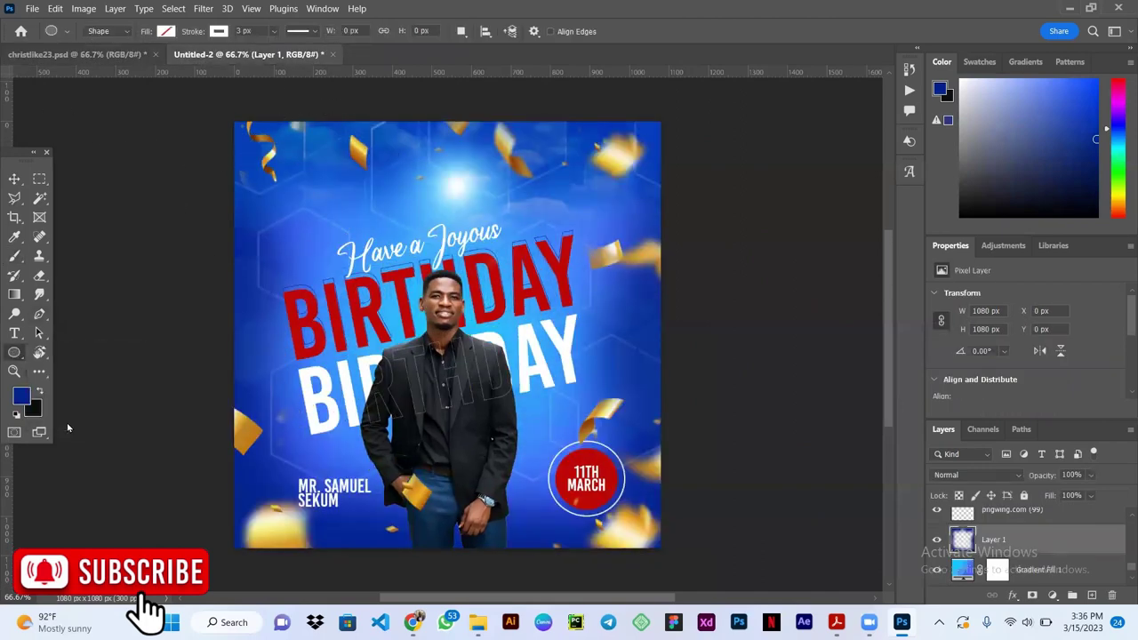
left_click(600, 31)
scroll(534, 116, "down", 1)
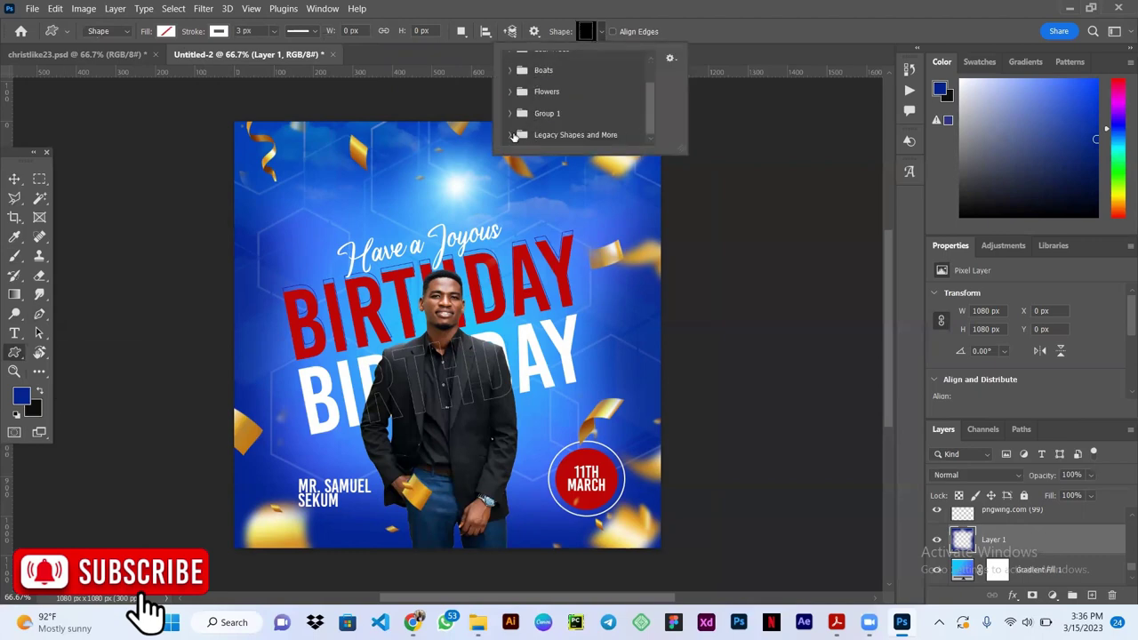
left_click(522, 134)
left_click(524, 135)
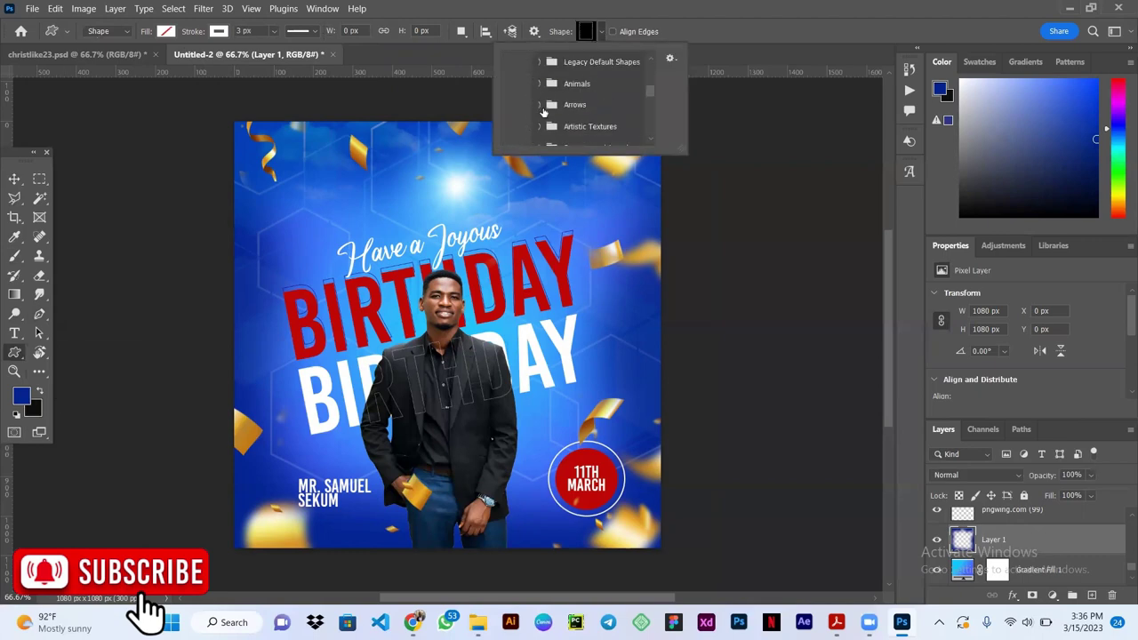
left_click(579, 104)
left_click(582, 91)
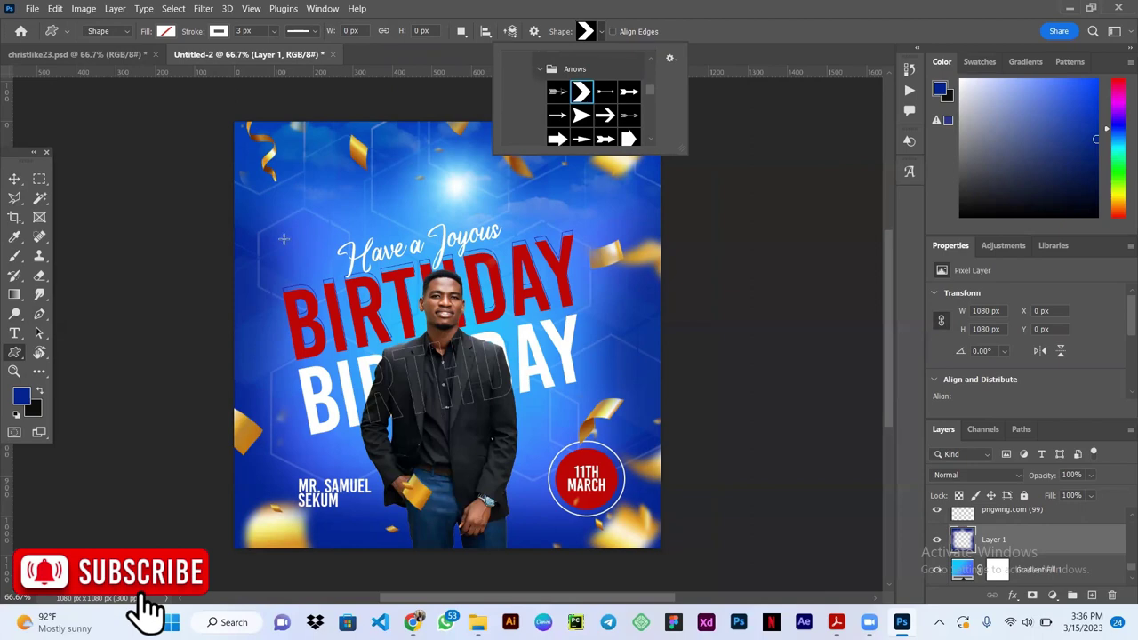
Step: Draw a small chevron left of 'Have a Joyous' with 0 px stroke and red fill
left_click_drag(284, 239, 296, 258)
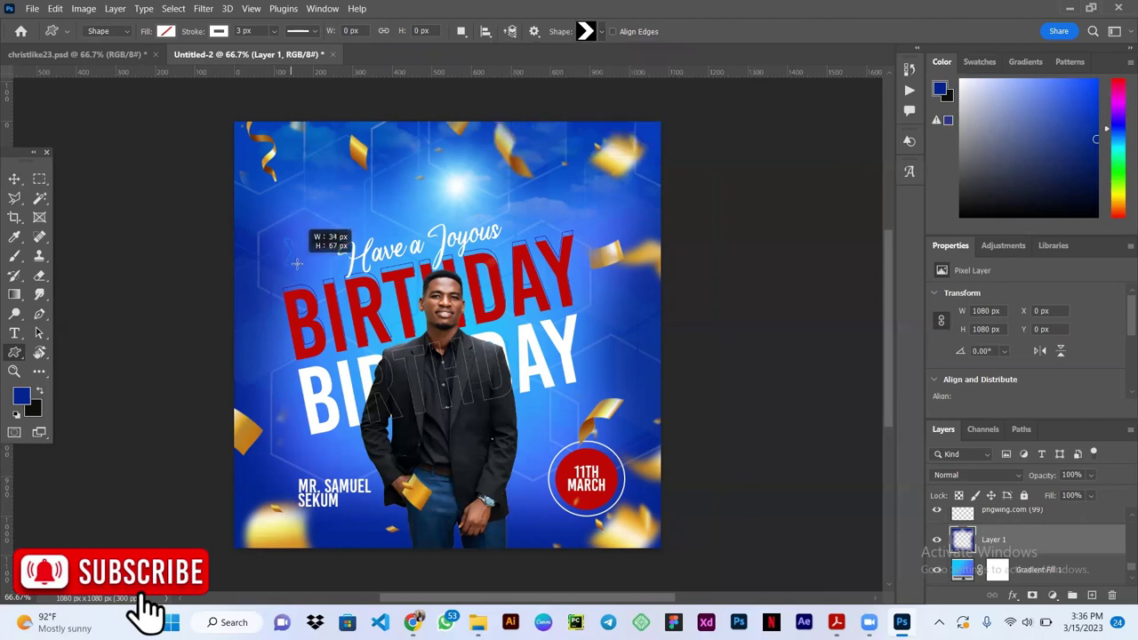
left_click(131, 56)
left_click(222, 55)
left_click_drag(192, 36, 172, 40)
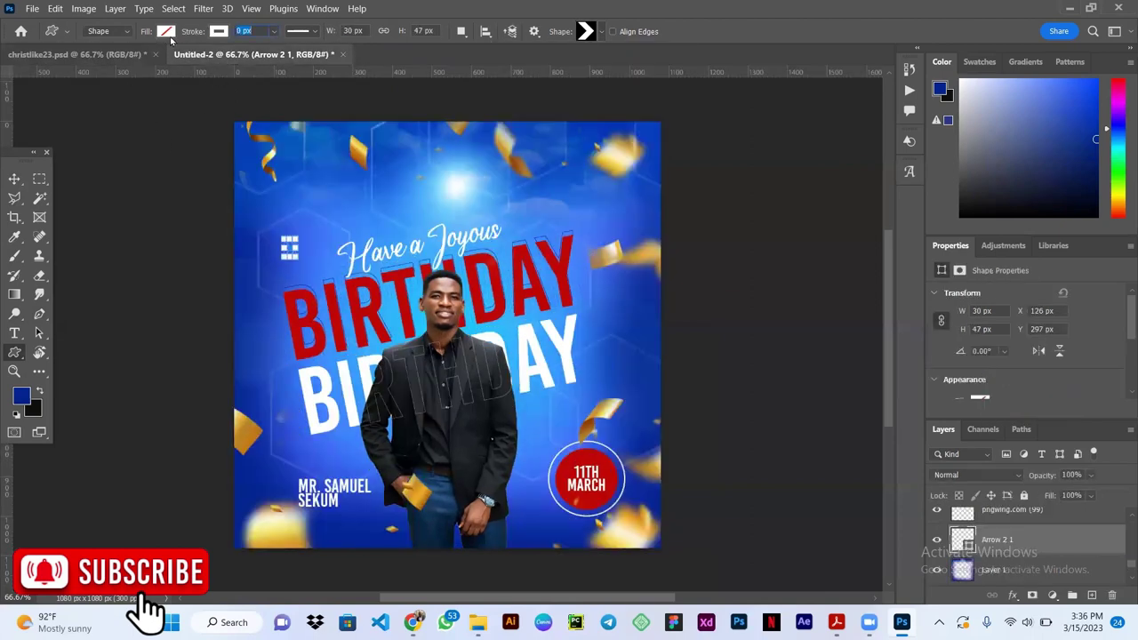
left_click(166, 32)
left_click(220, 110)
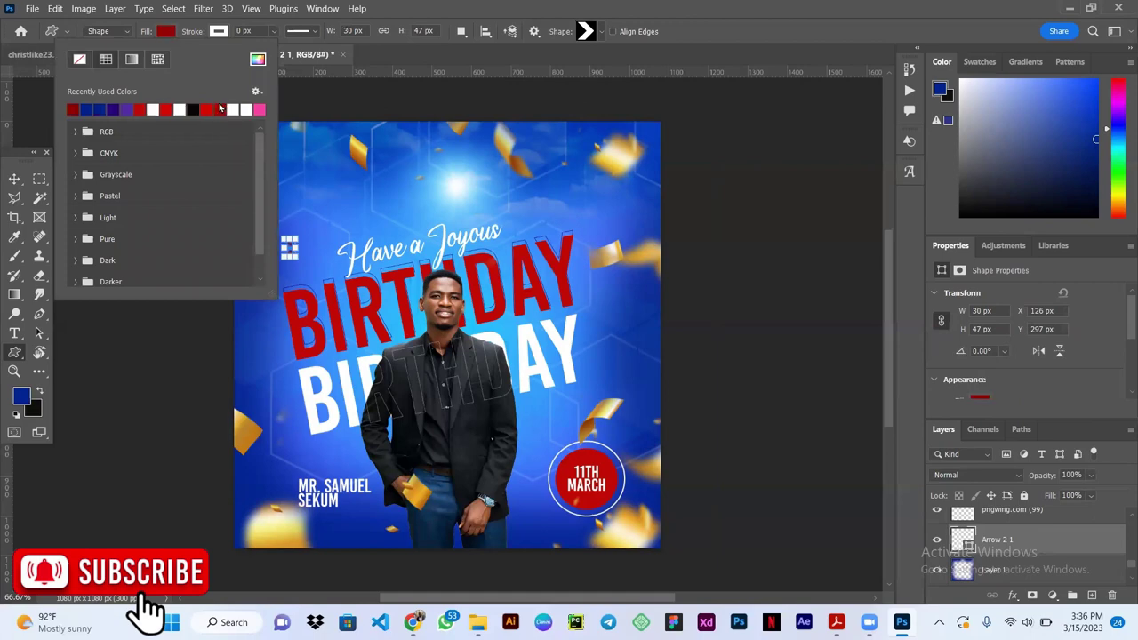
Step: Lock the red BIRTHDAY text layer
left_click(15, 179)
left_click(301, 281)
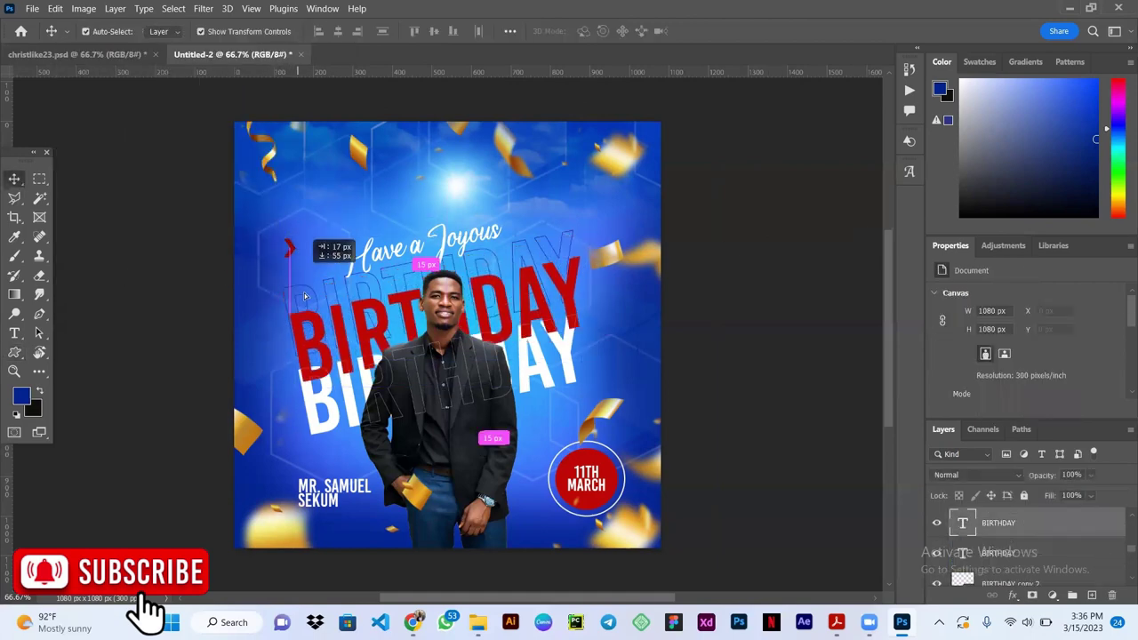
left_click(752, 227)
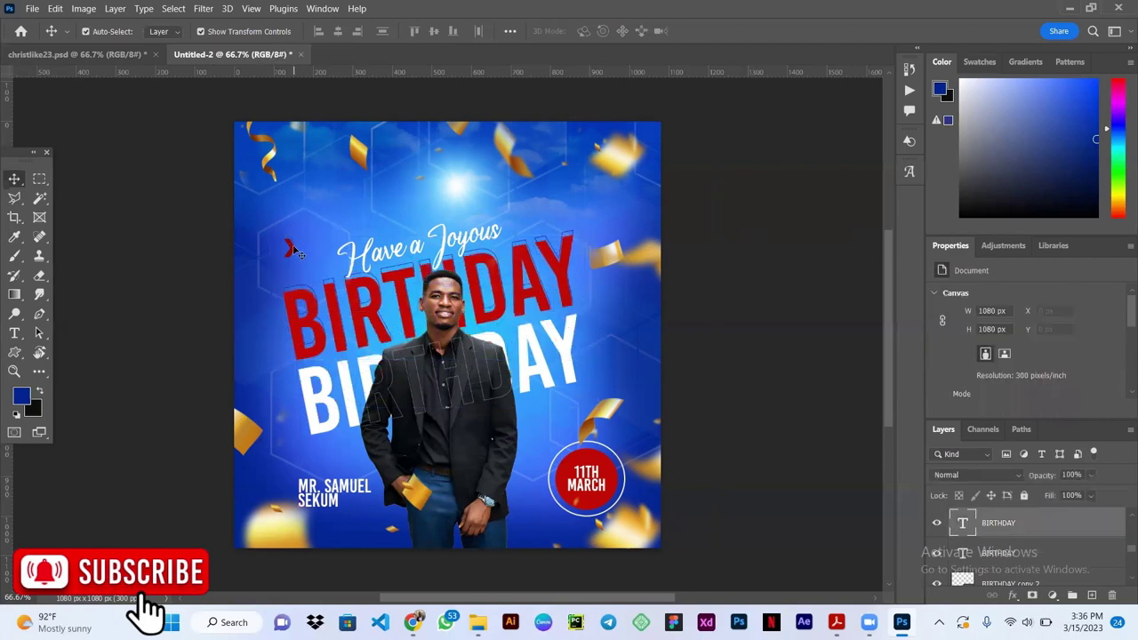
double_click(962, 523)
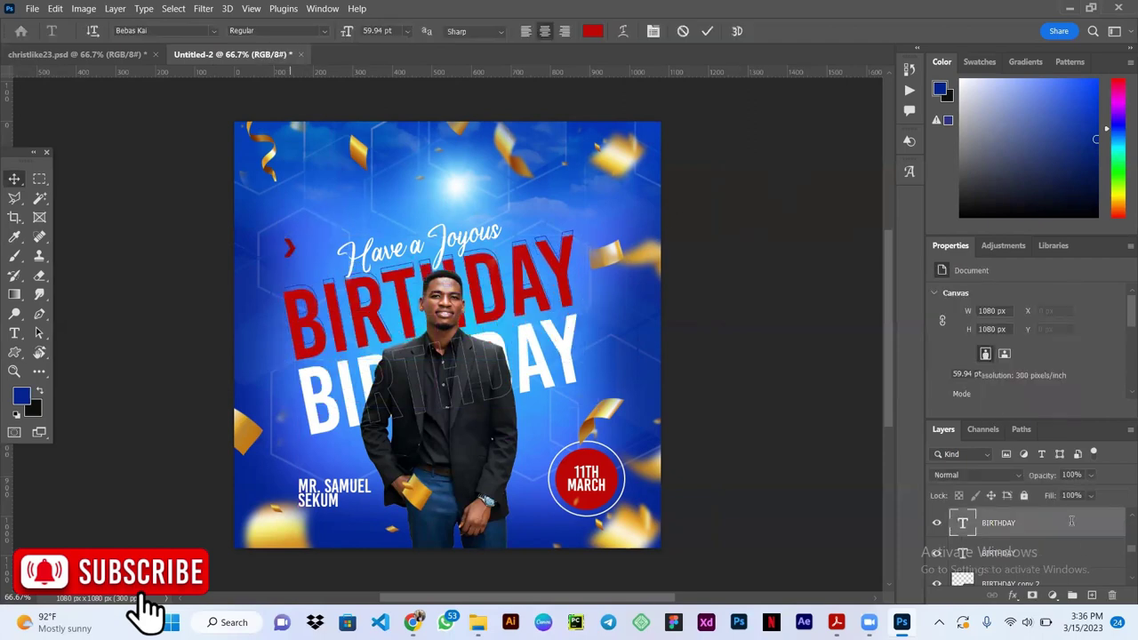
key("Escape")
key("v")
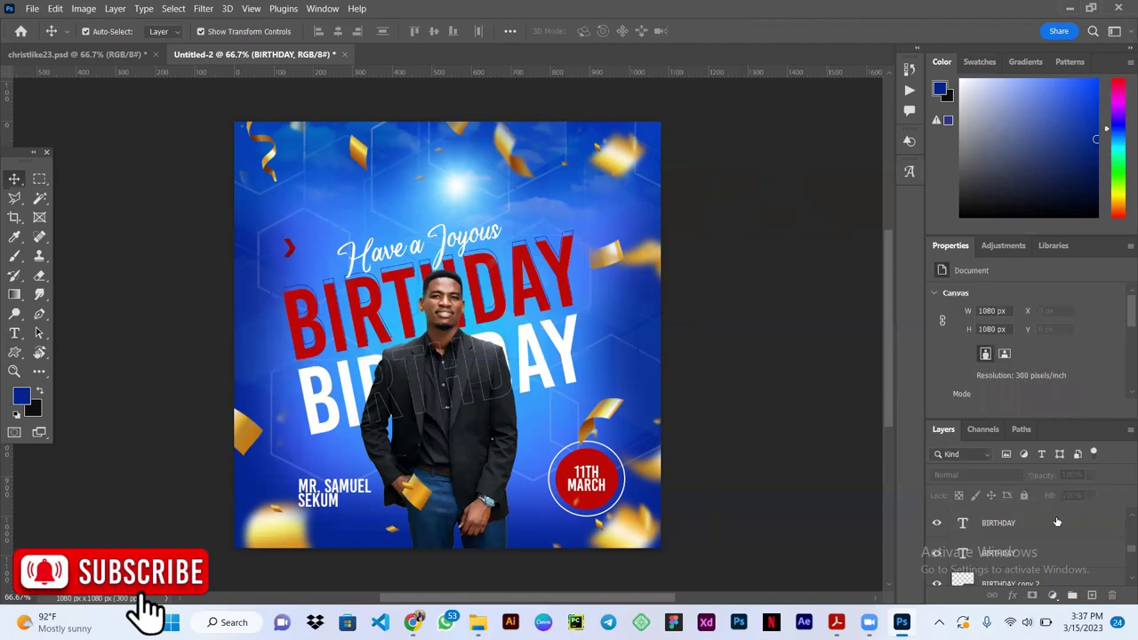
left_click(1023, 495)
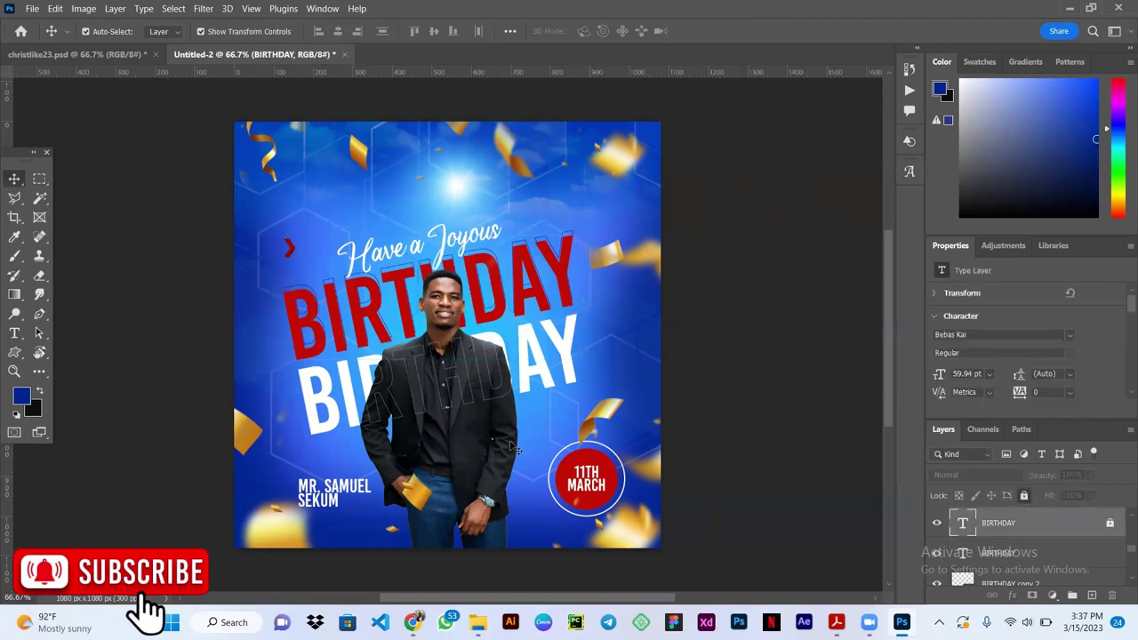
Step: Nudge the Arrow layer's chevron down so it sits above the name
left_click(292, 252)
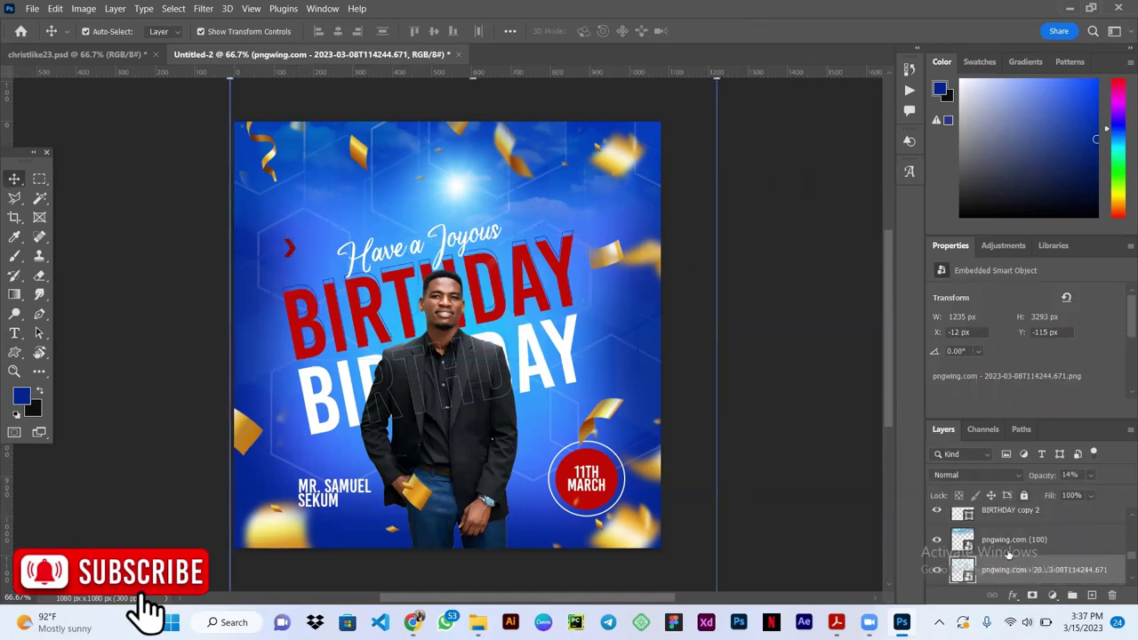
scroll(1008, 554, "down", 3)
scroll(1028, 562, "up", 2)
scroll(1027, 562, "up", 2)
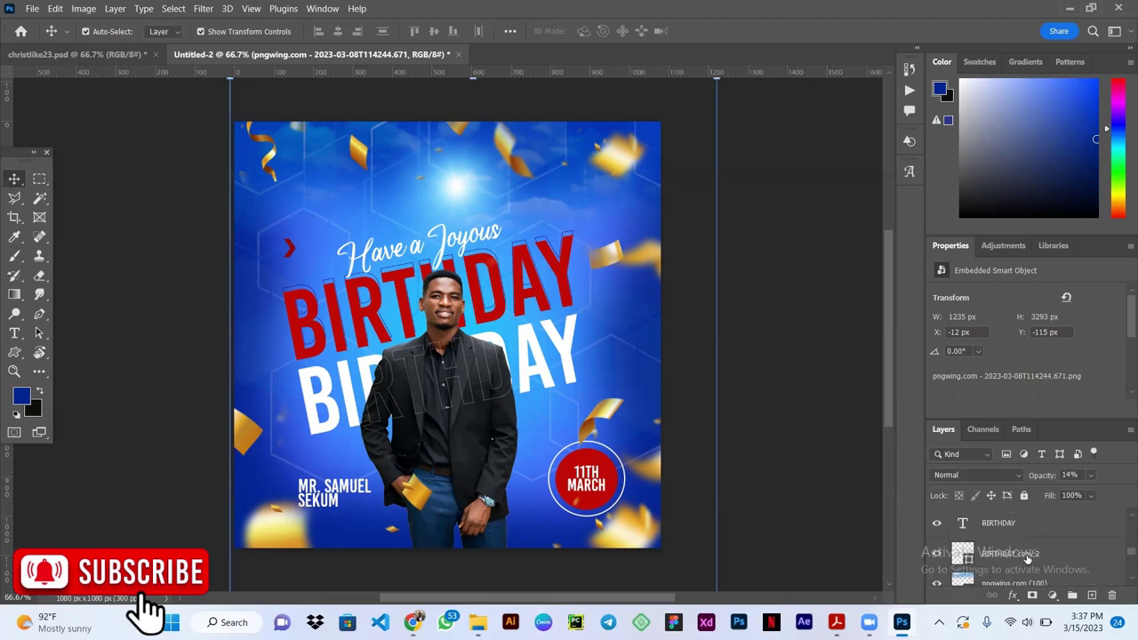
scroll(1027, 562, "up", 1)
scroll(1027, 559, "down", 2)
scroll(1027, 559, "down", 1)
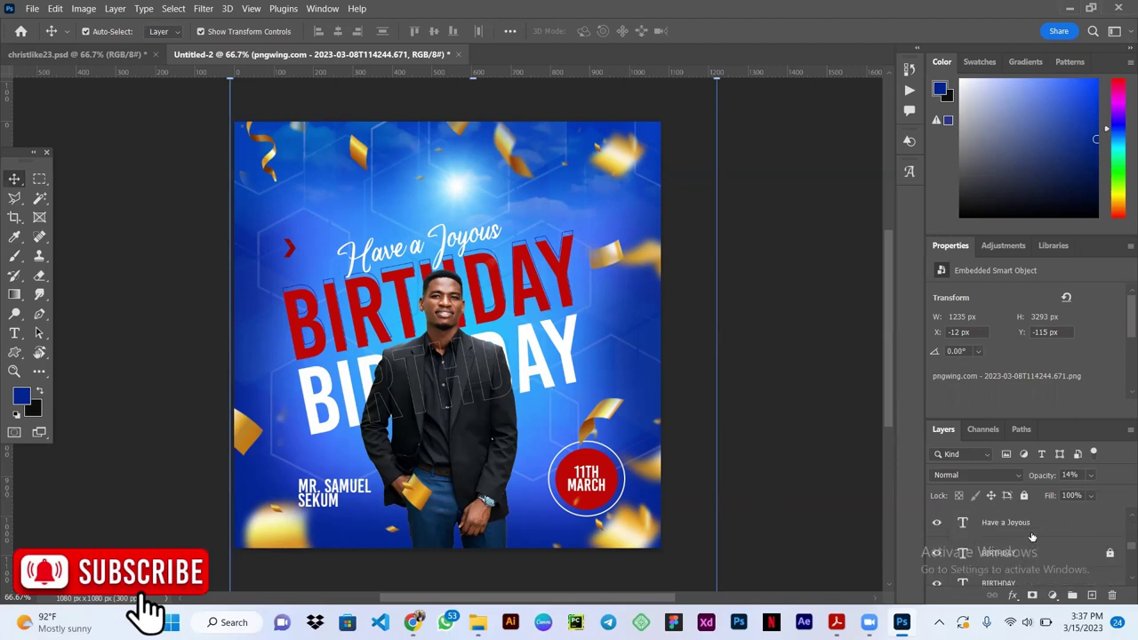
scroll(1014, 559, "down", 2)
left_click(1011, 555)
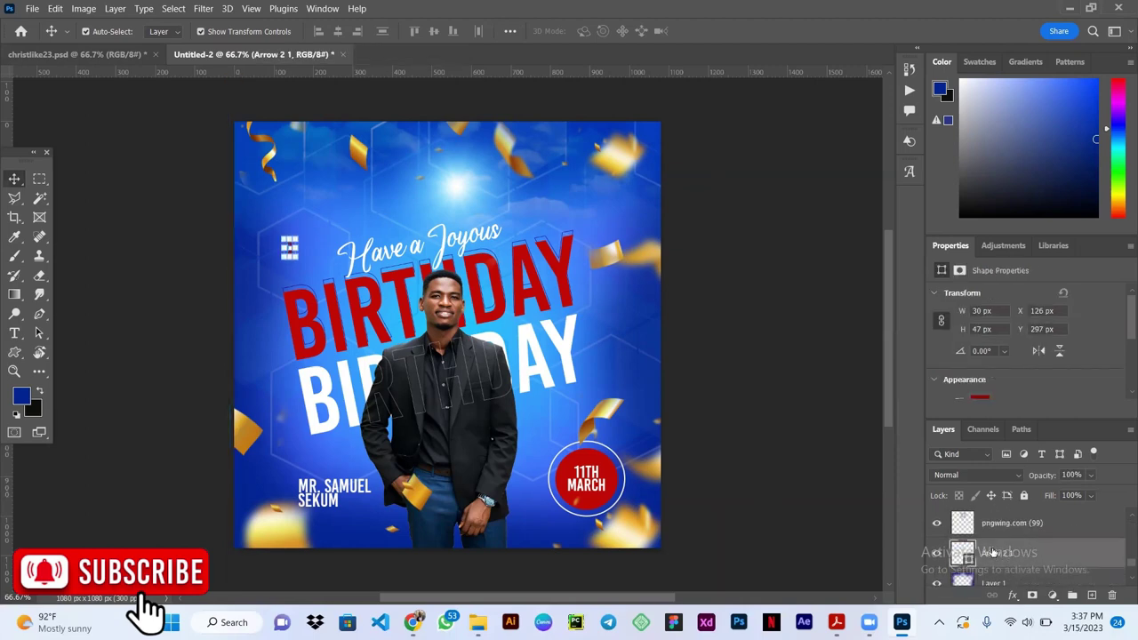
key("shift+Down")
key("shift+Down")
key("shift+Down")
key("shift+Down")
key("shift+Down")
key("shift+Down")
key("shift+Down")
key("shift+Down")
key("shift+Down")
key("shift+Down")
key("shift+Down")
key("shift+Down")
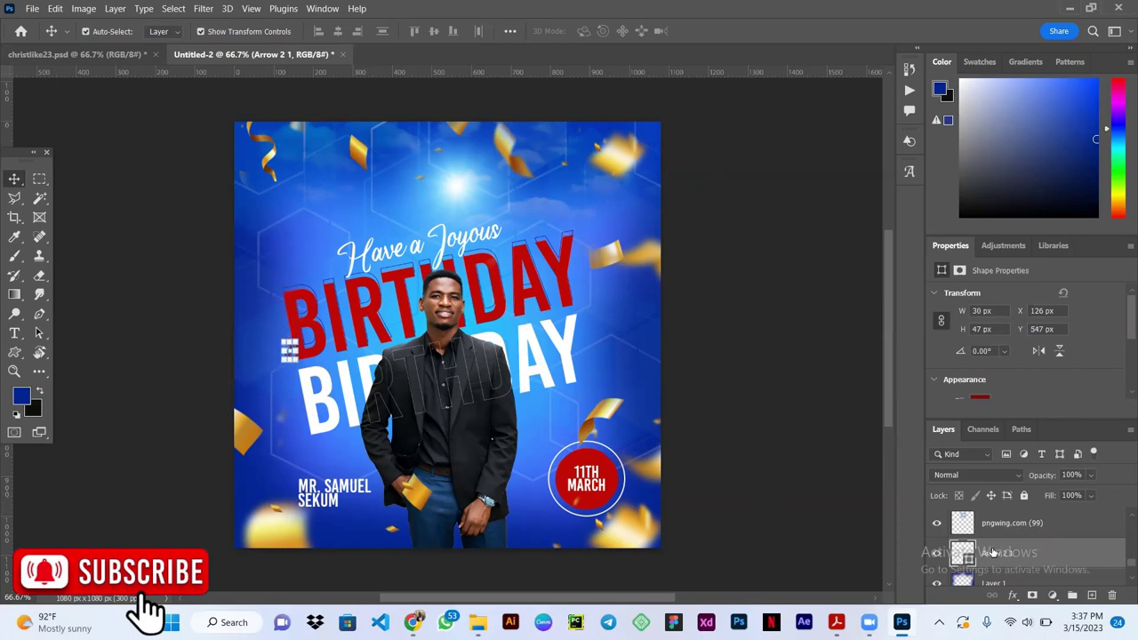
key("shift+Down")
key("shift+Down")
key("shift+Down")
key("shift+Down")
key("shift+Down")
key("shift+Down")
key("shift+Down")
key("shift+Down")
key("shift+Down")
key("shift+Down")
key("shift+Down")
key("shift+Down")
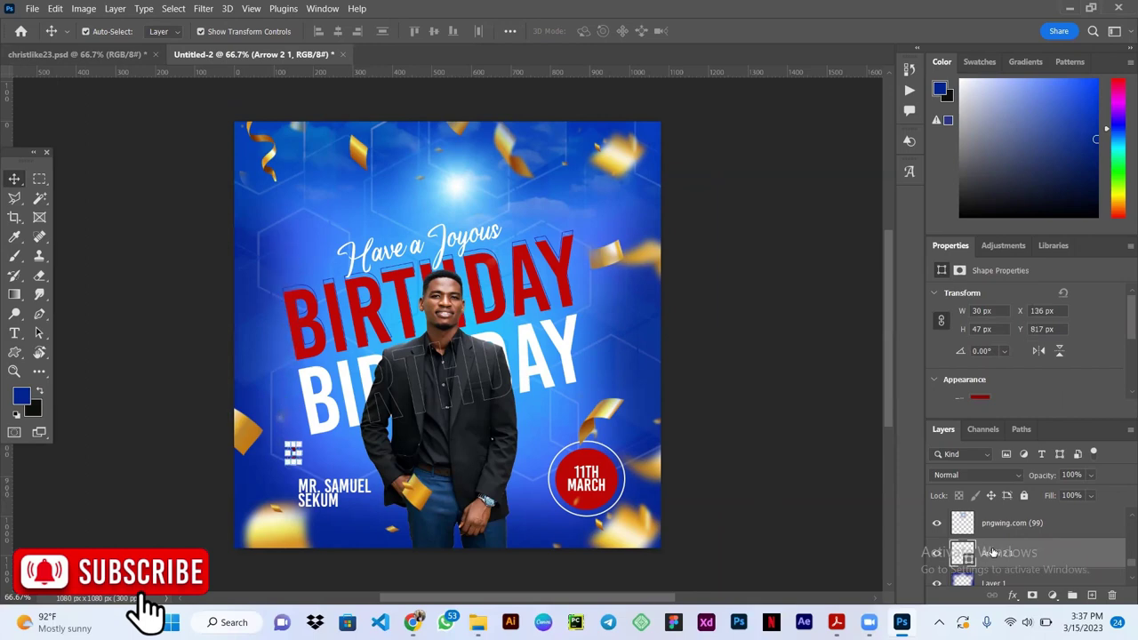
key("shift+Right")
key("shift+Right")
key("shift+Right")
Step: Duplicate the chevron into a double pair and tilt it about 12 degrees
key("shift+Right")
key("shift+Right")
key("ctrl+j")
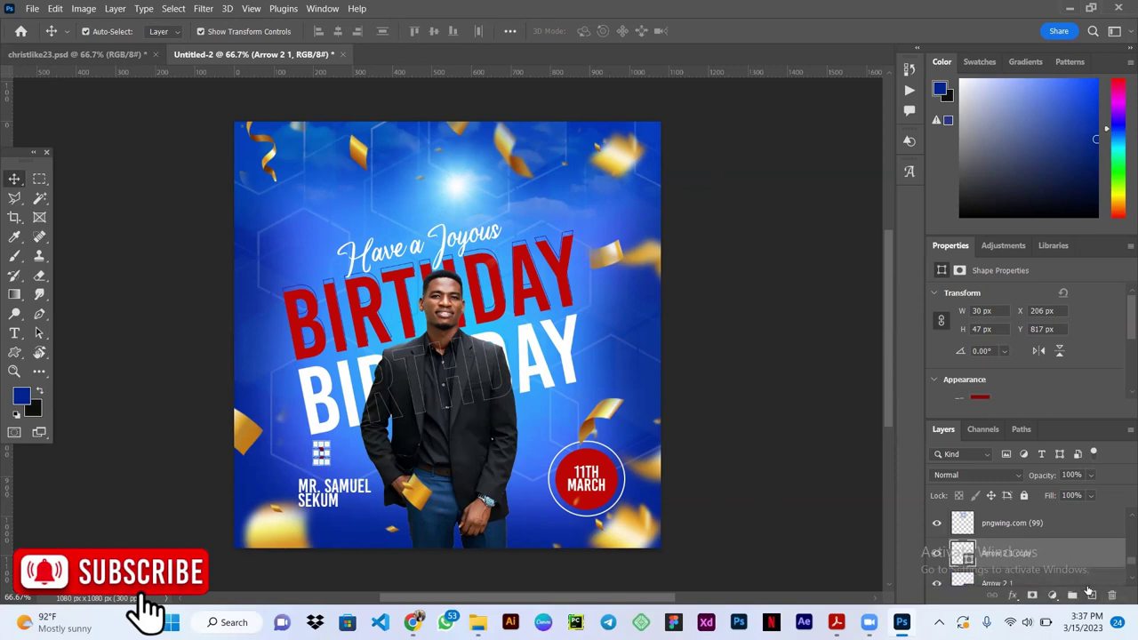
key("shift+Right")
key("shift+Right")
key("shift+Right")
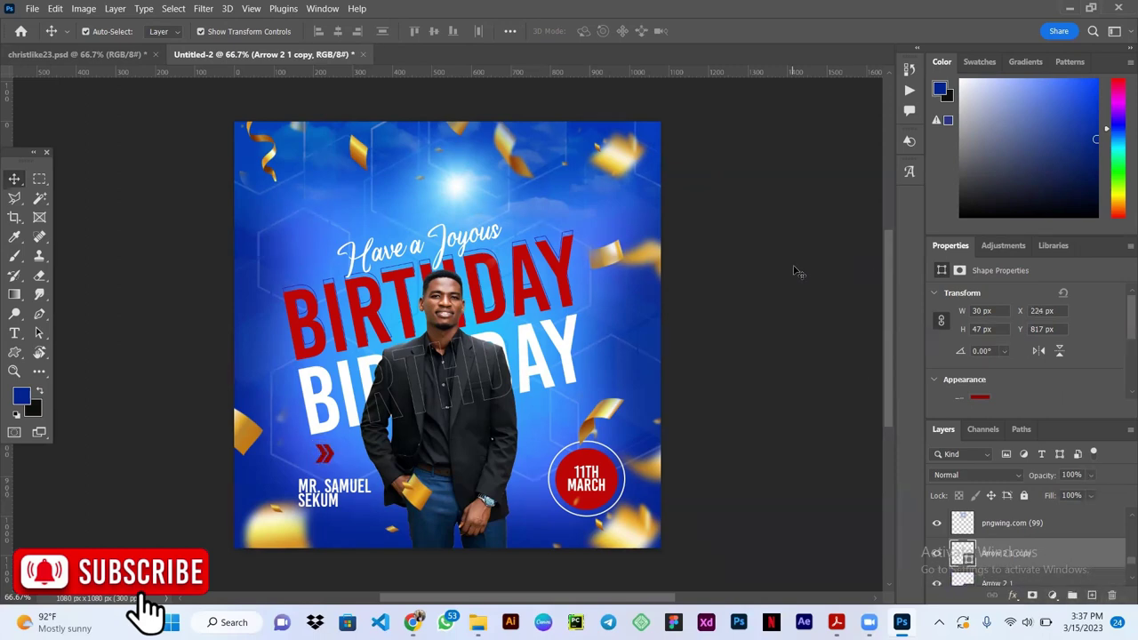
left_click(337, 465)
left_click(1063, 564)
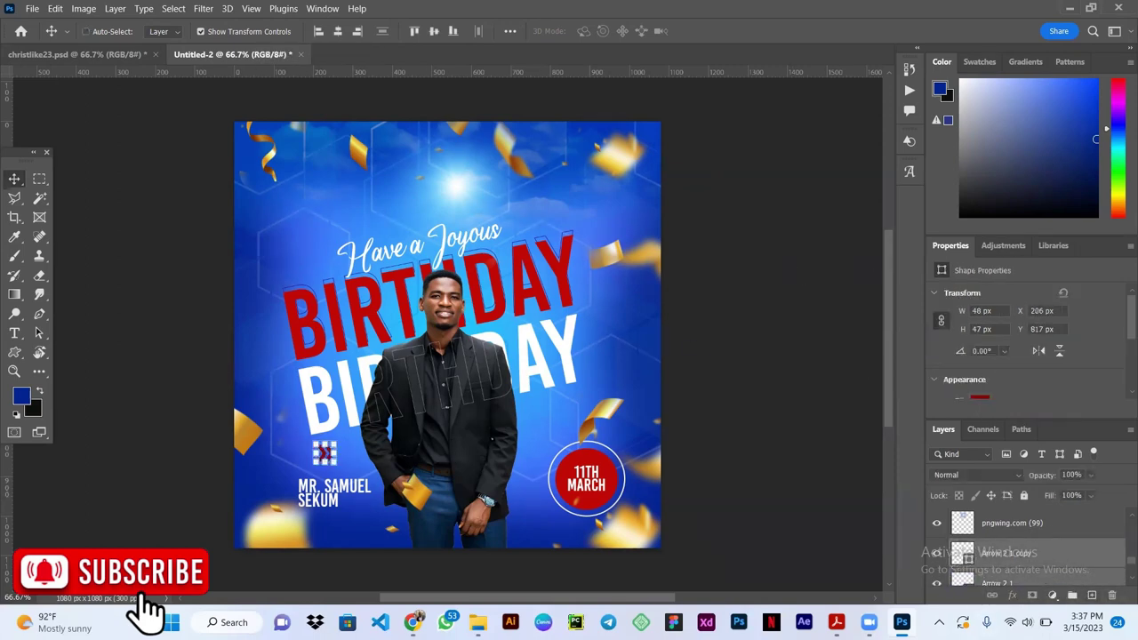
key("ctrl+t")
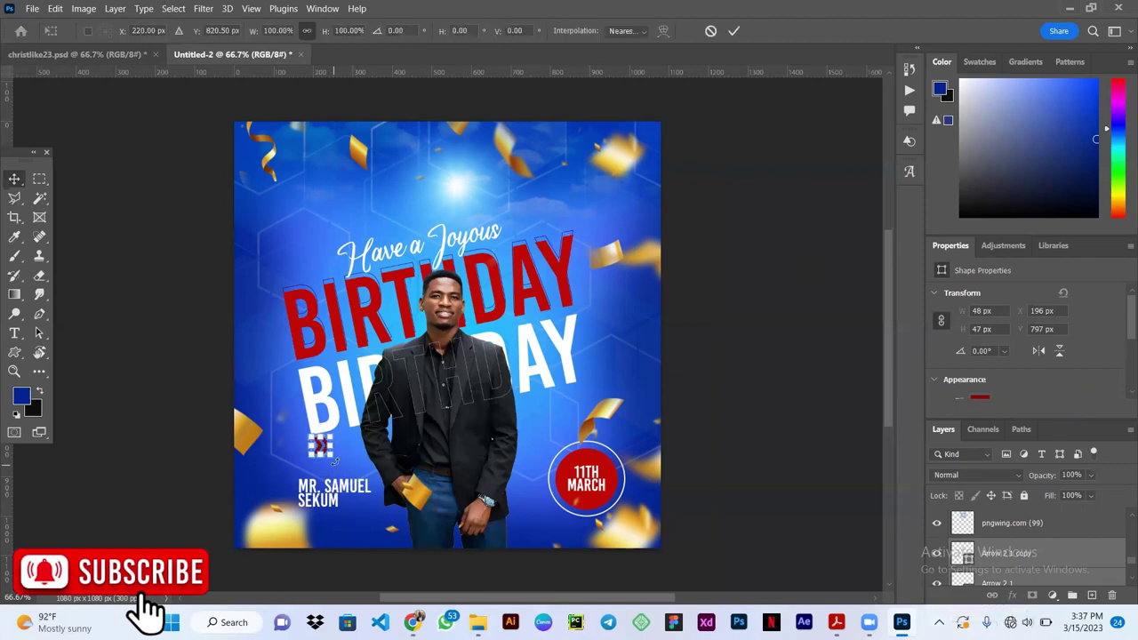
left_click_drag(587, 324, 555, 270)
left_click(733, 31)
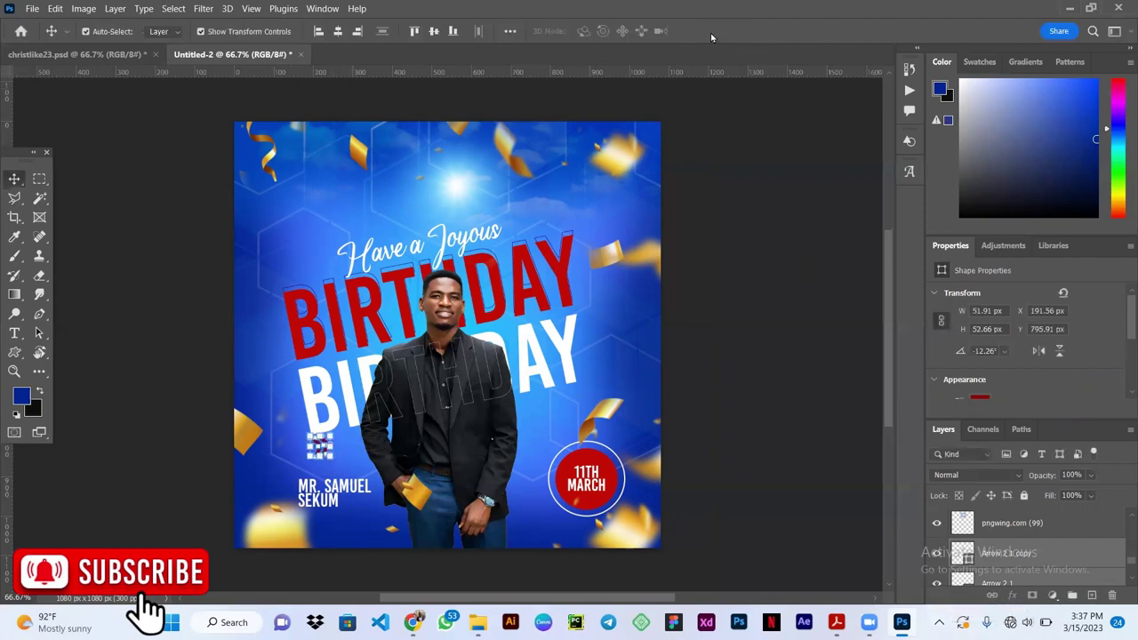
Step: Copy the chevron pair and shift the copy to the right
key("ctrl+j")
key("ctrl+j")
key("shift+Right")
key("shift+Right")
key("shift+Right")
key("shift+Right")
key("shift+Right")
key("shift+Right")
key("shift+Right")
key("shift+Right")
key("shift+Right")
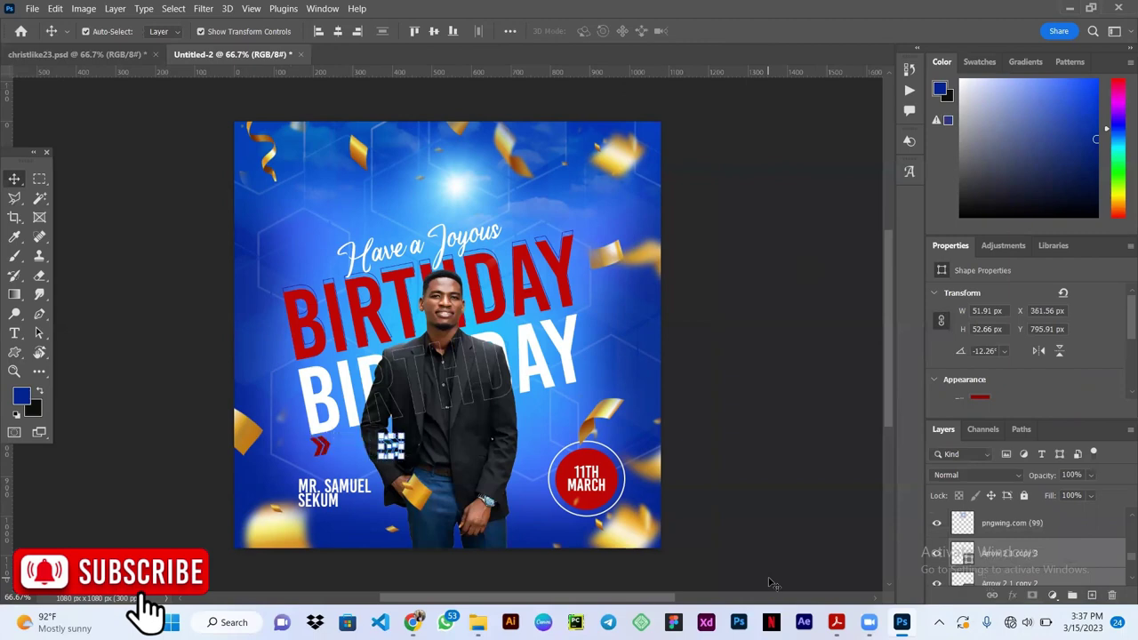
key("shift+Right")
key("shift+Right")
key("shift+Right")
key("shift+Right")
key("shift+Right")
key("shift+Right")
key("shift+Right")
key("shift+Right")
key("shift+Right")
key("shift+Right")
key("shift+Right")
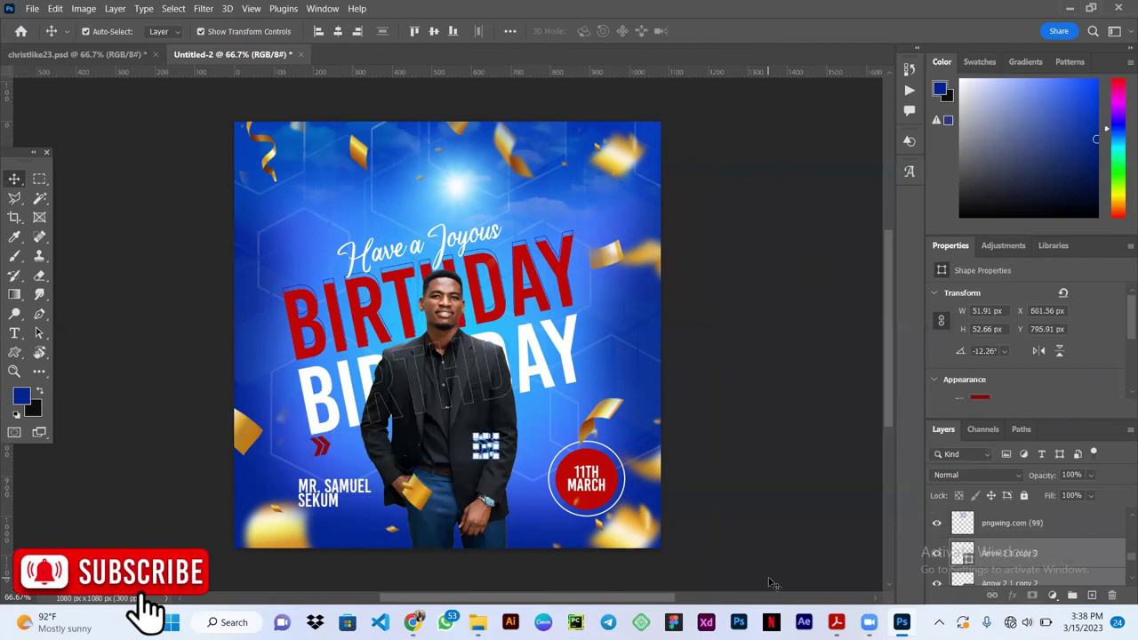
key("shift+Right")
key("shift+Right")
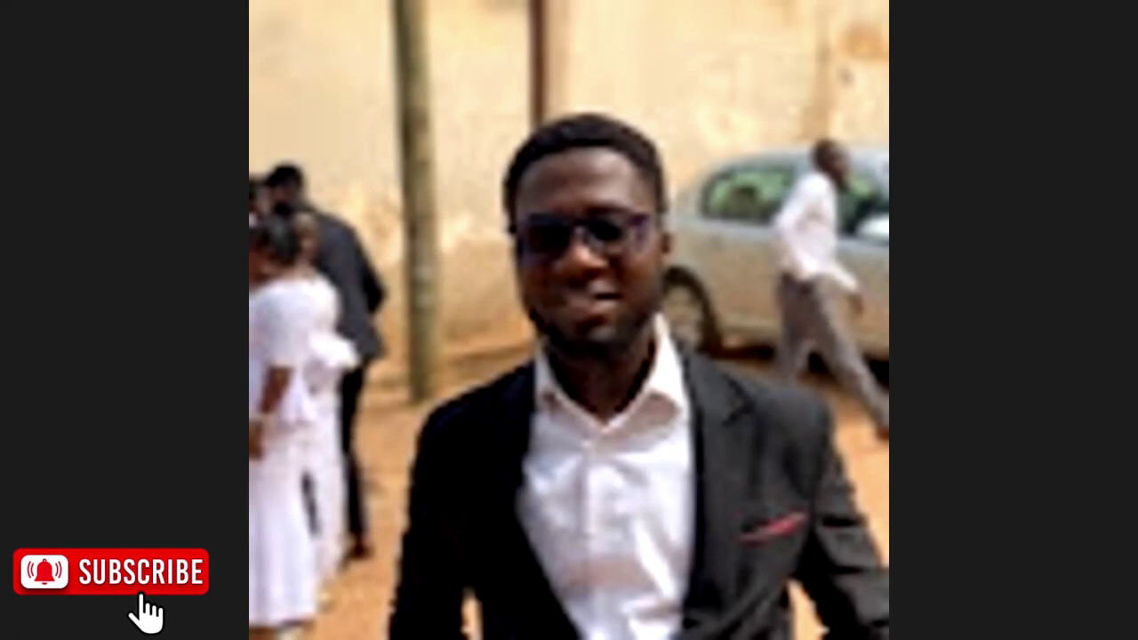
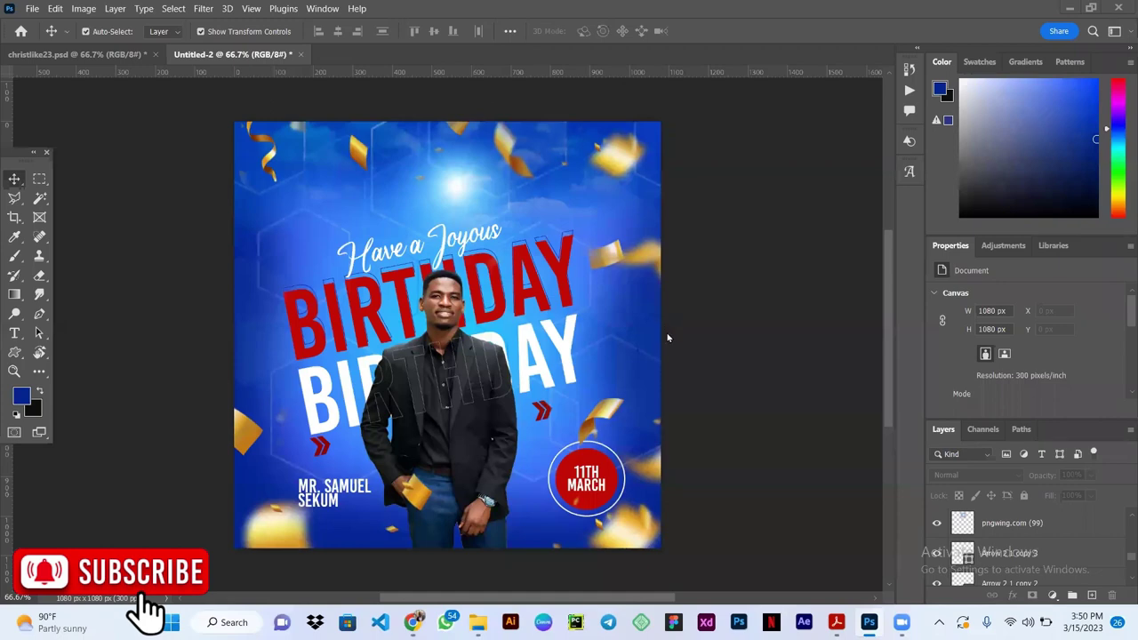
Step: Commit the white BIRTHDAY text and fully lock its layer with Lock All
left_click(557, 418)
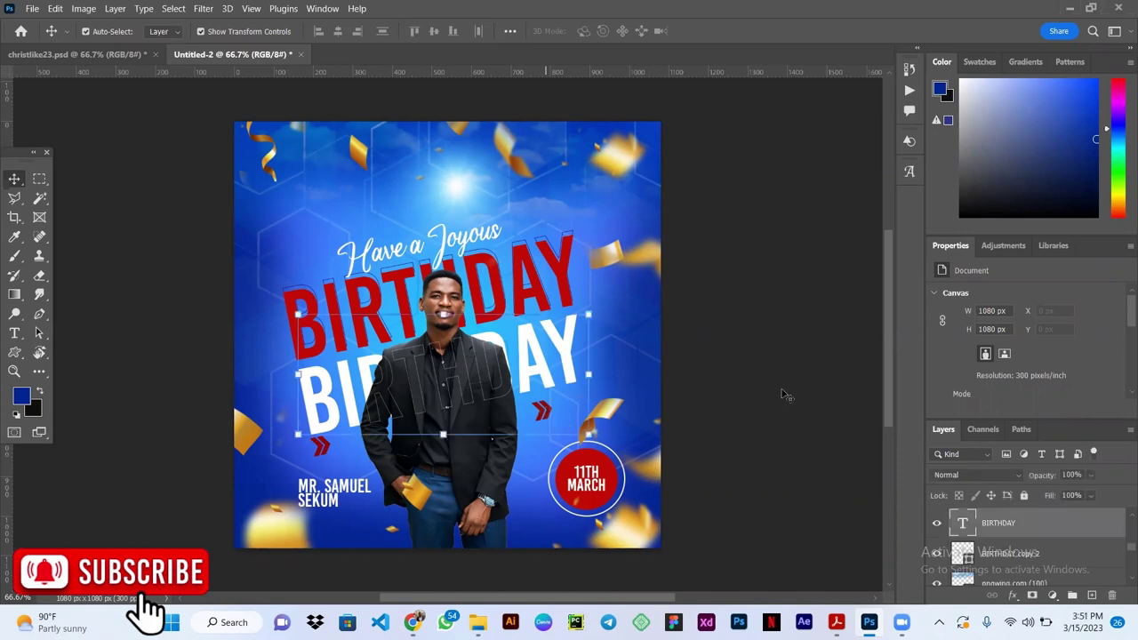
left_click(762, 341)
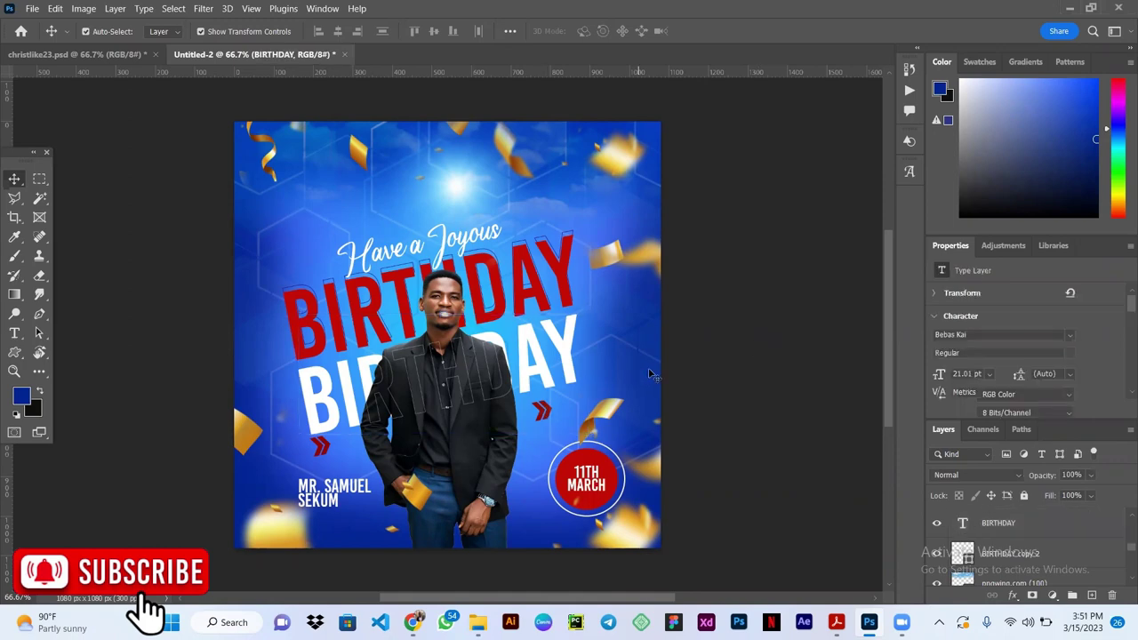
left_click(550, 418)
double_click(962, 523)
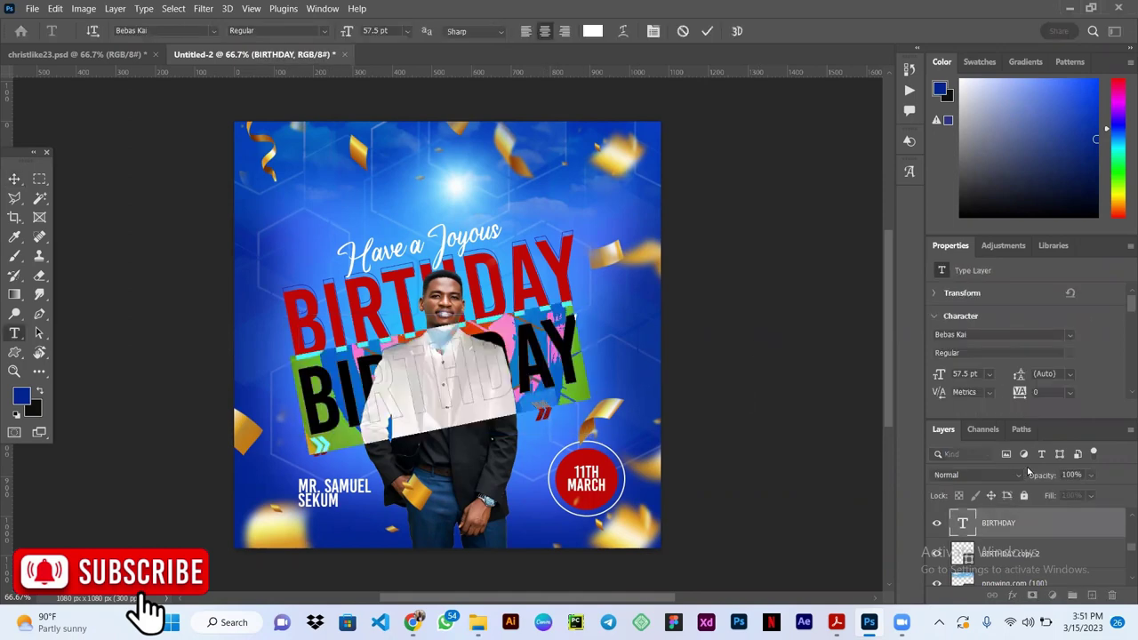
key("ctrl+Return")
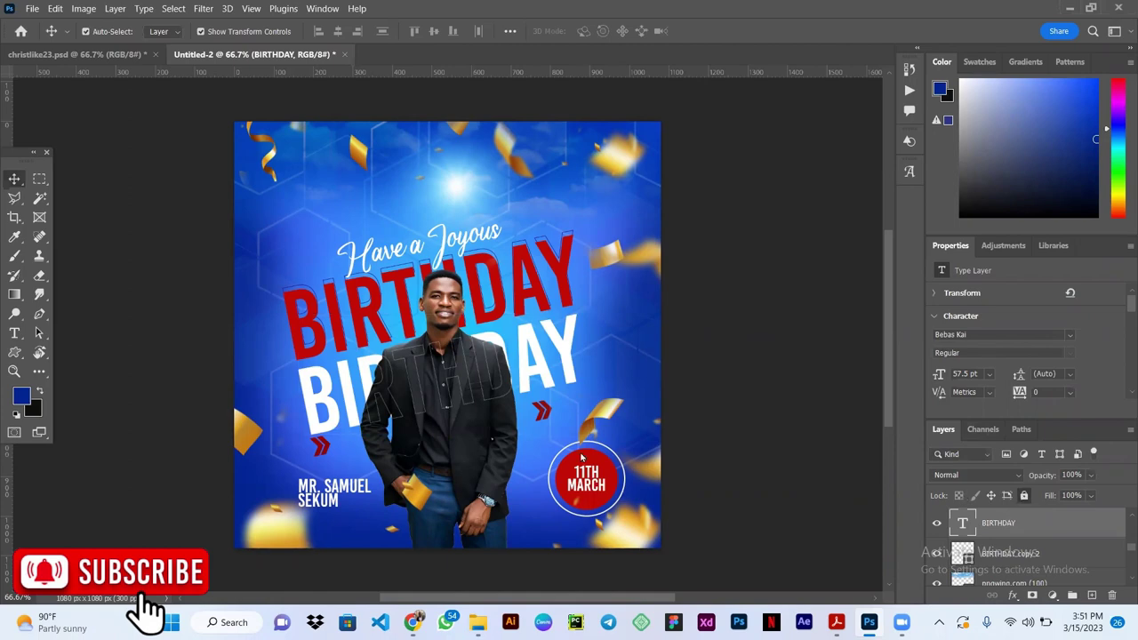
key("ctrl+slash")
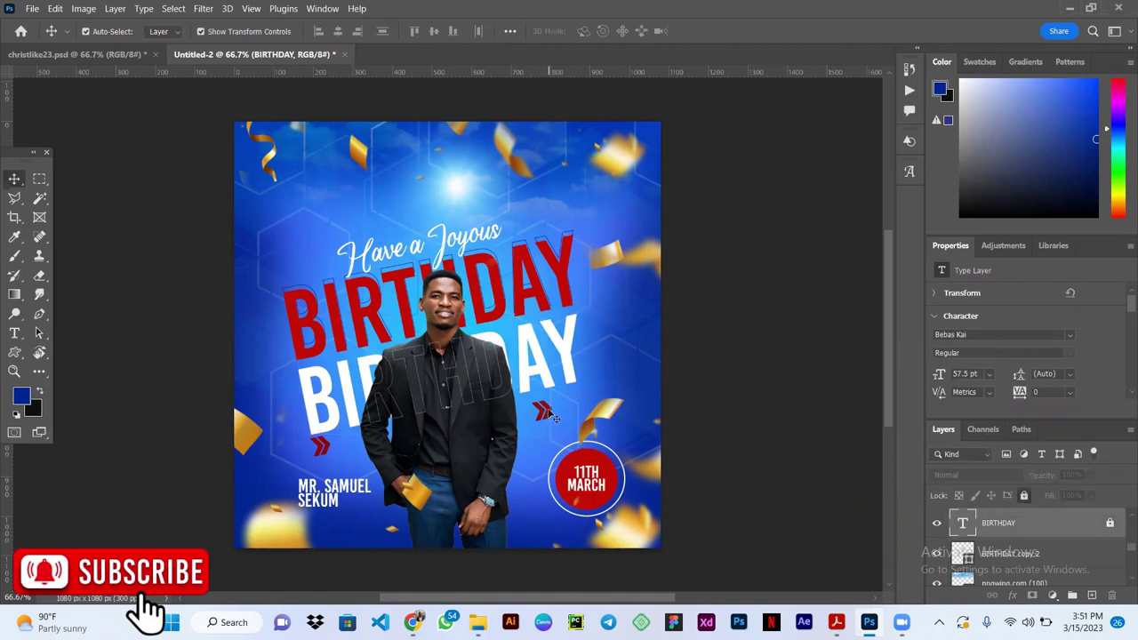
left_click(546, 411)
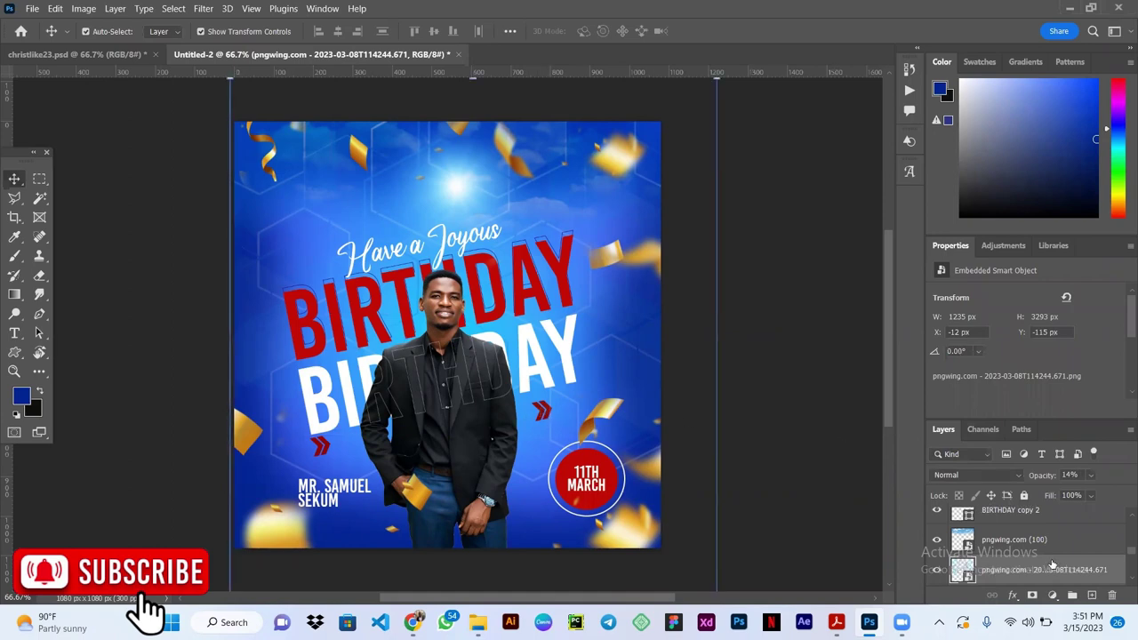
Step: Select the Arrow 2 1 copy 2 and copy 3 layers and nudge them up and right
scroll(1052, 564, "down", 3)
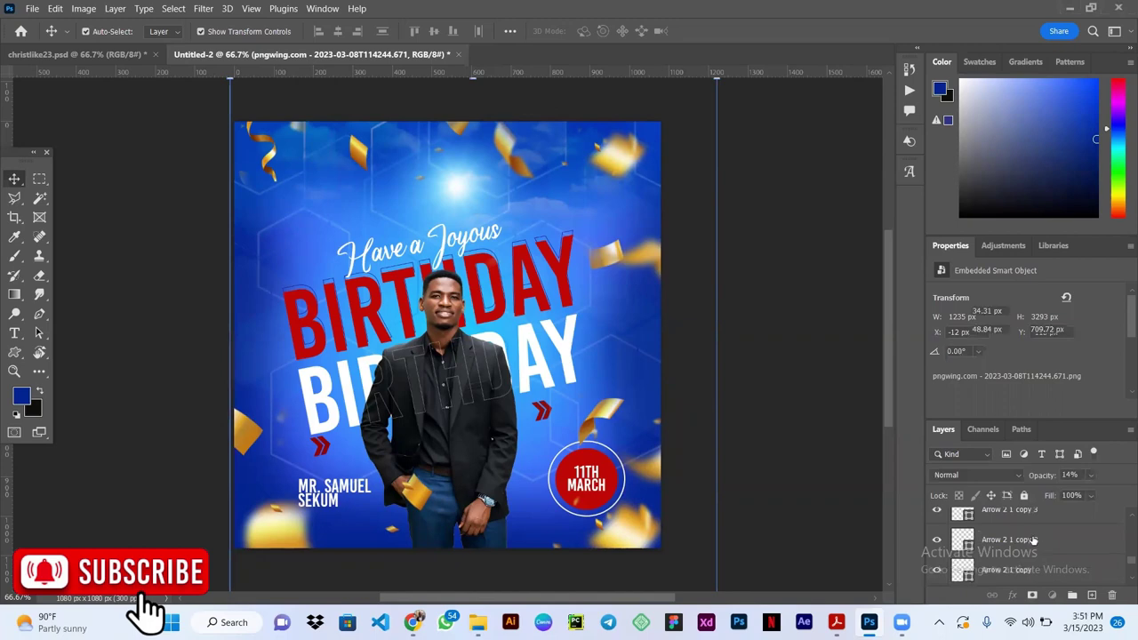
left_click(1038, 539)
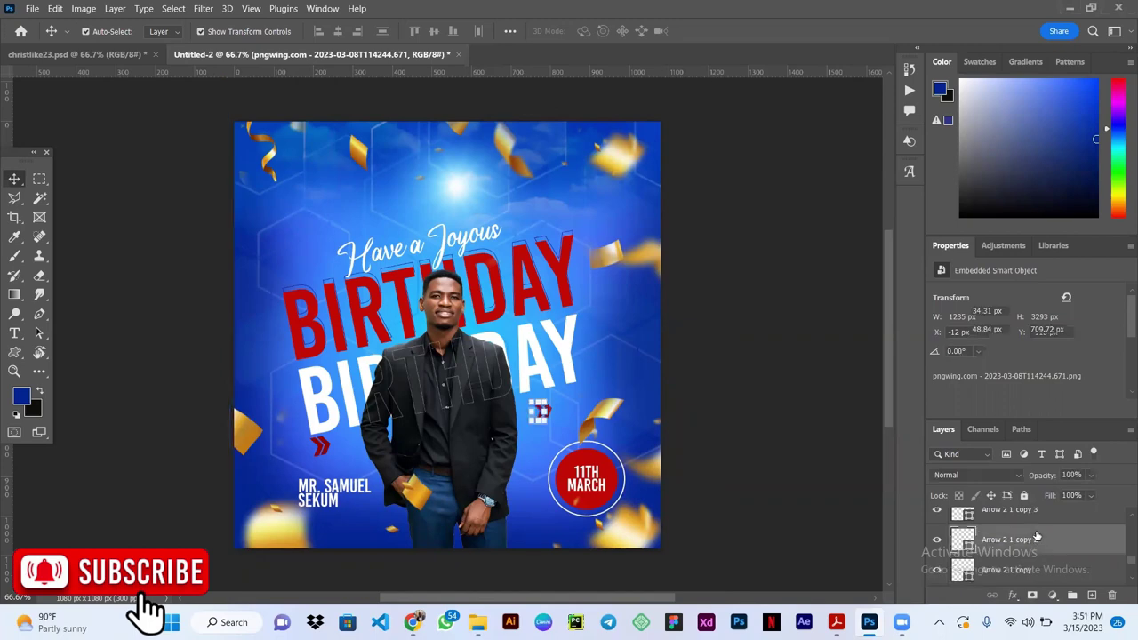
scroll(1016, 542, "up", 1)
left_click(1047, 541, "ctrl")
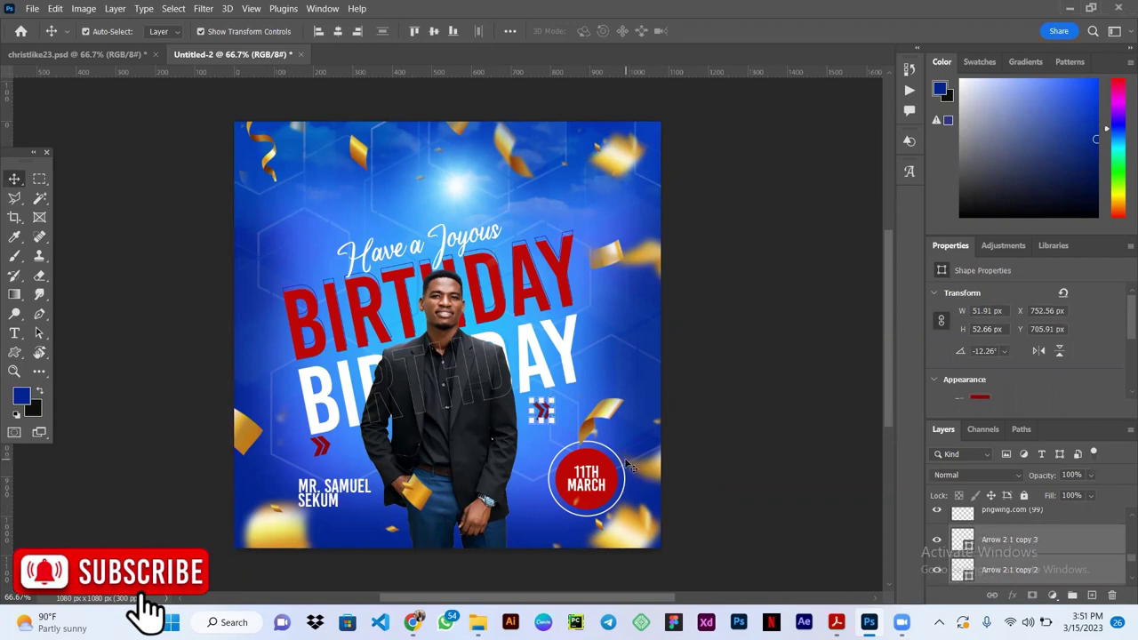
key("shift+Up")
key("shift+Up")
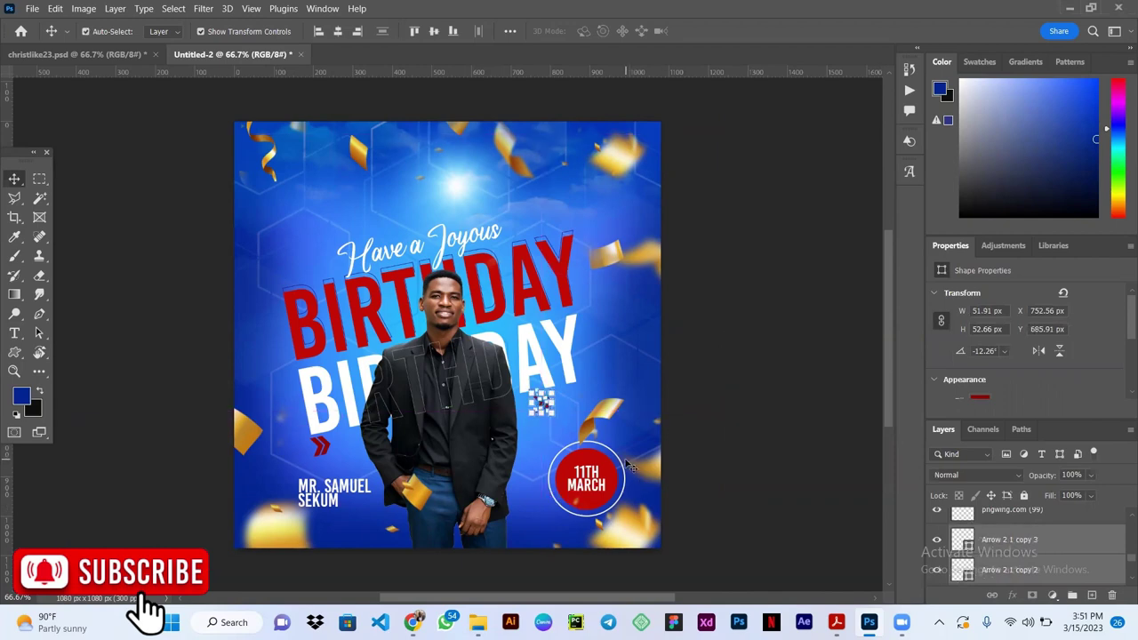
key("shift+Up")
key("shift+Right")
key("shift+Right")
key("shift+Right")
key("shift+Right")
key("shift+Right")
key("shift+Right")
key("shift+Right")
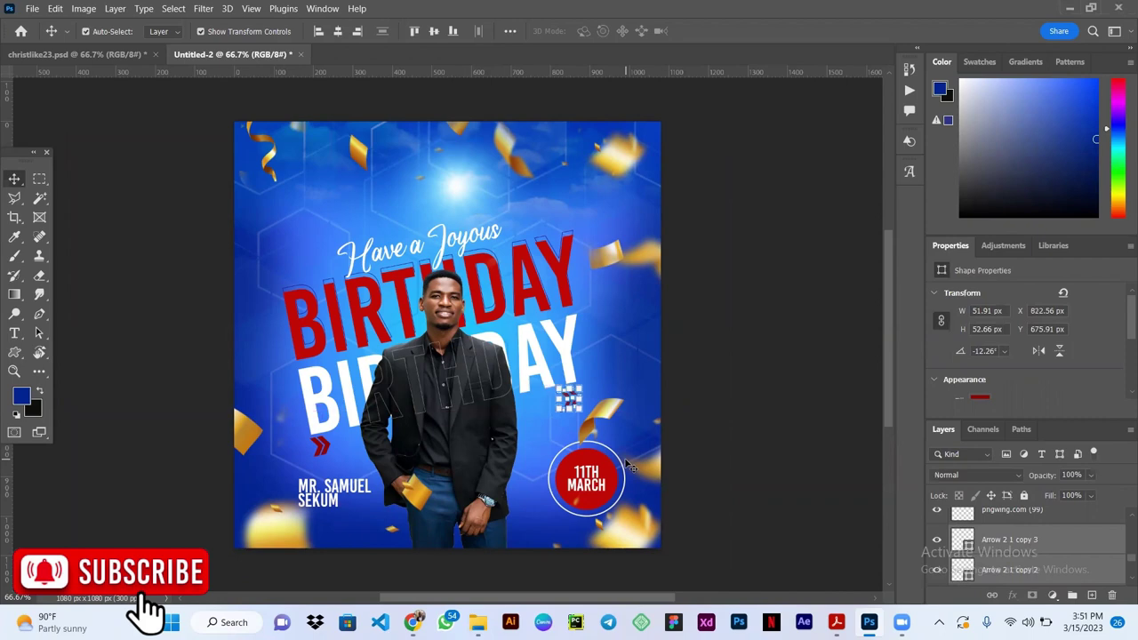
Step: Flip the arrows horizontally via Transform Path so they point left, then nudge left and up
left_click(49, 8)
left_click(84, 8)
left_click(54, 8)
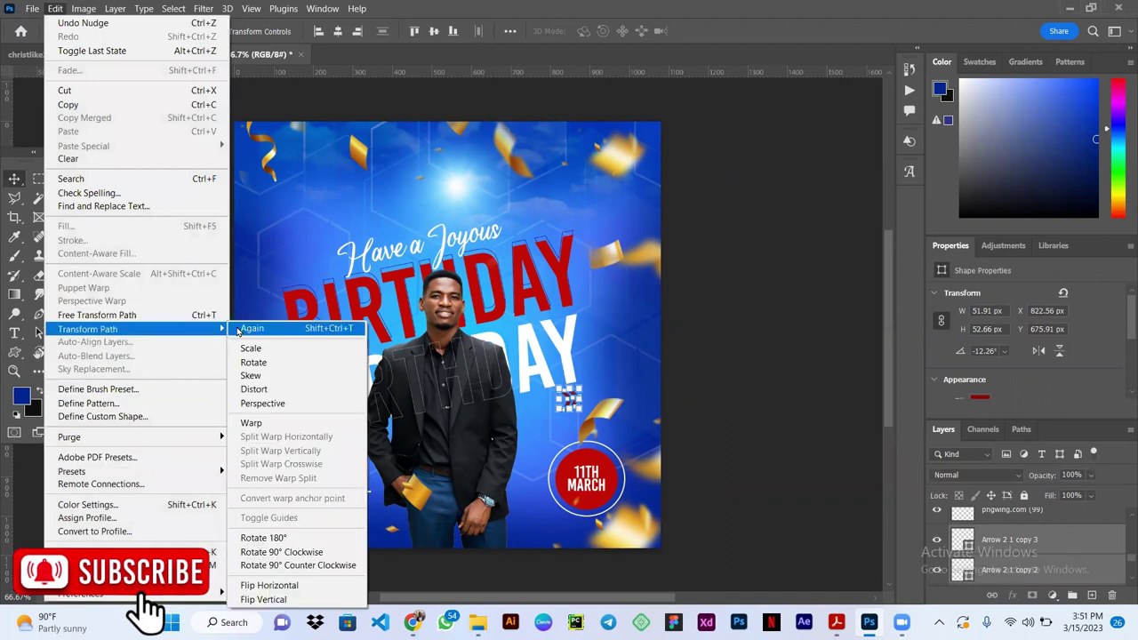
mouse_move(88, 329)
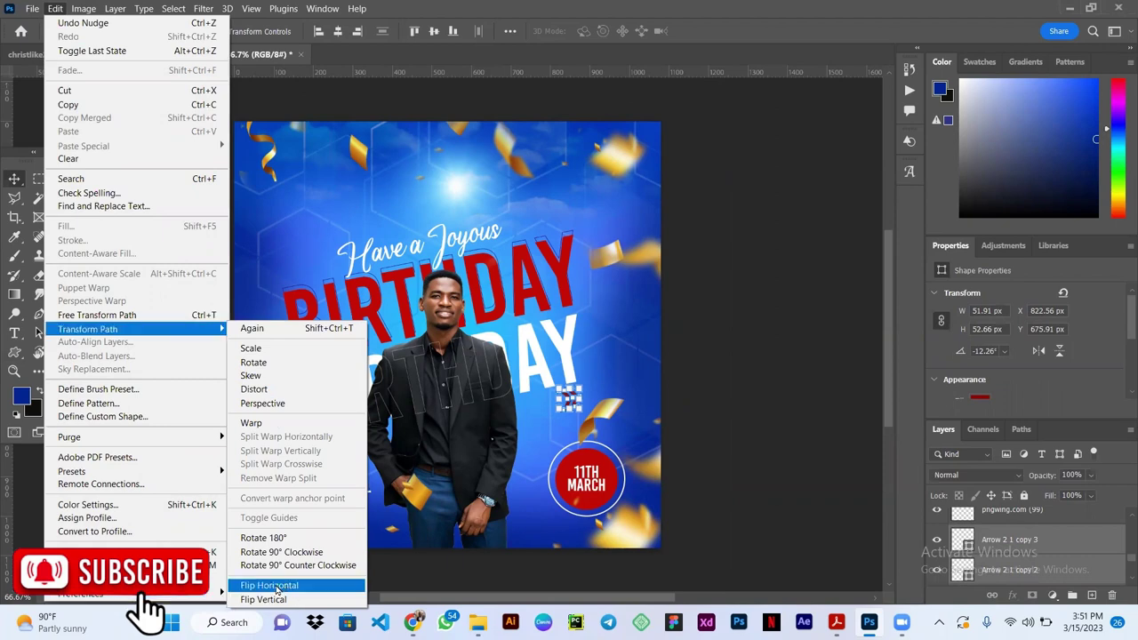
left_click(276, 586)
key("shift+Left")
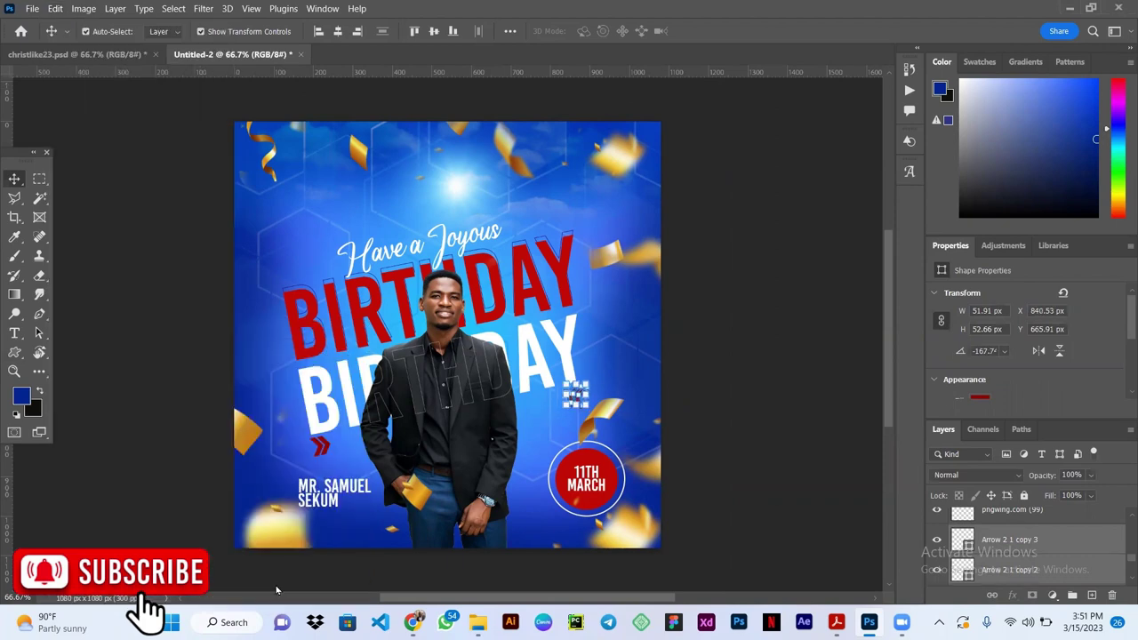
key("shift+Up")
Step: Rotate the arrows to a slight tilt with Free Transform, apply, and deselect
key("ctrl+t")
left_click_drag(591, 378, 588, 369)
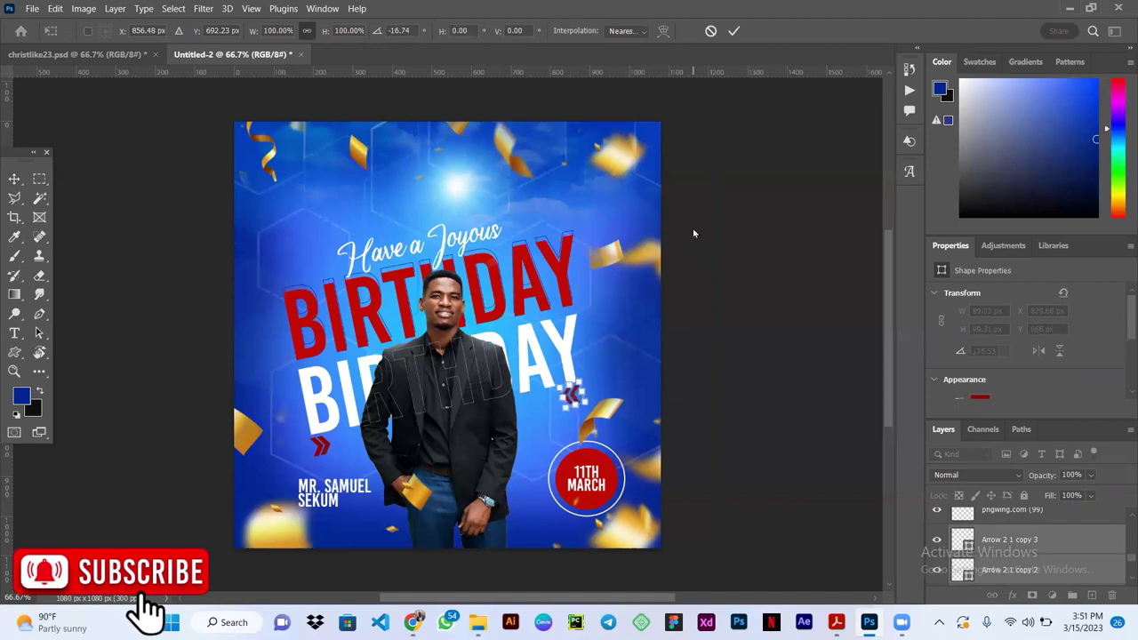
left_click(734, 31)
left_click(825, 213)
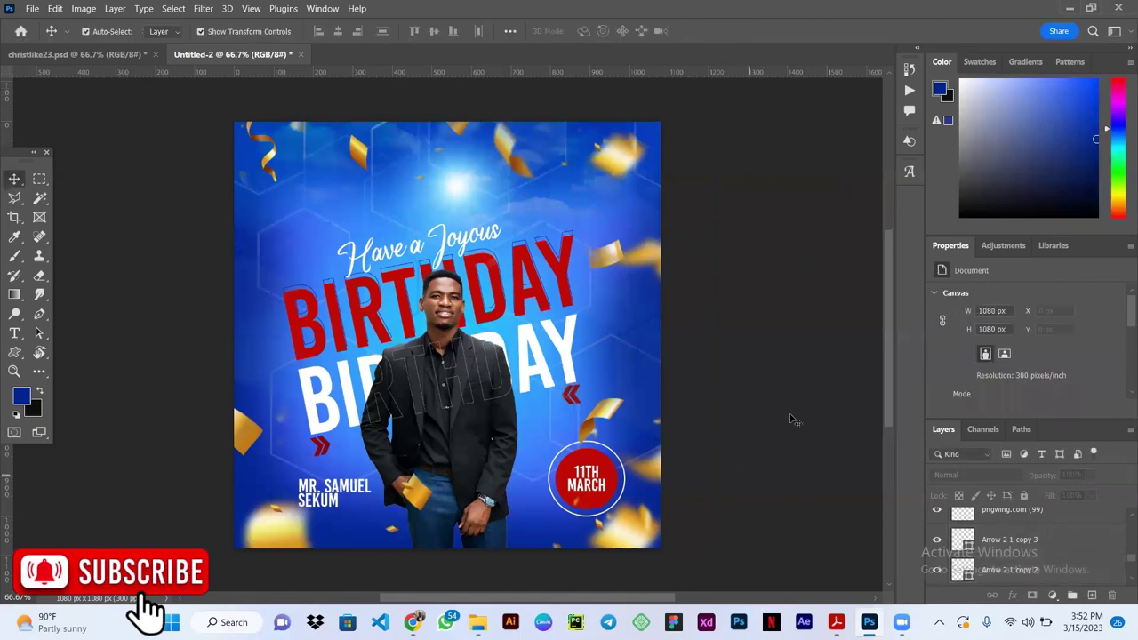
left_click(134, 53)
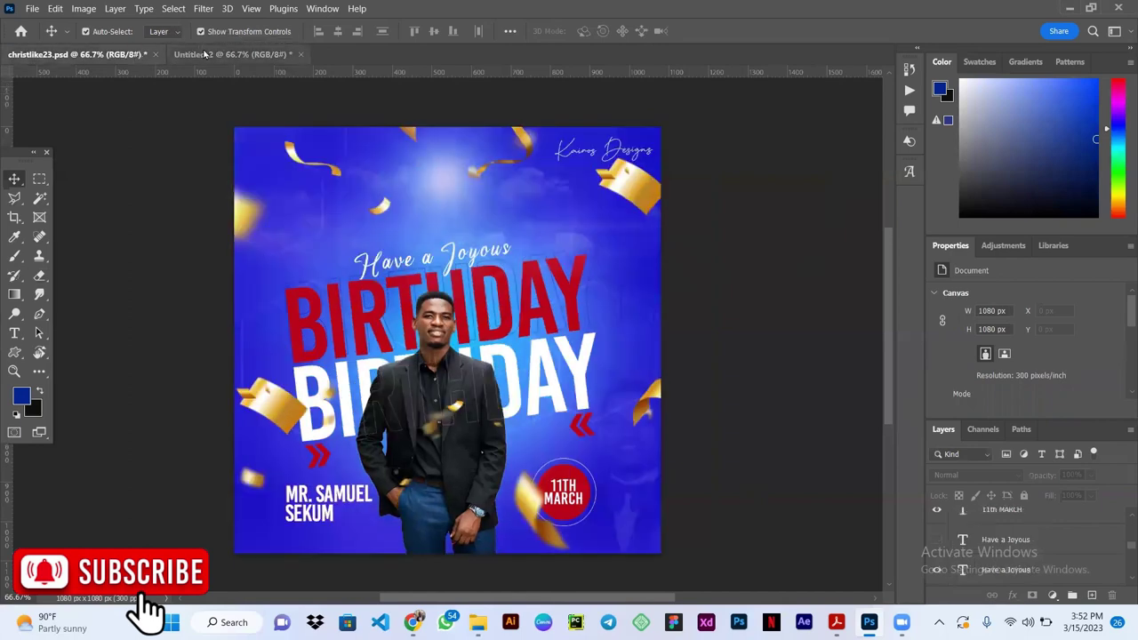
left_click(177, 56)
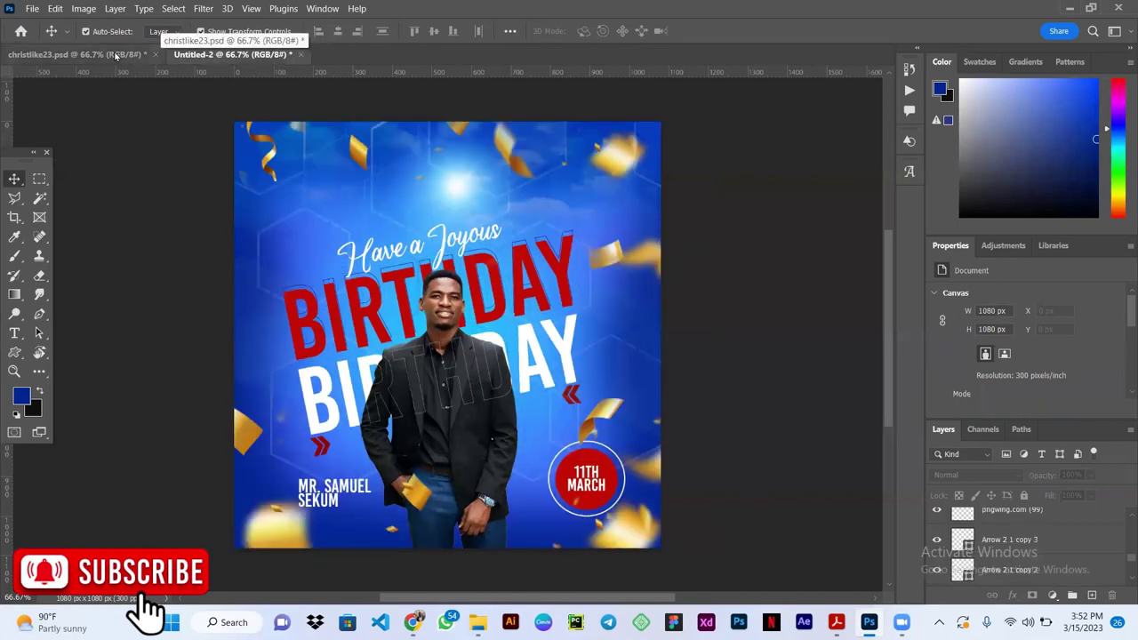
left_click(120, 54)
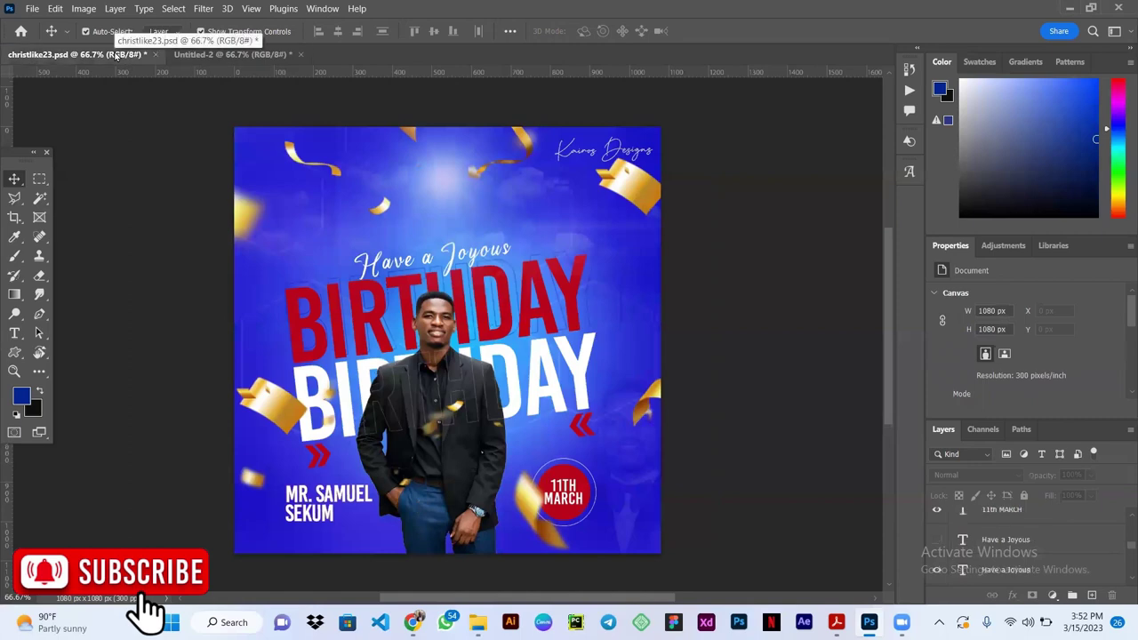
left_click(213, 55)
left_click(106, 55)
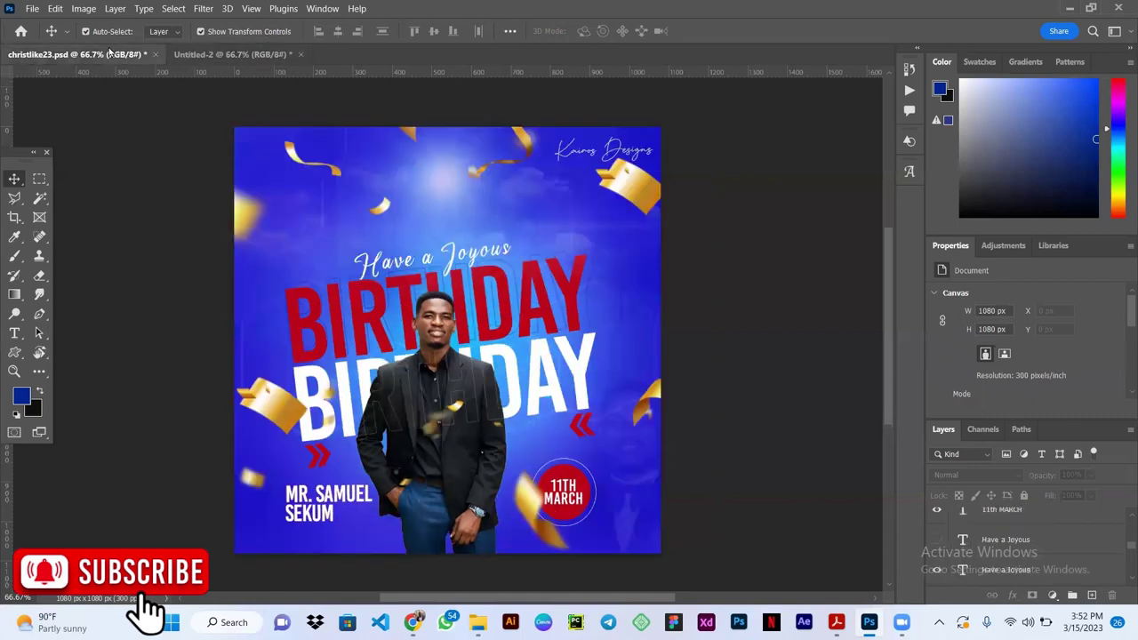
left_click(247, 53)
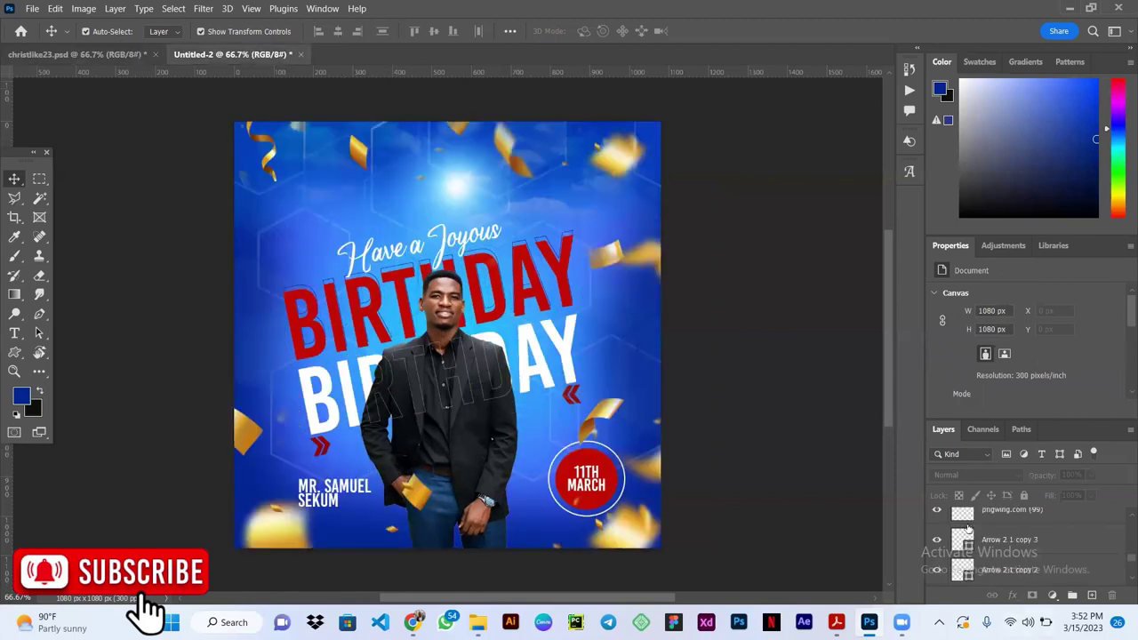
scroll(1000, 543, "down", 5)
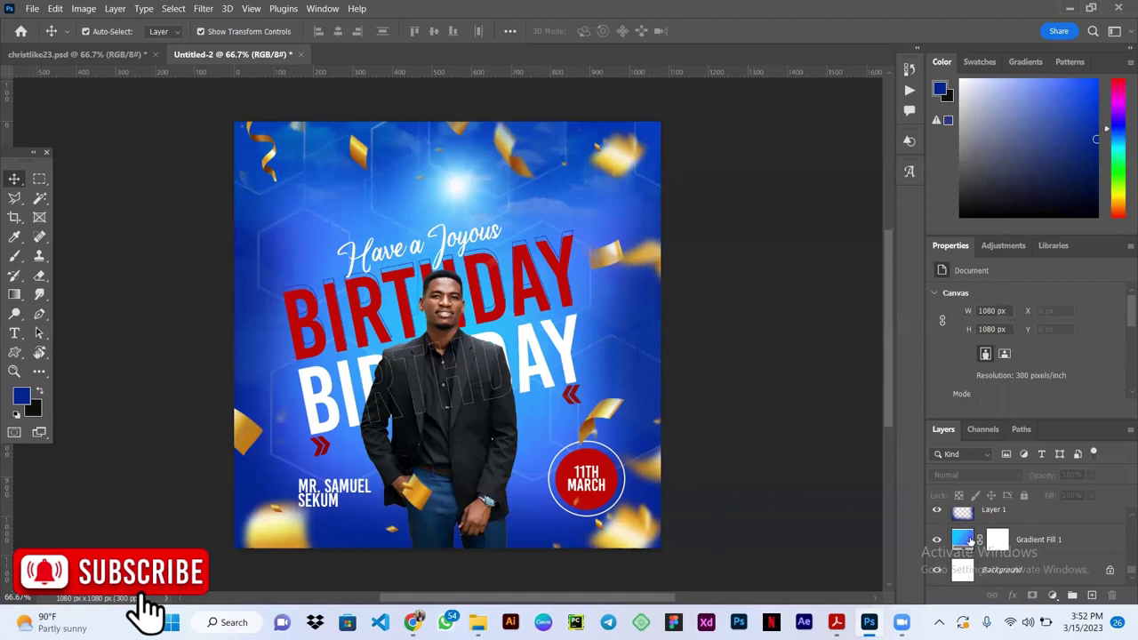
left_click(961, 541)
double_click(962, 539)
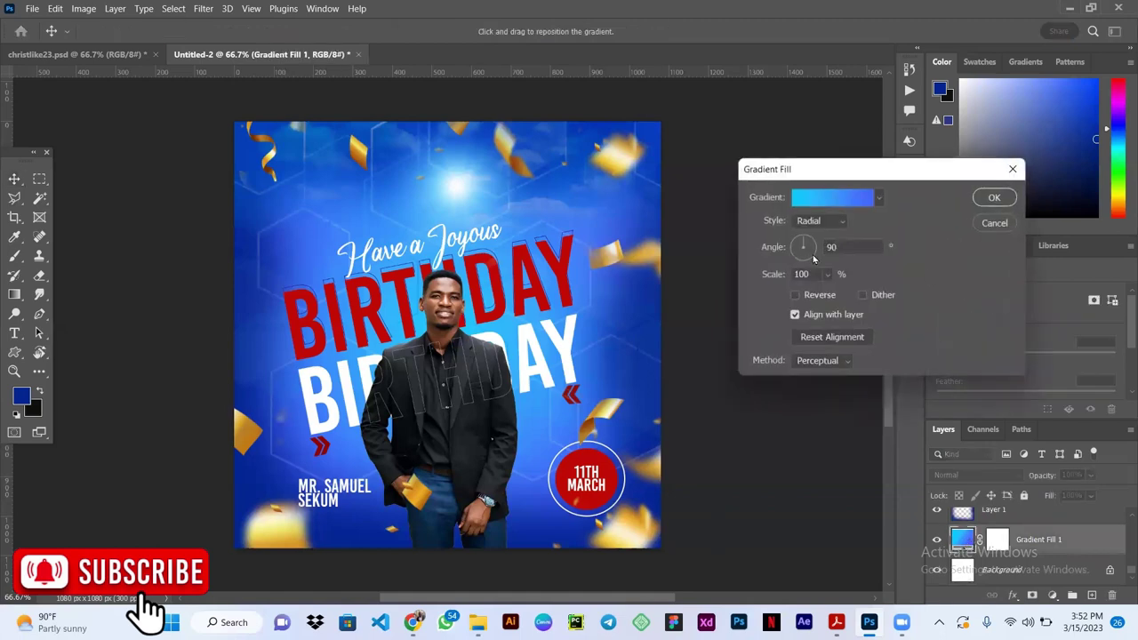
left_click(814, 202)
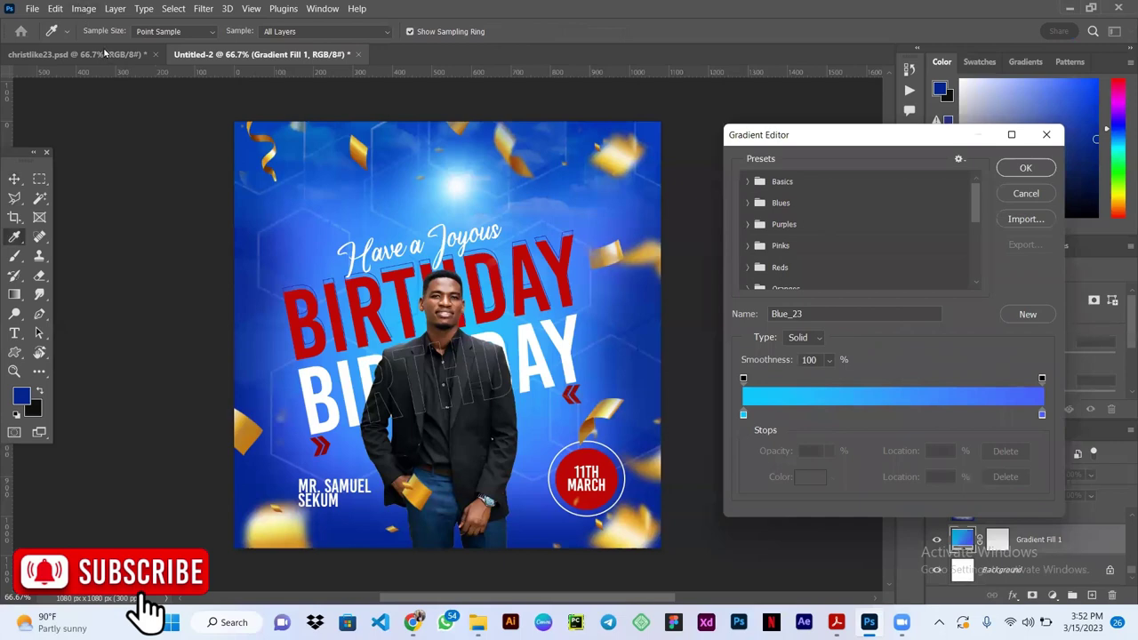
left_click(1026, 167)
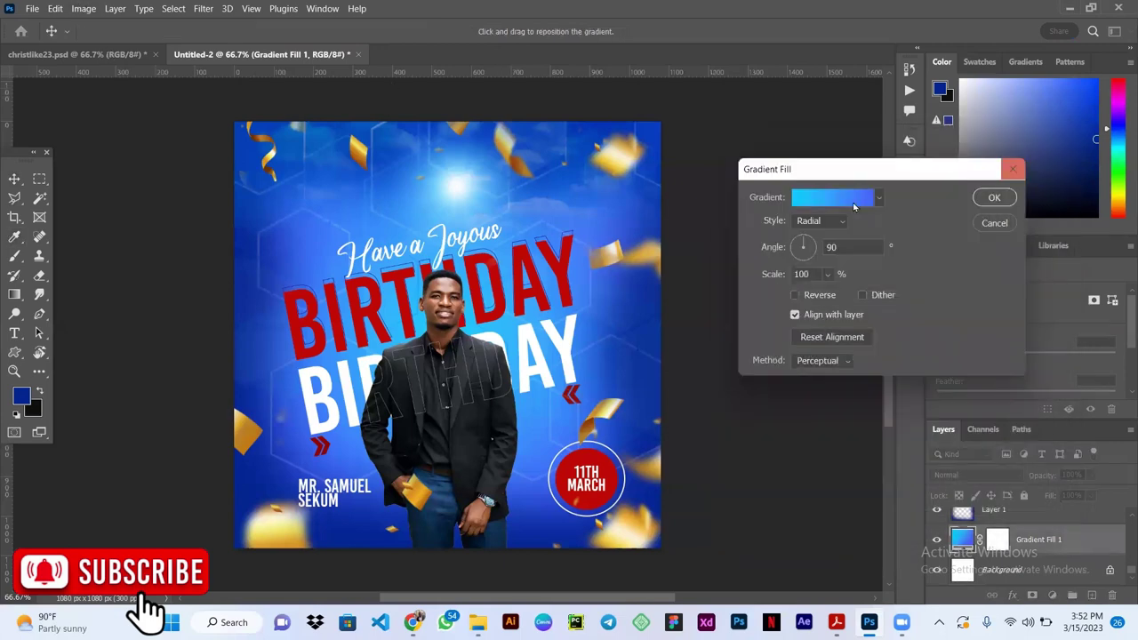
left_click(996, 200)
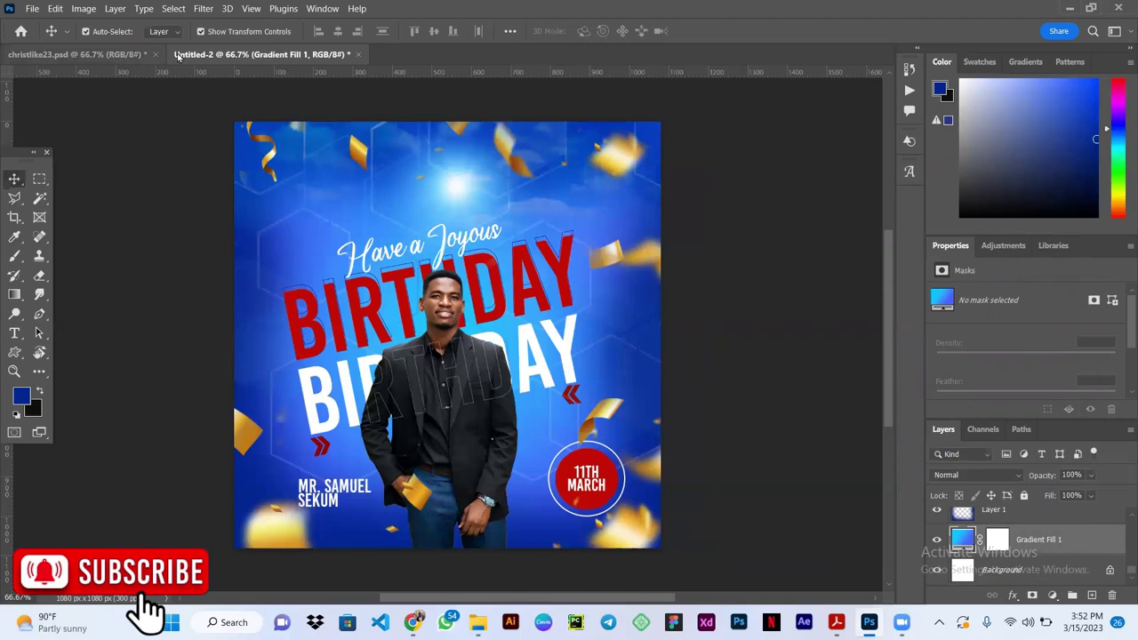
Step: Return to the Untitled-2 flyer document and select Layer 1
left_click(250, 55)
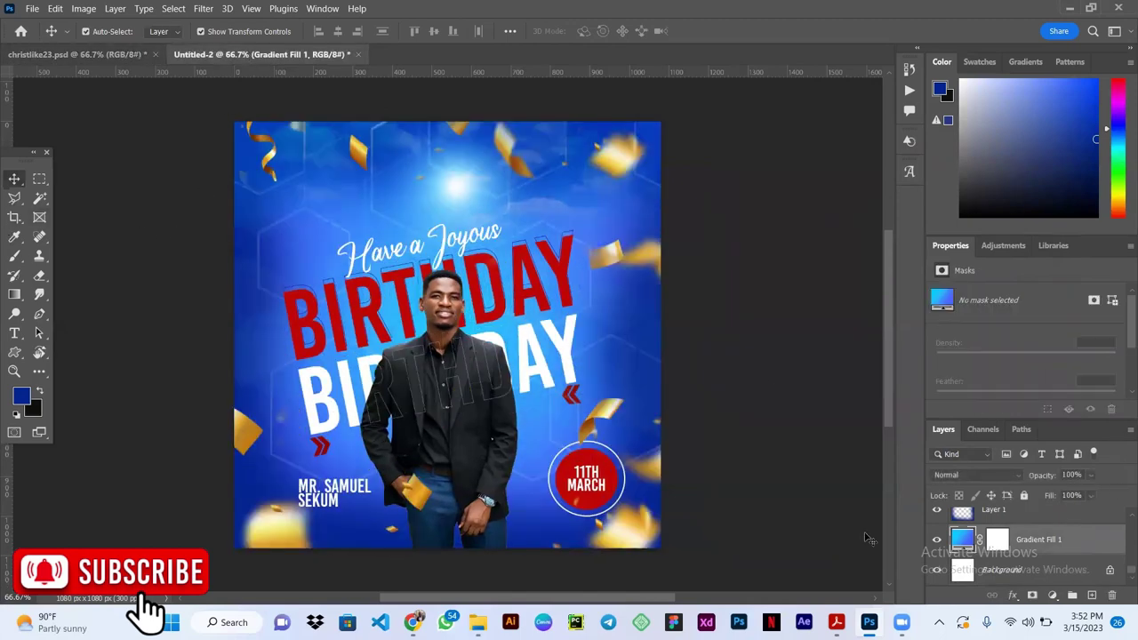
scroll(1014, 534, "down", 1)
scroll(1021, 542, "up", 1)
left_click(1010, 523)
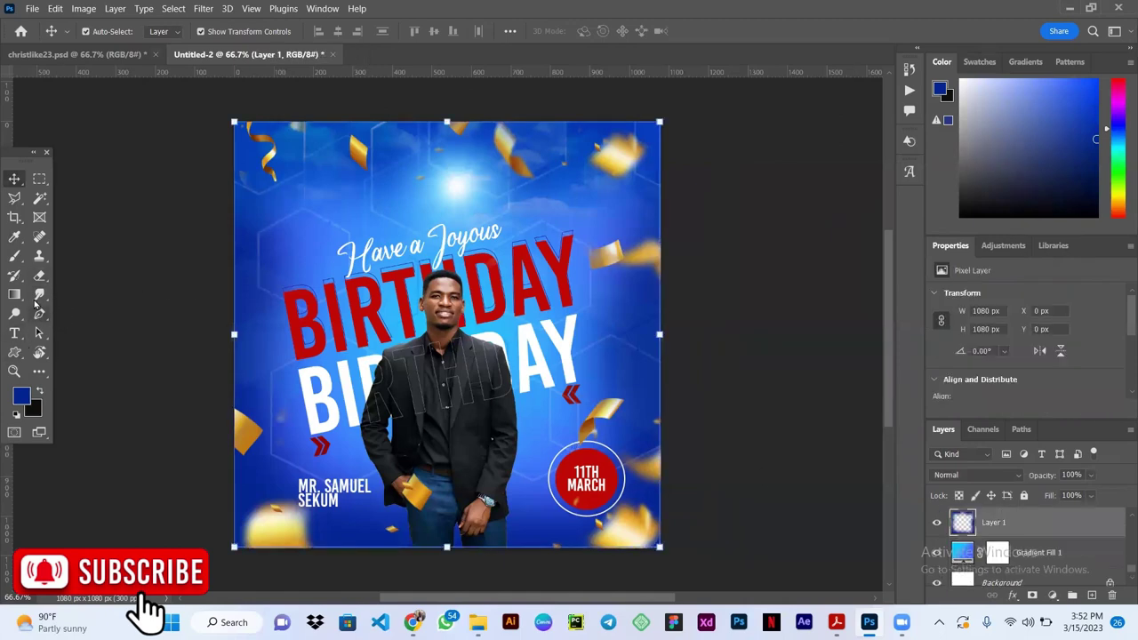
right_click(14, 258)
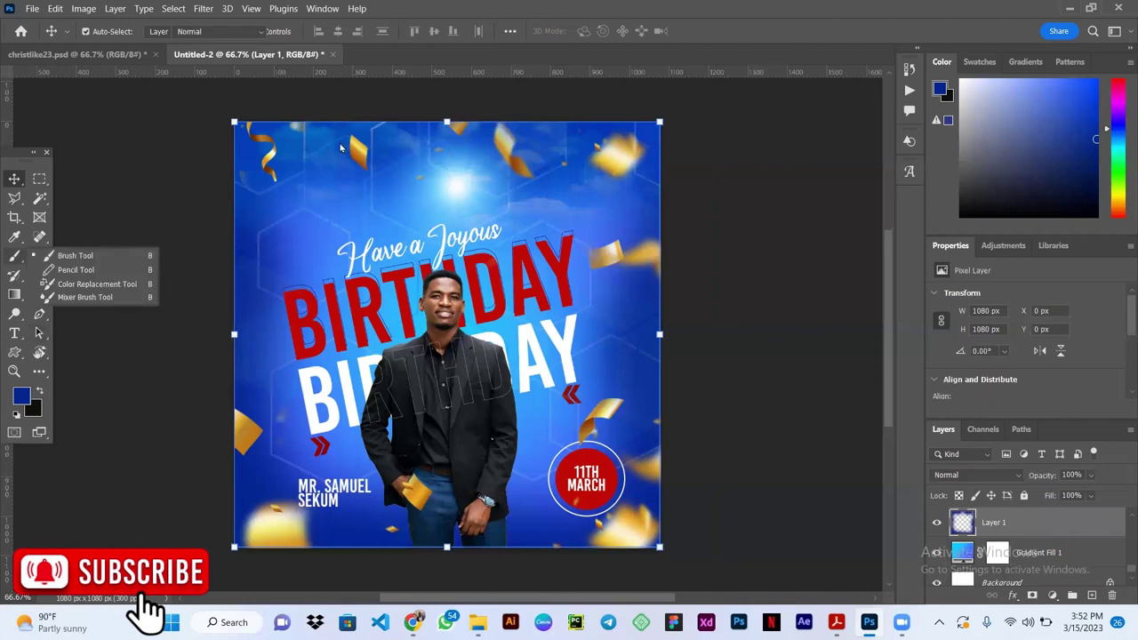
left_click(76, 270)
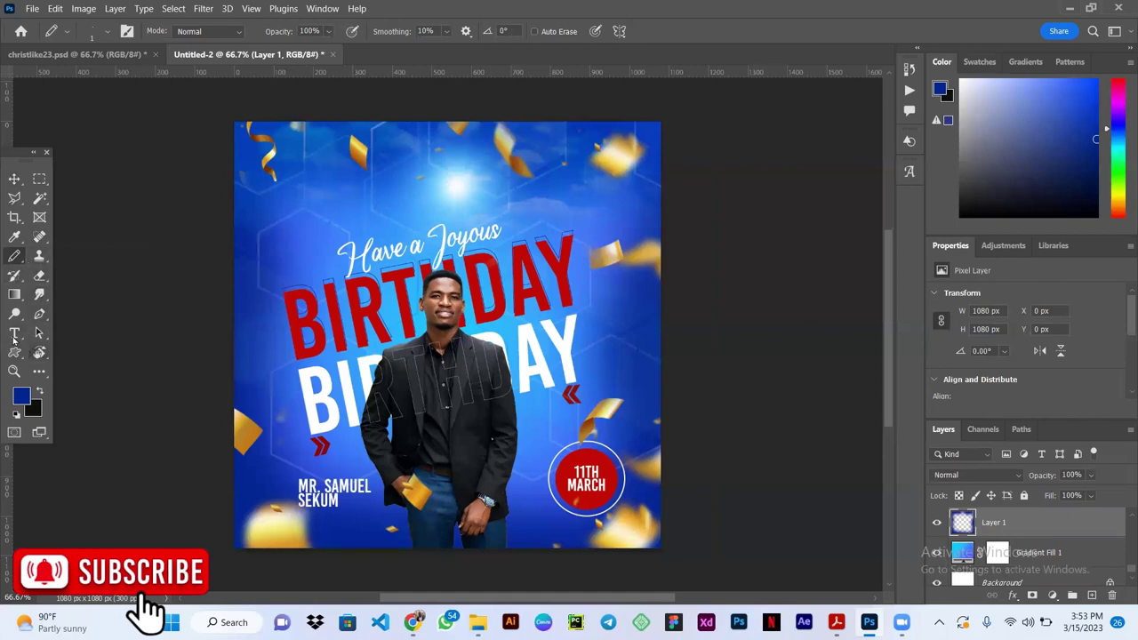
left_click(15, 242)
left_click(16, 258)
right_click(16, 257)
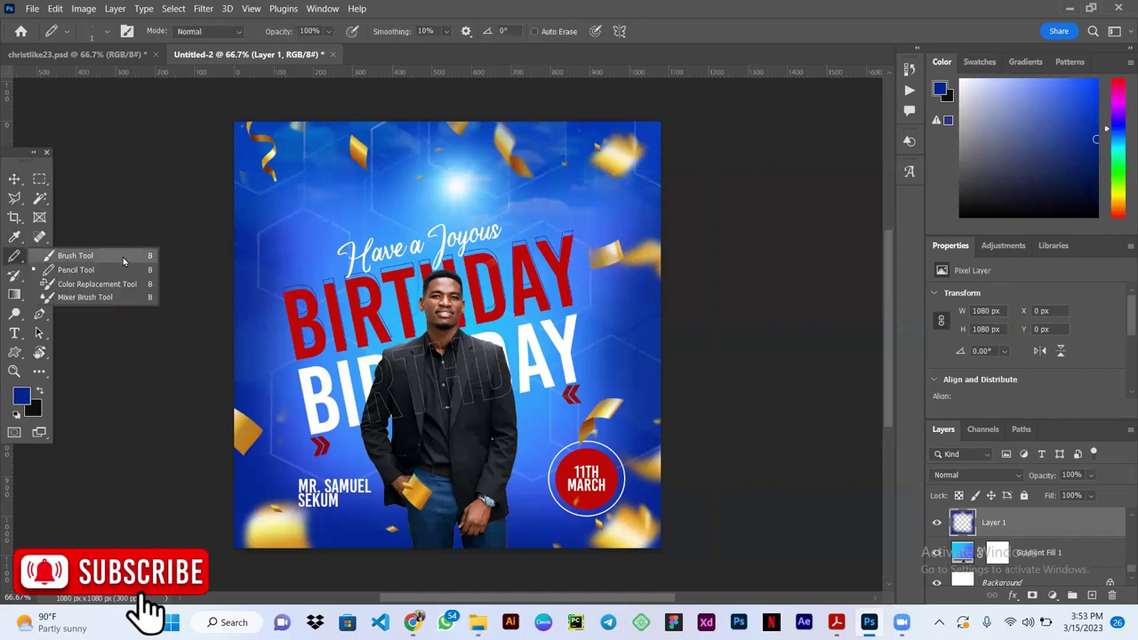
left_click(120, 256)
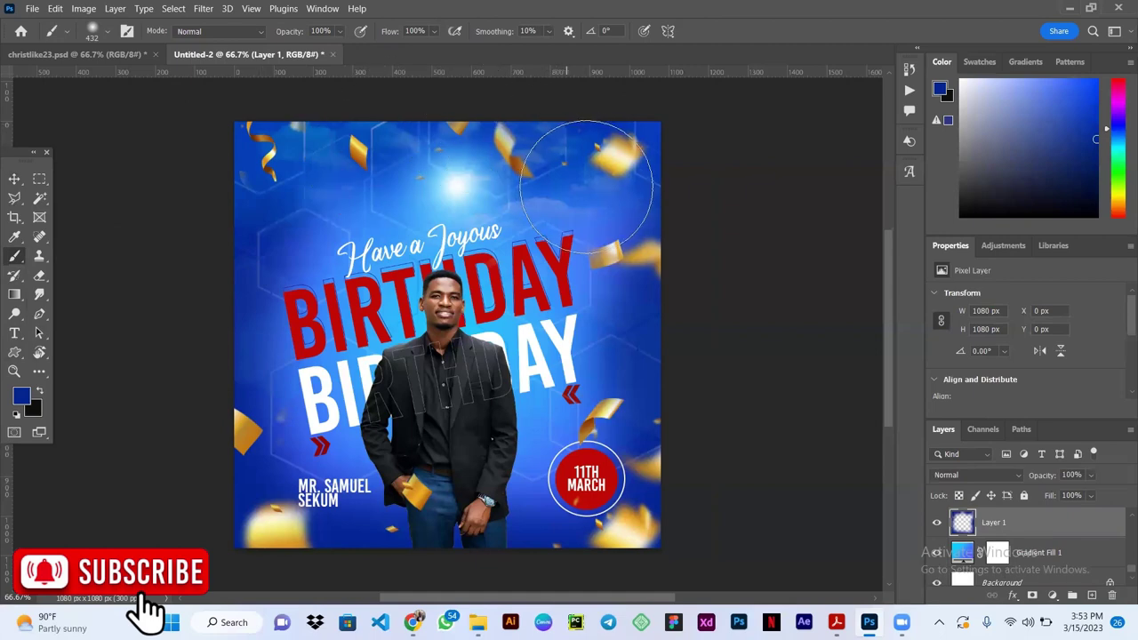
left_click_drag(578, 382, 662, 318)
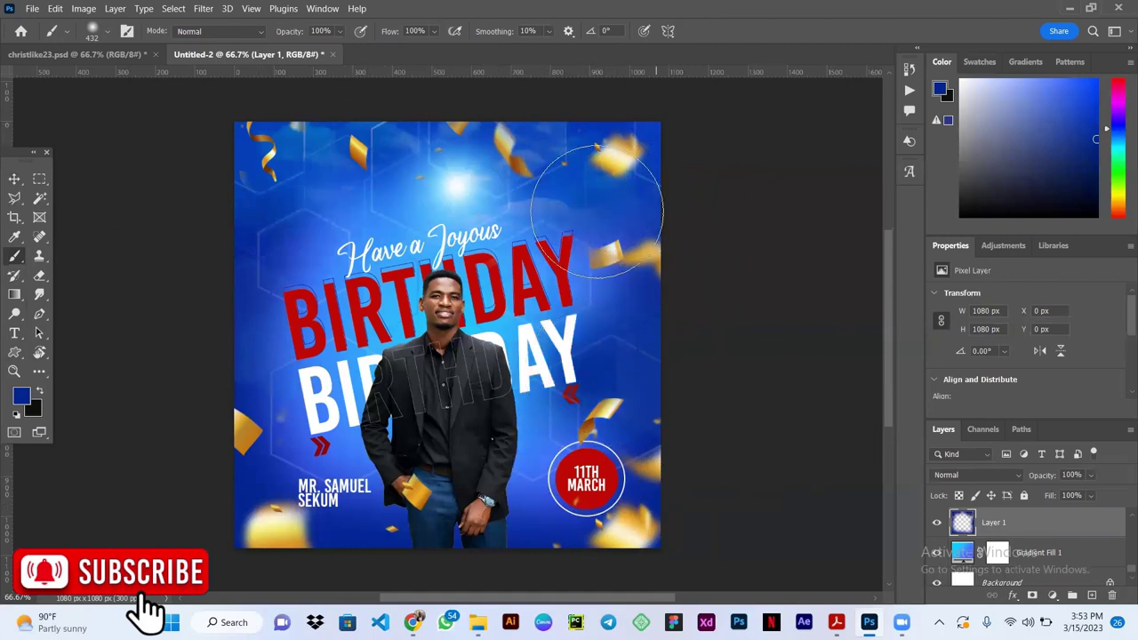
key("ctrl+z")
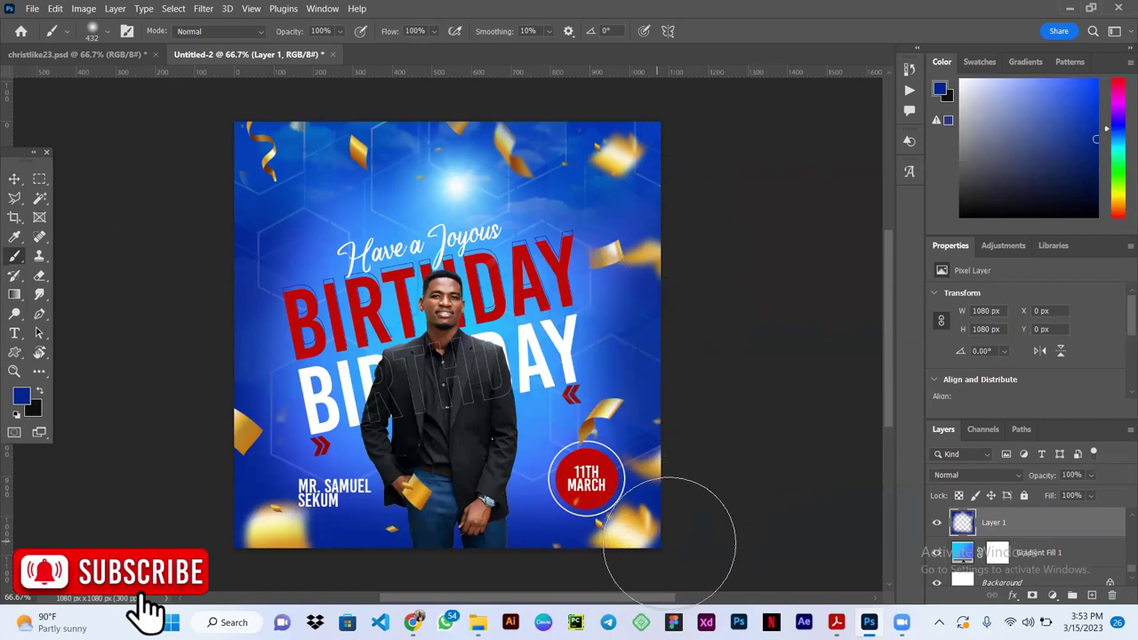
left_click(18, 181)
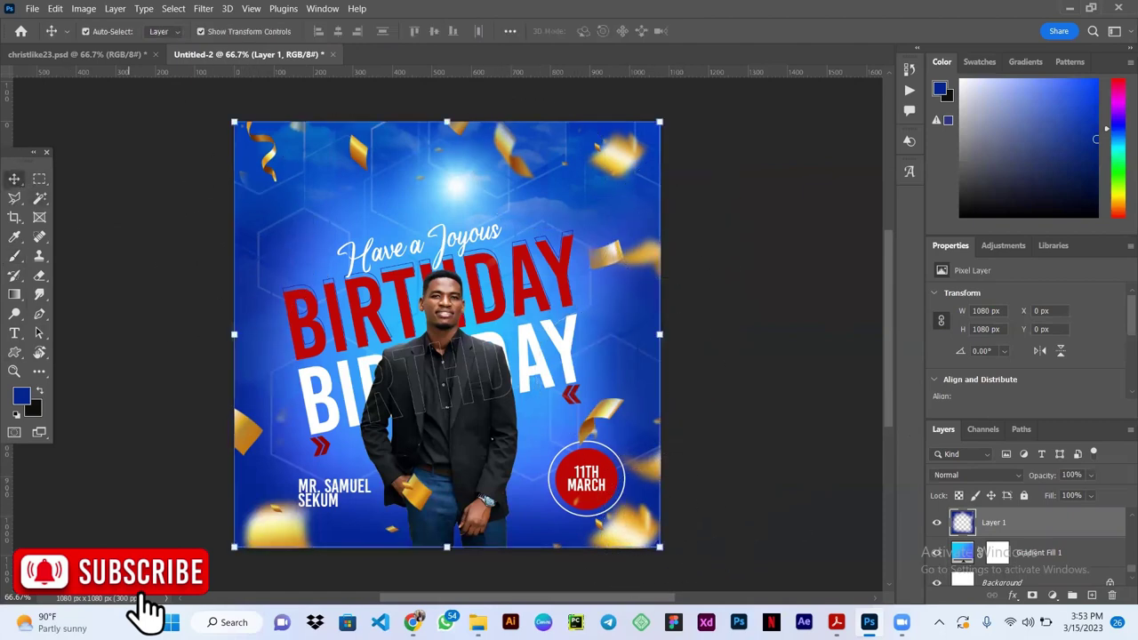
Step: Stamp all visible layers into a new top Layer 2 with Ctrl+Alt+Shift+E
scroll(1071, 530, "up", 2)
scroll(1070, 533, "up", 2)
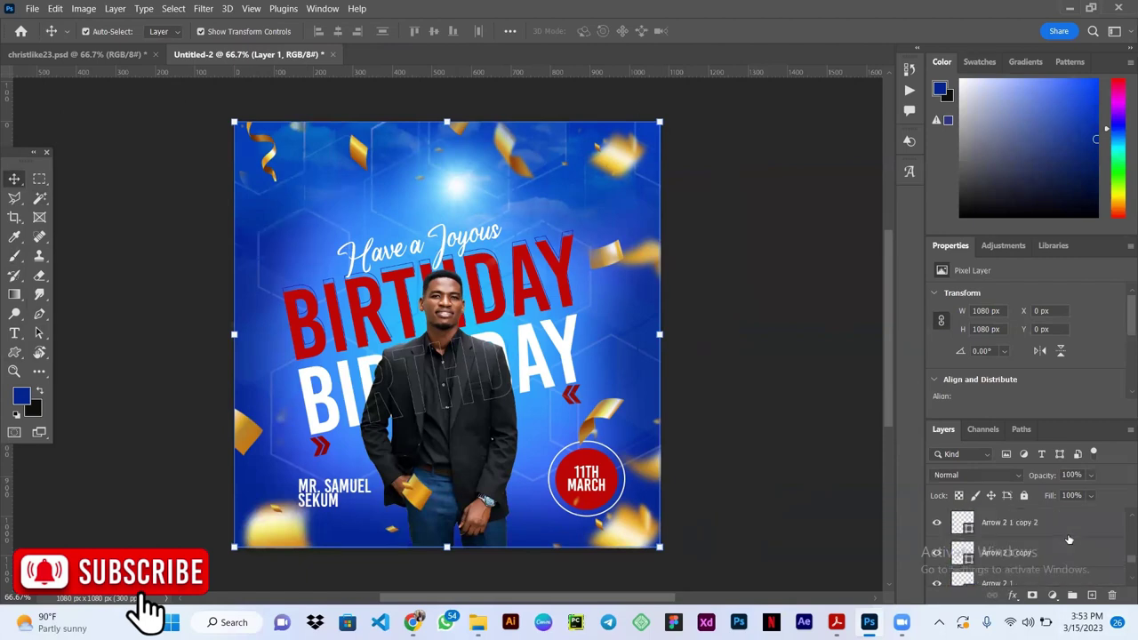
scroll(1069, 536, "up", 2)
scroll(1067, 540, "up", 2)
scroll(1067, 540, "up", 2)
scroll(1067, 540, "up", 2)
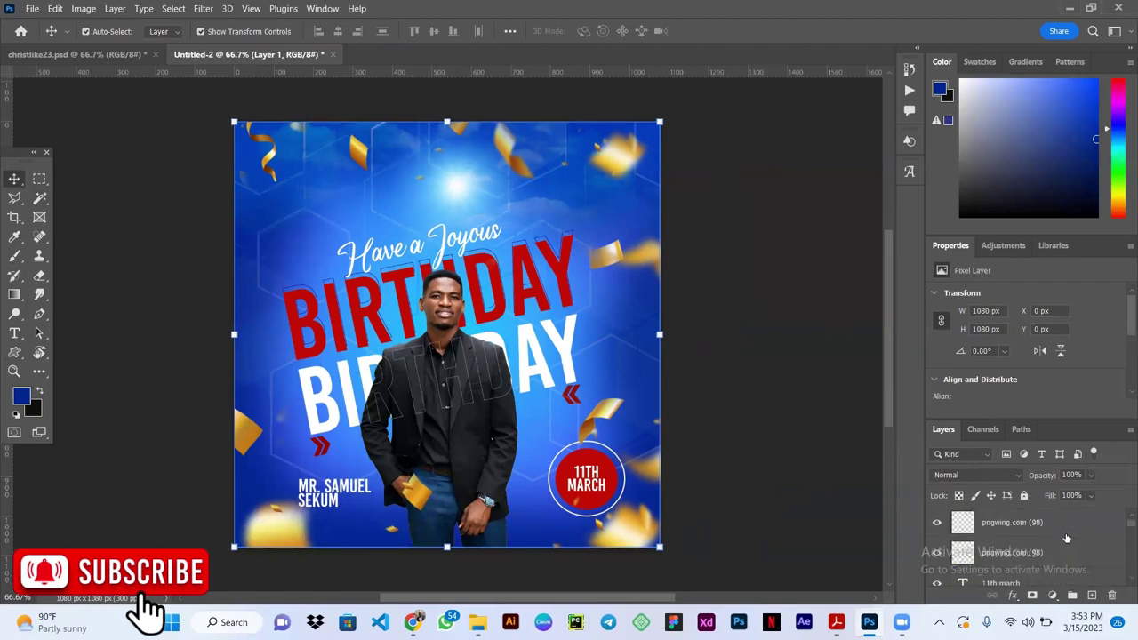
left_click(1110, 530)
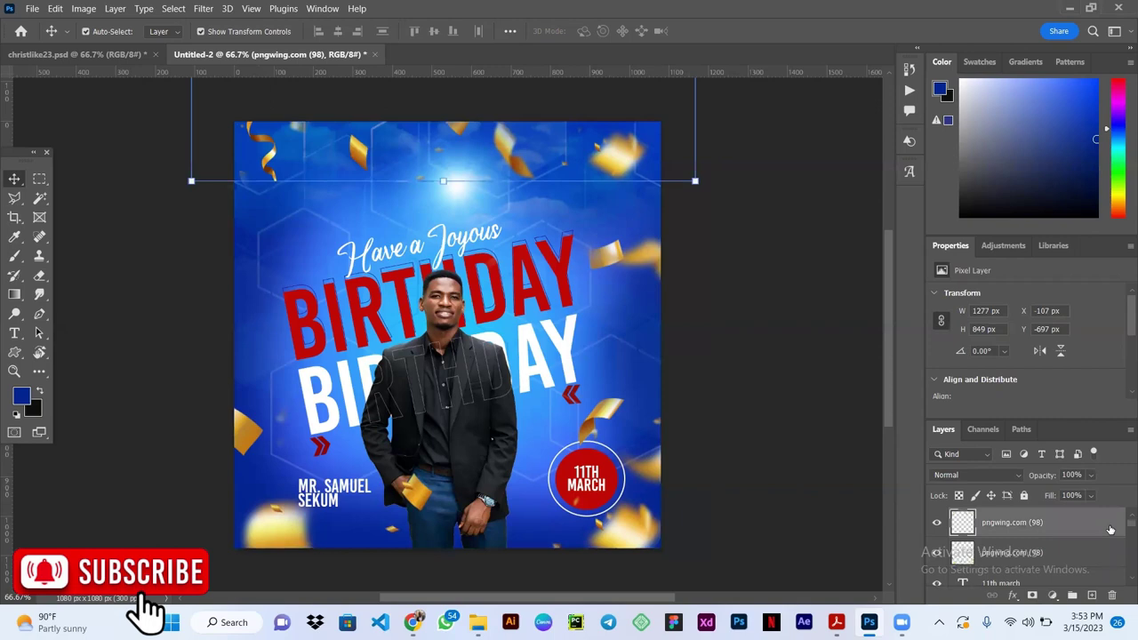
left_click(792, 409)
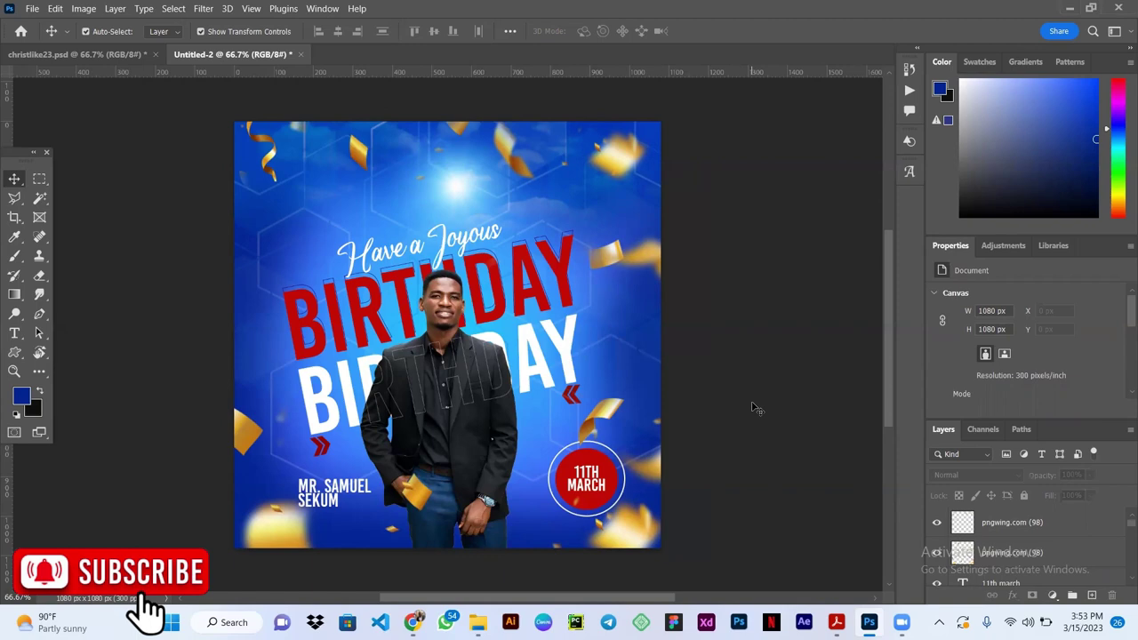
key("ctrl+shift+alt+e")
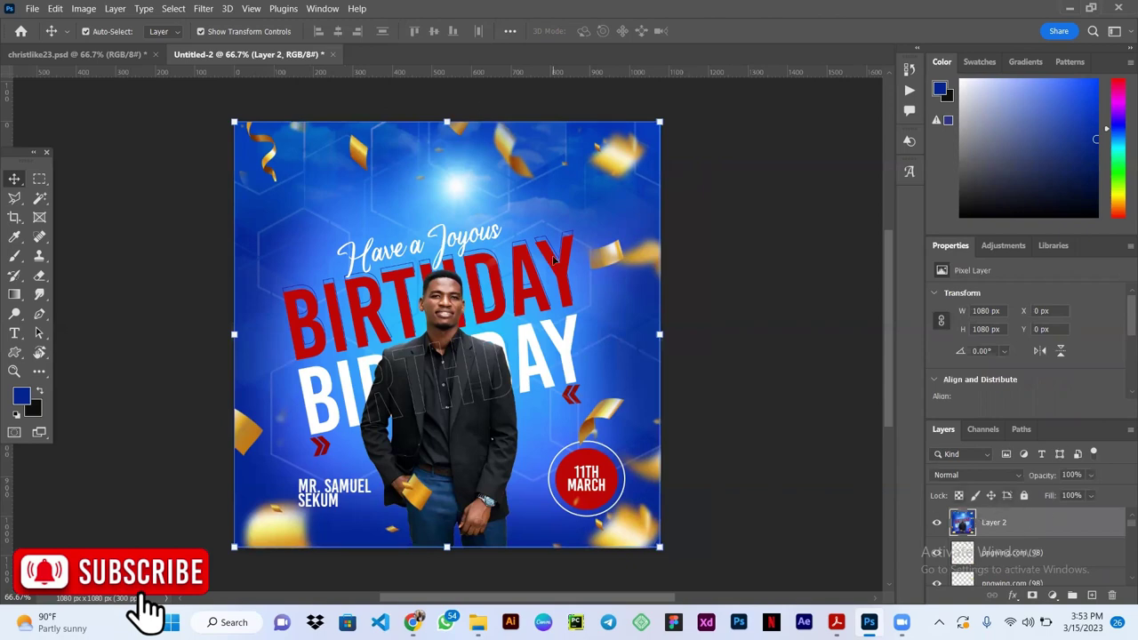
Step: Apply Camera Raw: Exposure +0.05, Contrast +7, Texture +13, Clarity -13, Vibrance +15
left_click(206, 9)
left_click(267, 110)
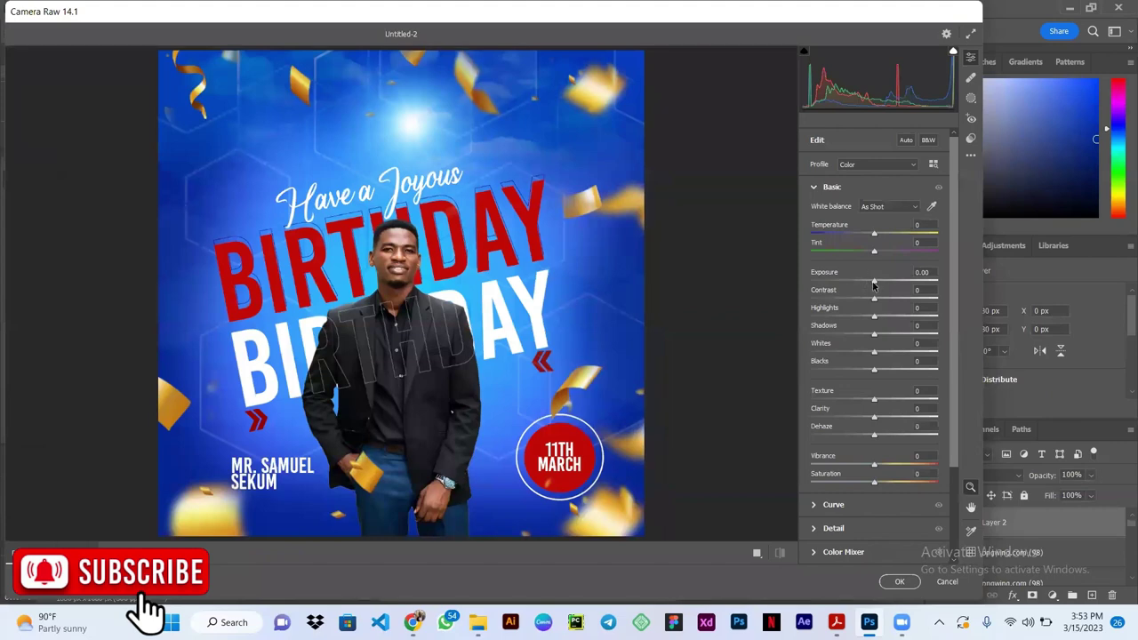
left_click(870, 283)
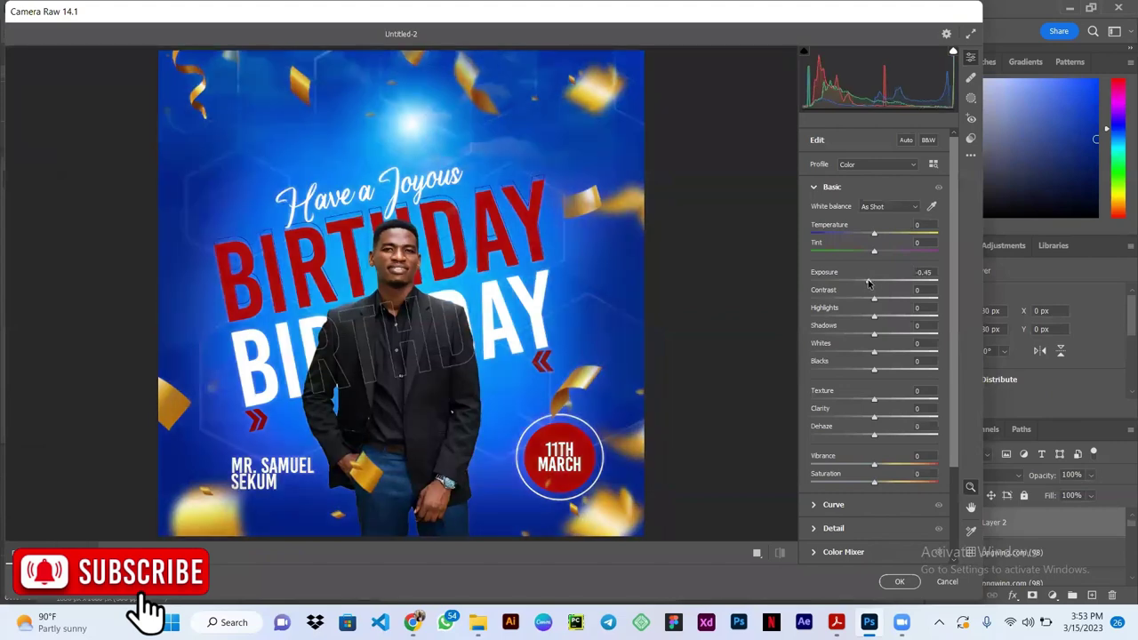
left_click(873, 283)
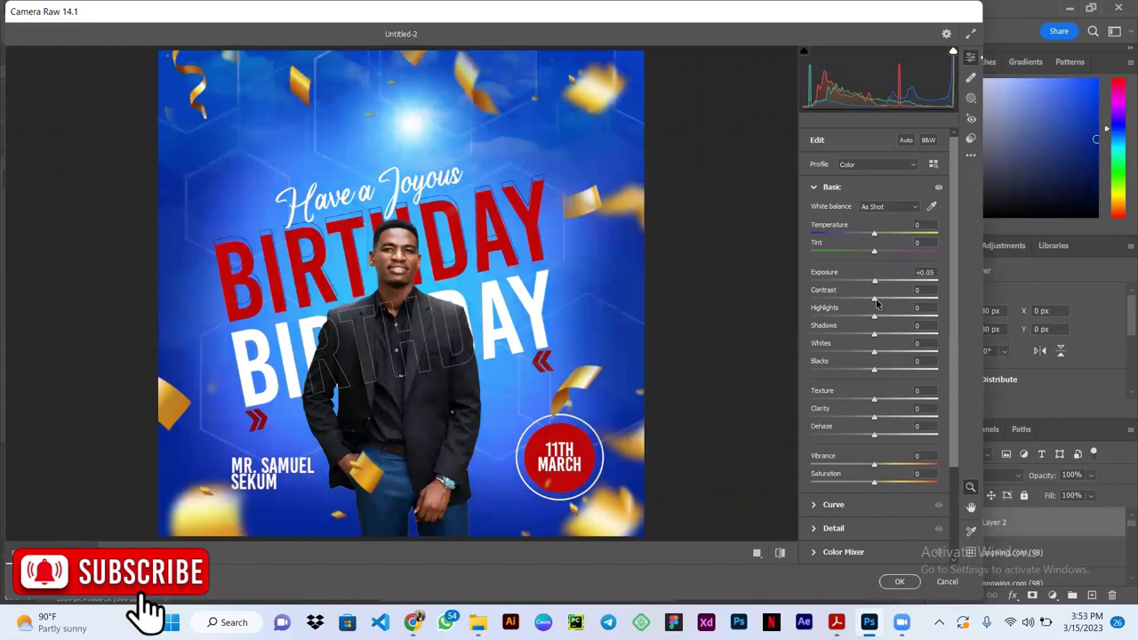
left_click_drag(874, 299, 879, 300)
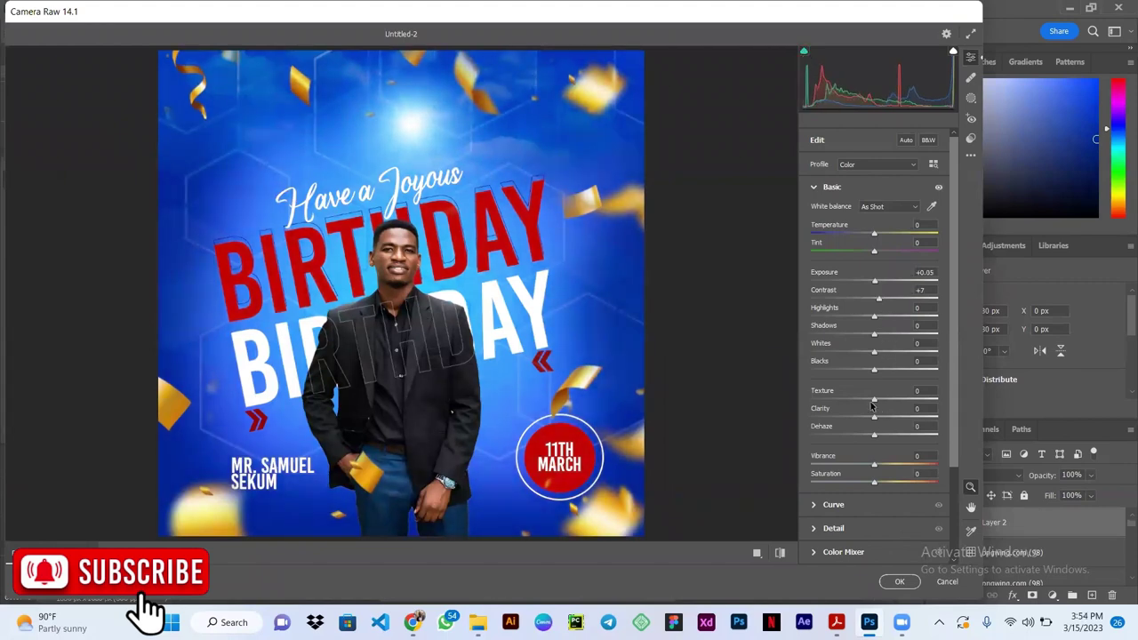
left_click_drag(876, 403, 869, 418)
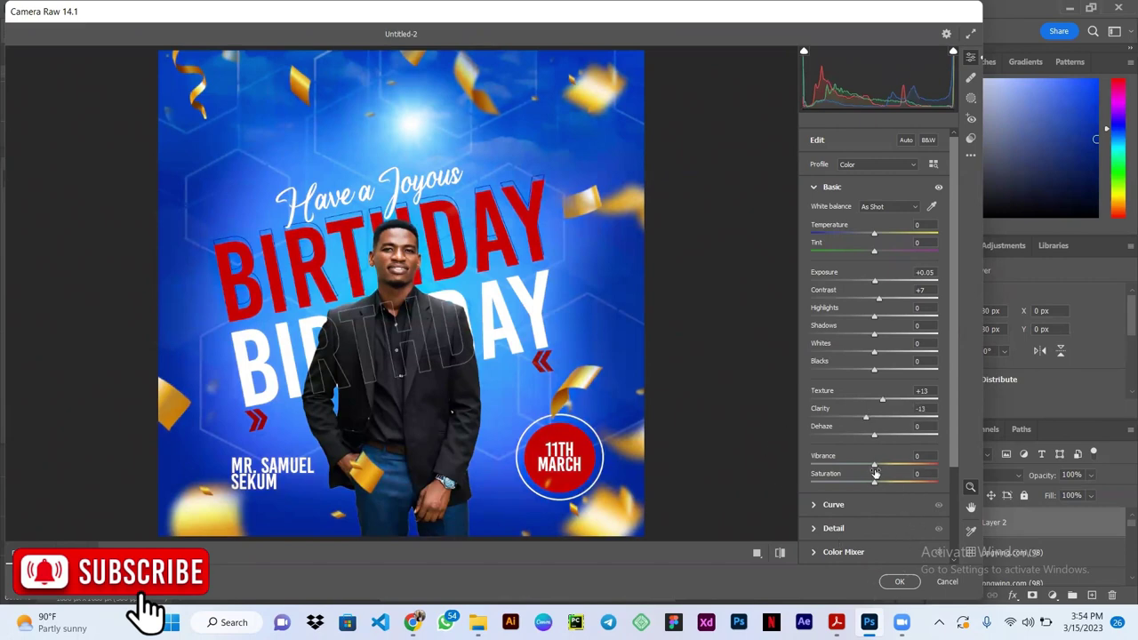
left_click_drag(876, 474, 883, 476)
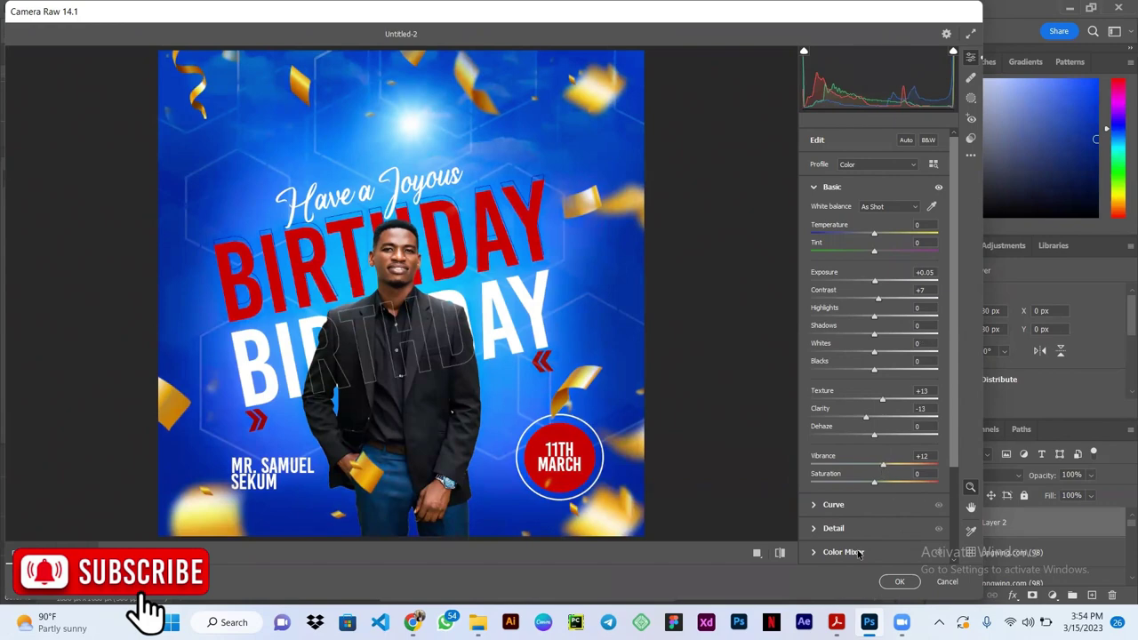
key("Up")
key("Up")
key("Up")
left_click(899, 583)
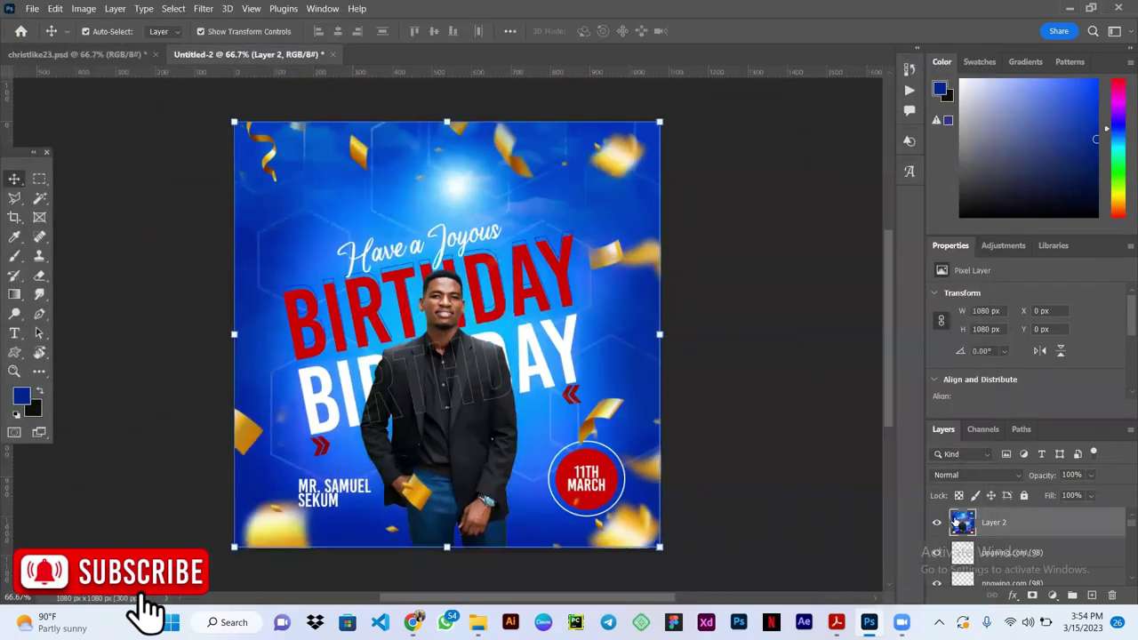
left_click(937, 526)
left_click(936, 526)
left_click(936, 525)
left_click(936, 526)
left_click(935, 526)
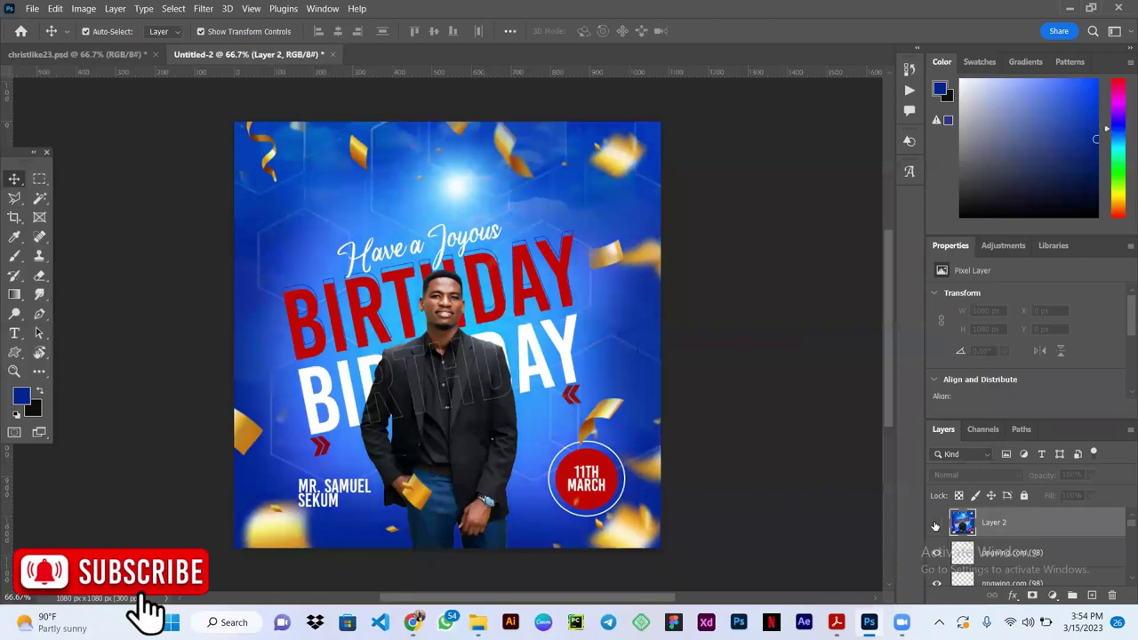
left_click(936, 526)
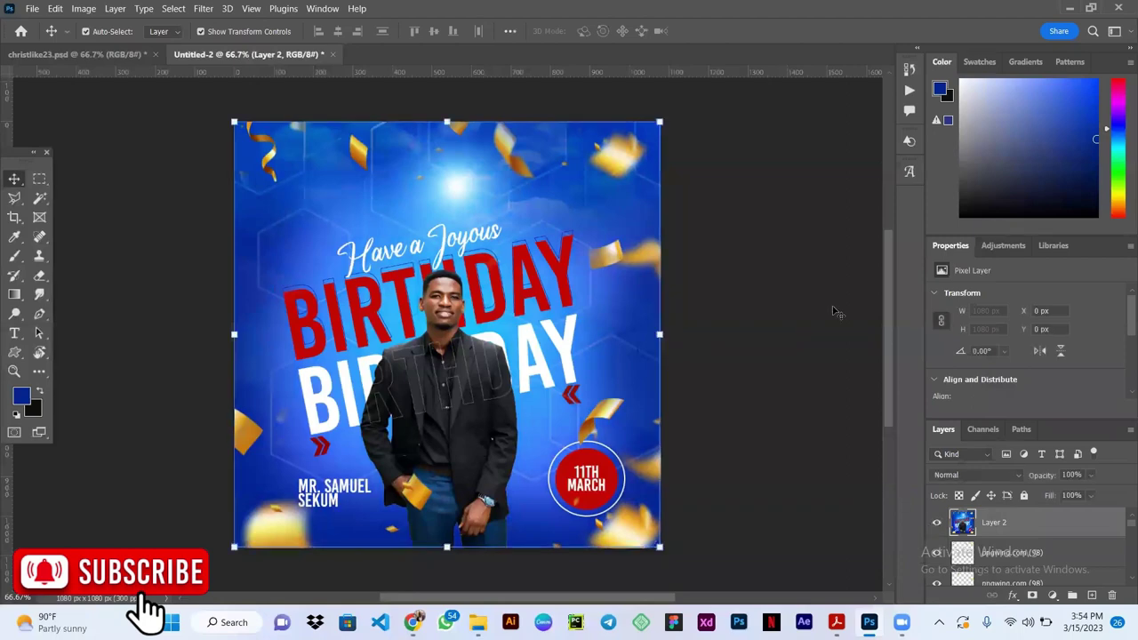